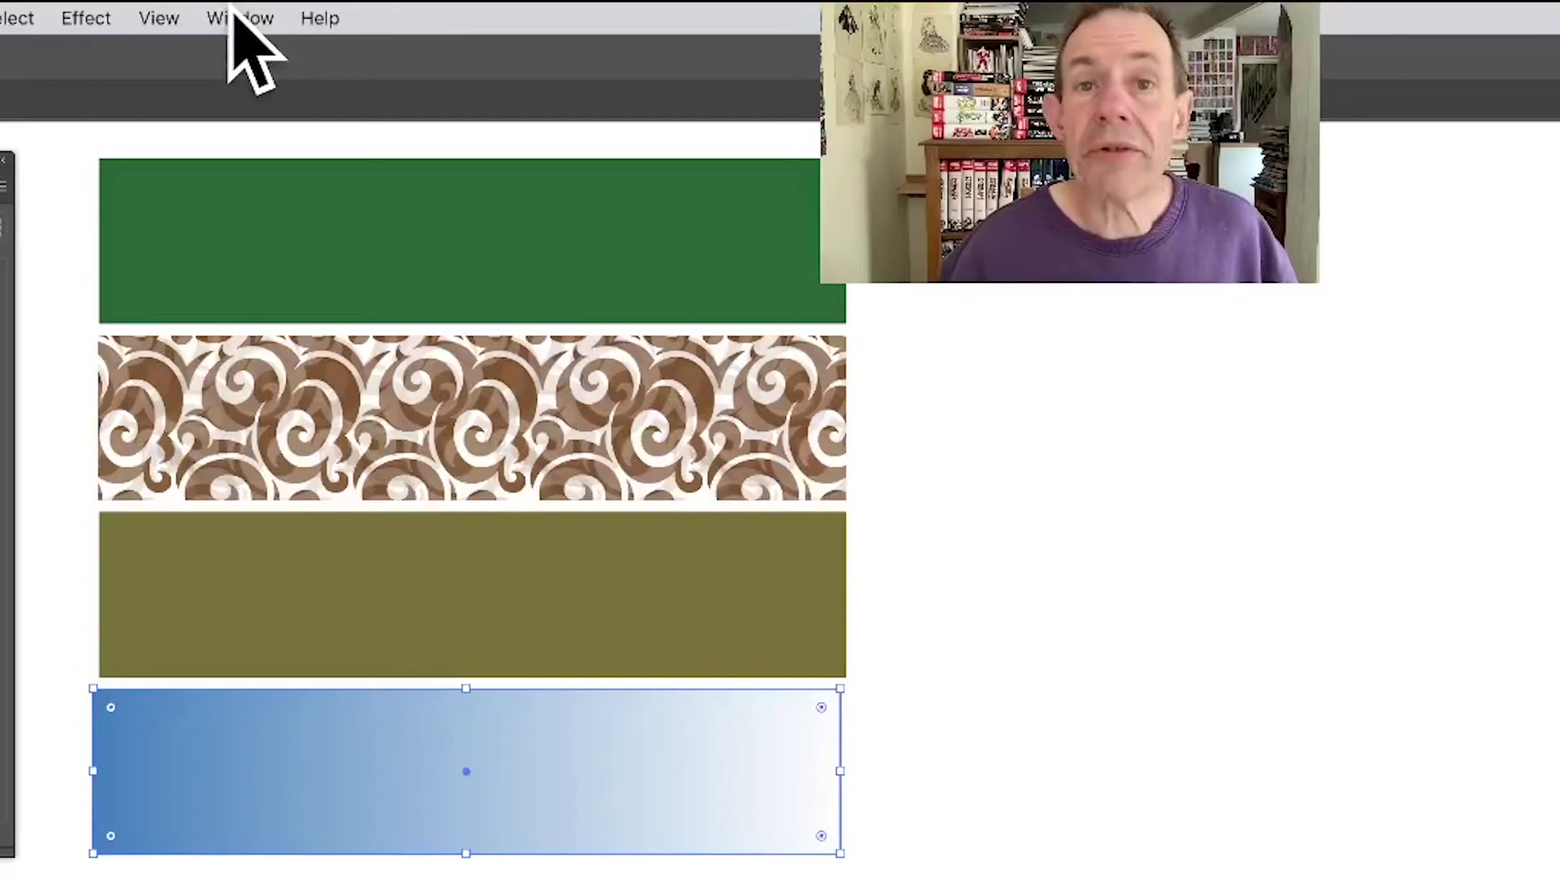
# Display the Swatches panel for the document
pyautogui.click(232, 16)
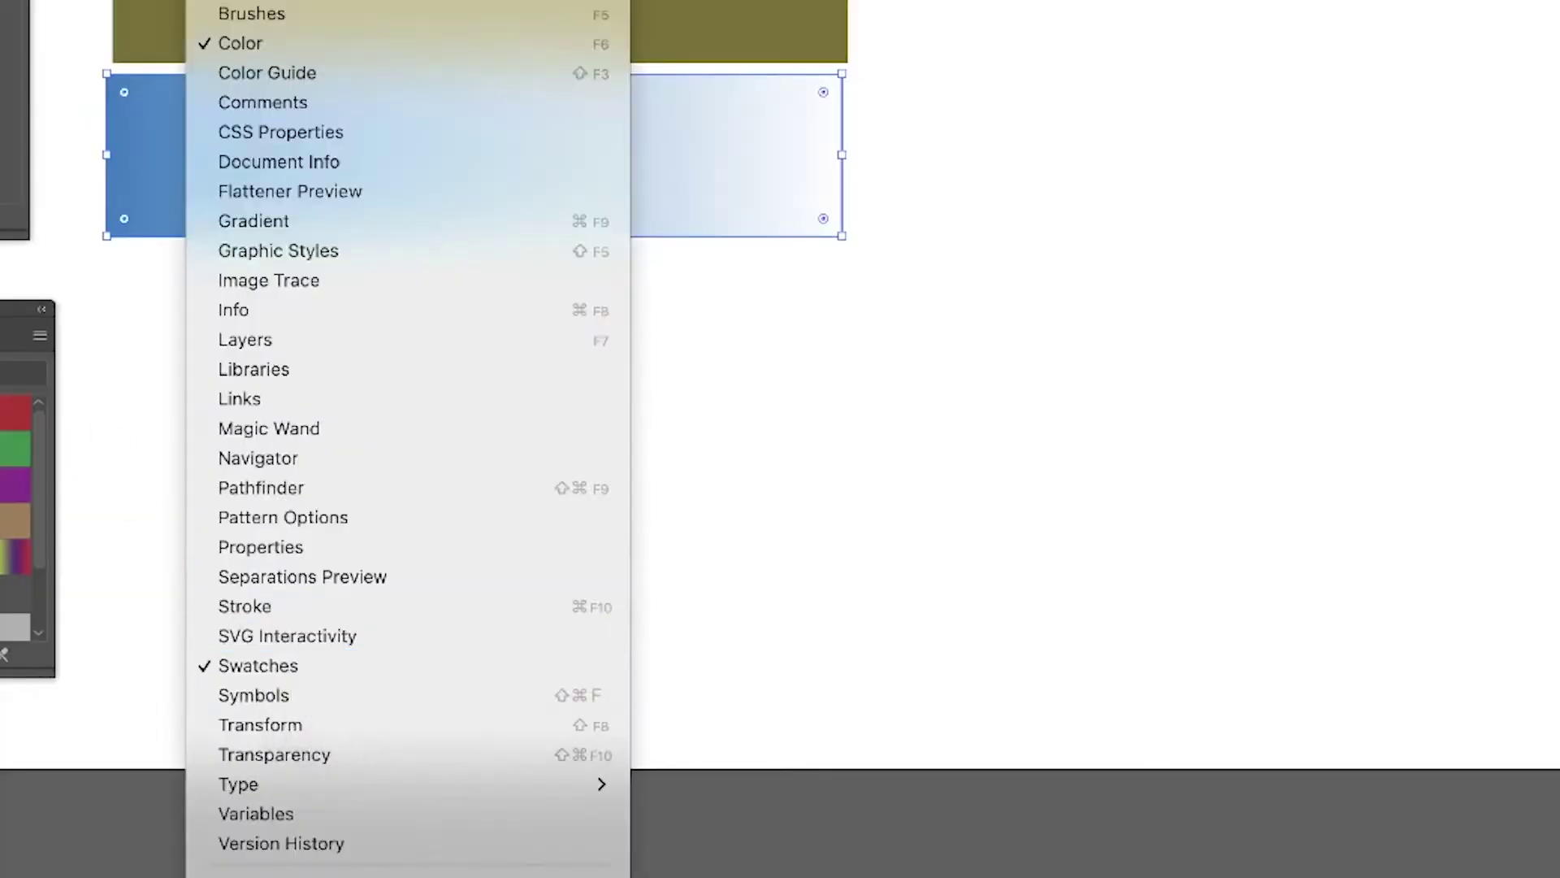
pyautogui.click(295, 666)
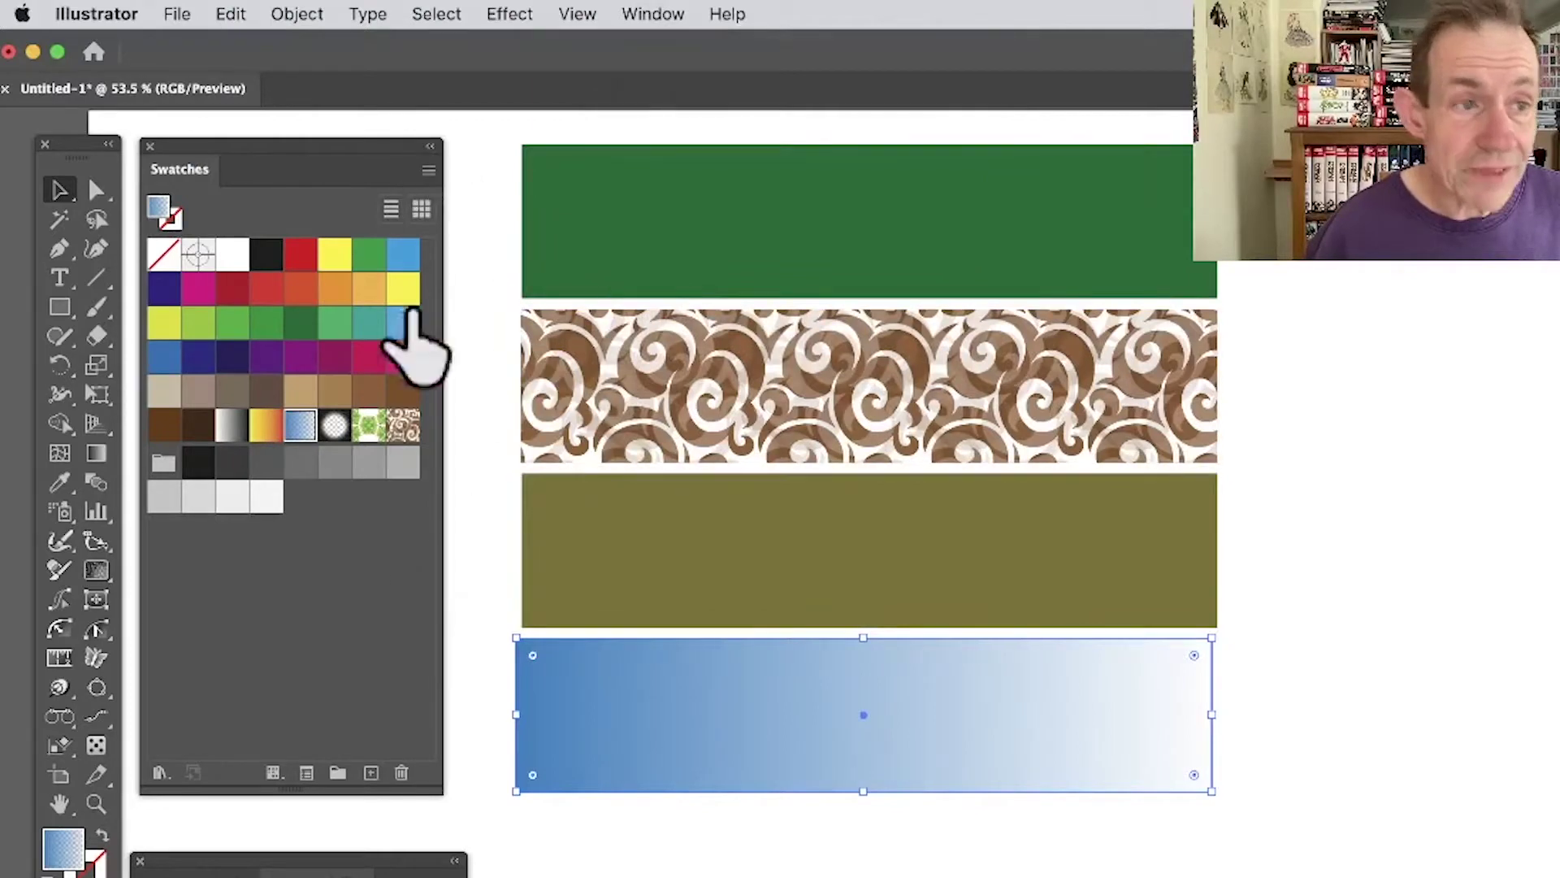
pyautogui.moveTo(394, 317); pyautogui.dragTo(801, 214)
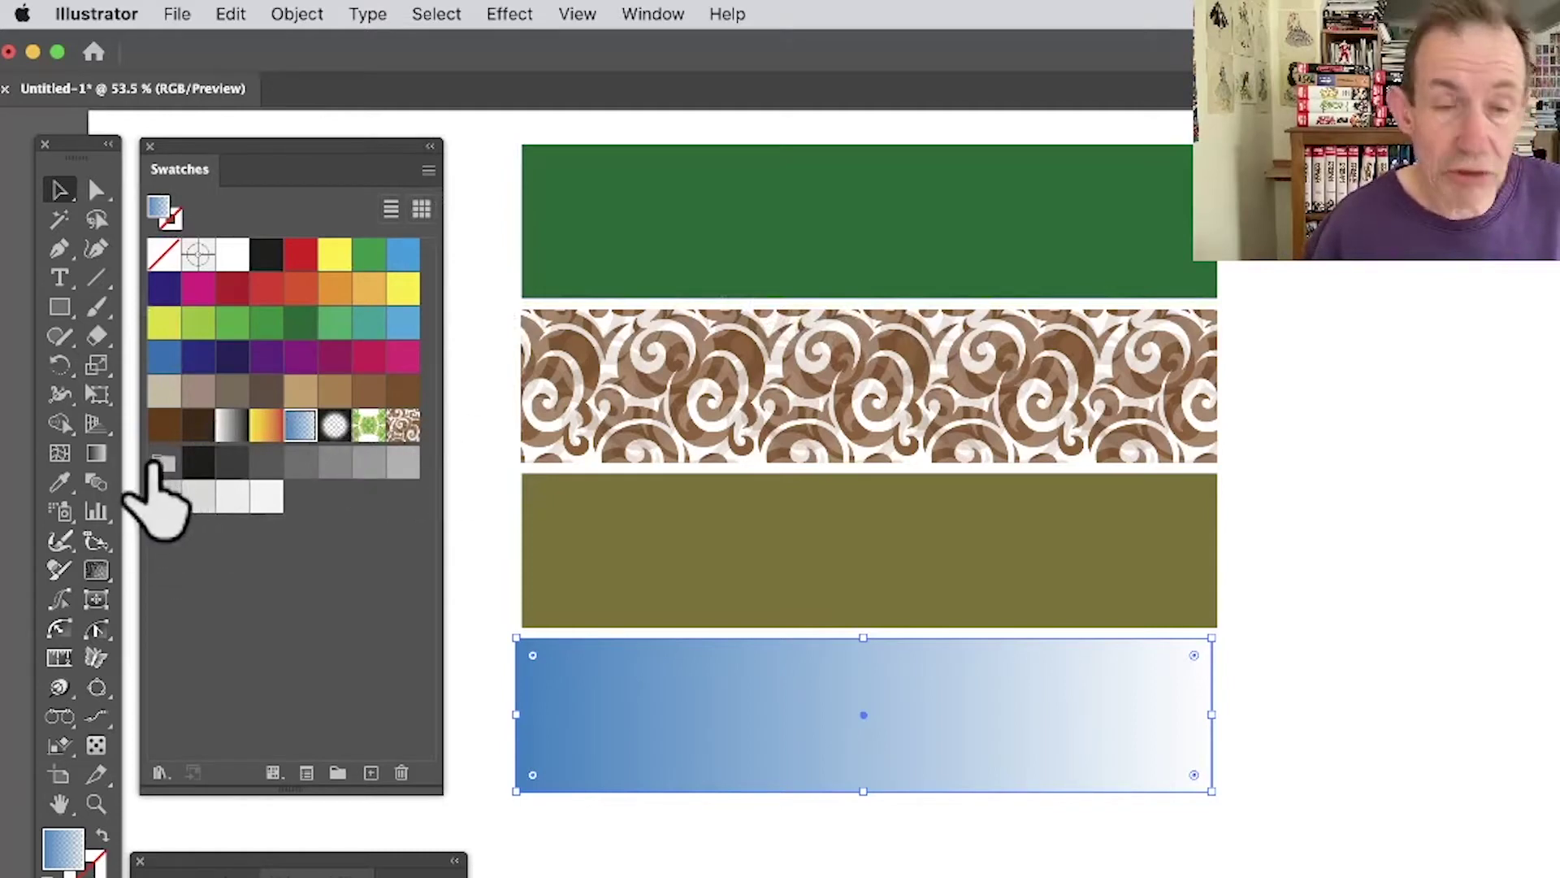
# Try foliage pattern, magenta and orange-red swatches on the dark green rectangle, finishing with the yellow-to-red gradient fill
pyautogui.click(748, 275)
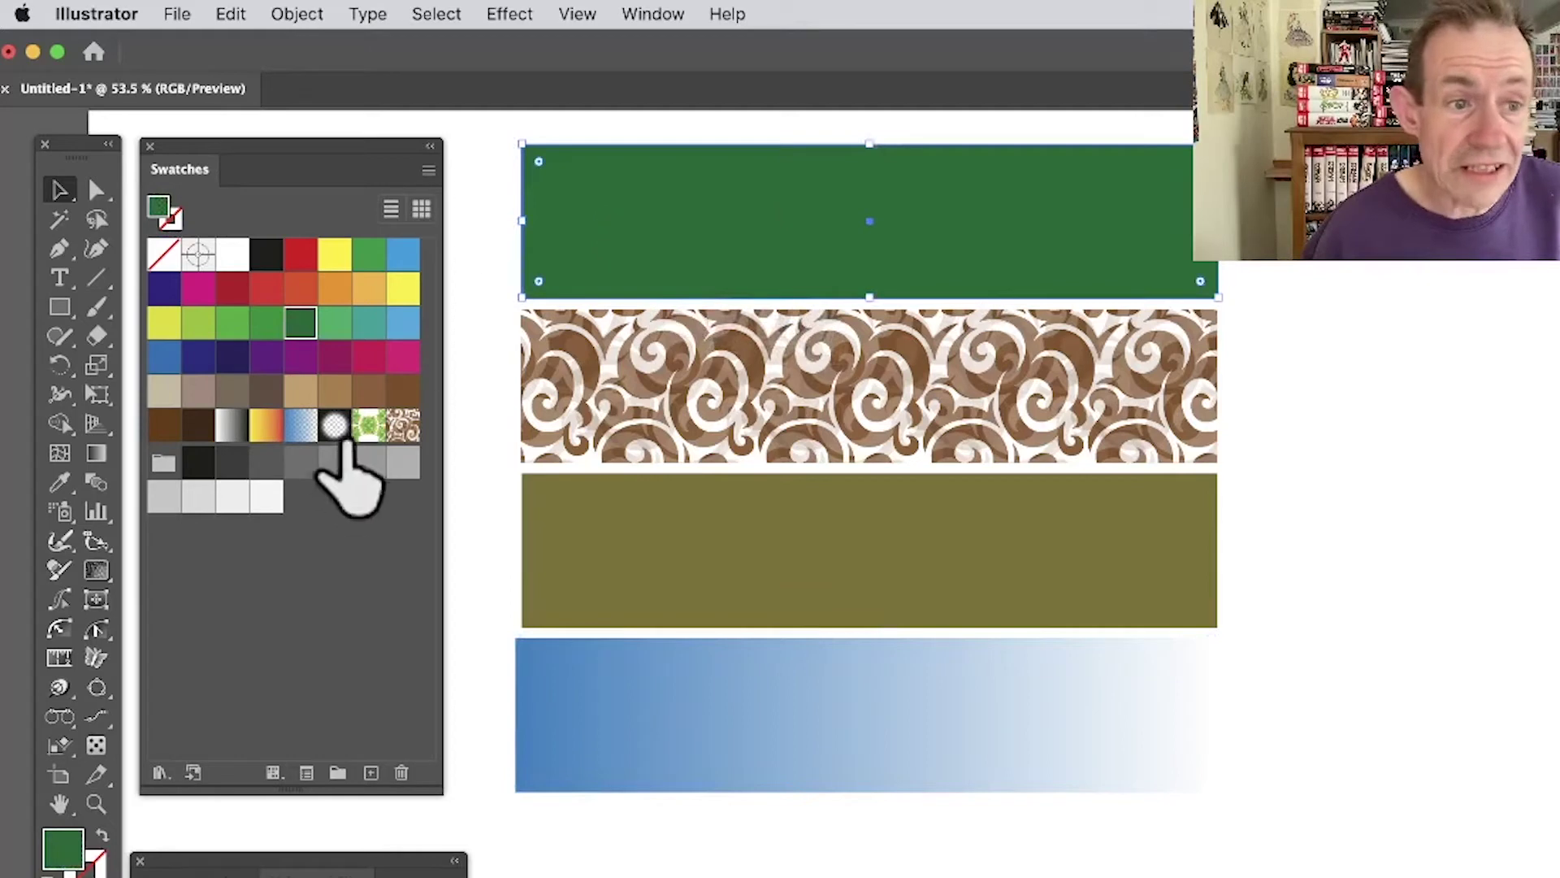
pyautogui.click(370, 424)
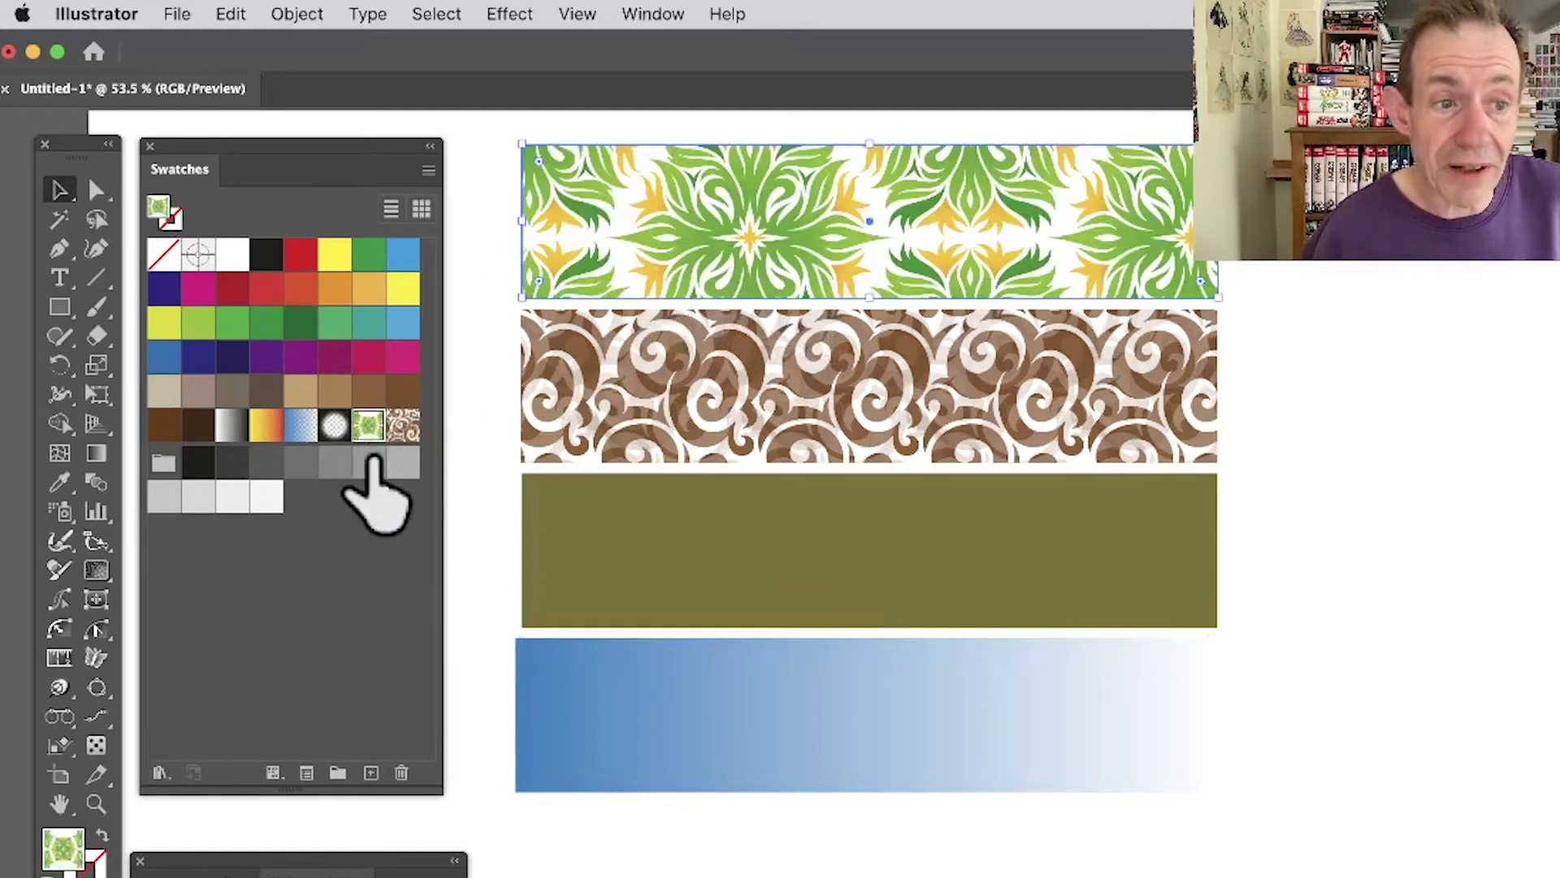
pyautogui.click(403, 422)
pyautogui.click(403, 390)
pyautogui.click(370, 356)
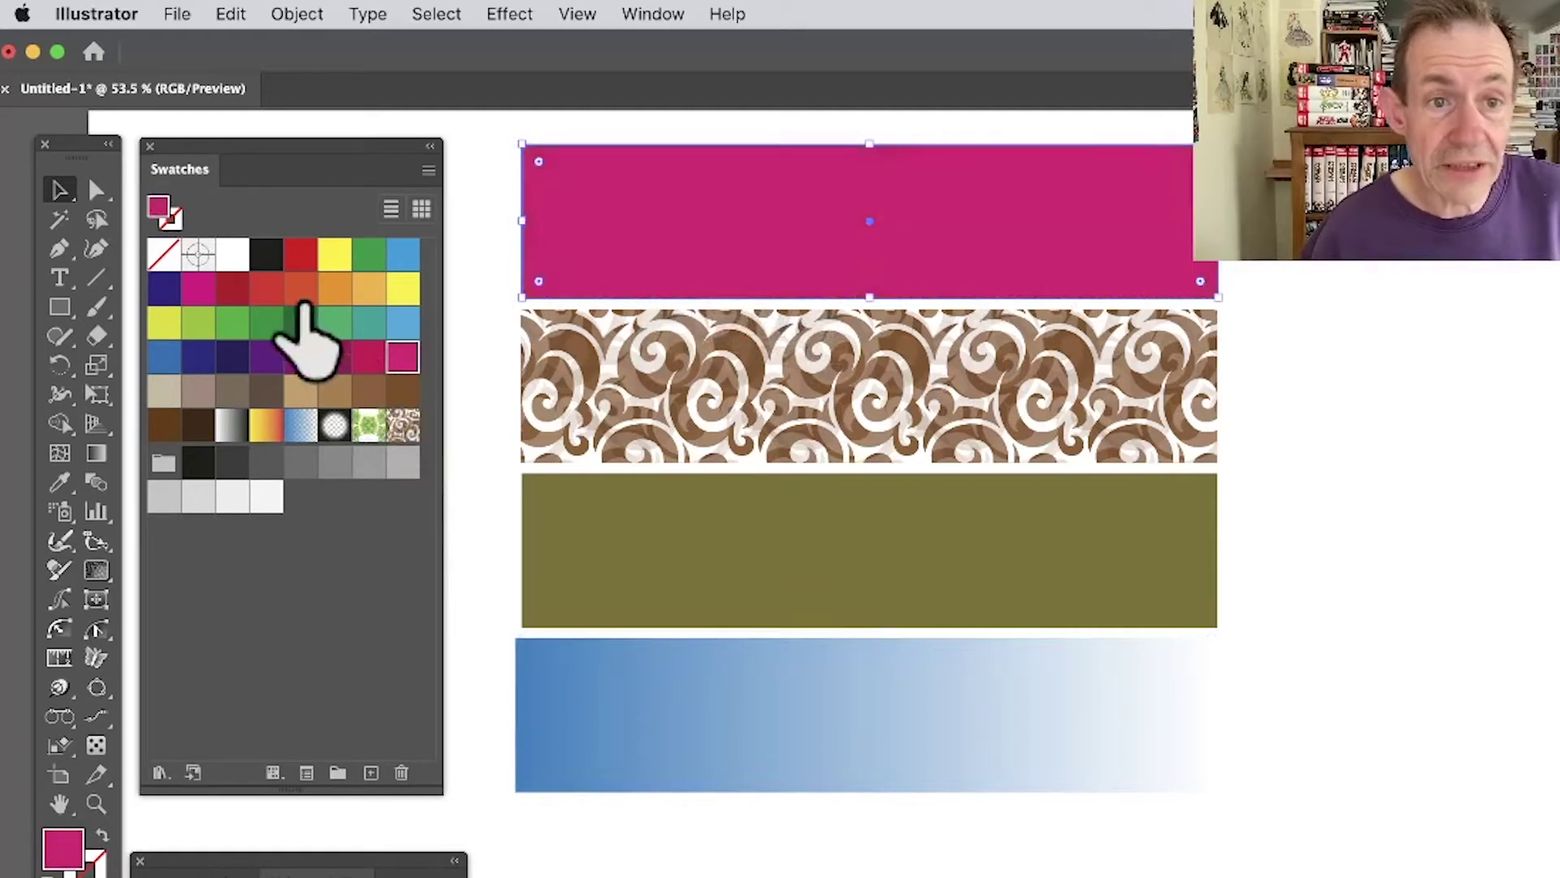
pyautogui.click(301, 289)
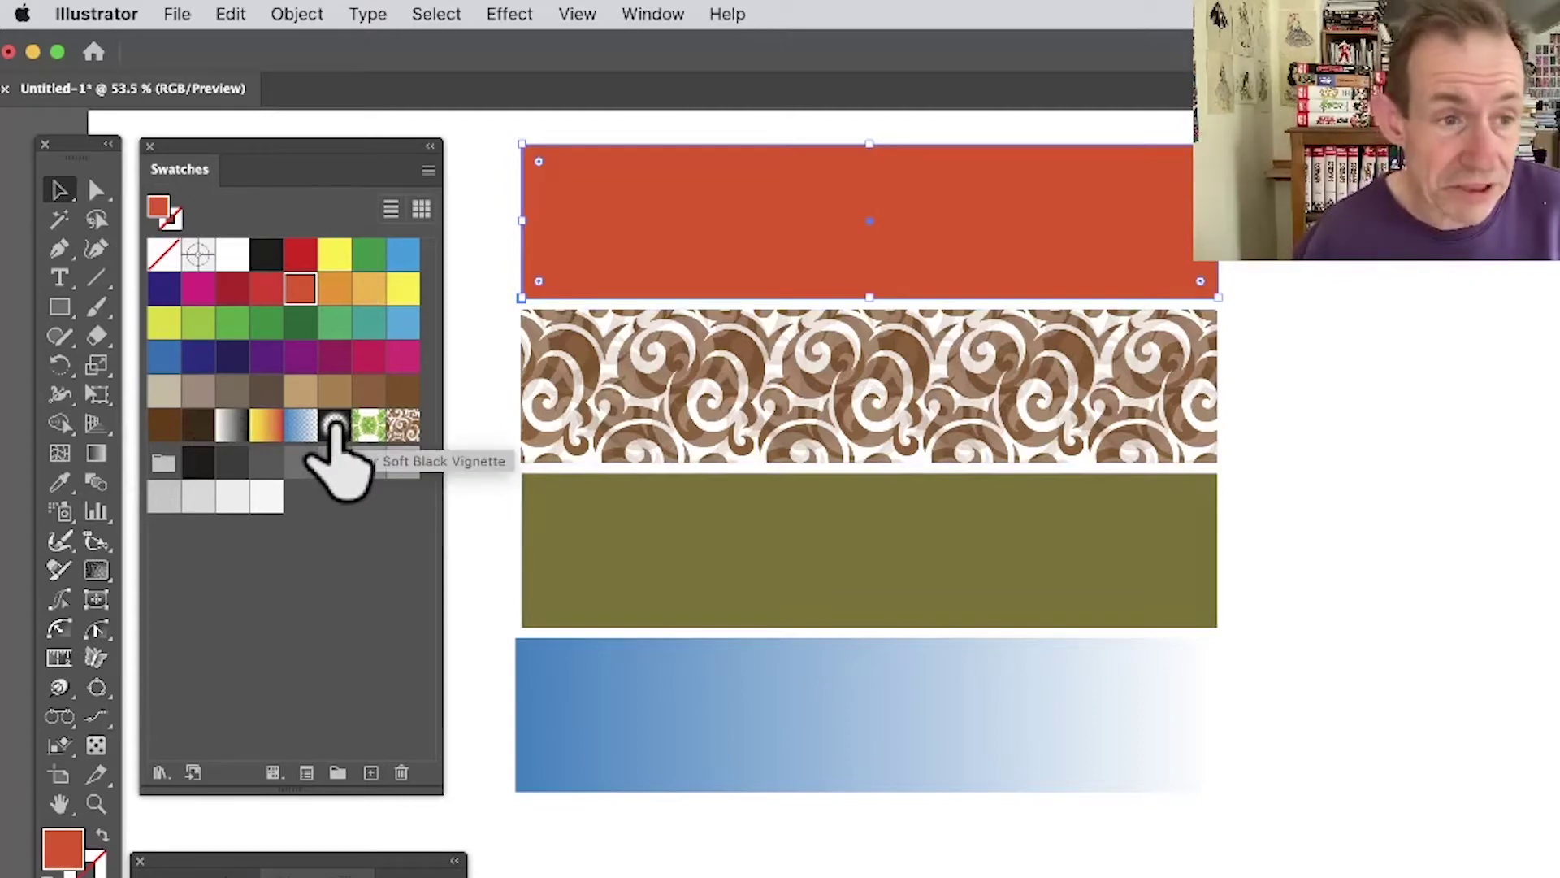
pyautogui.click(300, 424)
pyautogui.click(265, 424)
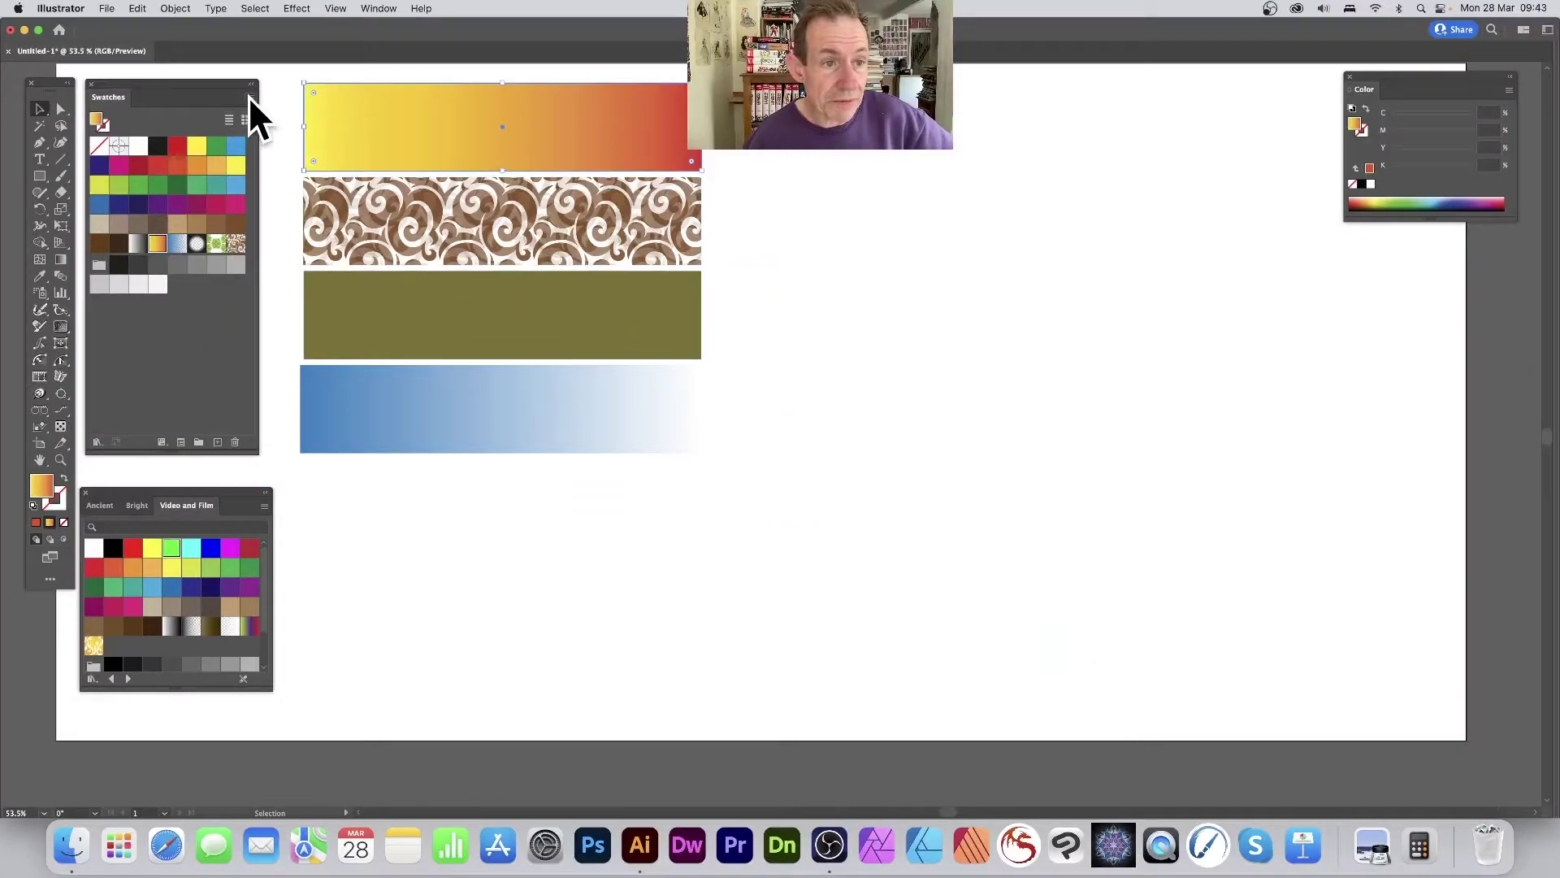
# Open the Seasons gradient swatch library and separate it from the other grouped libraries as its own floating panel
pyautogui.click(250, 97)
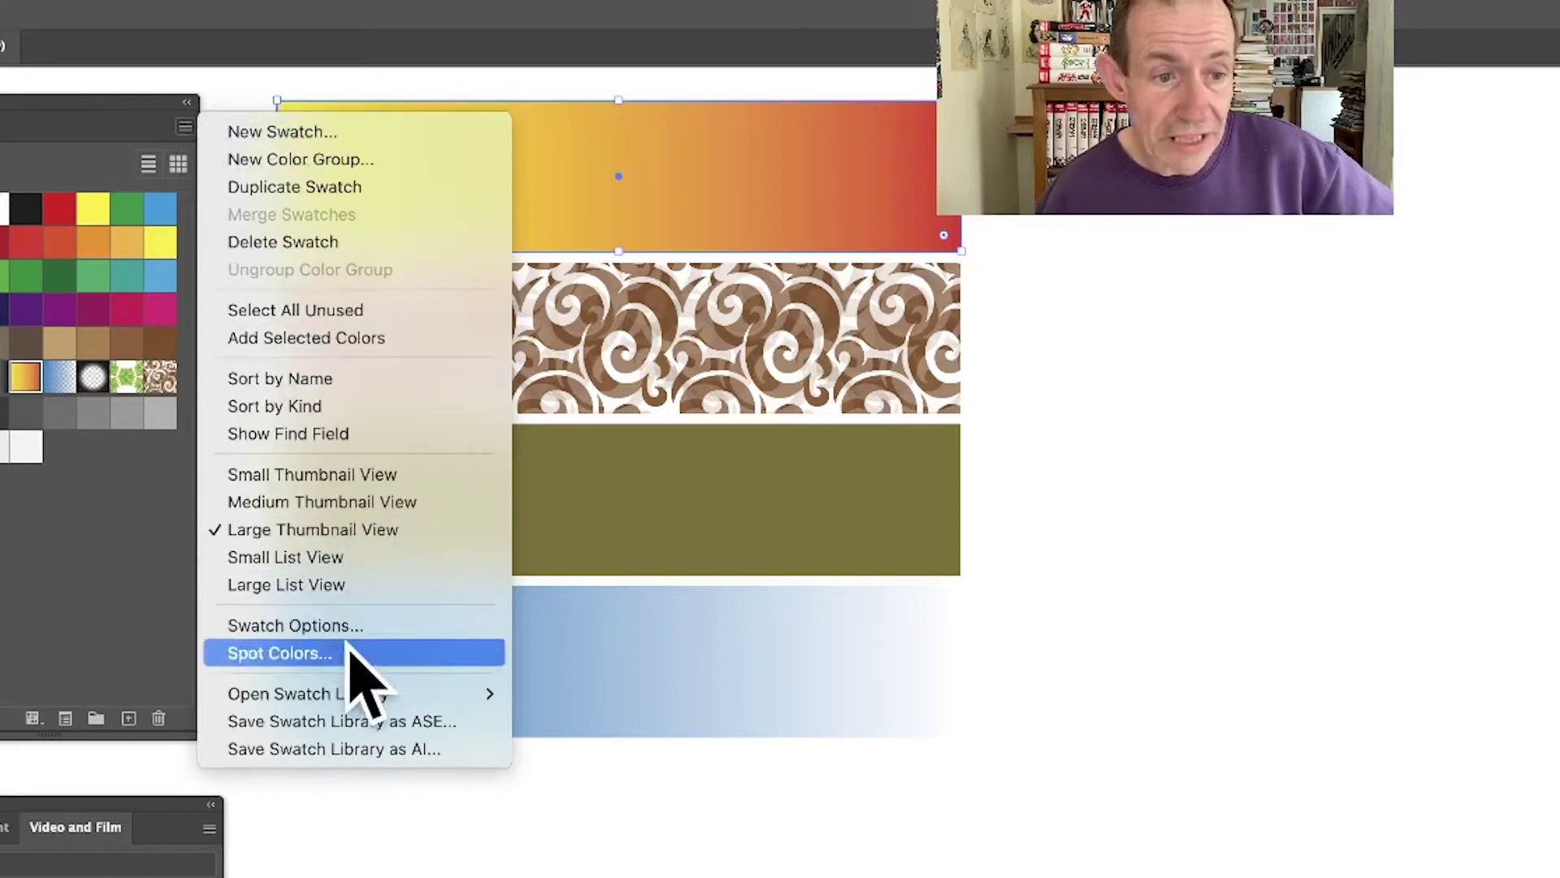
pyautogui.moveTo(321, 699)
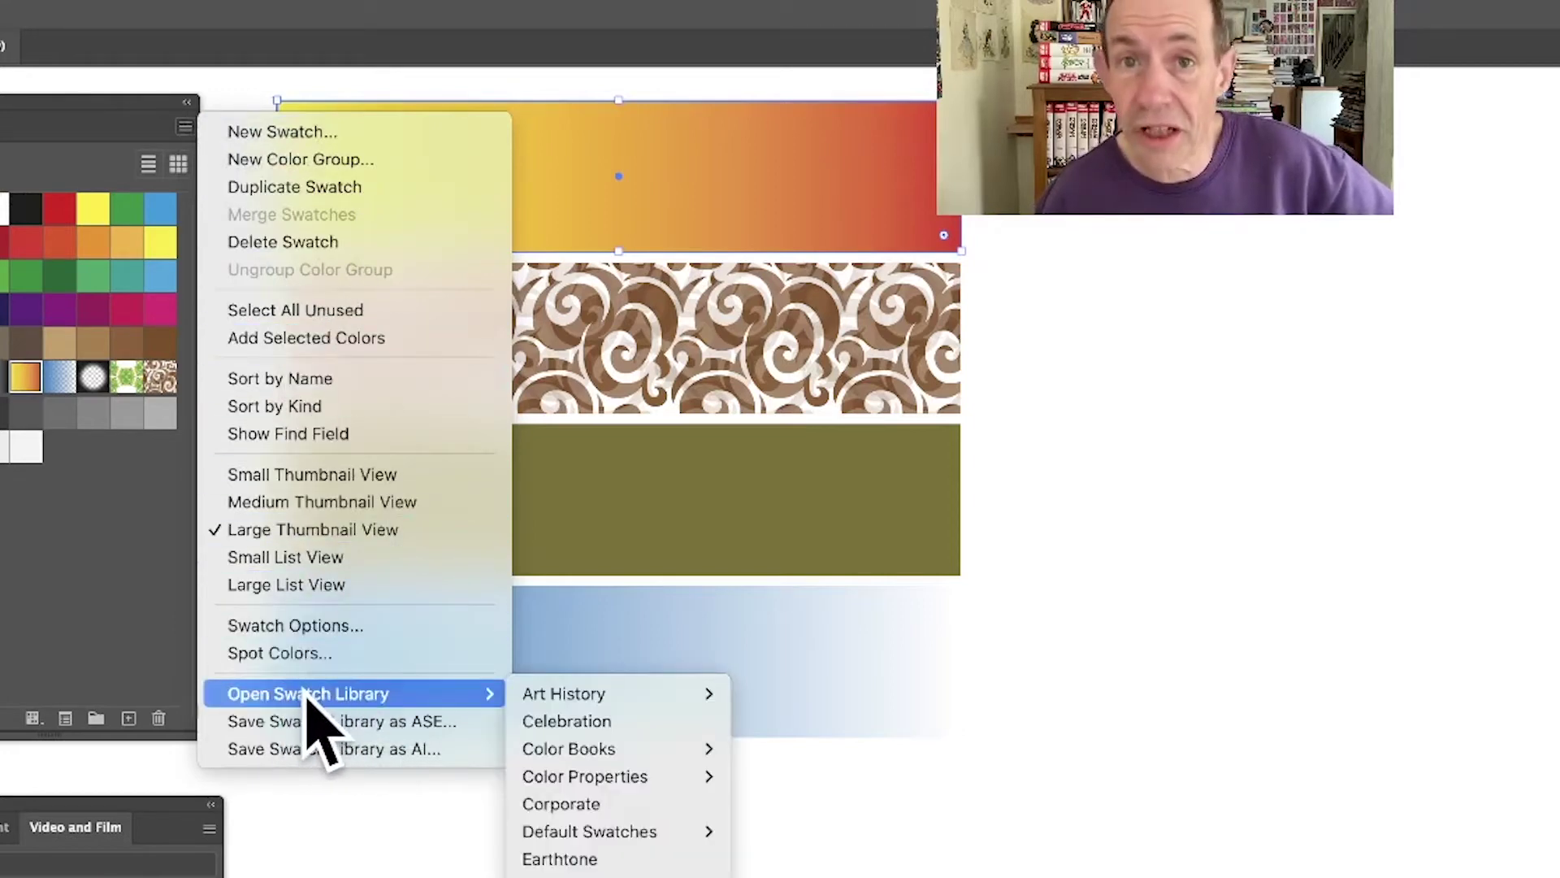
pyautogui.moveTo(660, 692)
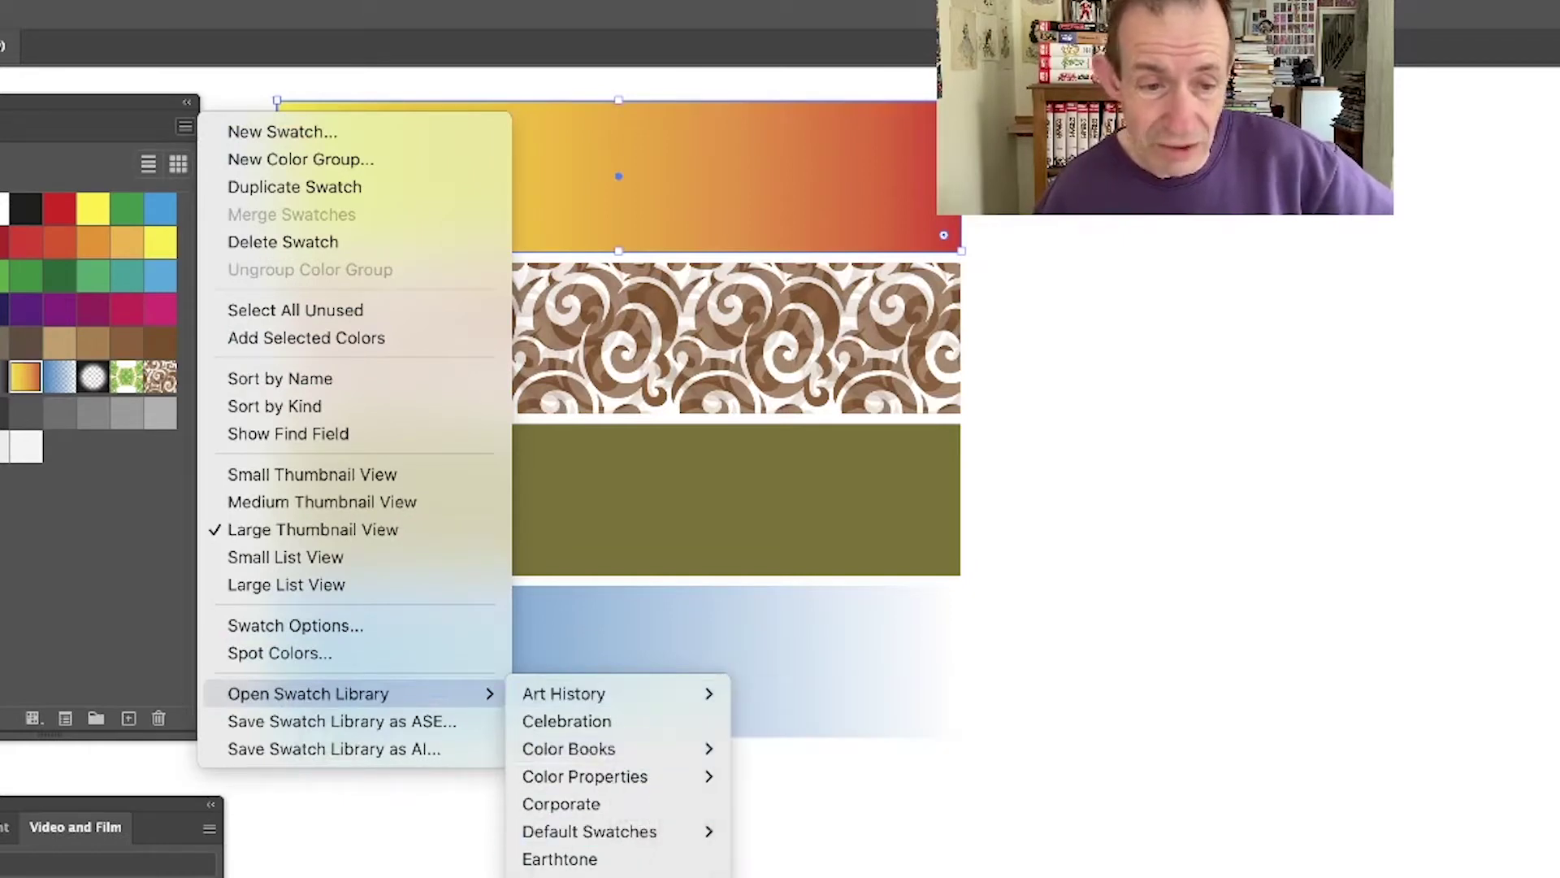
pyautogui.moveTo(560, 877)
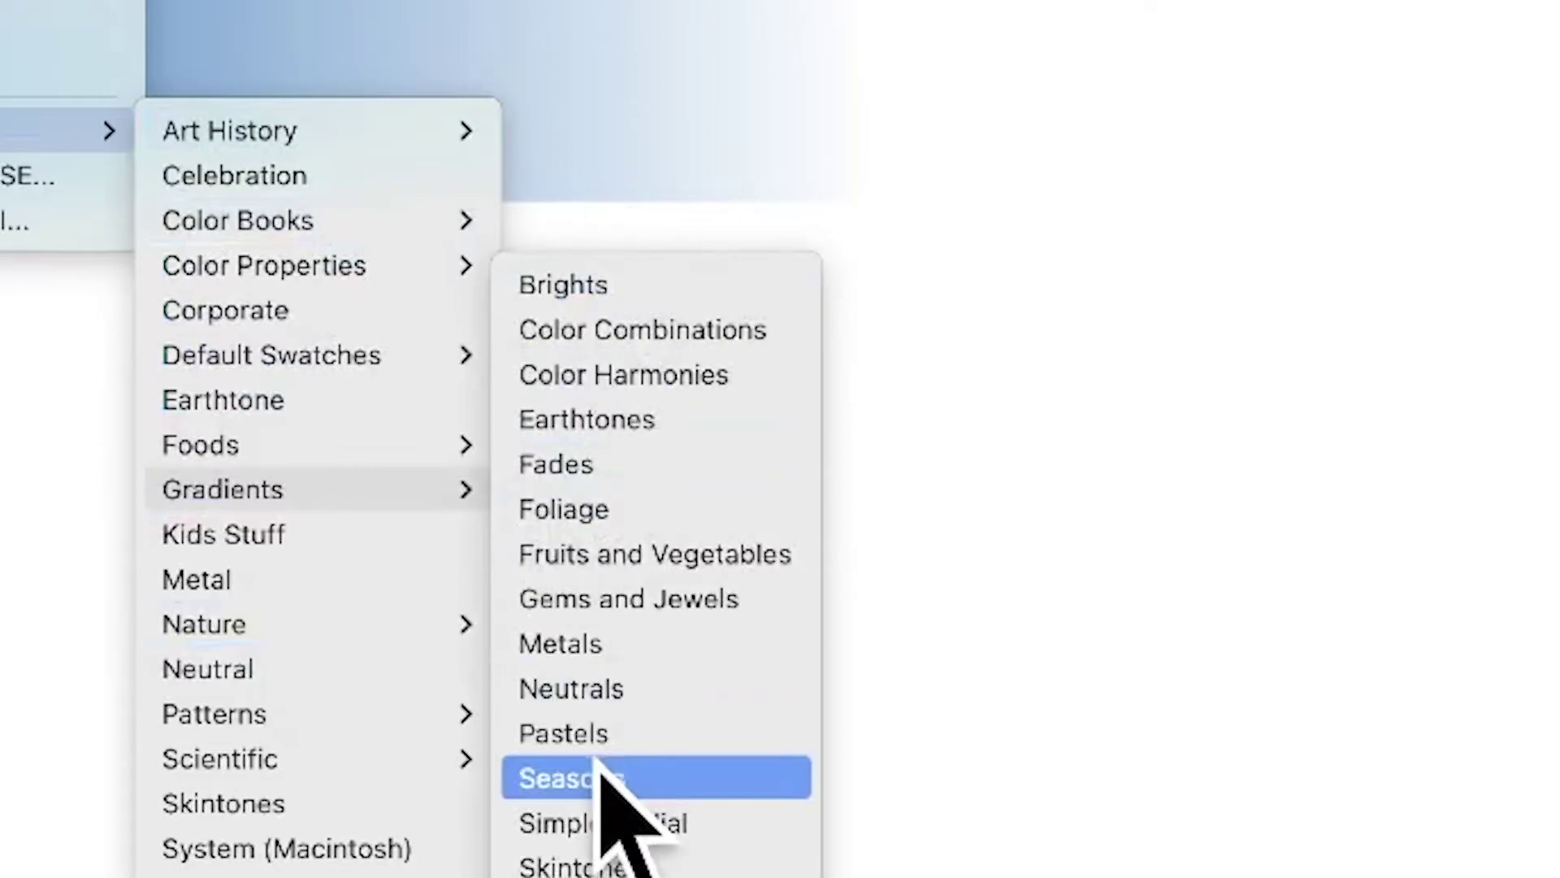
pyautogui.click(569, 793)
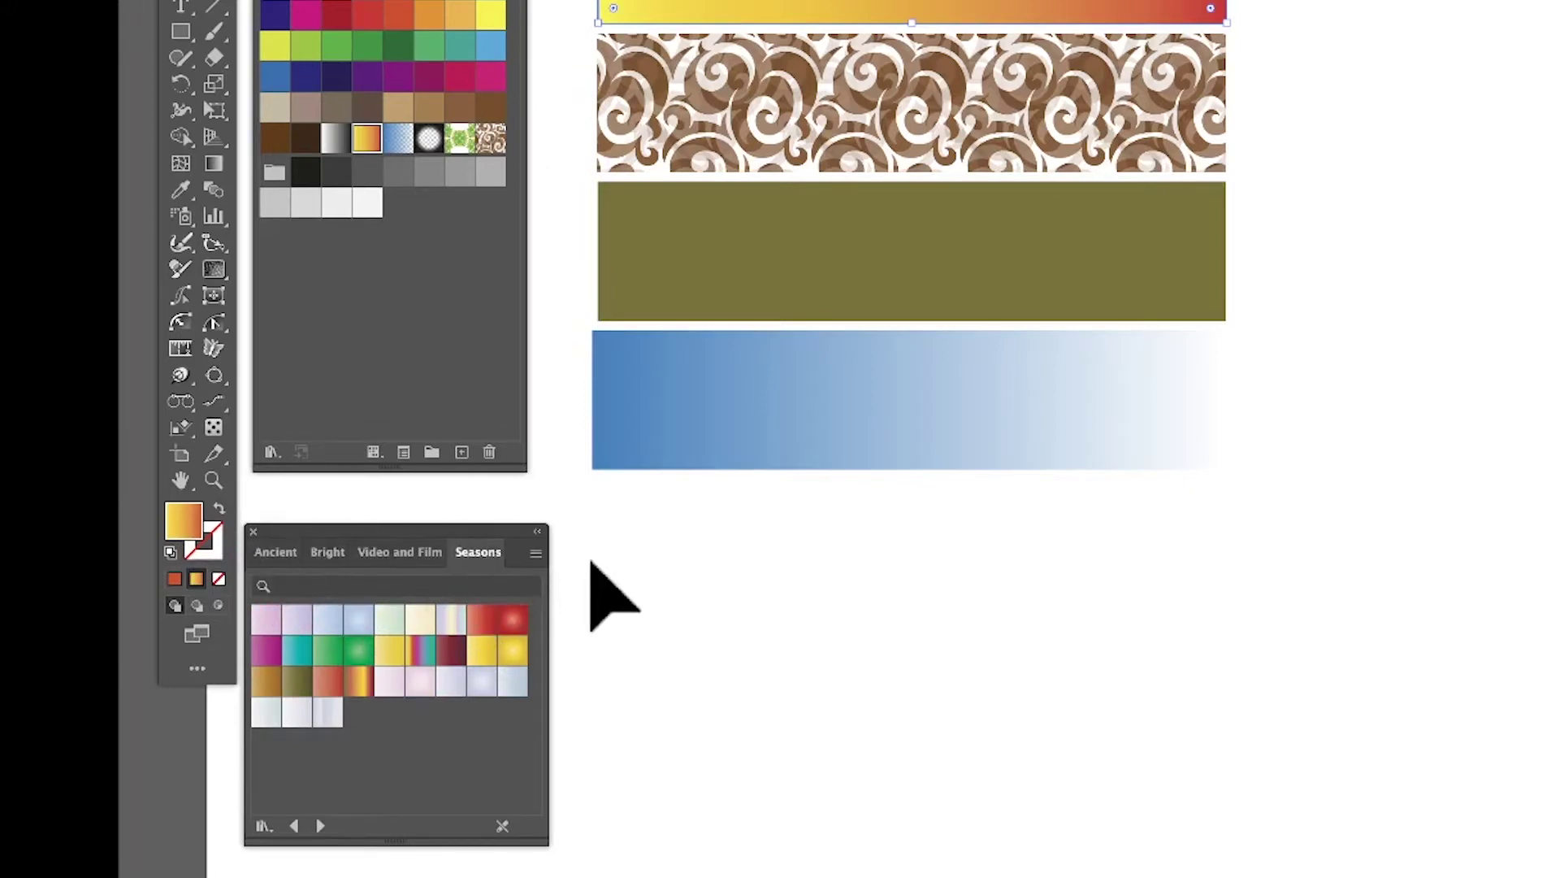
pyautogui.moveTo(482, 549); pyautogui.dragTo(677, 486)
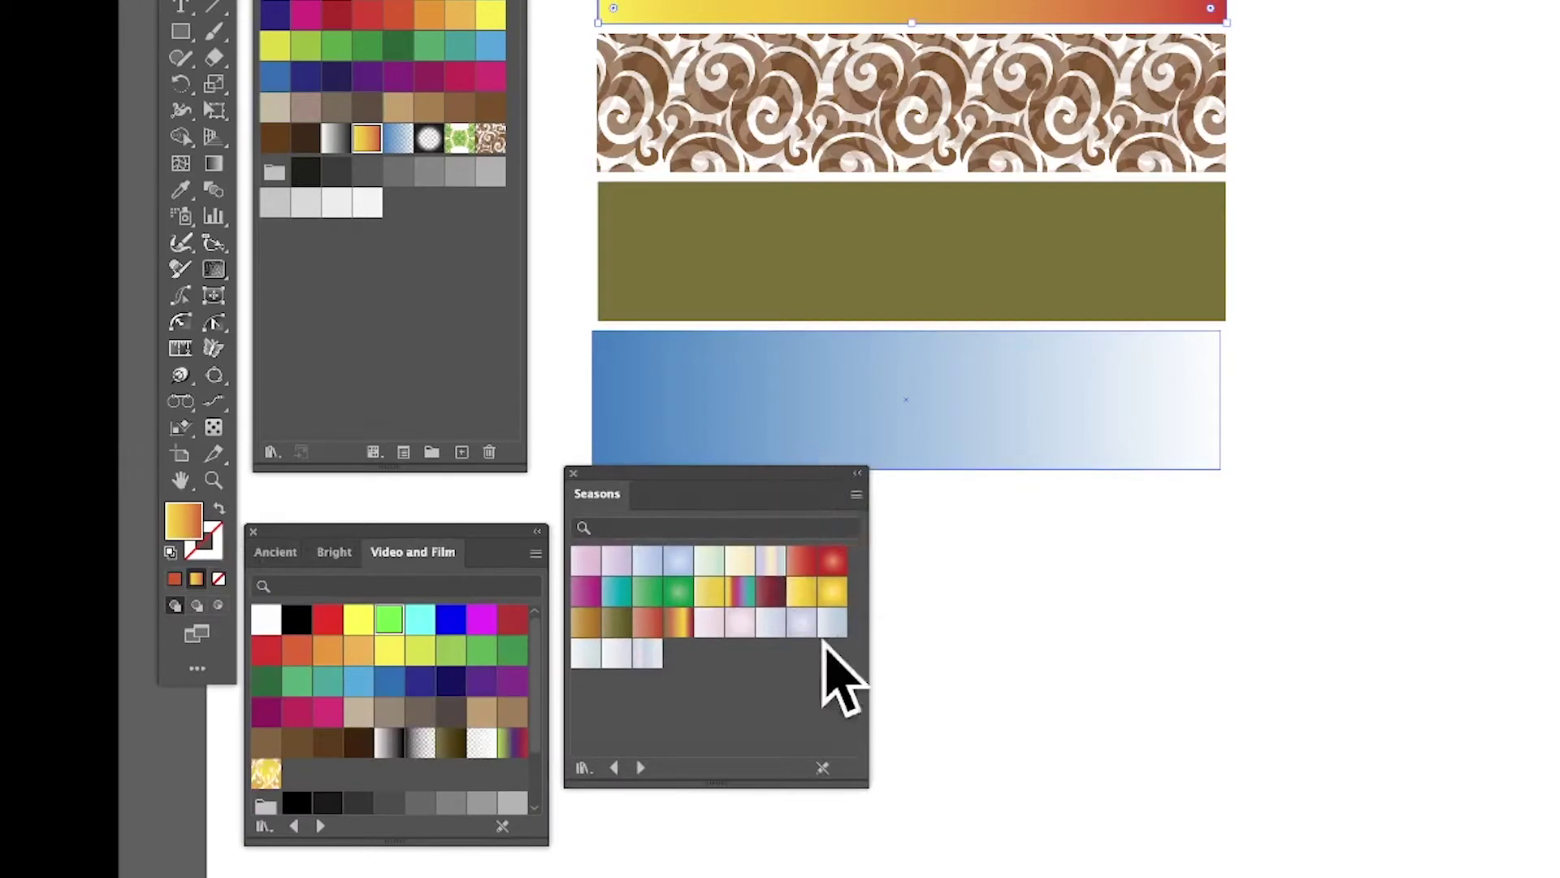
# Apply red radial, red, yellow and multicoloured Seasons gradients in turn to the blue gradient rectangle
pyautogui.click(764, 396)
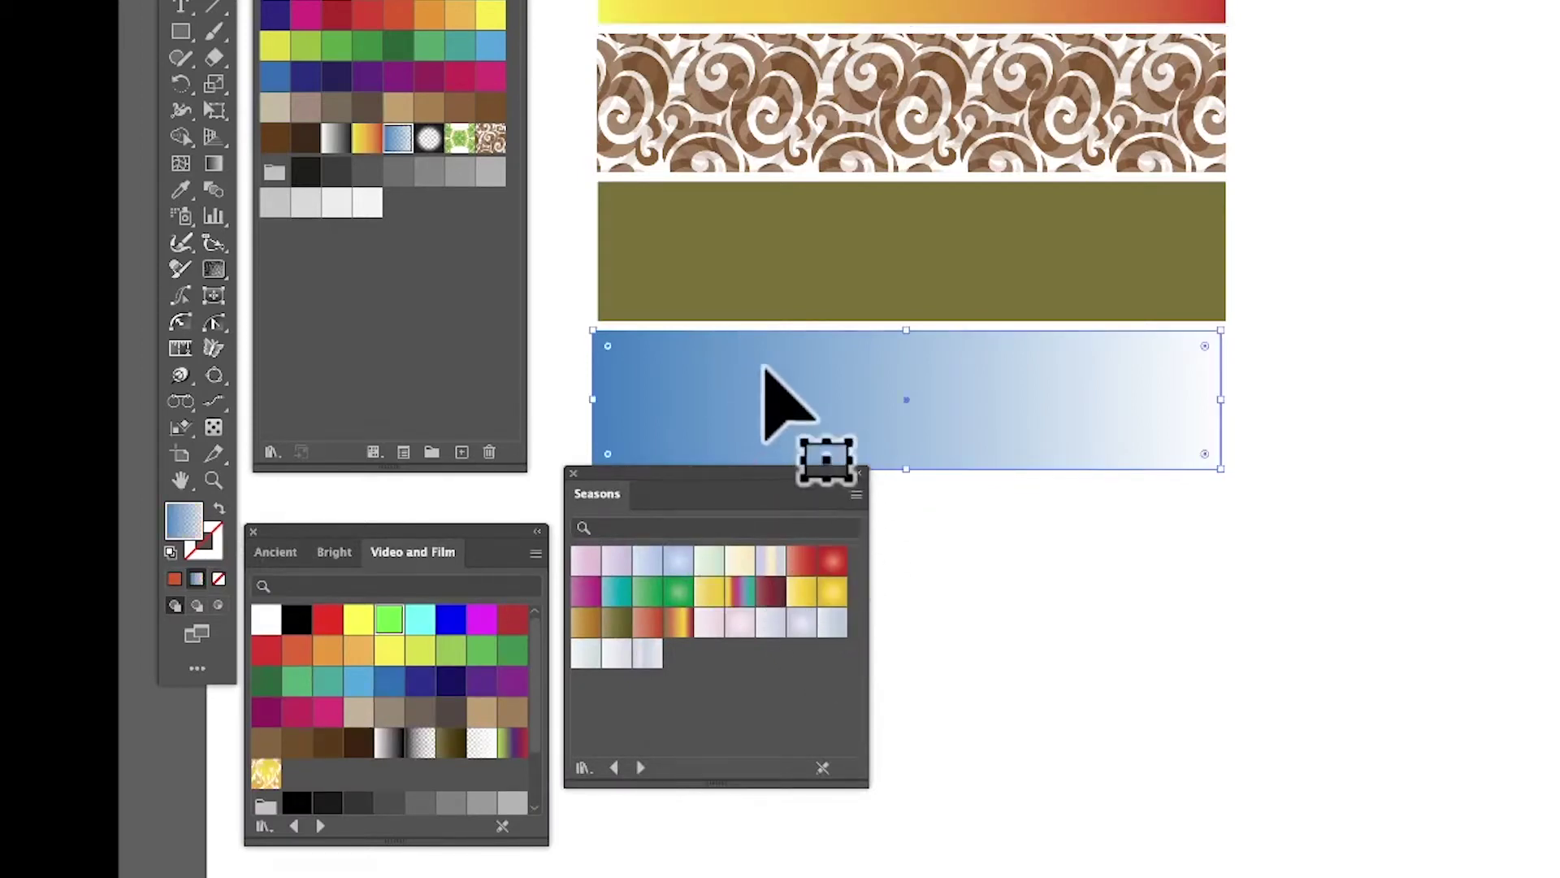
pyautogui.click(832, 563)
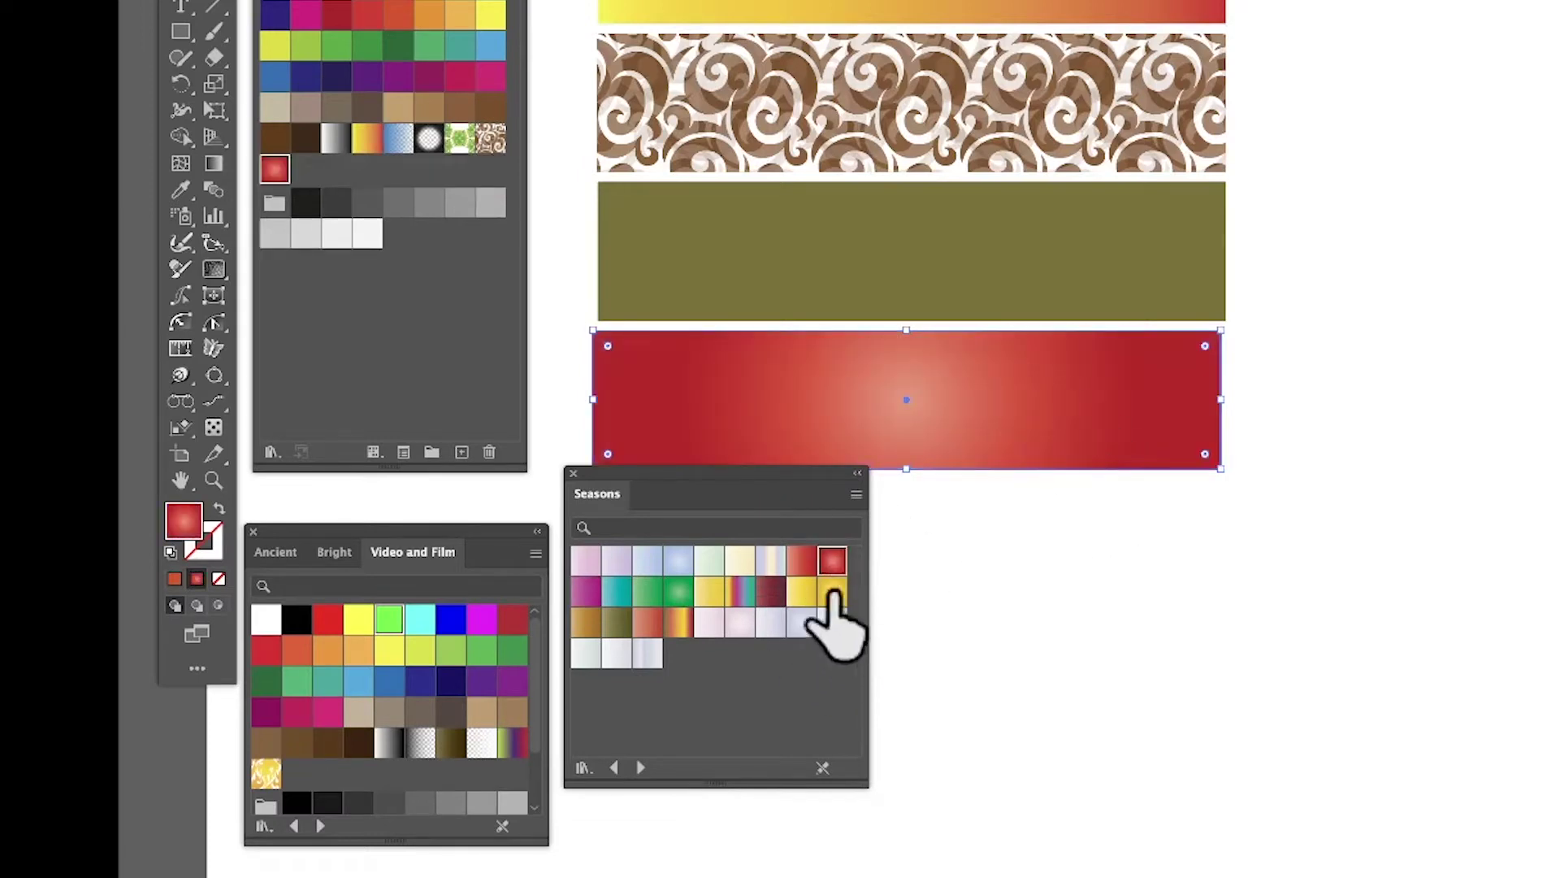
pyautogui.click(801, 562)
pyautogui.click(801, 592)
pyautogui.click(740, 592)
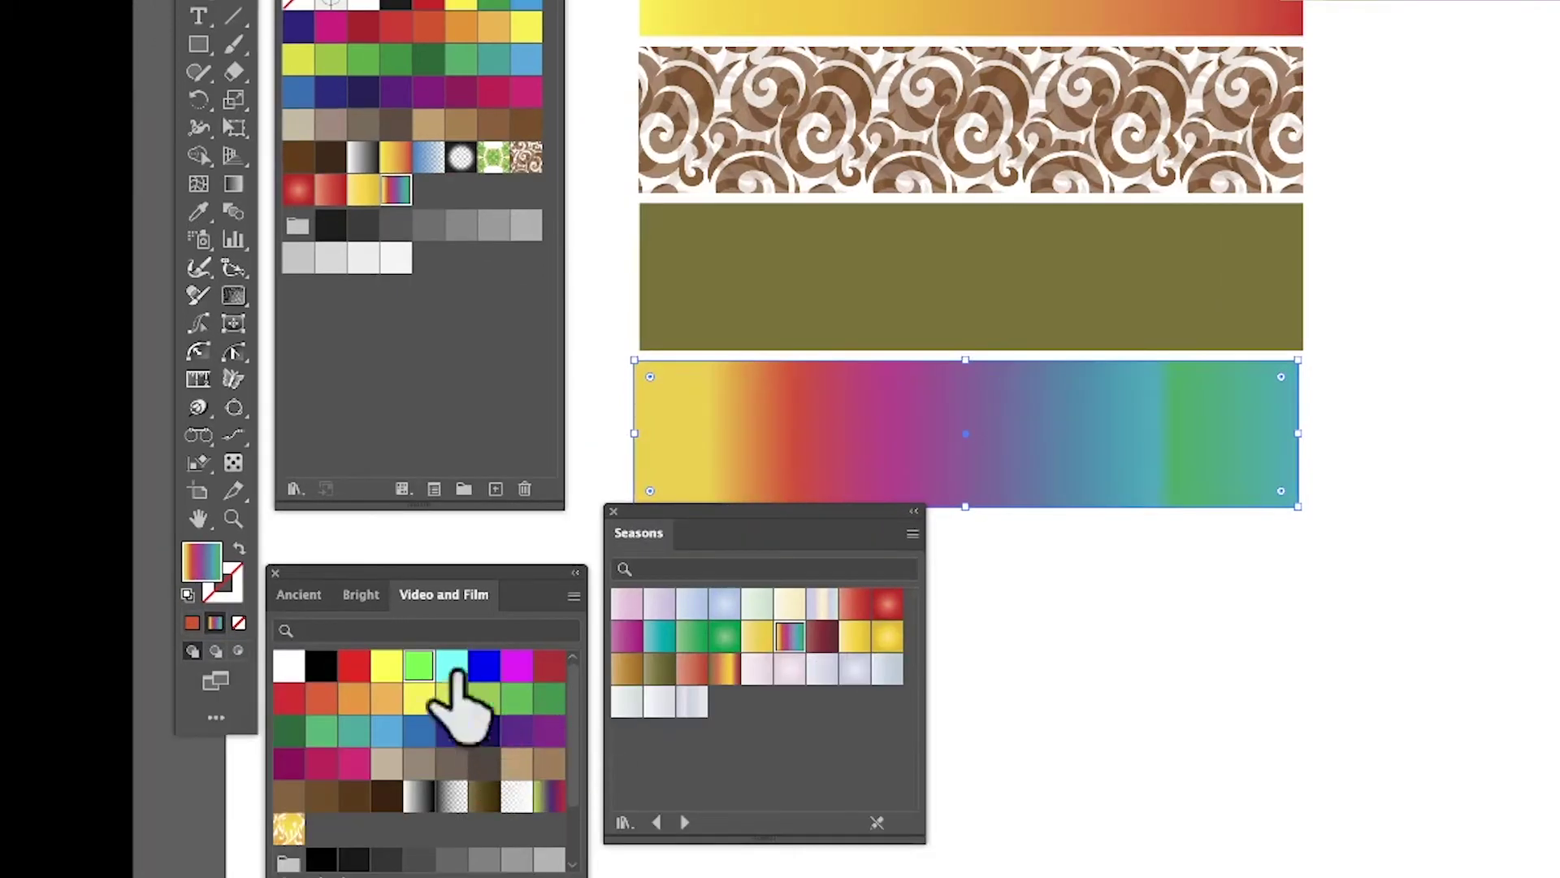
# Recolour the multicoloured rectangle with Video and Film swatches, trying dark blue and beige before finishing with grey-brown
pyautogui.click(451, 730)
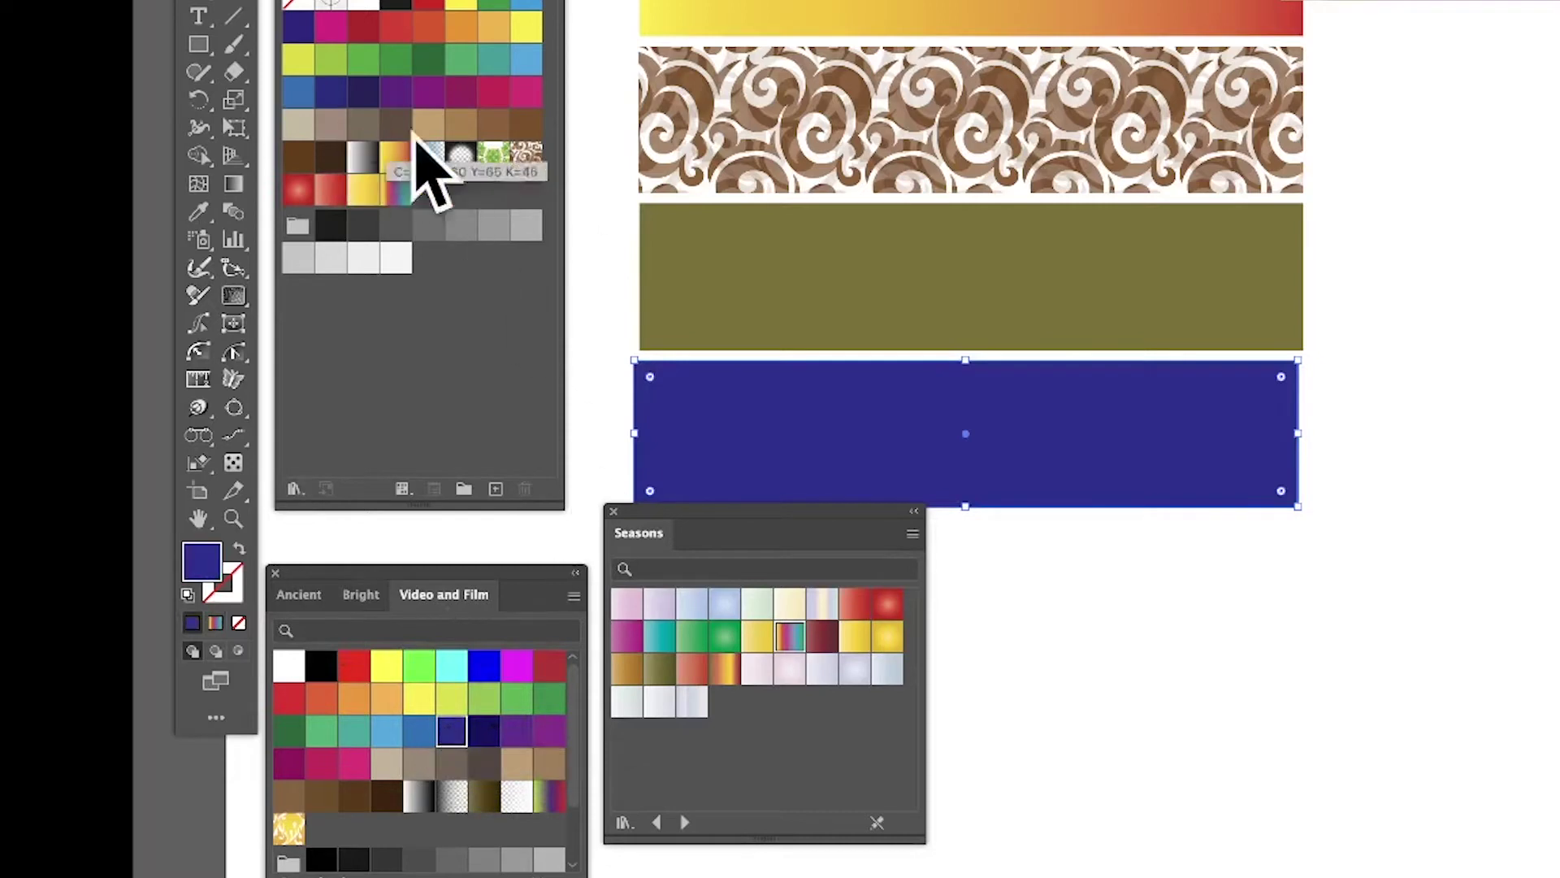
pyautogui.moveTo(415, 155); pyautogui.dragTo(753, 162)
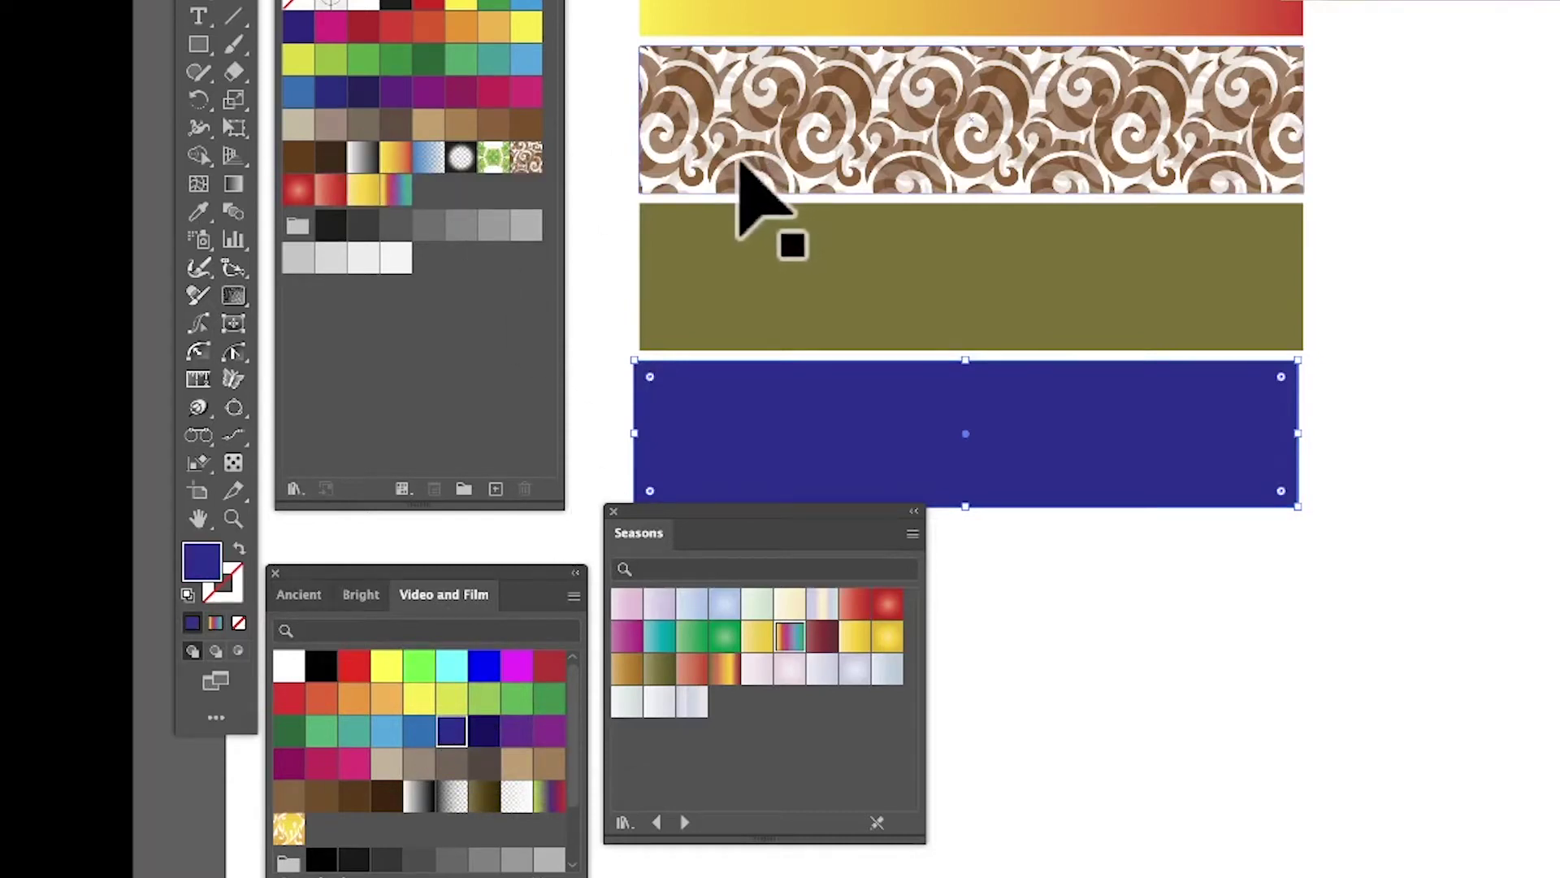
pyautogui.moveTo(738, 162); pyautogui.dragTo(417, 812)
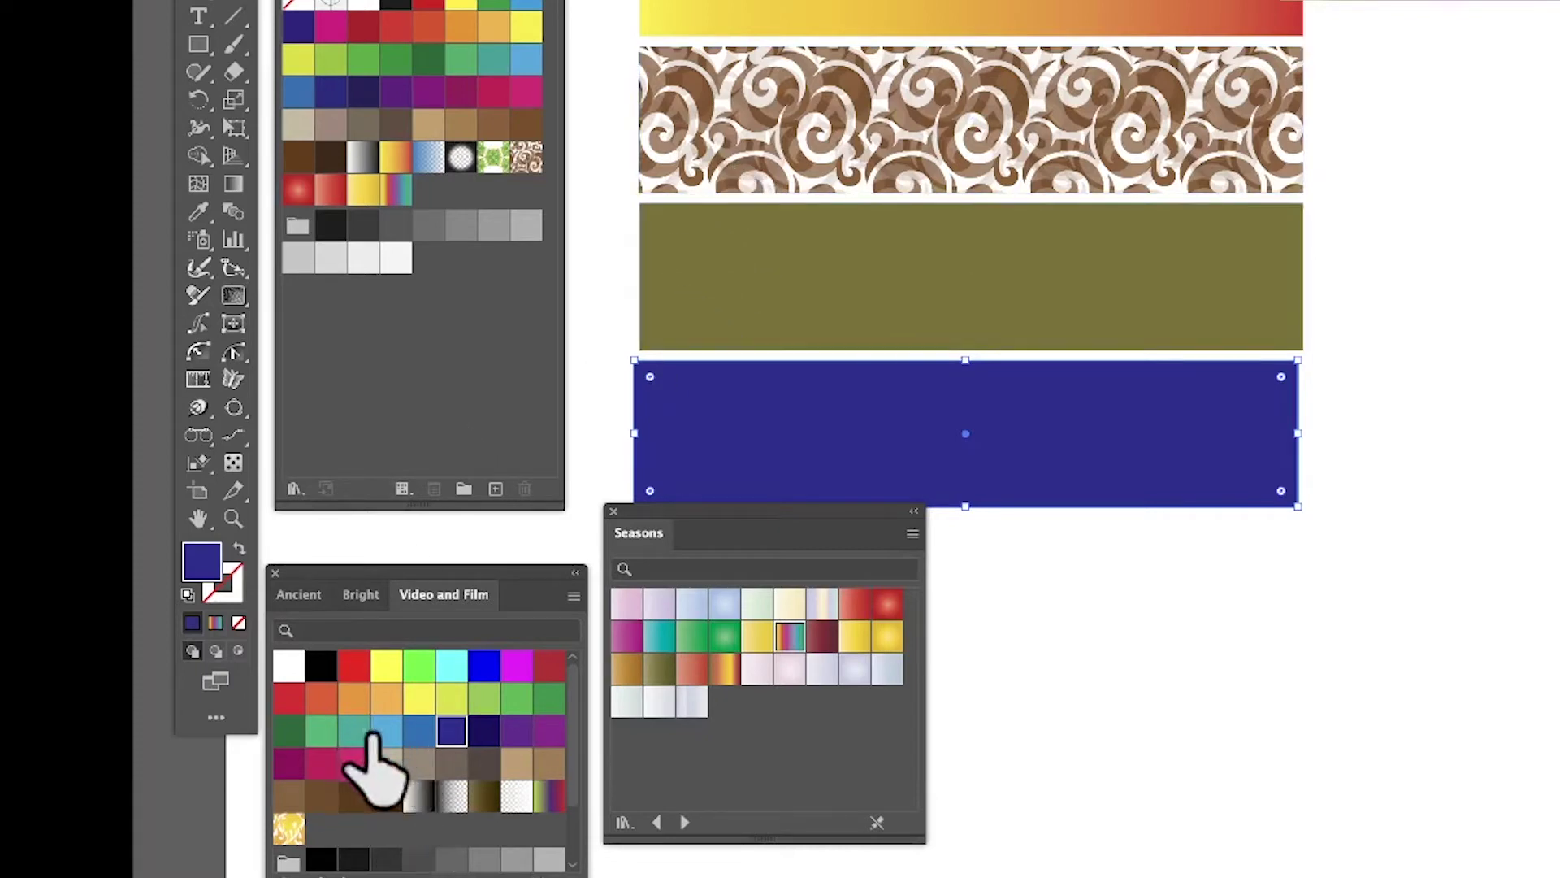
pyautogui.click(356, 764)
pyautogui.click(387, 764)
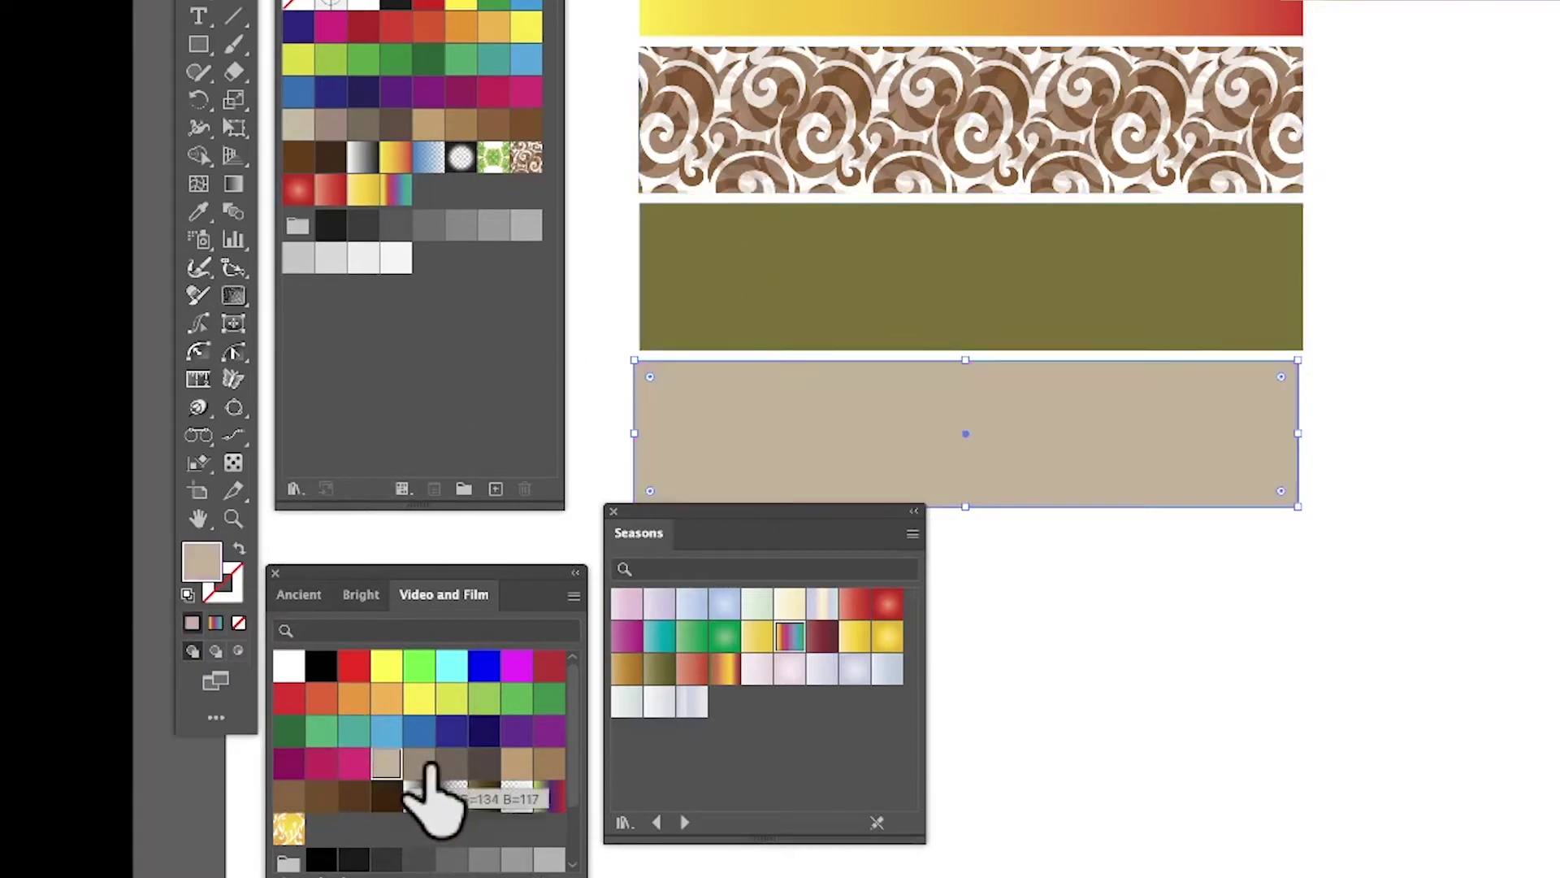
pyautogui.click(420, 764)
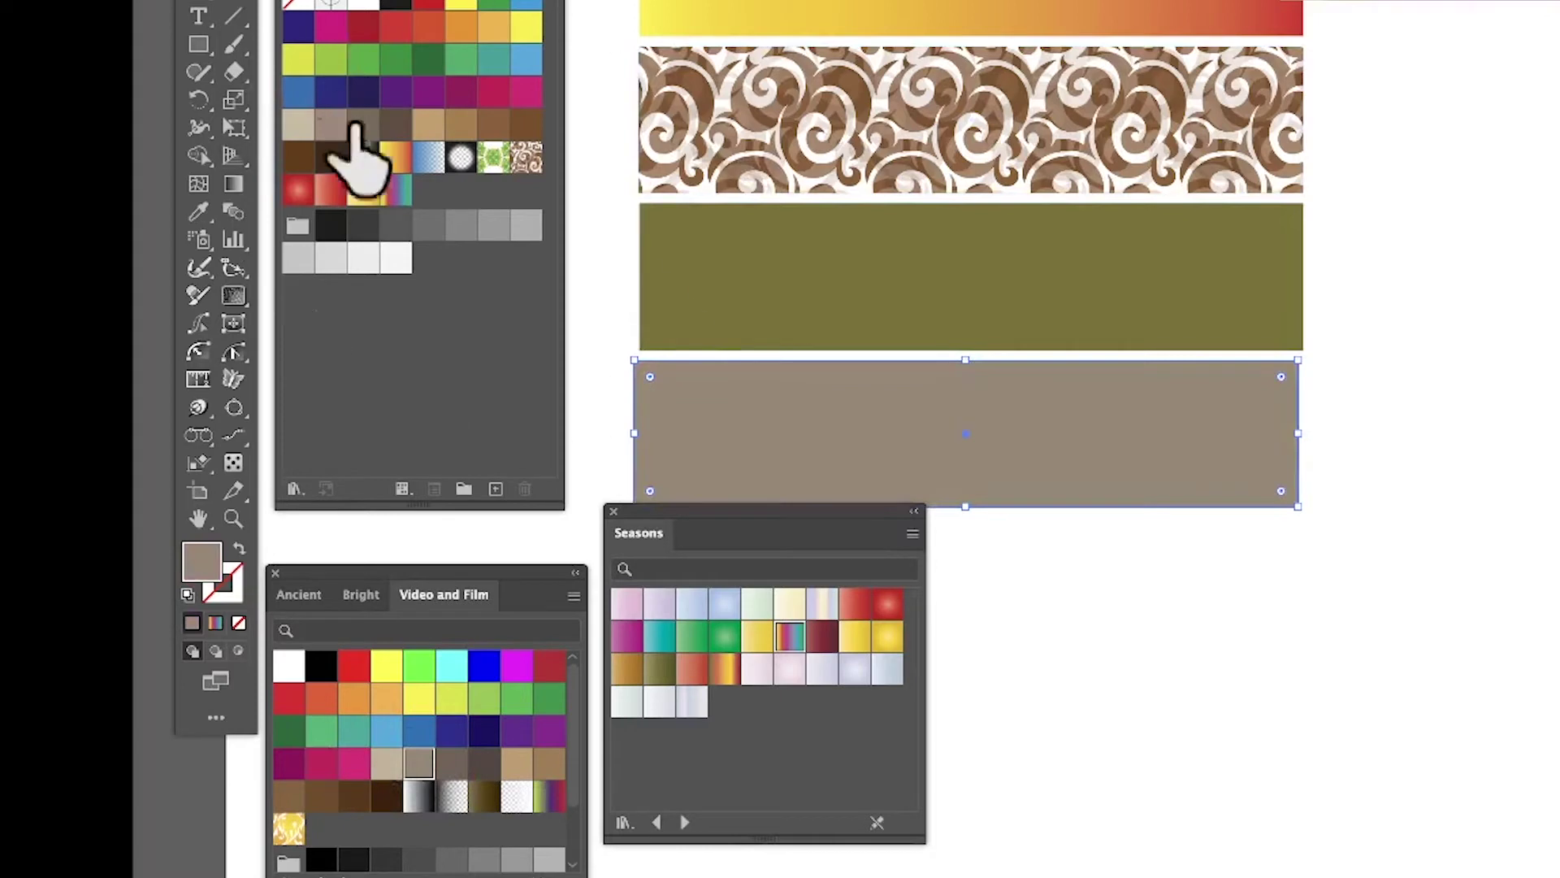
# Add the grey-brown Video and Film colour to the document swatches and reposition it among the purple swatches
pyautogui.click(573, 598)
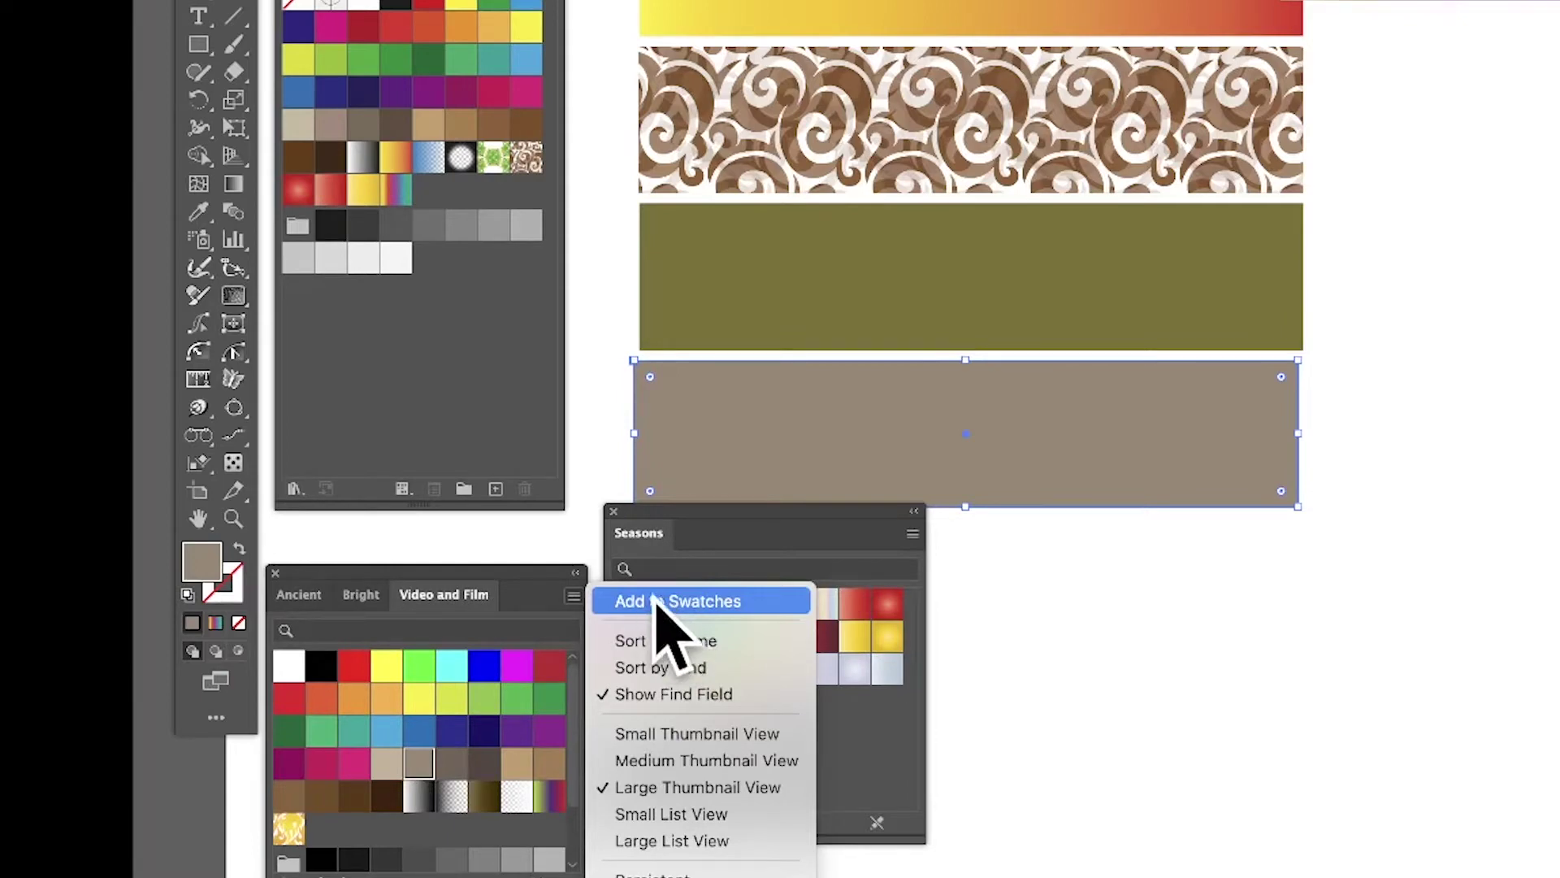
pyautogui.click(726, 611)
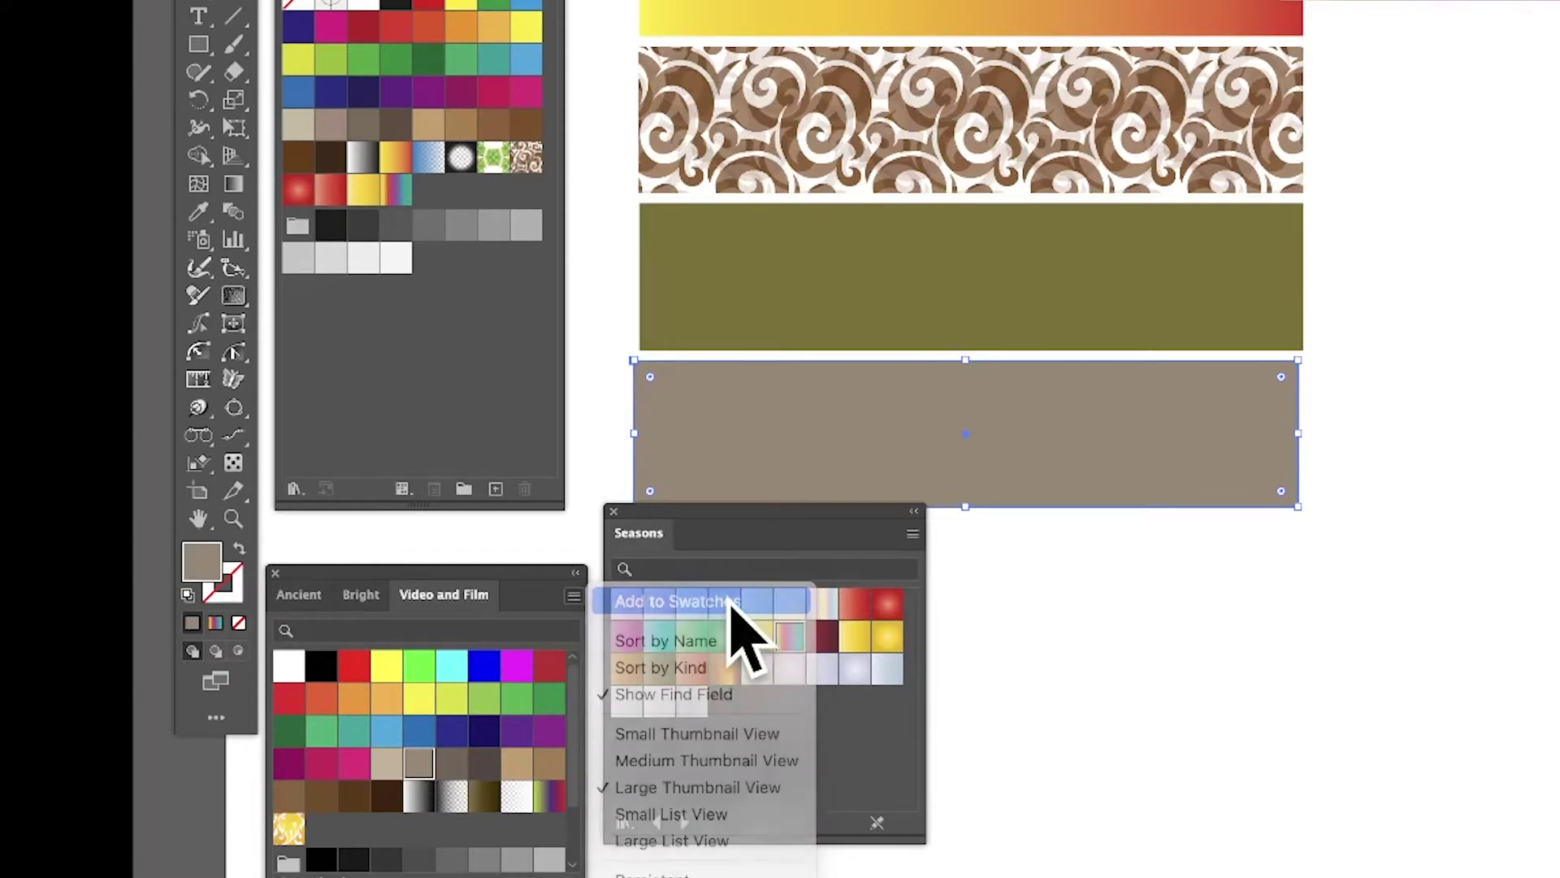
pyautogui.moveTo(431, 167); pyautogui.dragTo(471, 209)
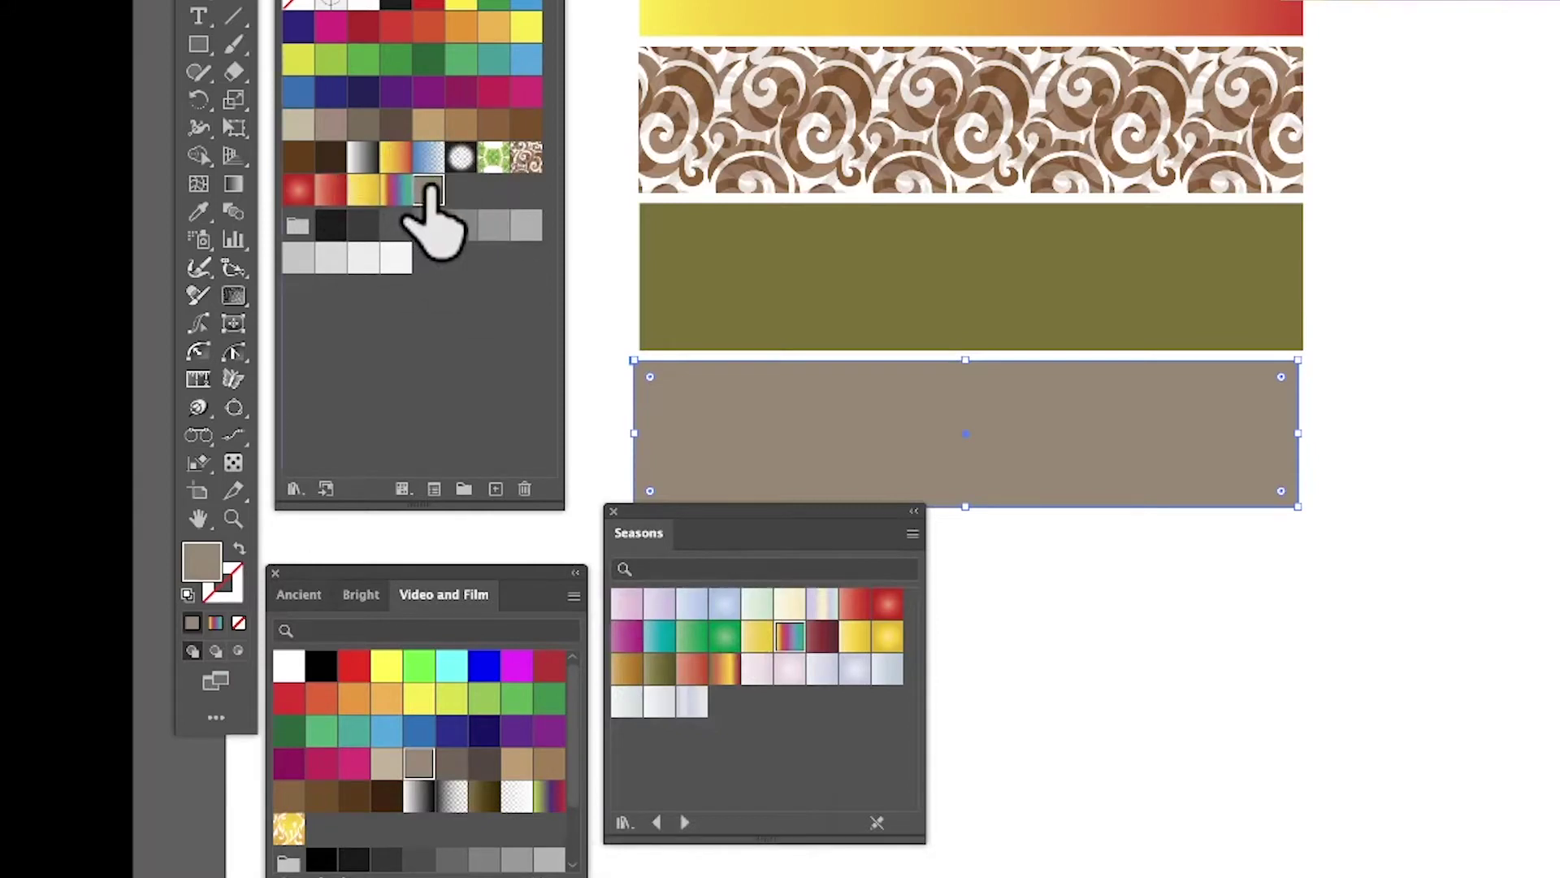
pyautogui.moveTo(428, 191); pyautogui.dragTo(505, 74)
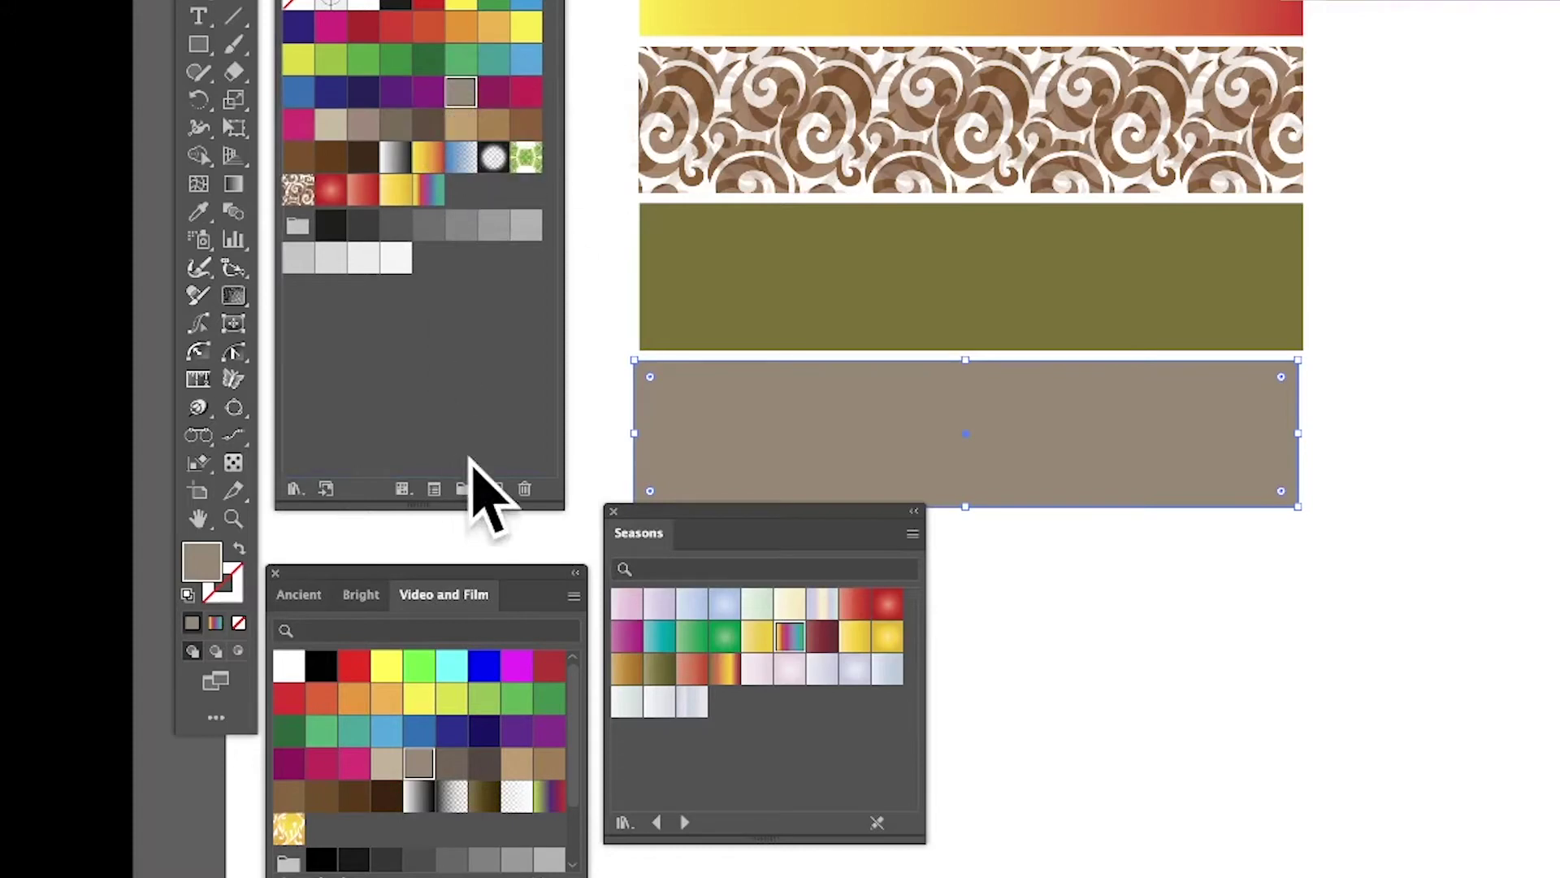
# Copy the crimson swatch and the five-colour olive-to-violet group from the Video and Film library into the document swatches
pyautogui.click(323, 764)
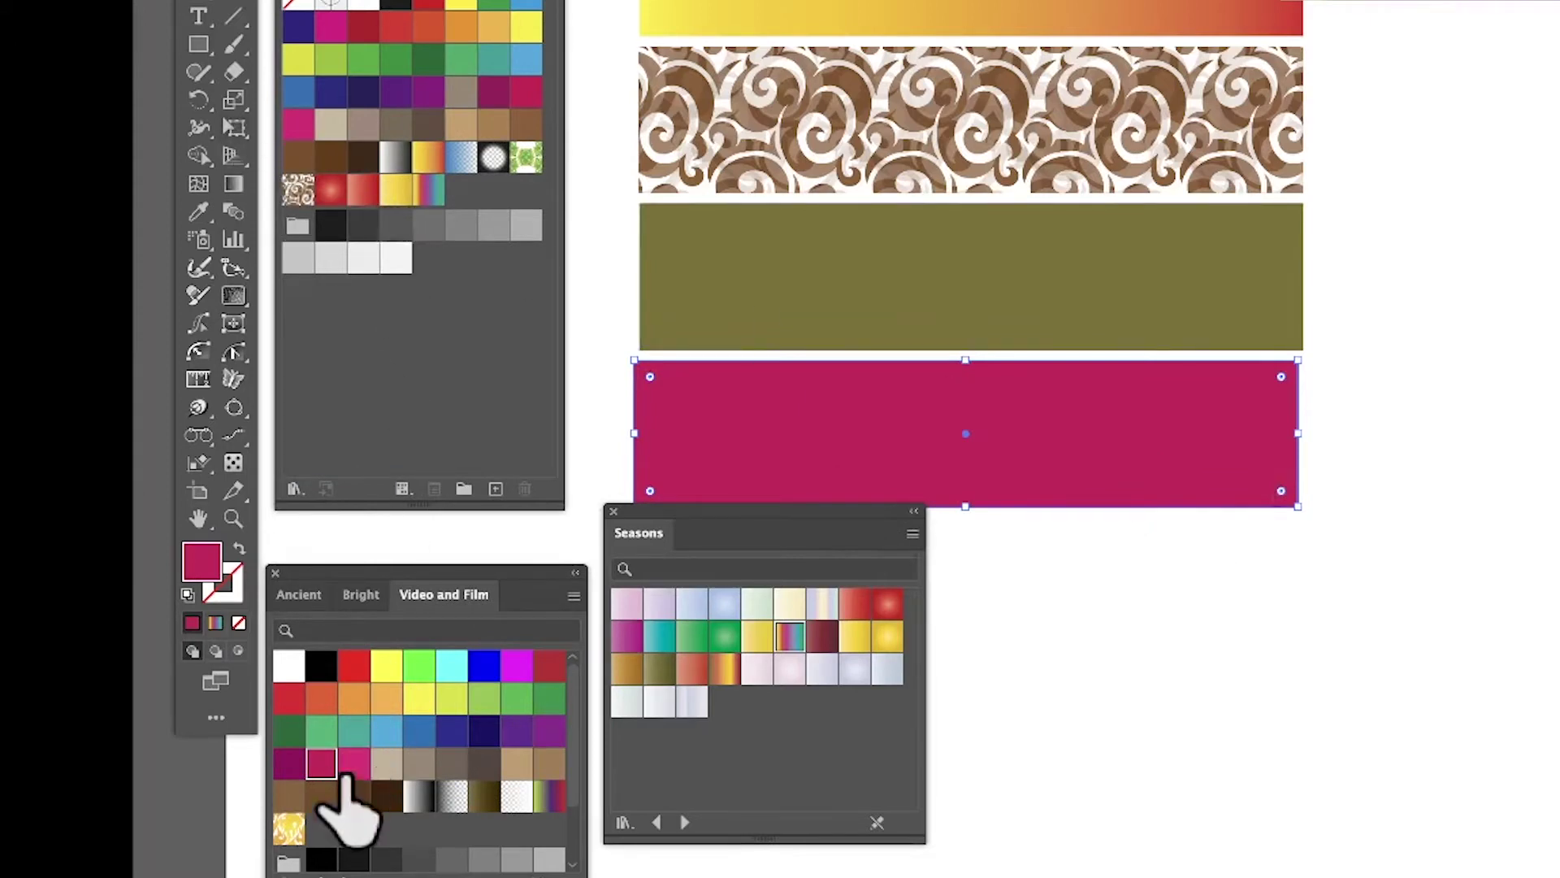
pyautogui.moveTo(323, 764); pyautogui.dragTo(344, 325)
pyautogui.scroll(-2, 449, 774)
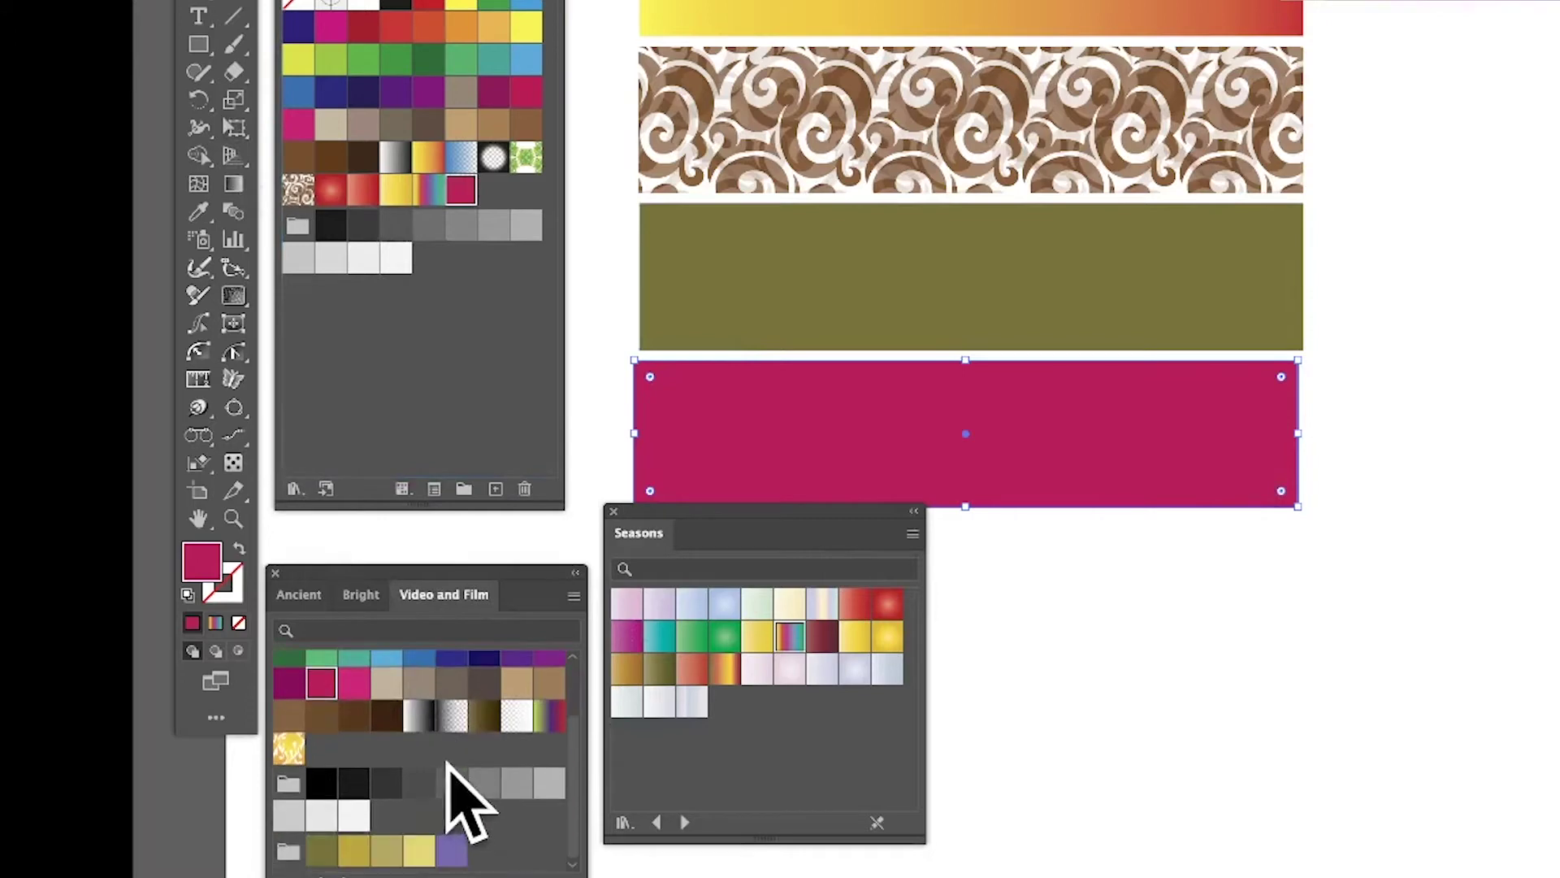
pyautogui.click(323, 851)
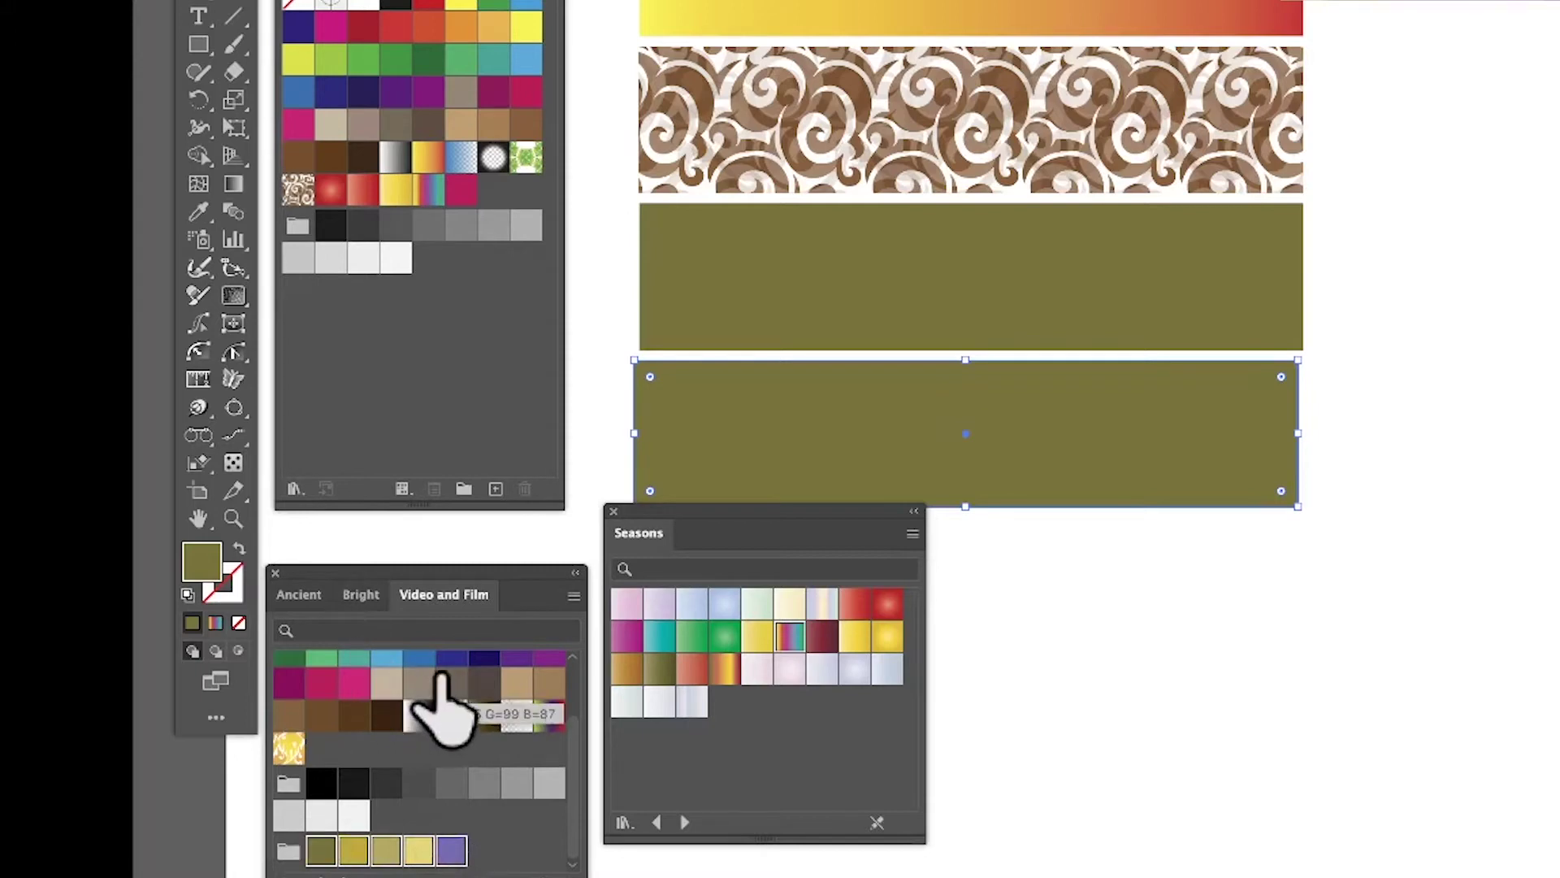
pyautogui.moveTo(452, 846); pyautogui.dragTo(446, 393)
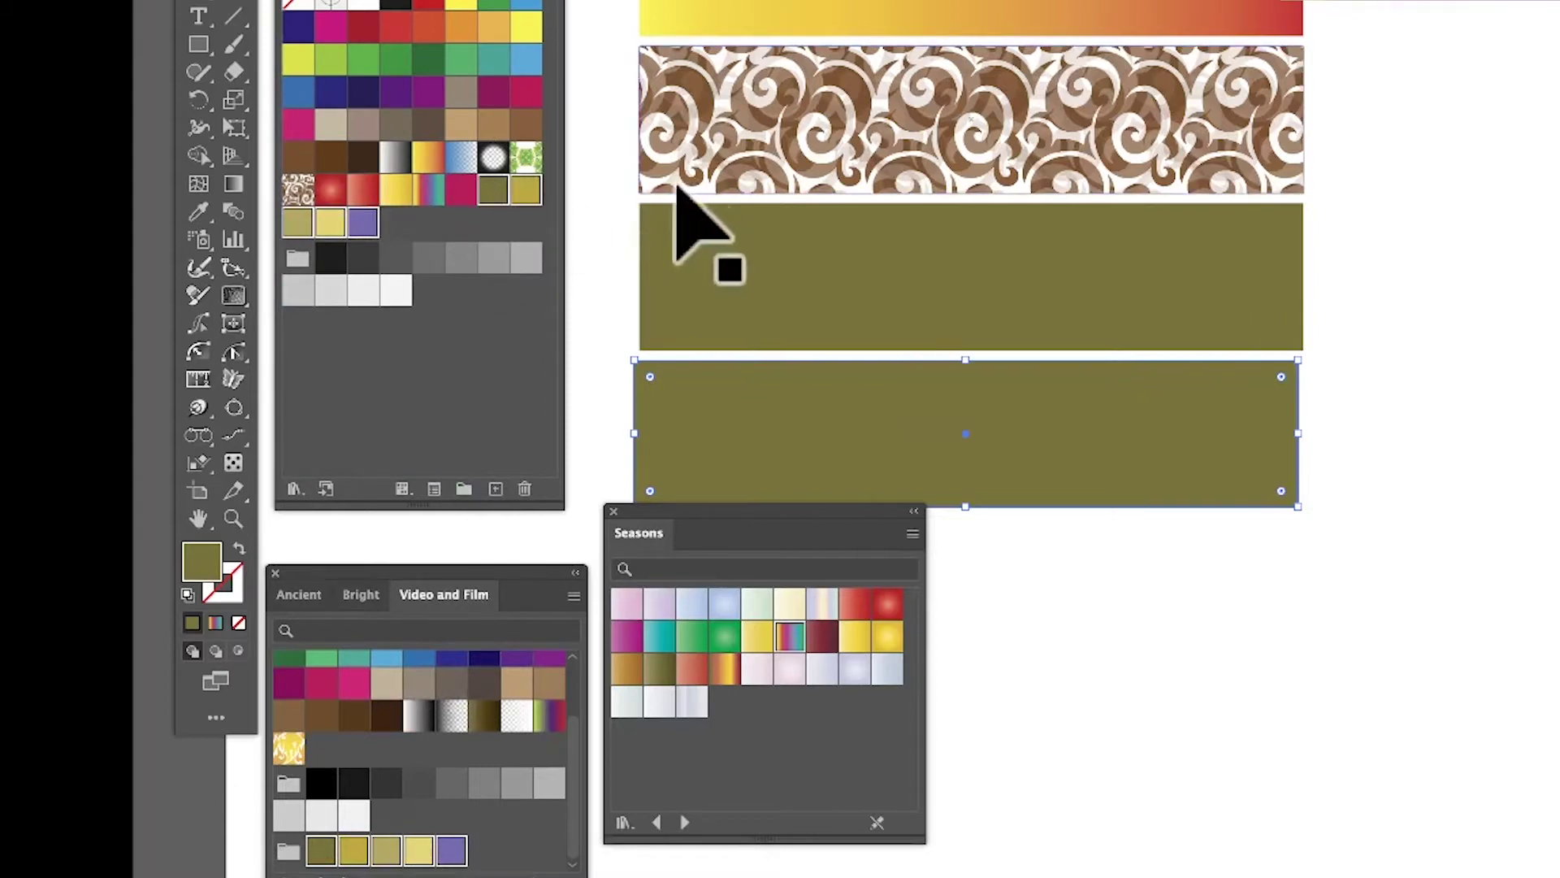
# Fill the lowest rectangle with yellow from the Bright library and add that yellow to the document swatches
pyautogui.click(361, 597)
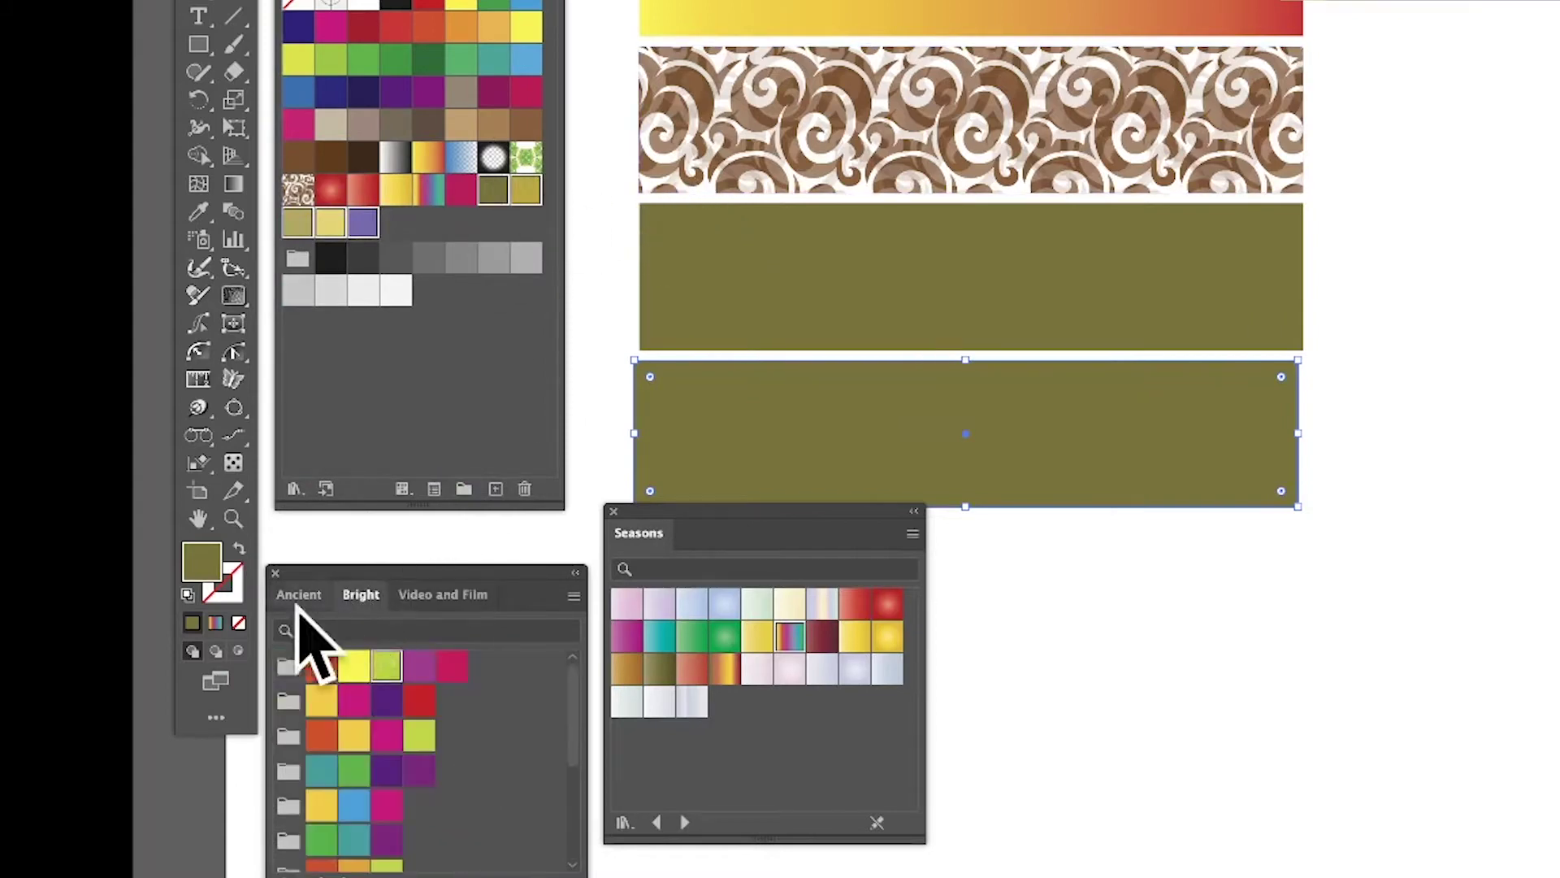
pyautogui.scroll(-3, 406, 821)
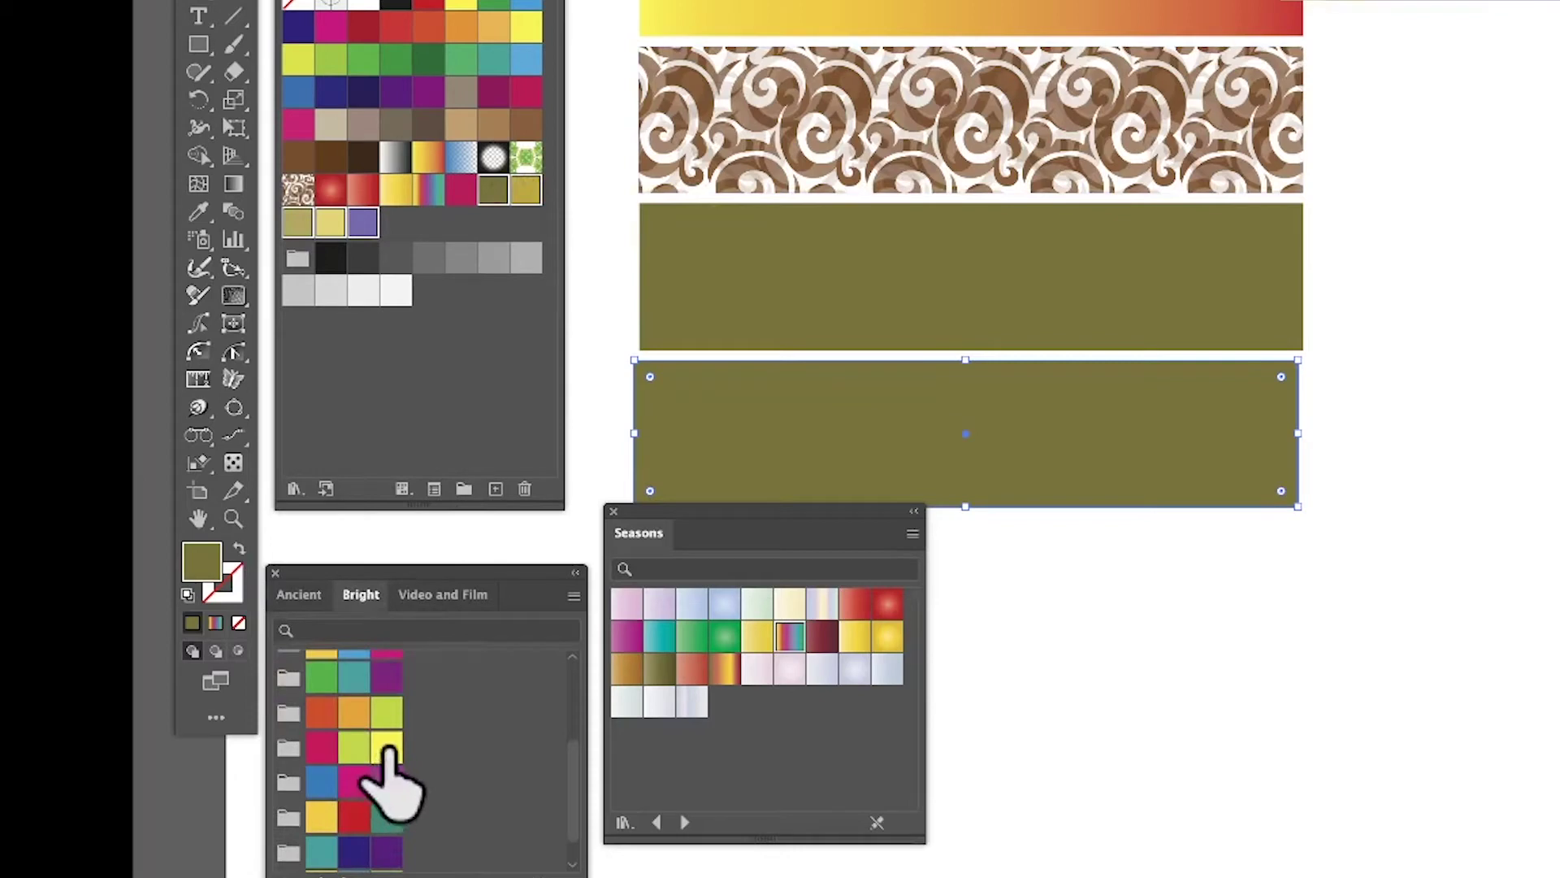
pyautogui.click(387, 746)
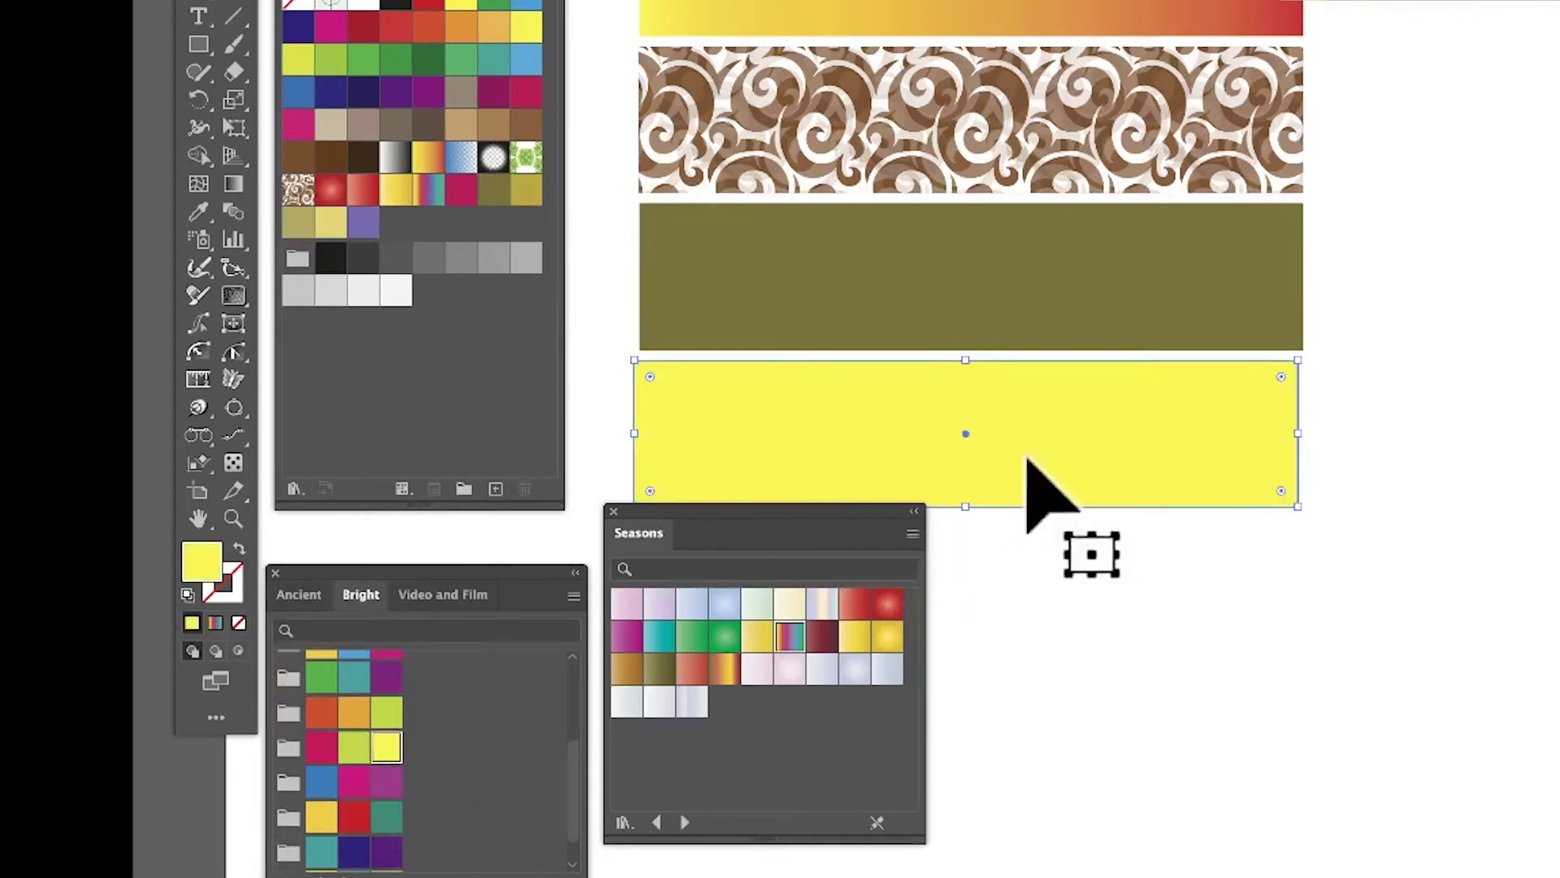
pyautogui.moveTo(387, 746); pyautogui.dragTo(383, 409)
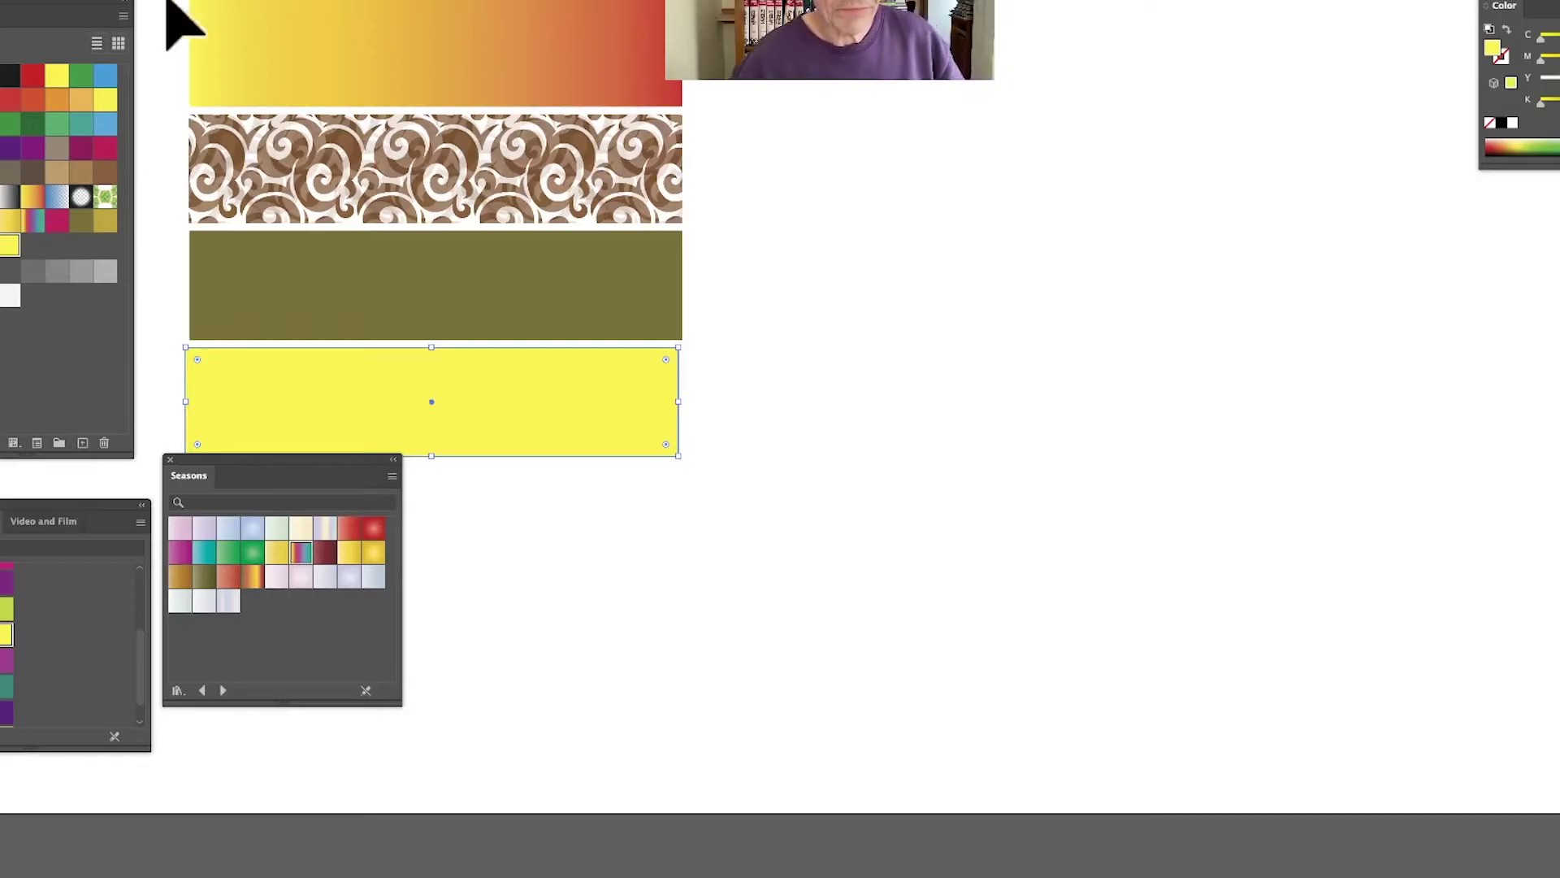
# Examine the available swatch libraries, including the Basic Graphics and Nature pattern sets and the gradient sets
pyautogui.click(546, 0)
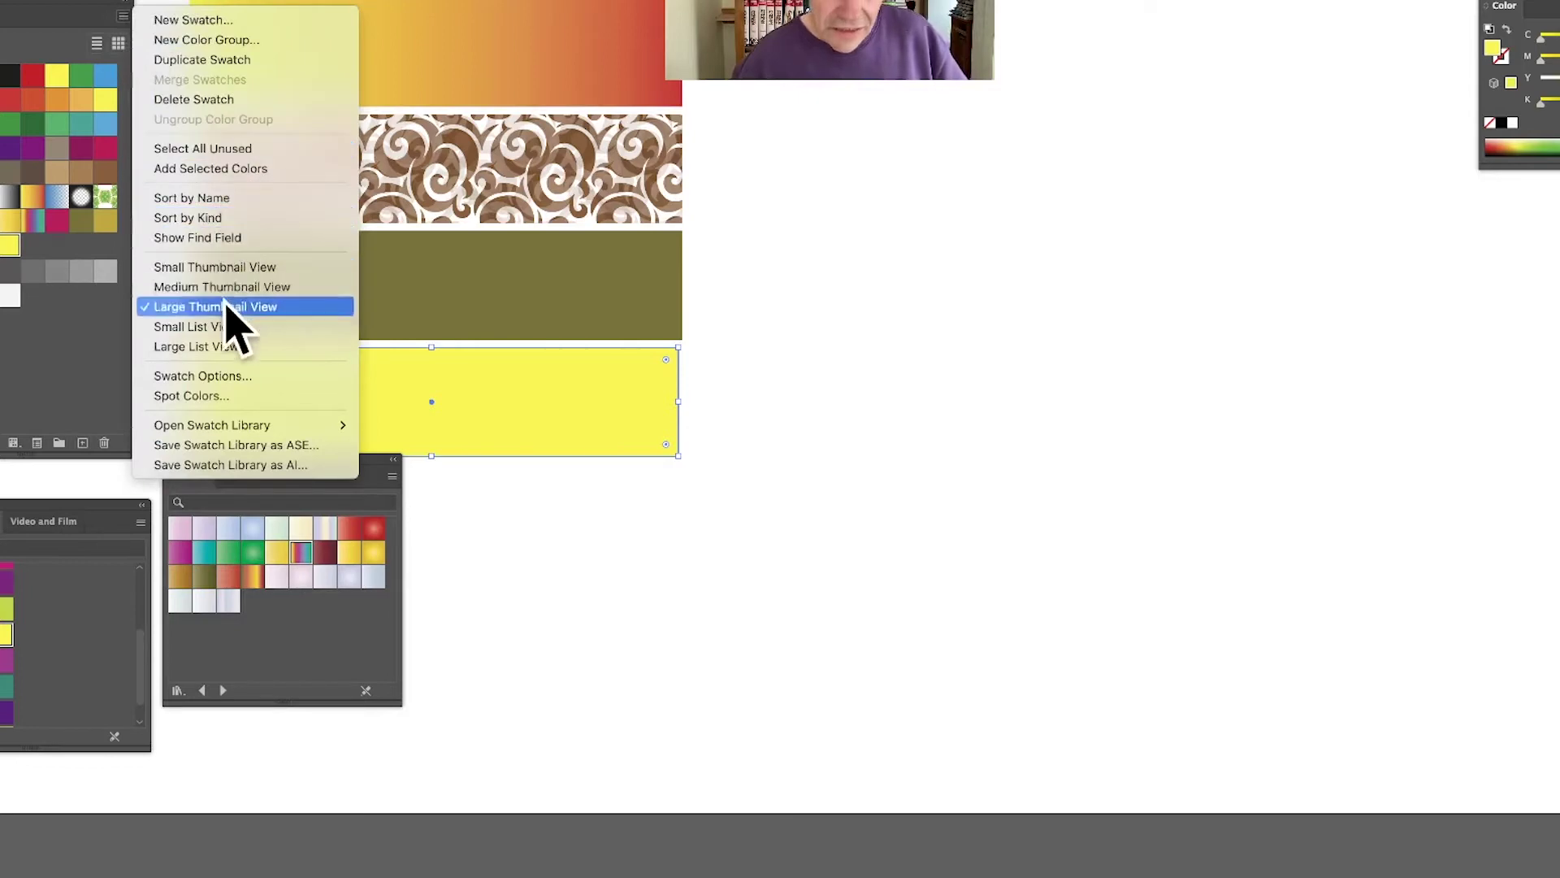
pyautogui.moveTo(261, 426)
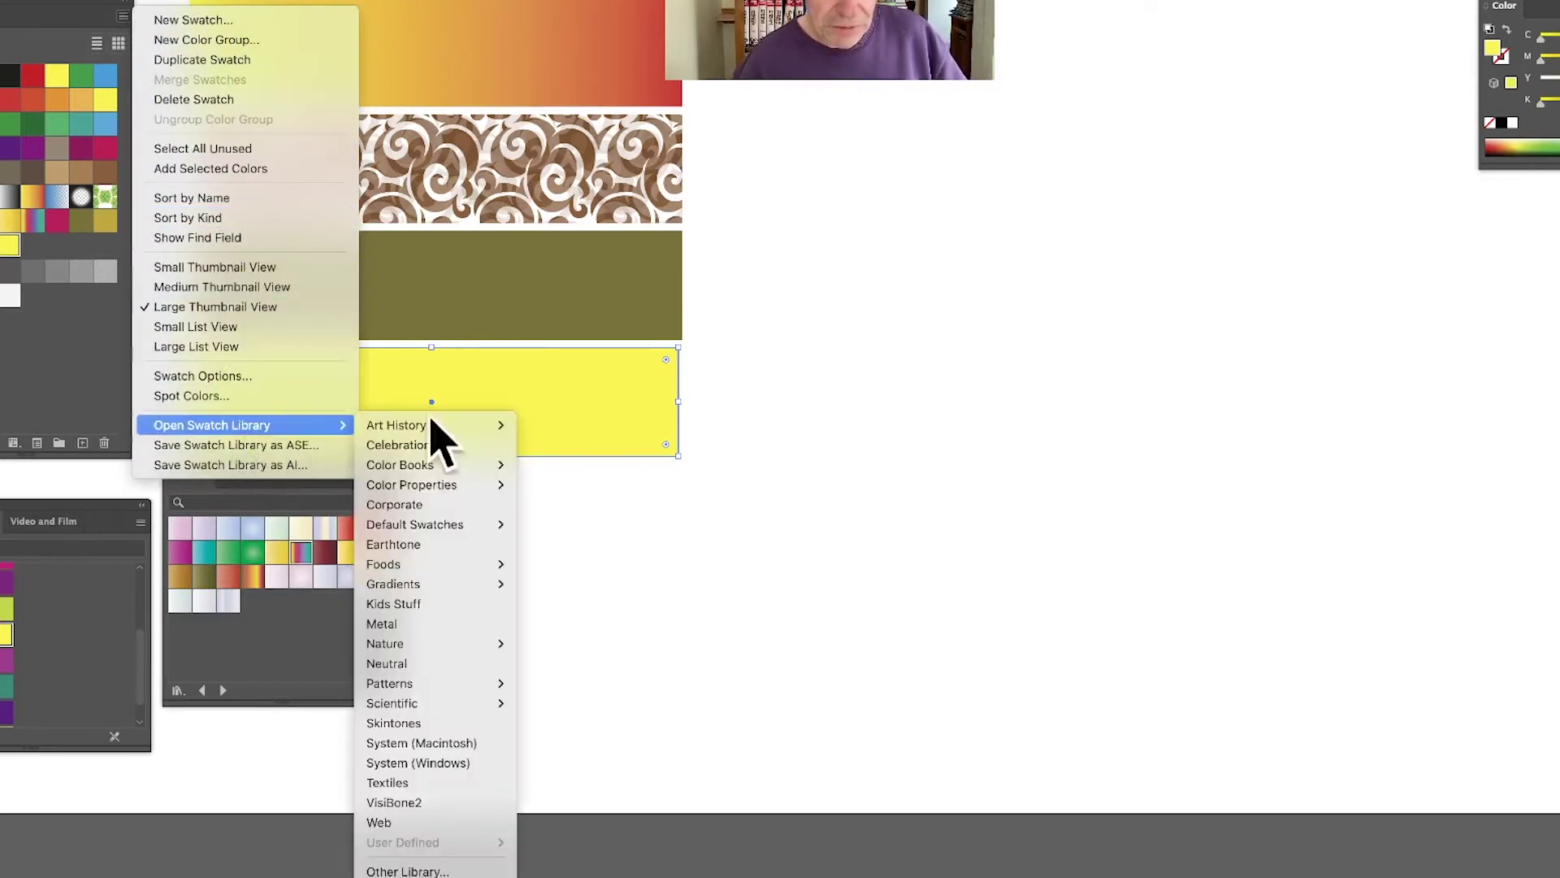
pyautogui.moveTo(436, 704)
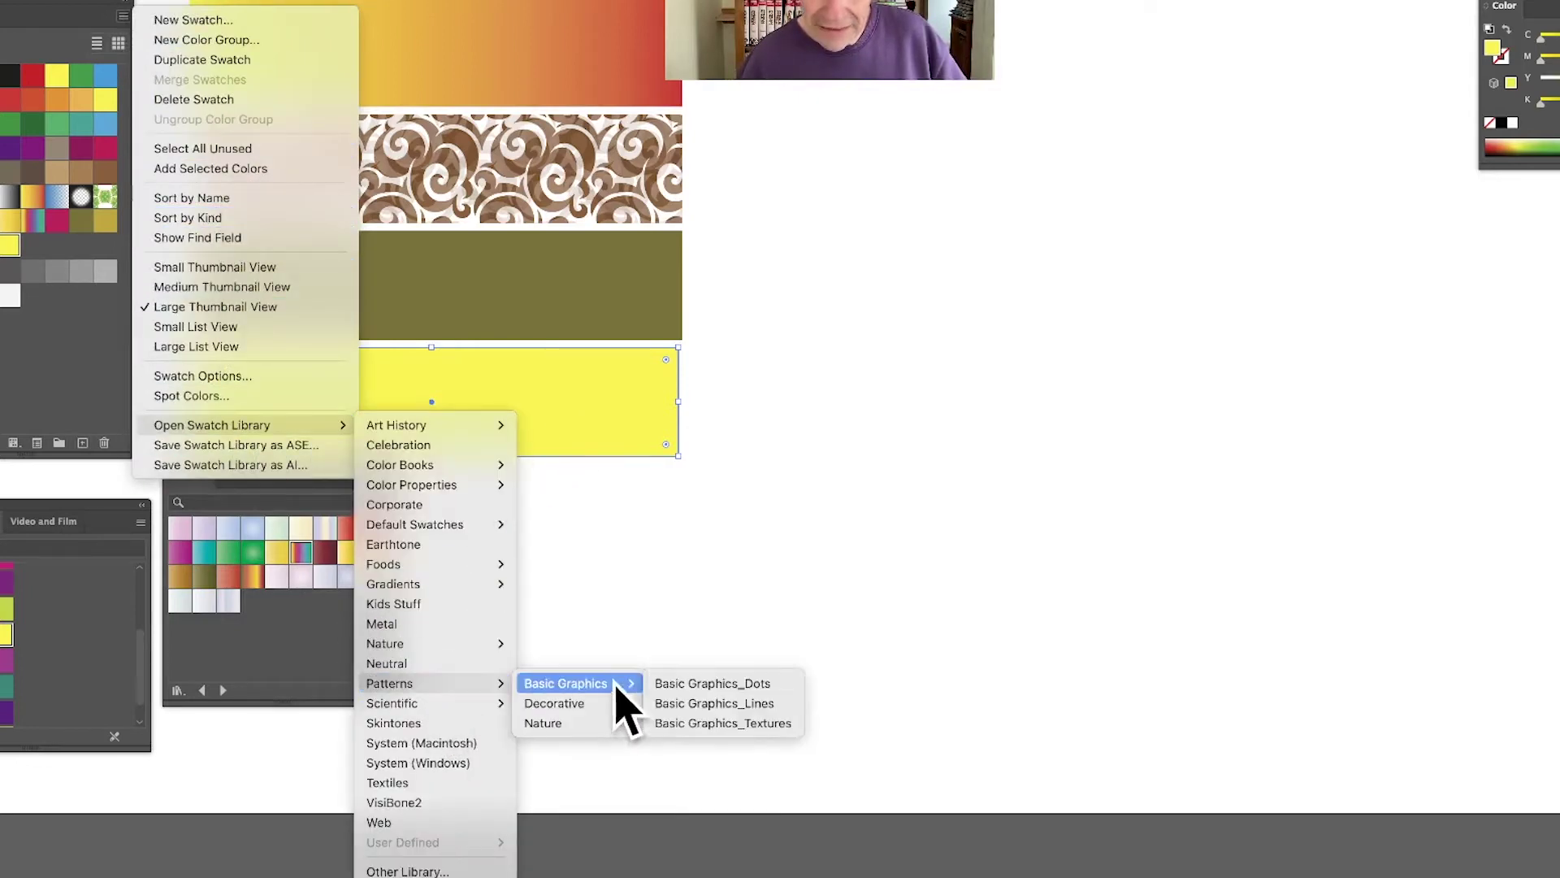
pyautogui.moveTo(611, 741)
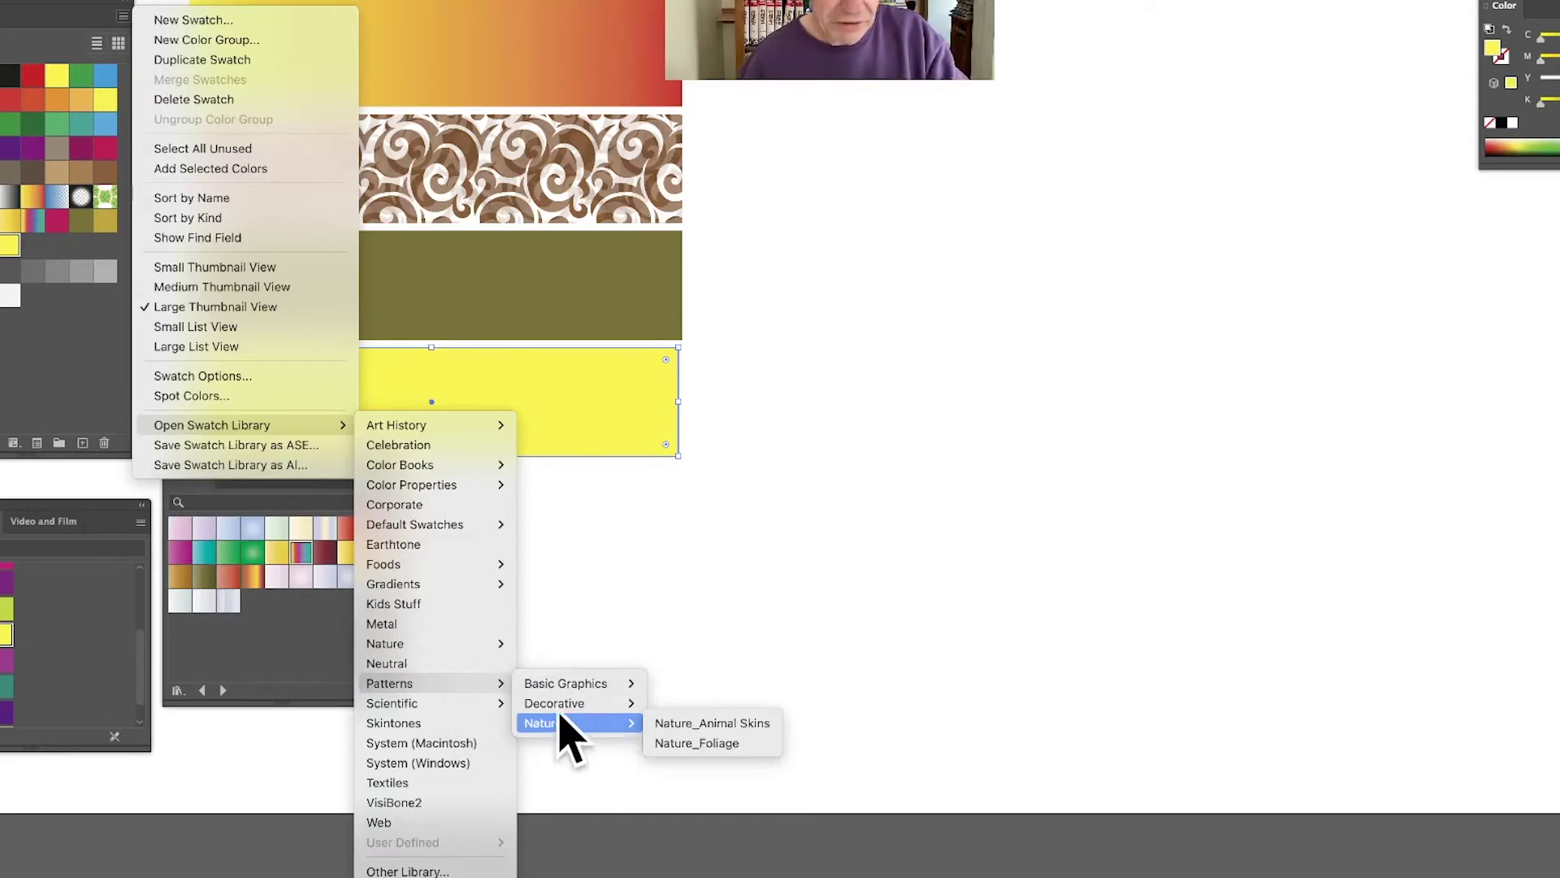
pyautogui.moveTo(443, 585)
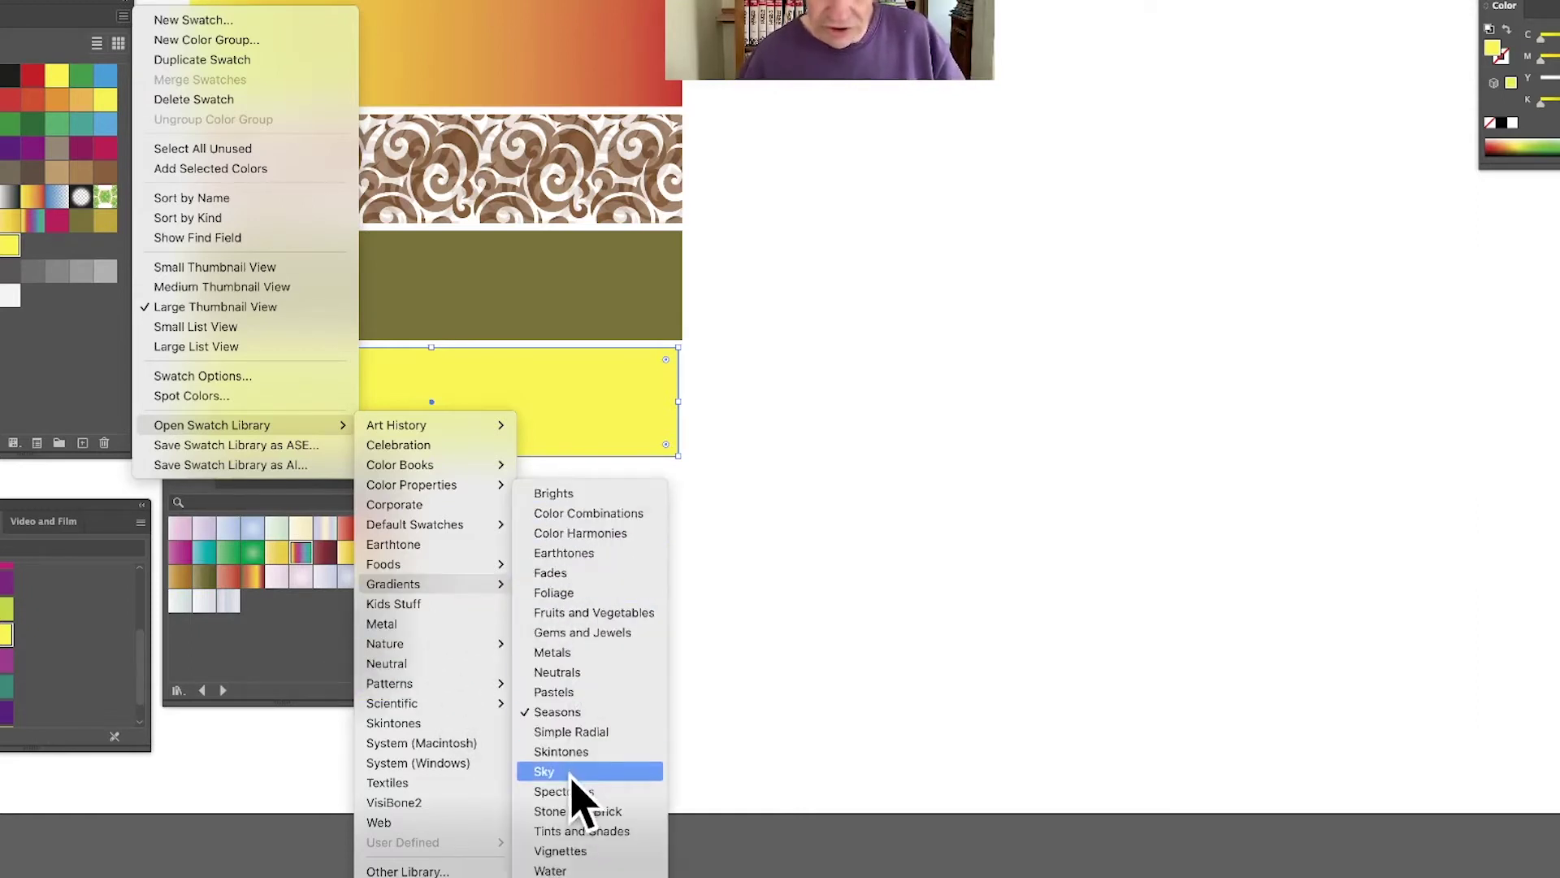
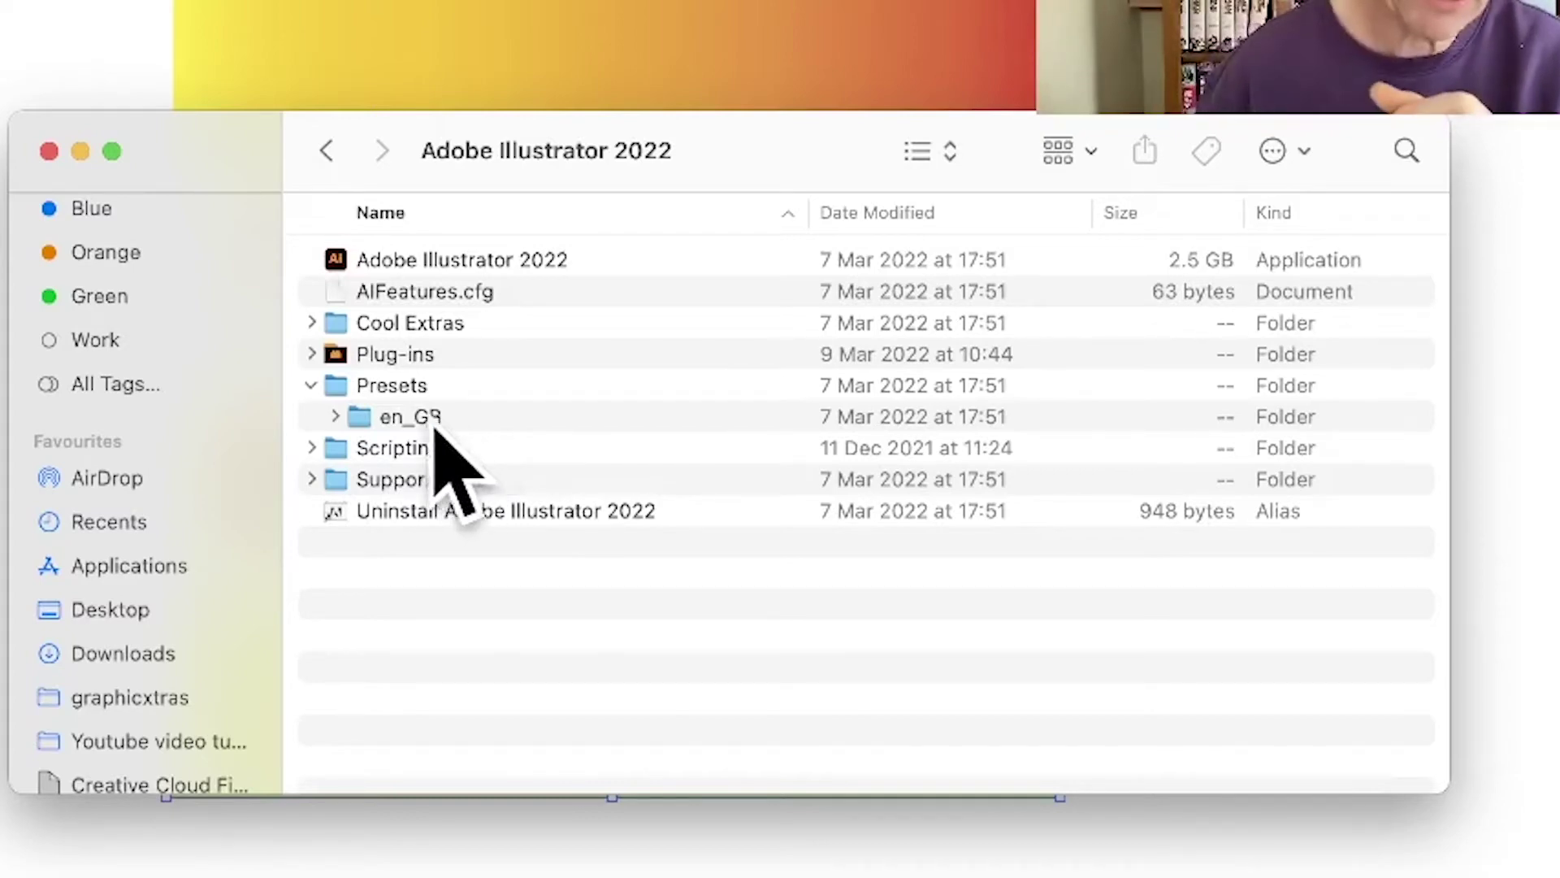
# In Finder, expand the Illustrator presets folder en_GB to its Swatches and Art History subfolders to examine the stored library files
pyautogui.click(334, 416)
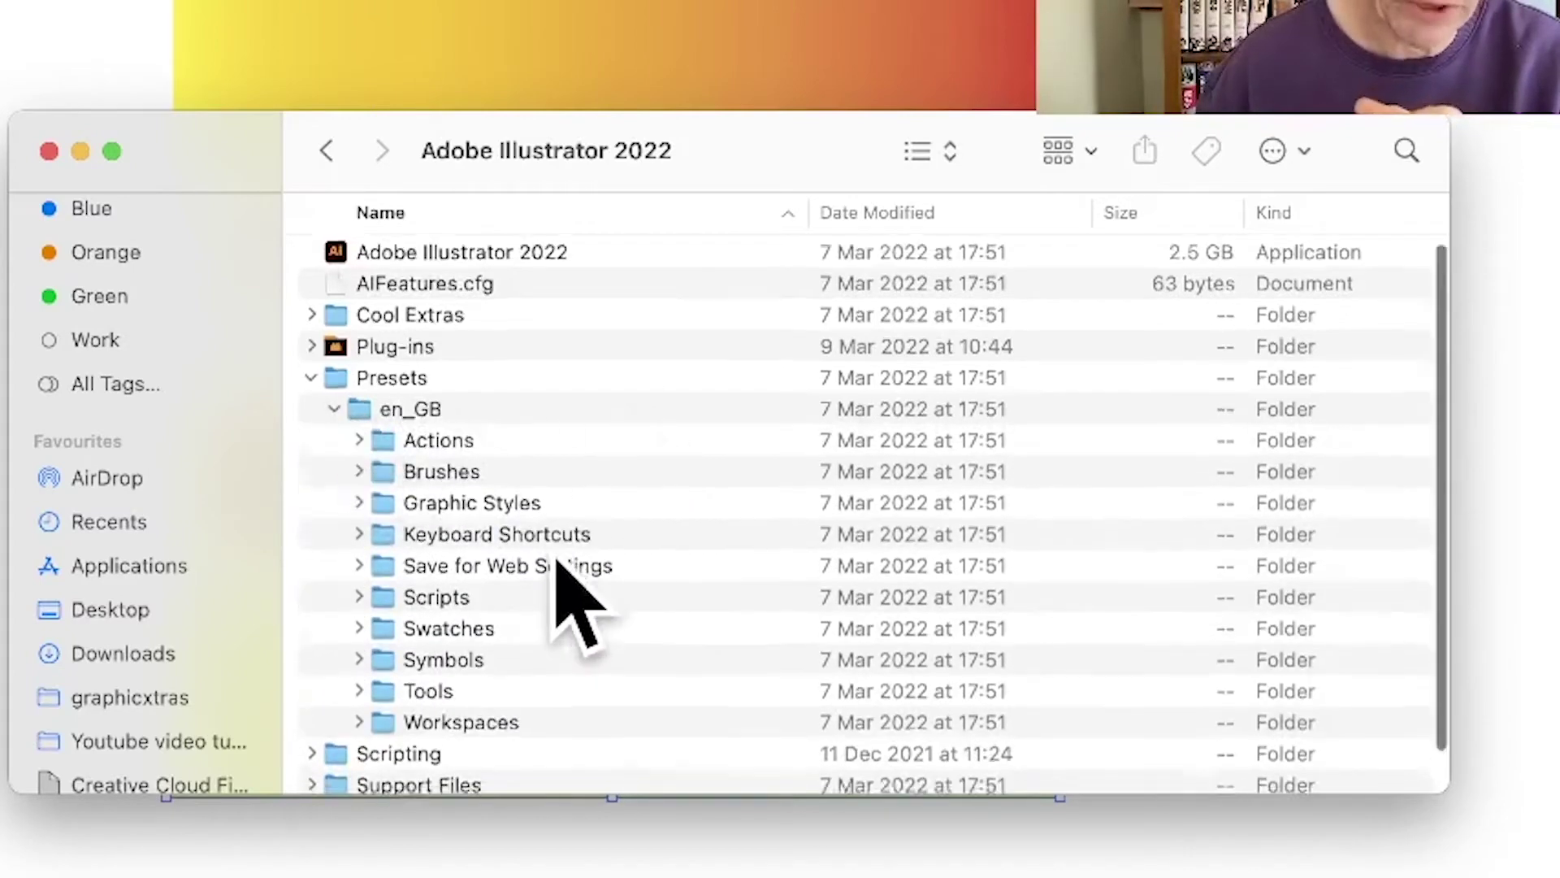
pyautogui.scroll(-2, 455, 618)
pyautogui.click(358, 574)
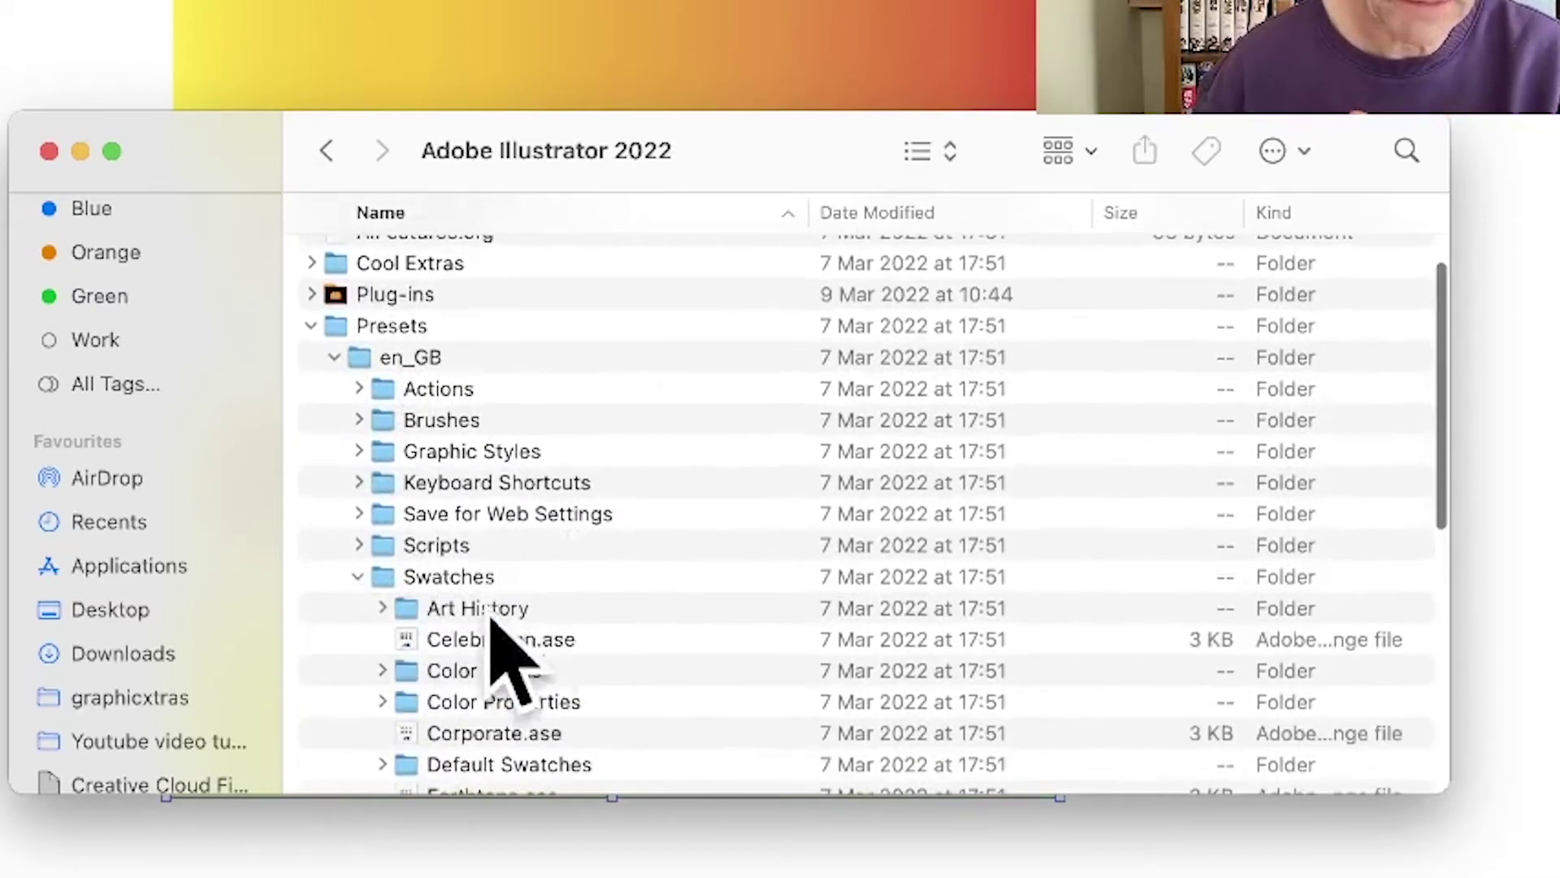
pyautogui.scroll(-5, 558, 614)
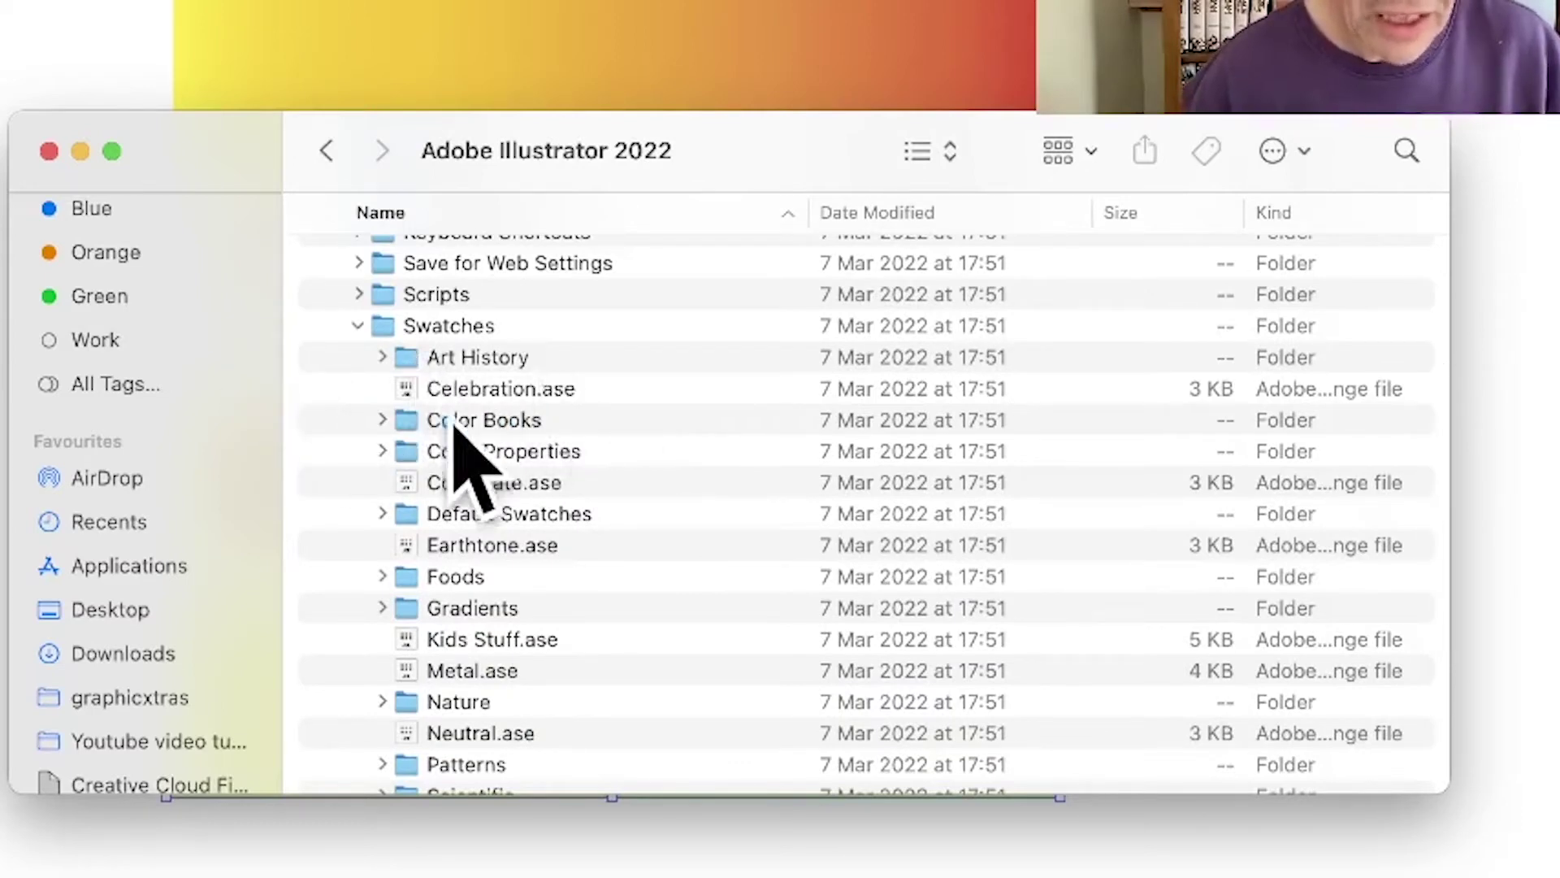
pyautogui.click(563, 397)
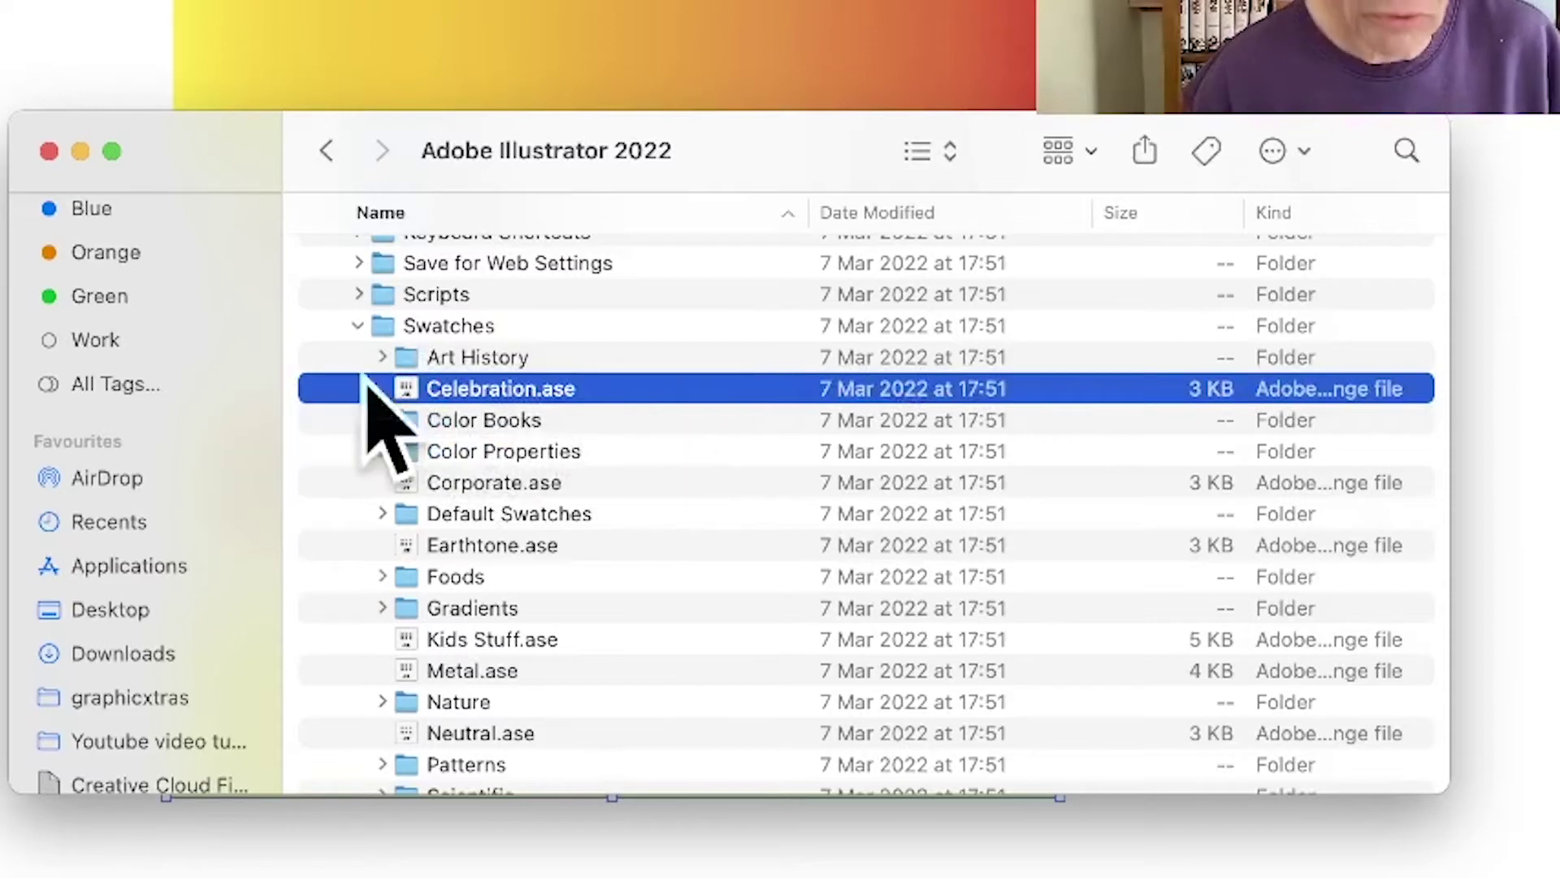
pyautogui.click(382, 357)
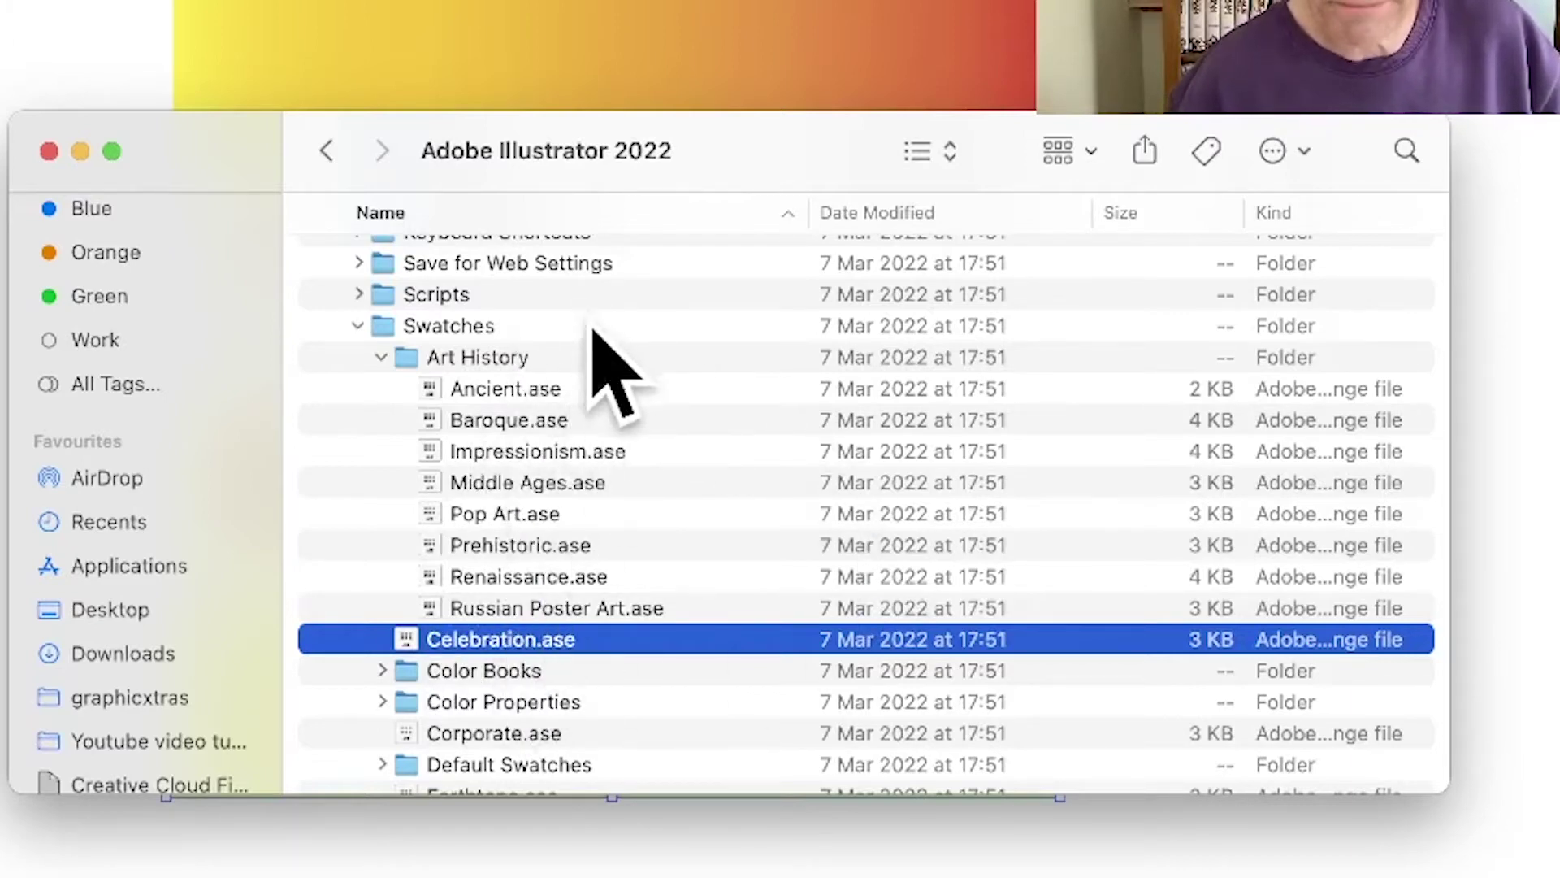
pyautogui.click(487, 359)
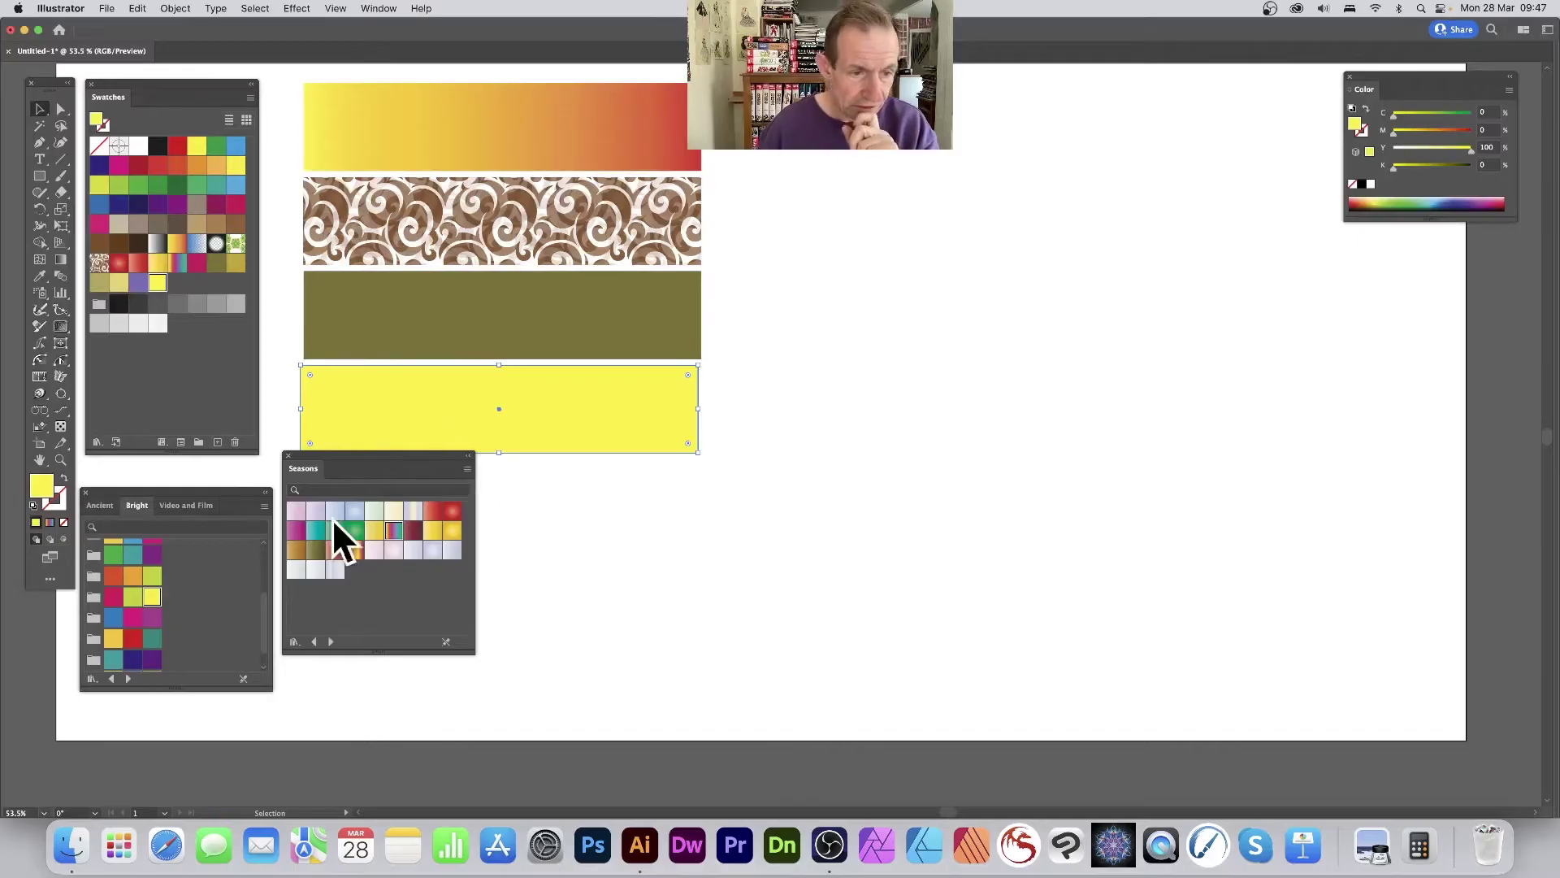
# Review the library categories that can be opened from the document swatches, including the Foods set
pyautogui.click(101, 443)
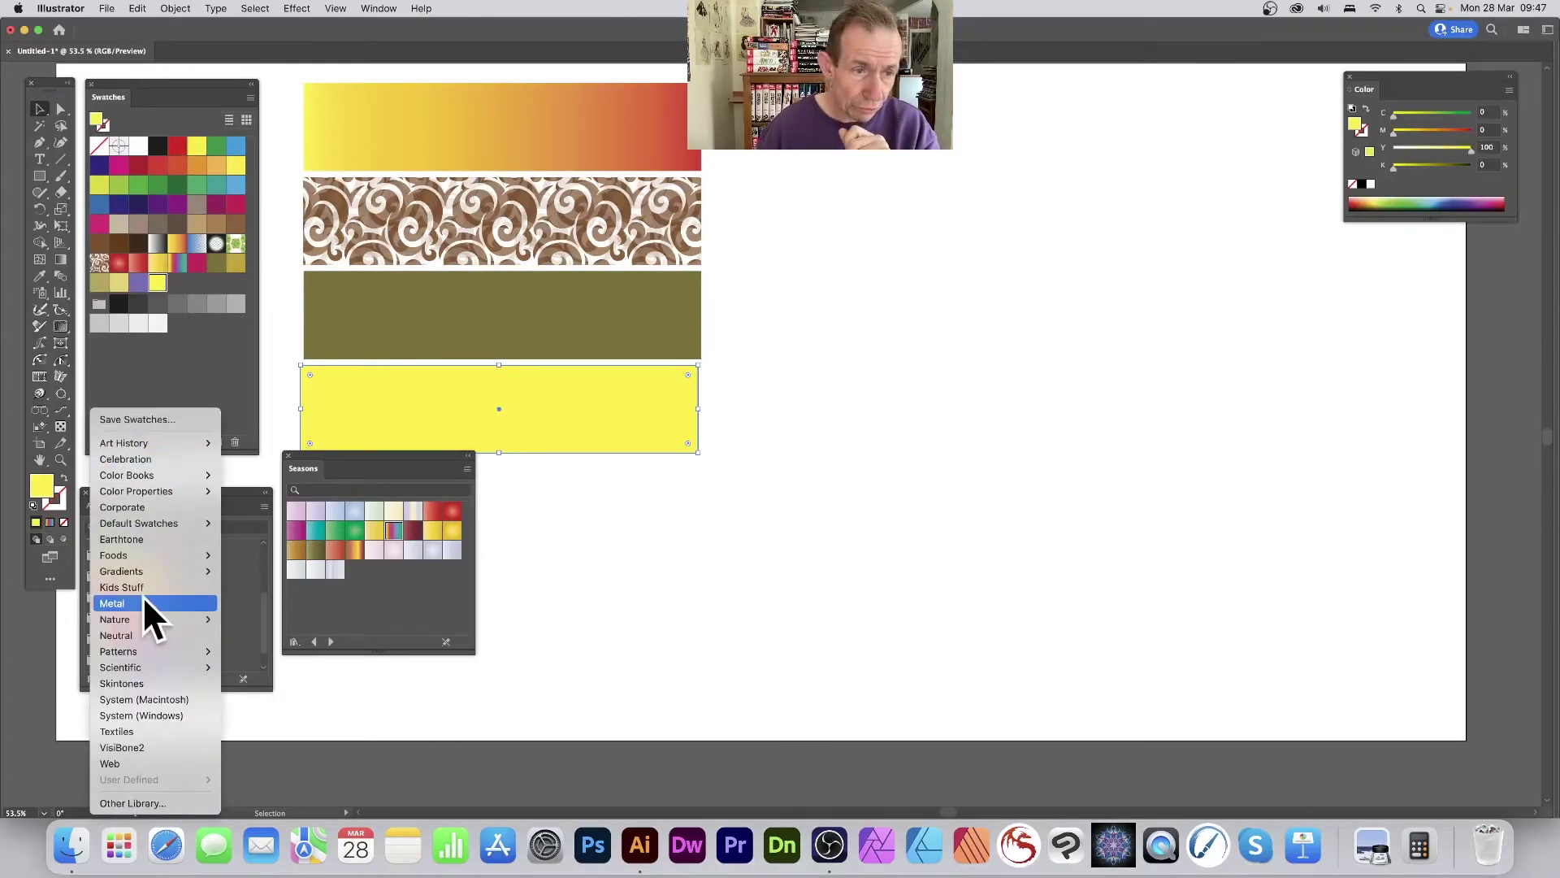
pyautogui.click(248, 96)
pyautogui.click(250, 96)
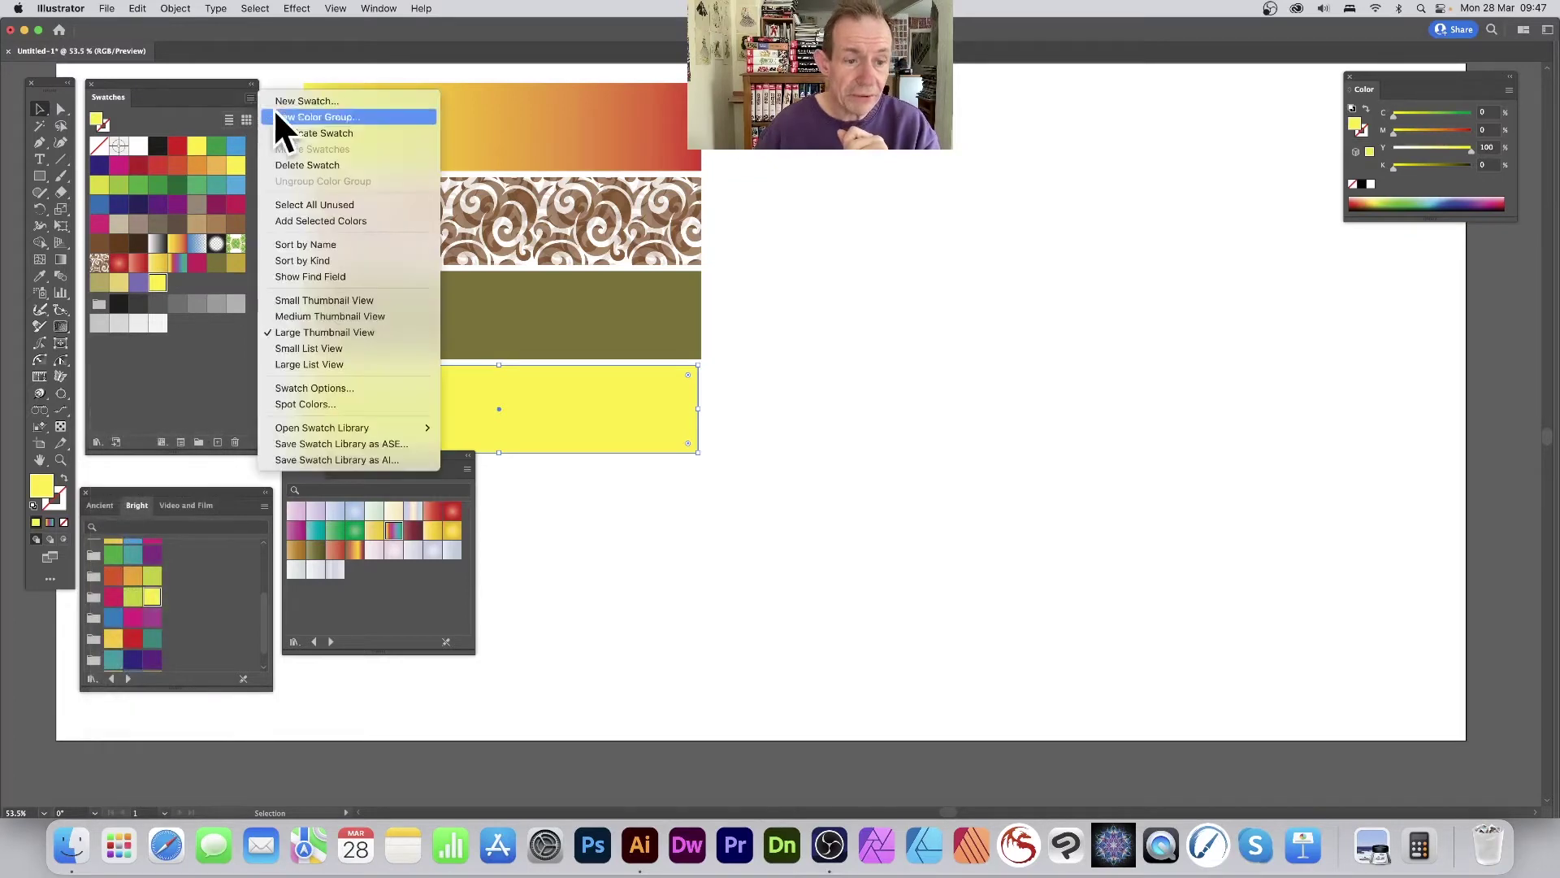
pyautogui.moveTo(382, 427)
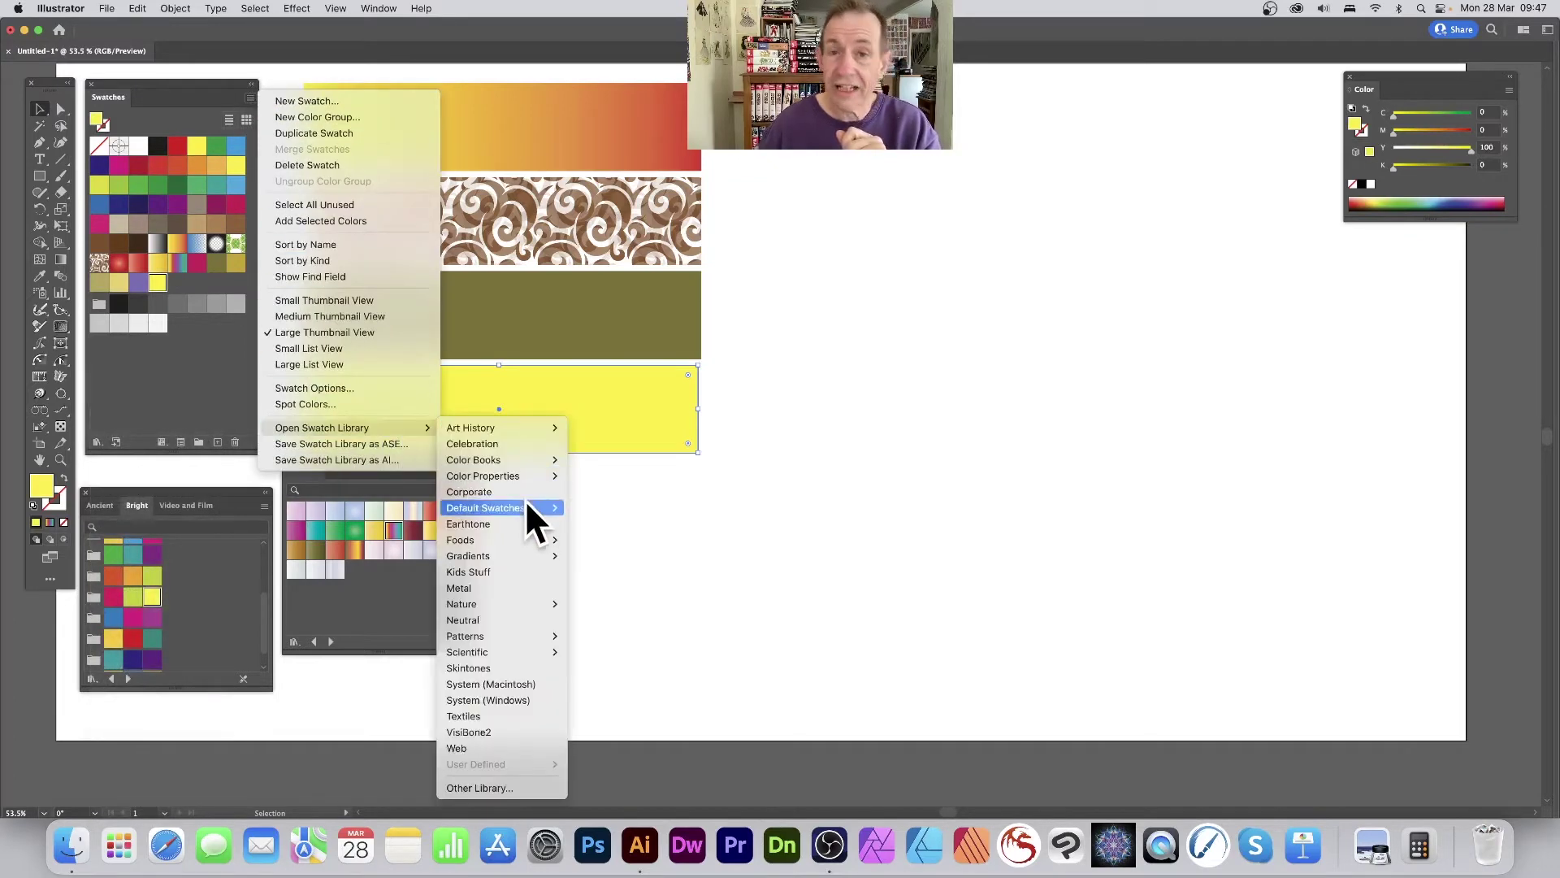
pyautogui.moveTo(512, 538)
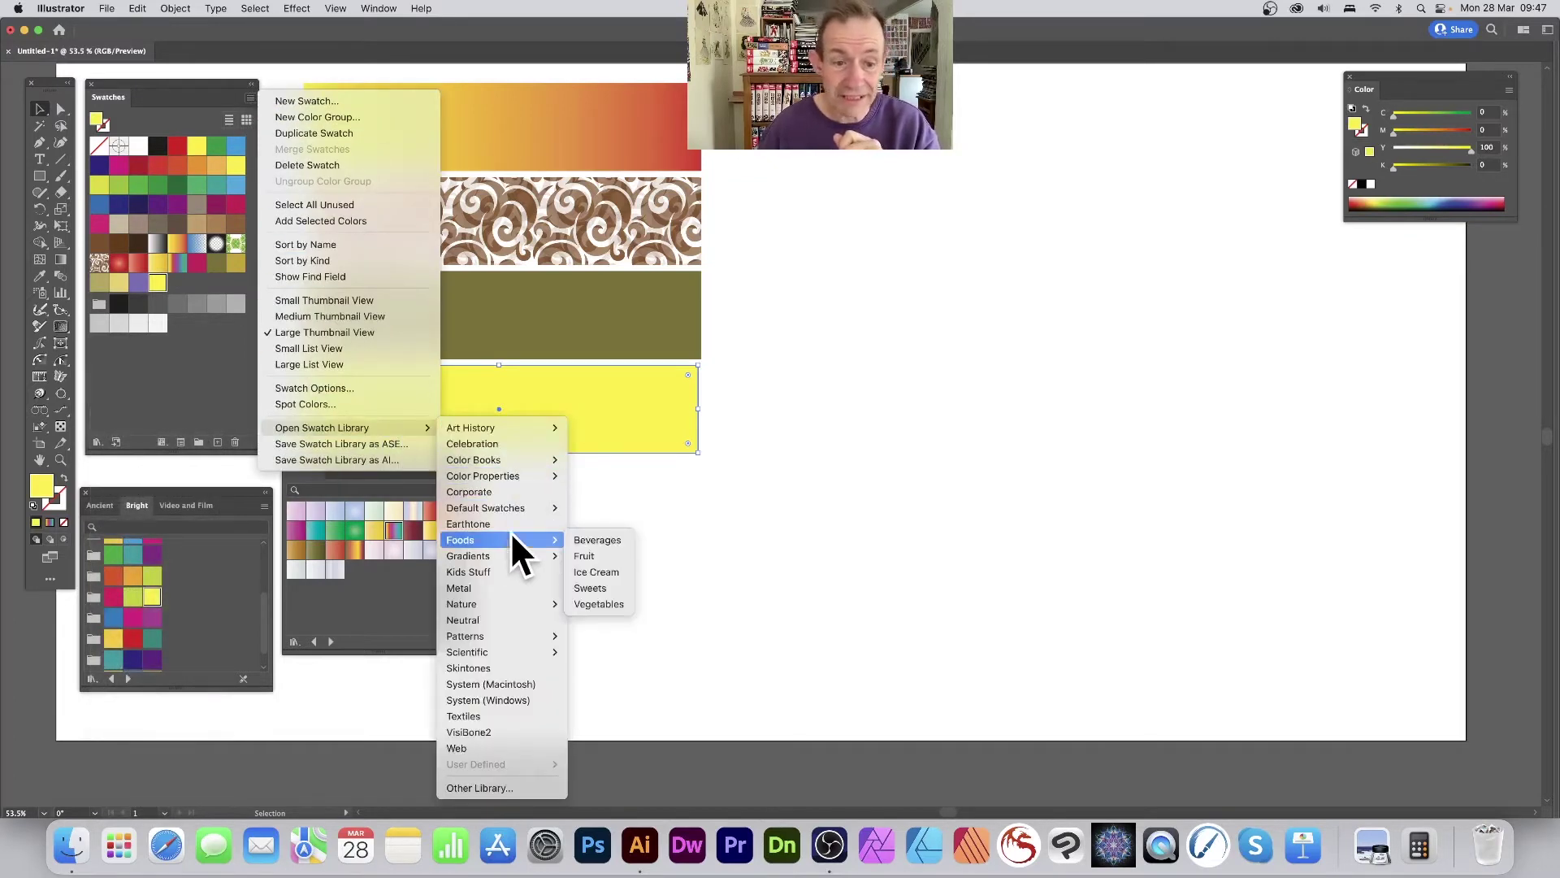
# Move the Bright library group up beneath the document swatches and look through its library list and display options
pyautogui.click(165, 491)
pyautogui.moveTo(164, 491); pyautogui.dragTo(174, 373)
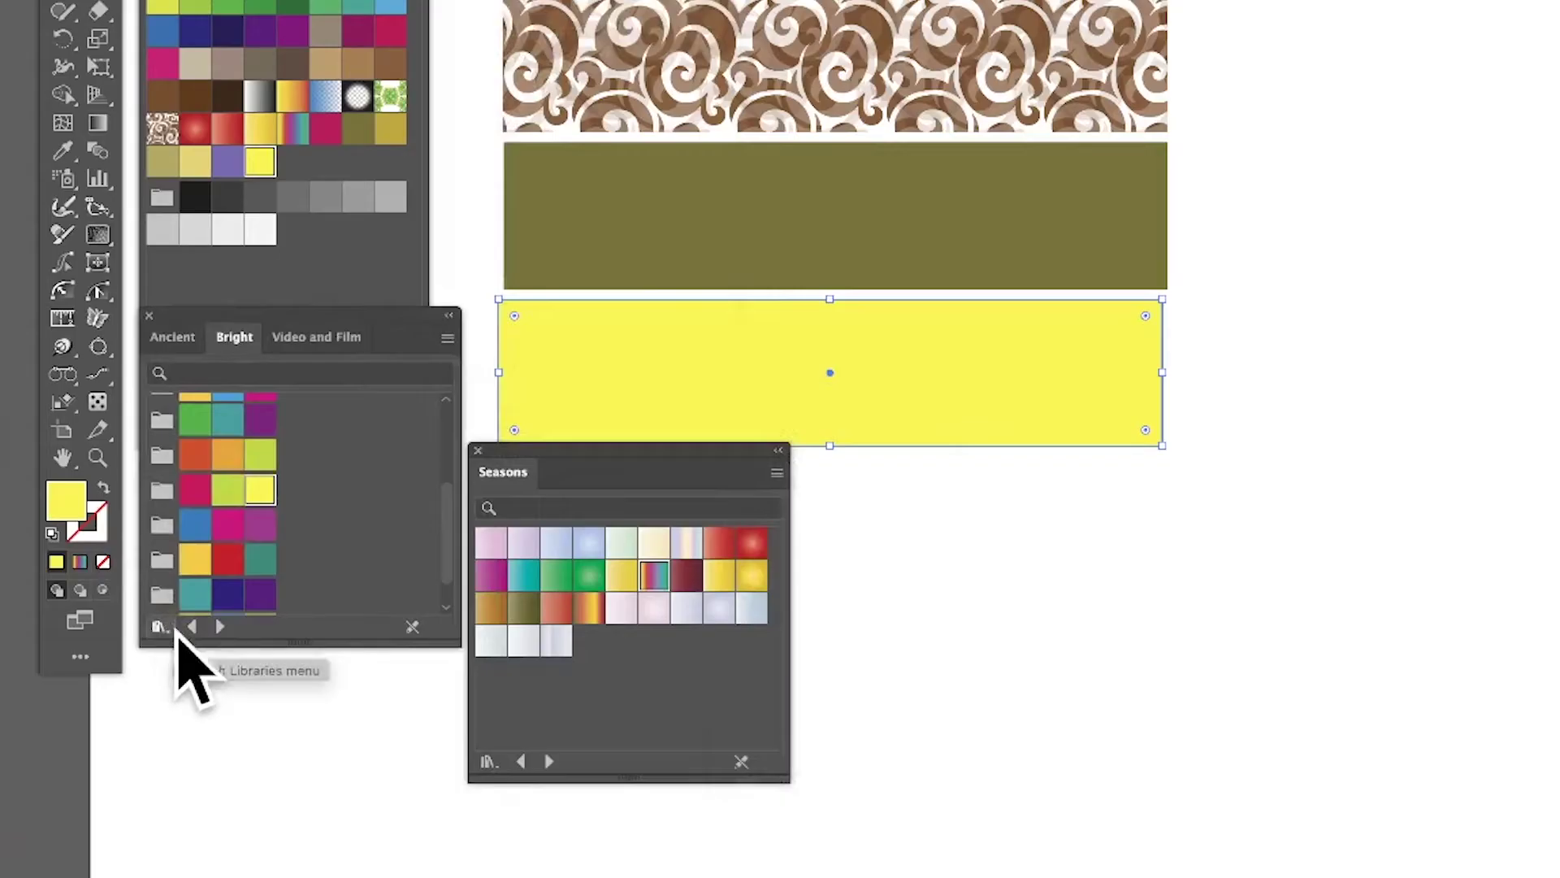
pyautogui.click(99, 561)
pyautogui.moveTo(107, 562)
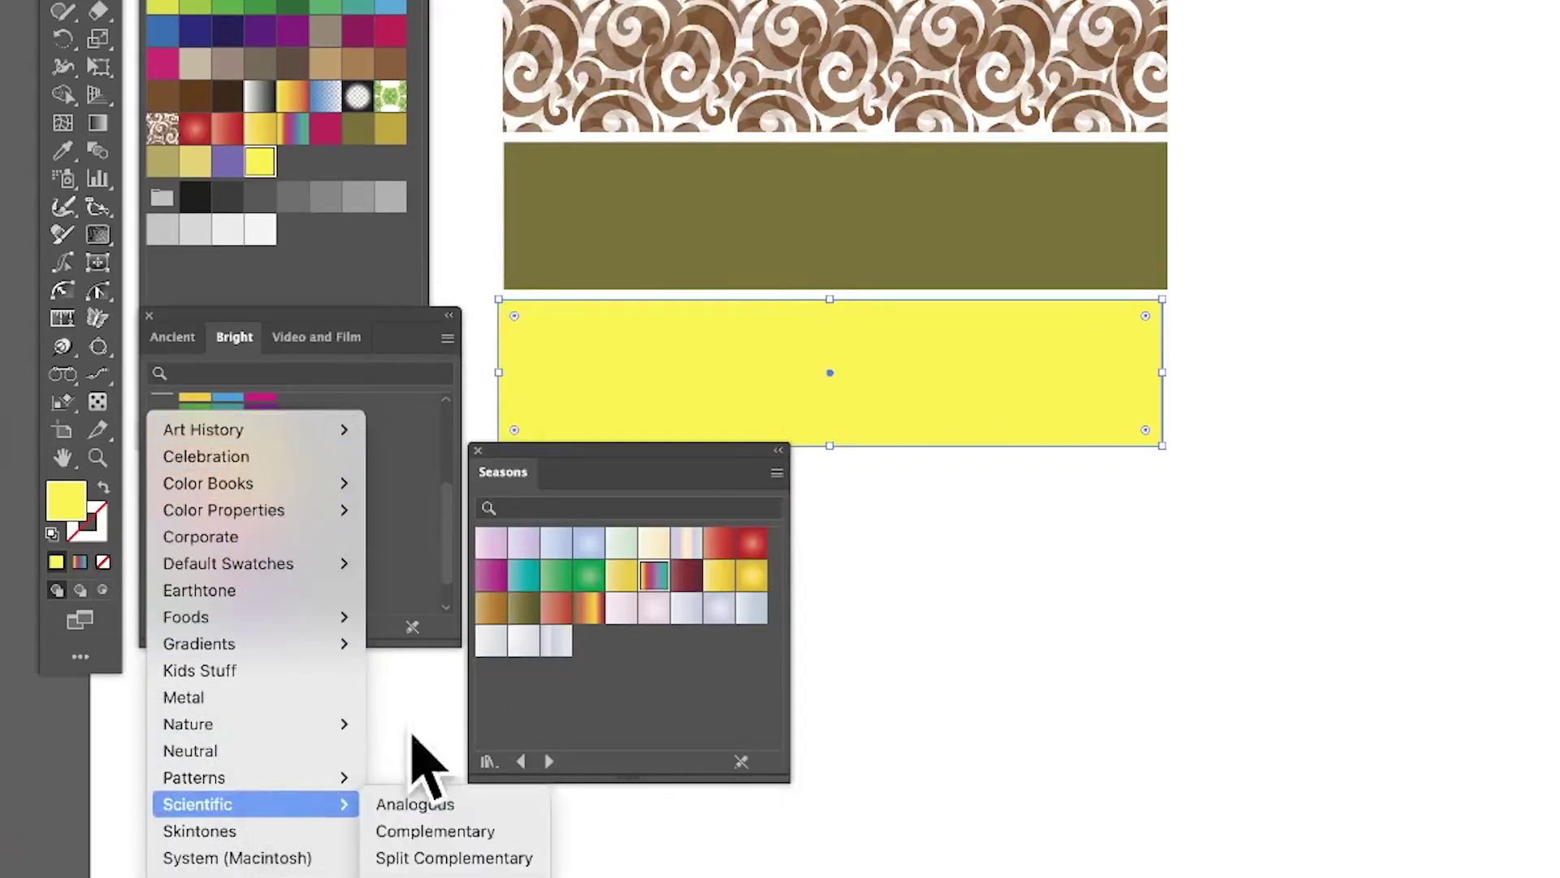
pyautogui.click(448, 338)
pyautogui.click(448, 338)
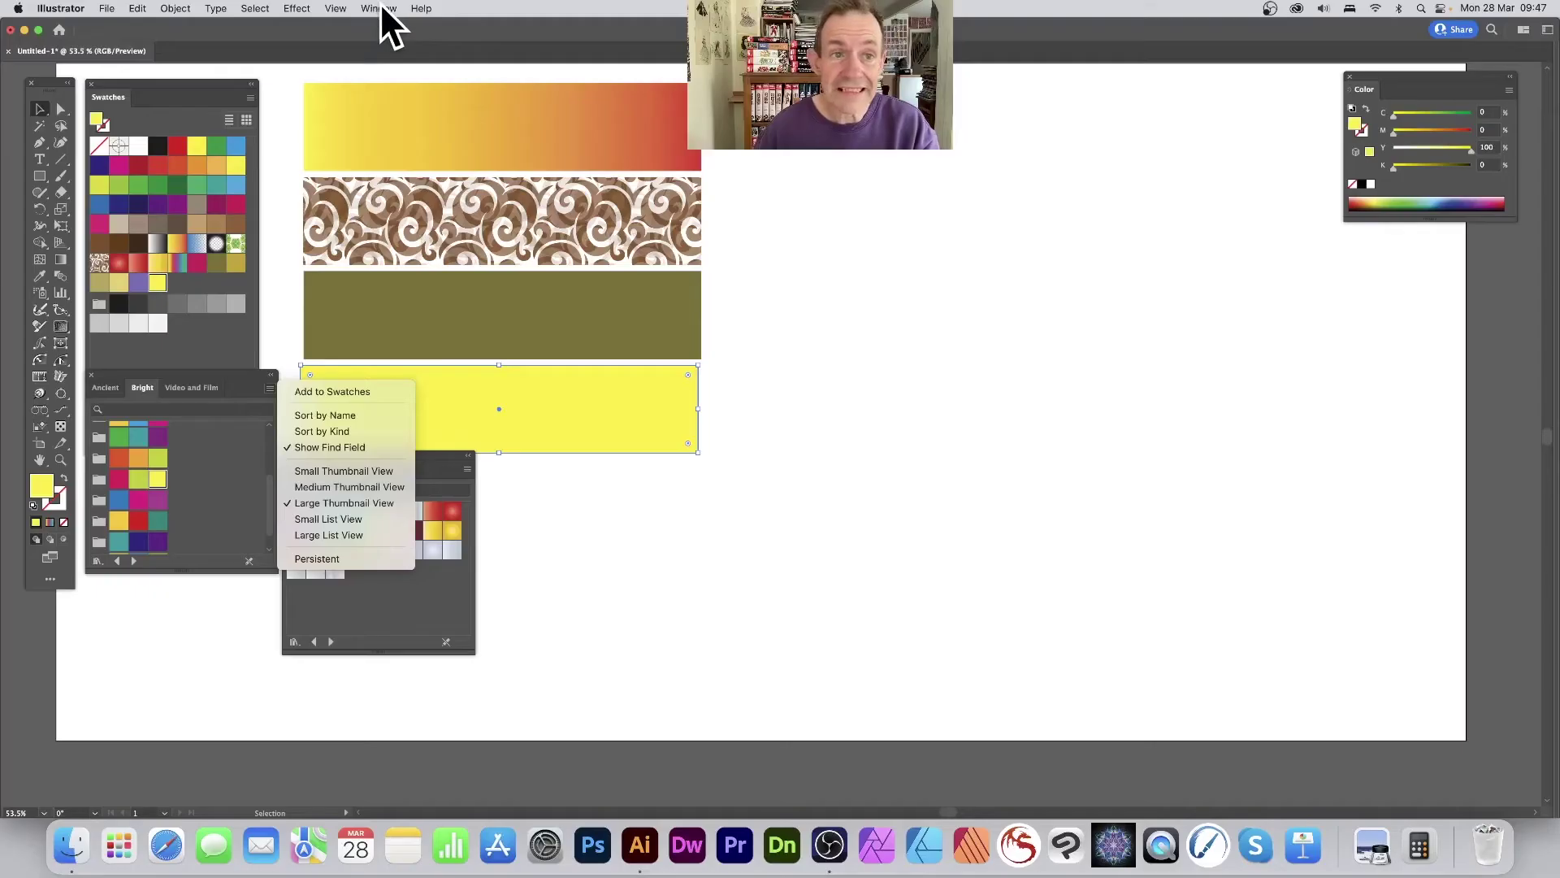
# Locate Swatch Libraries among the application's window commands and examine its categories and the Art History set
pyautogui.click(381, 5)
pyautogui.click(382, 6)
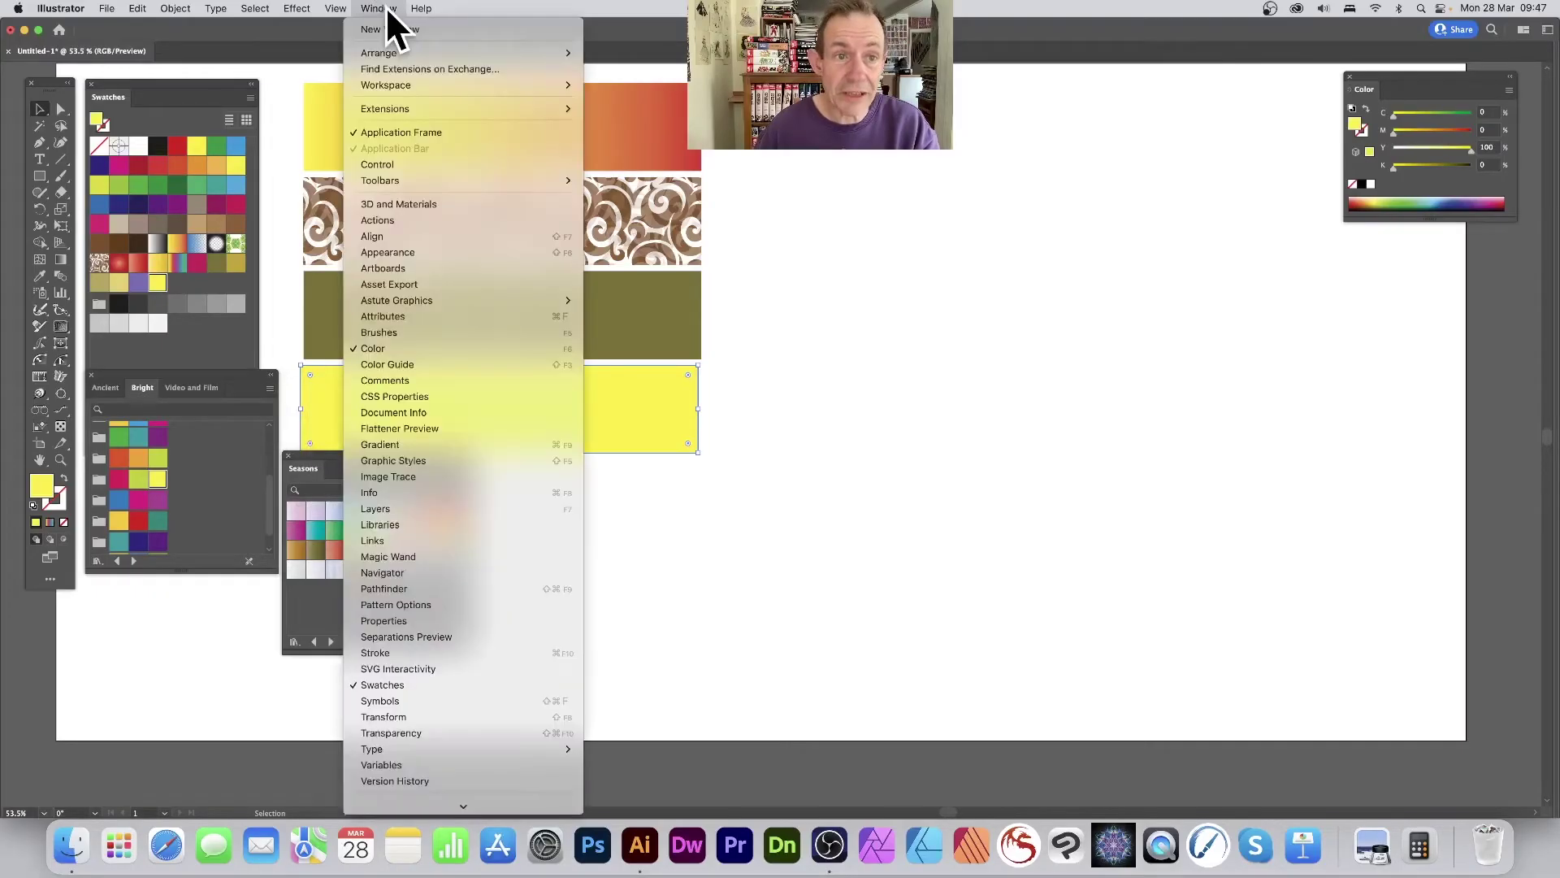
pyautogui.scroll(-3, 405, 283)
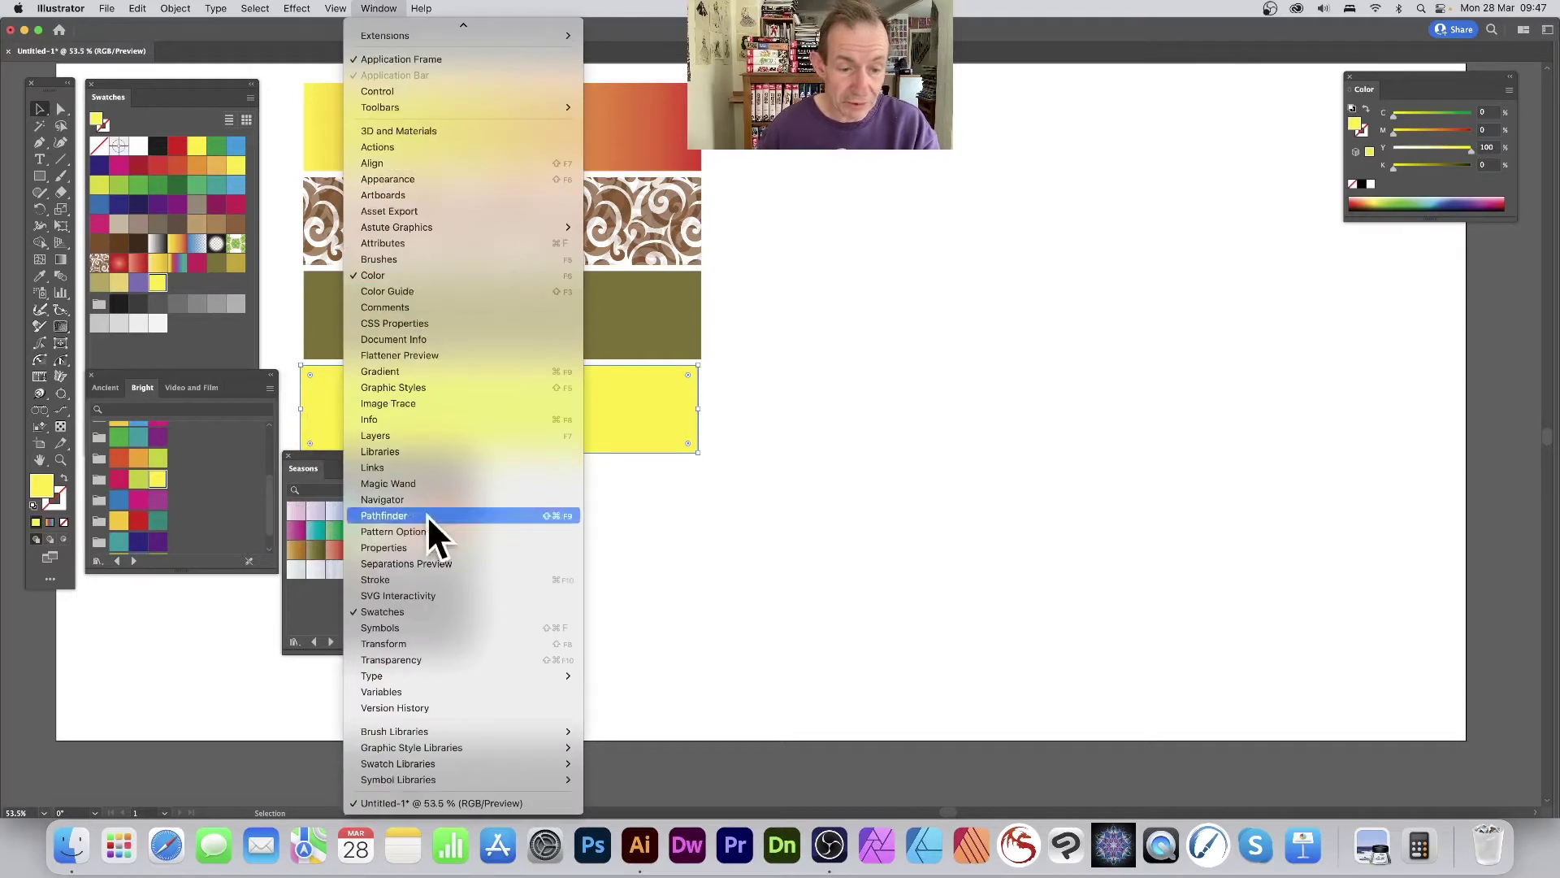
pyautogui.moveTo(431, 762)
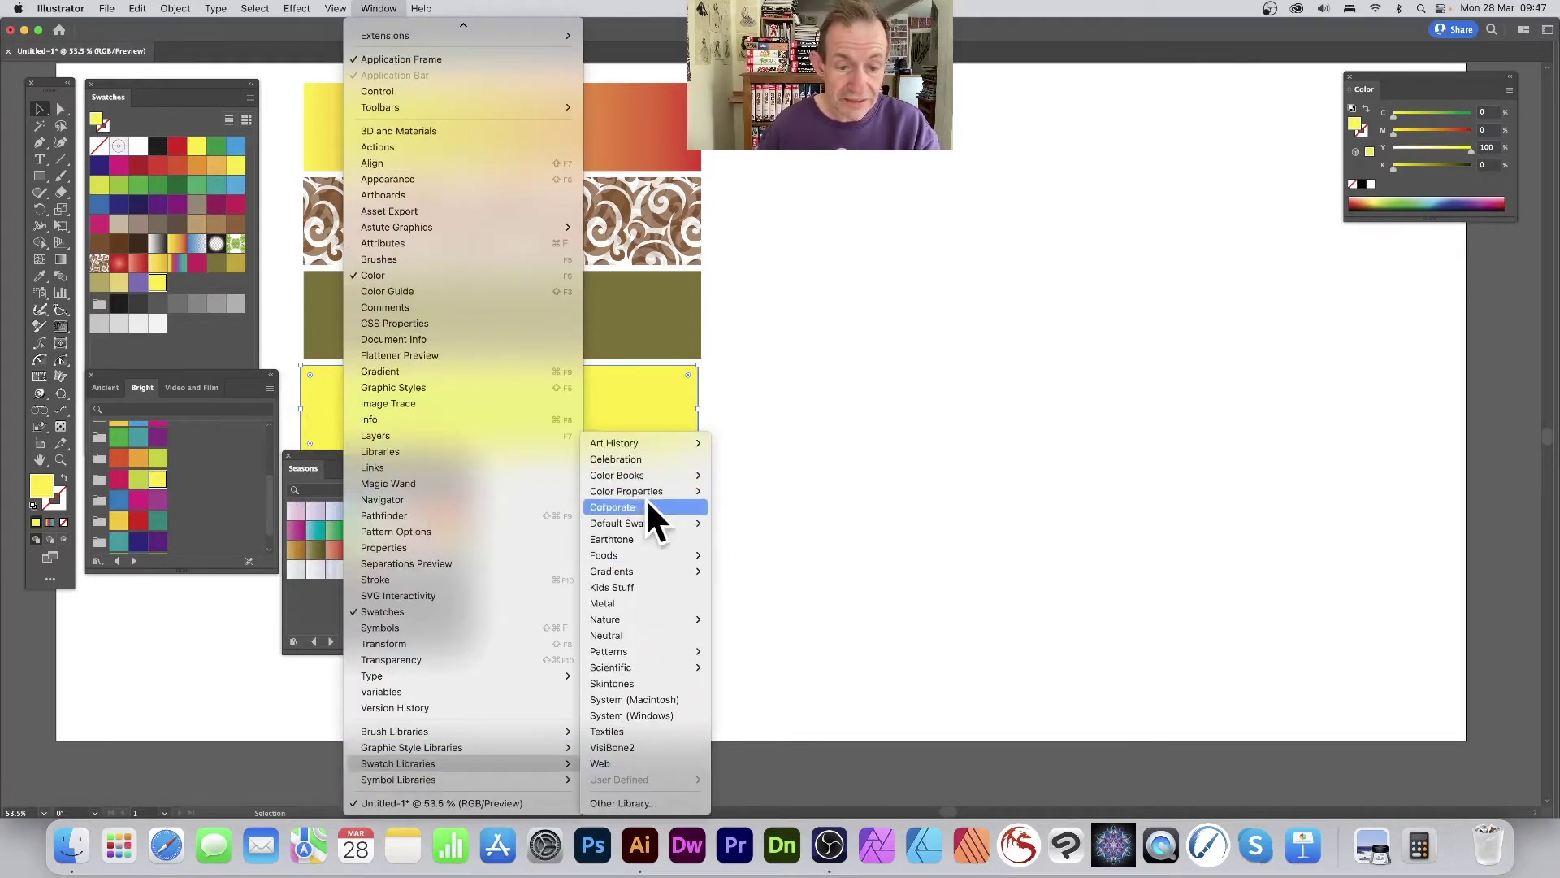
pyautogui.scroll(2, 392, 36)
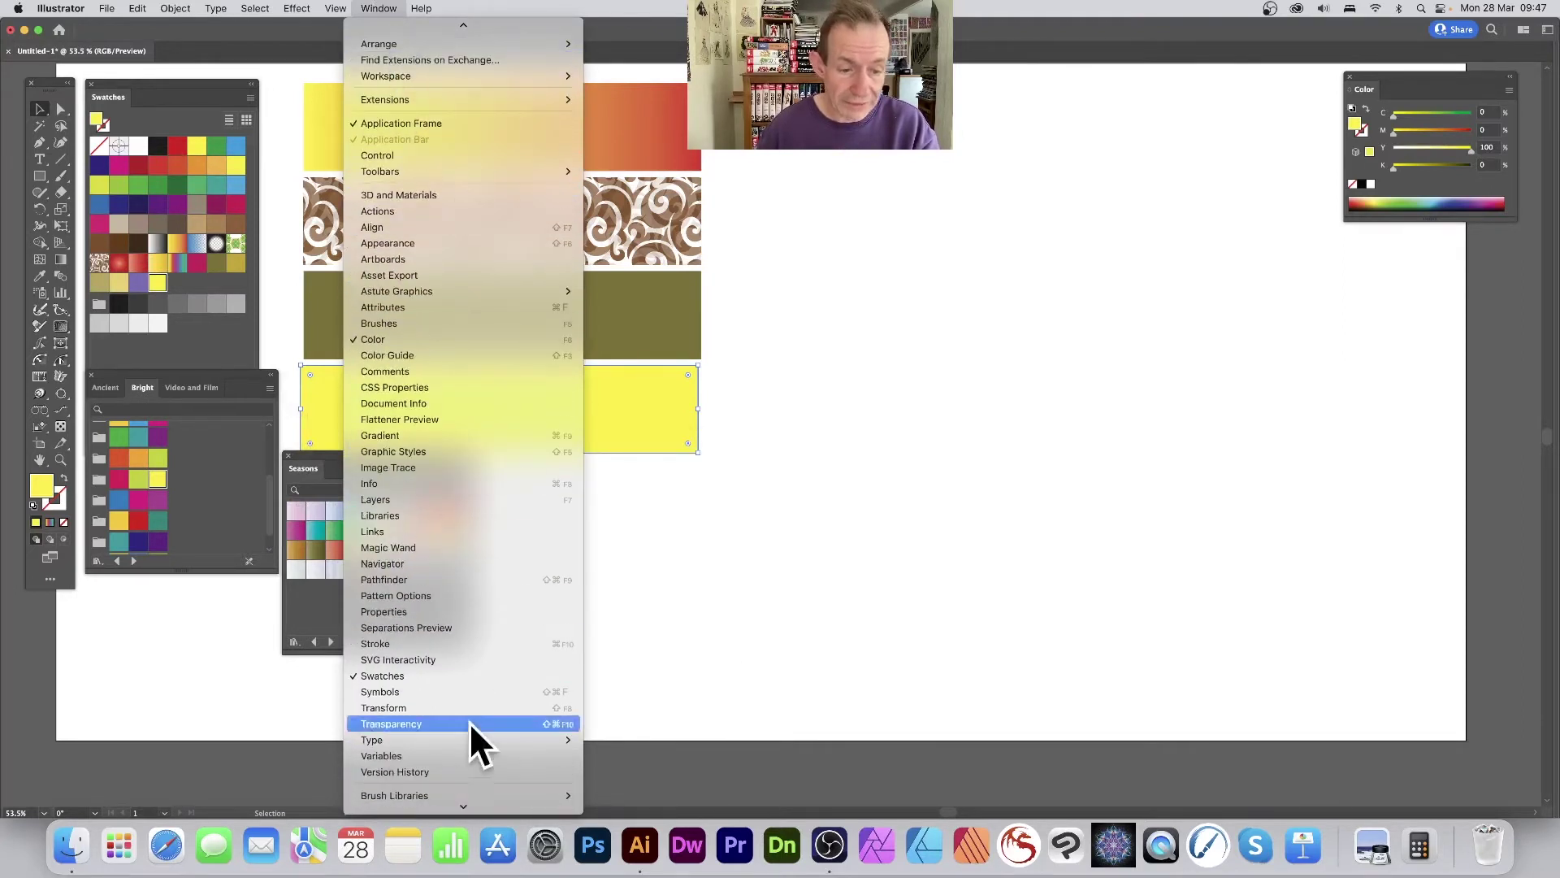
pyautogui.scroll(-2, 463, 719)
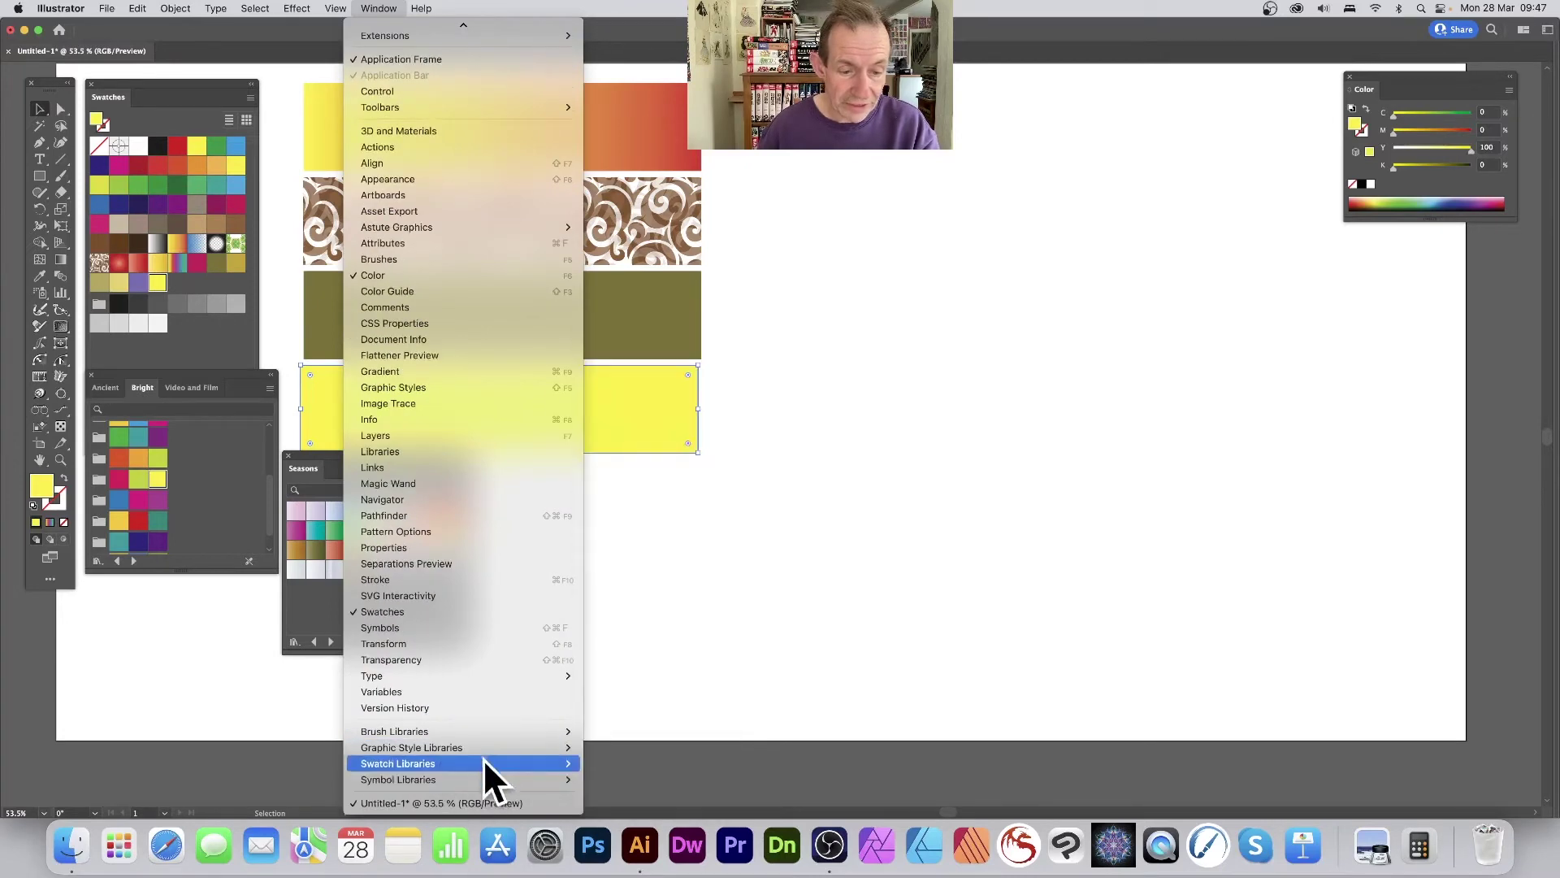
pyautogui.moveTo(484, 764)
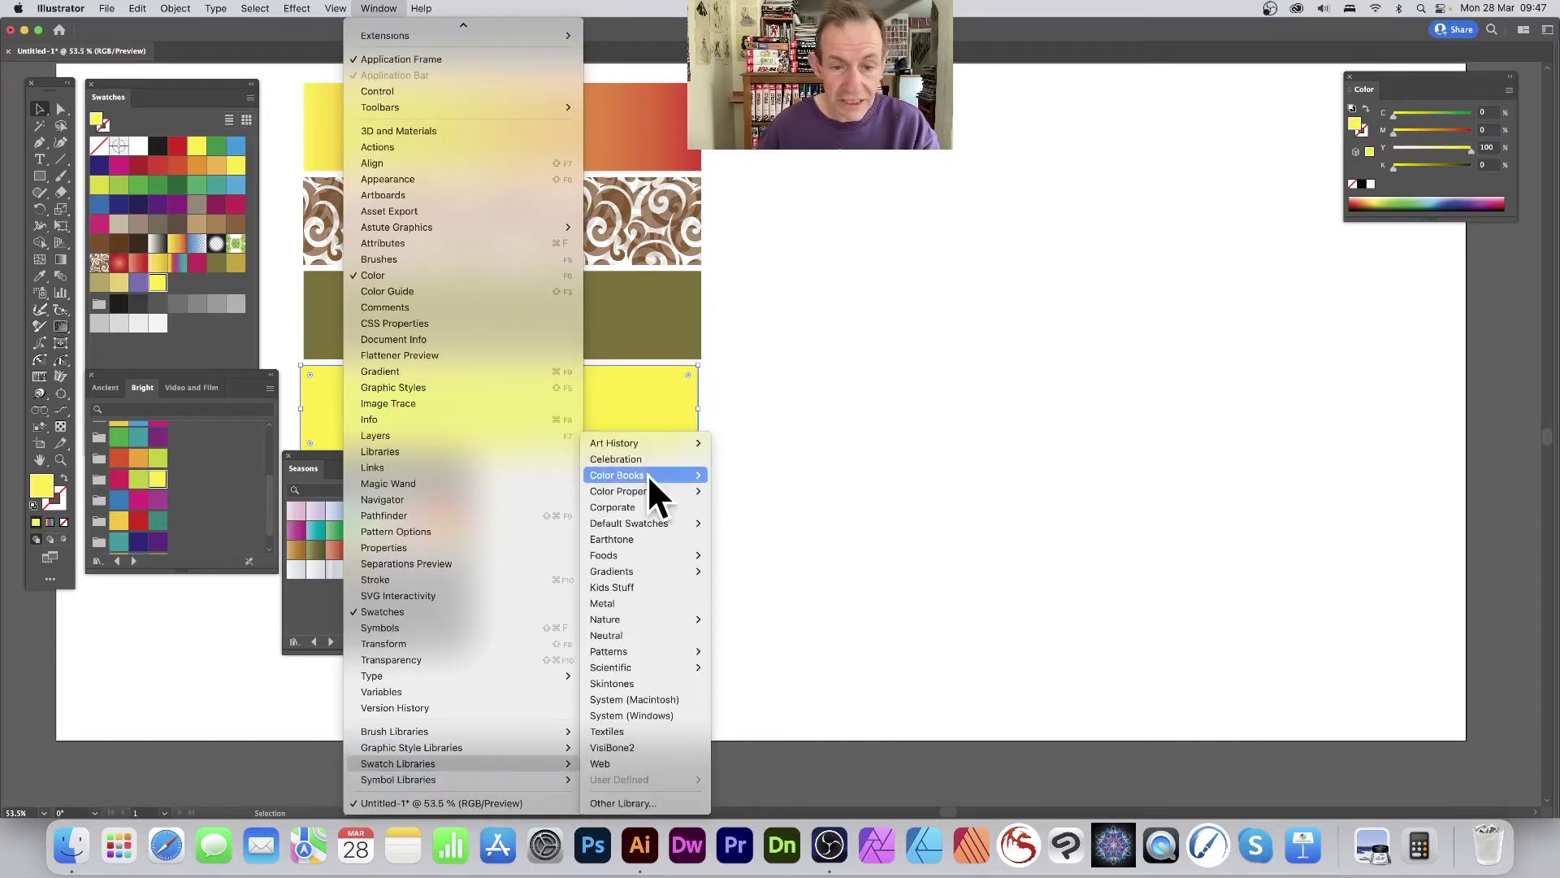
pyautogui.moveTo(652, 439)
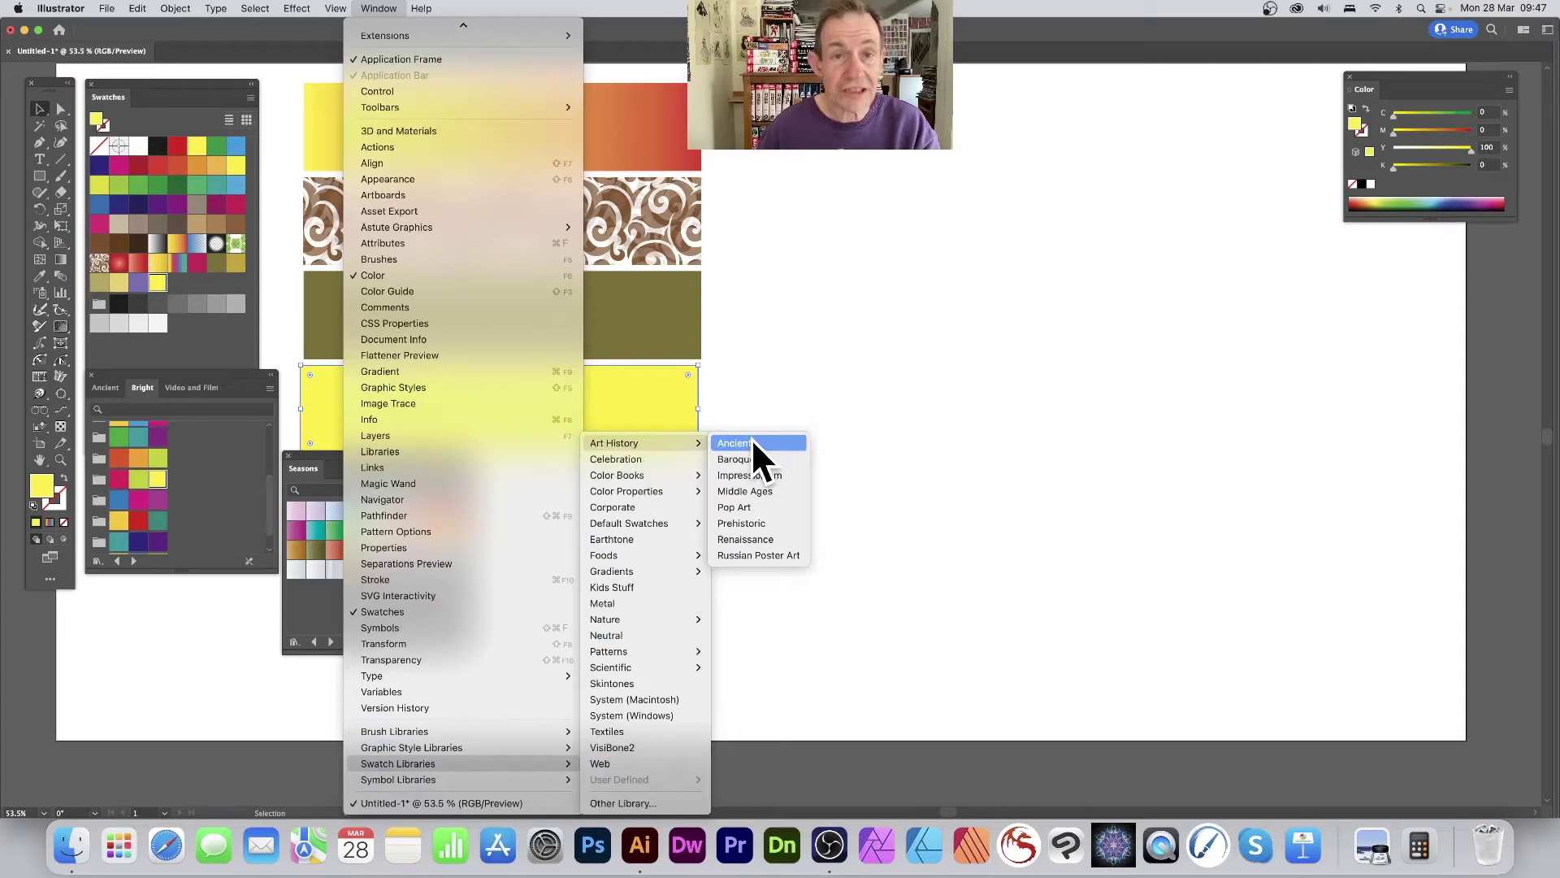
pyautogui.click(784, 220)
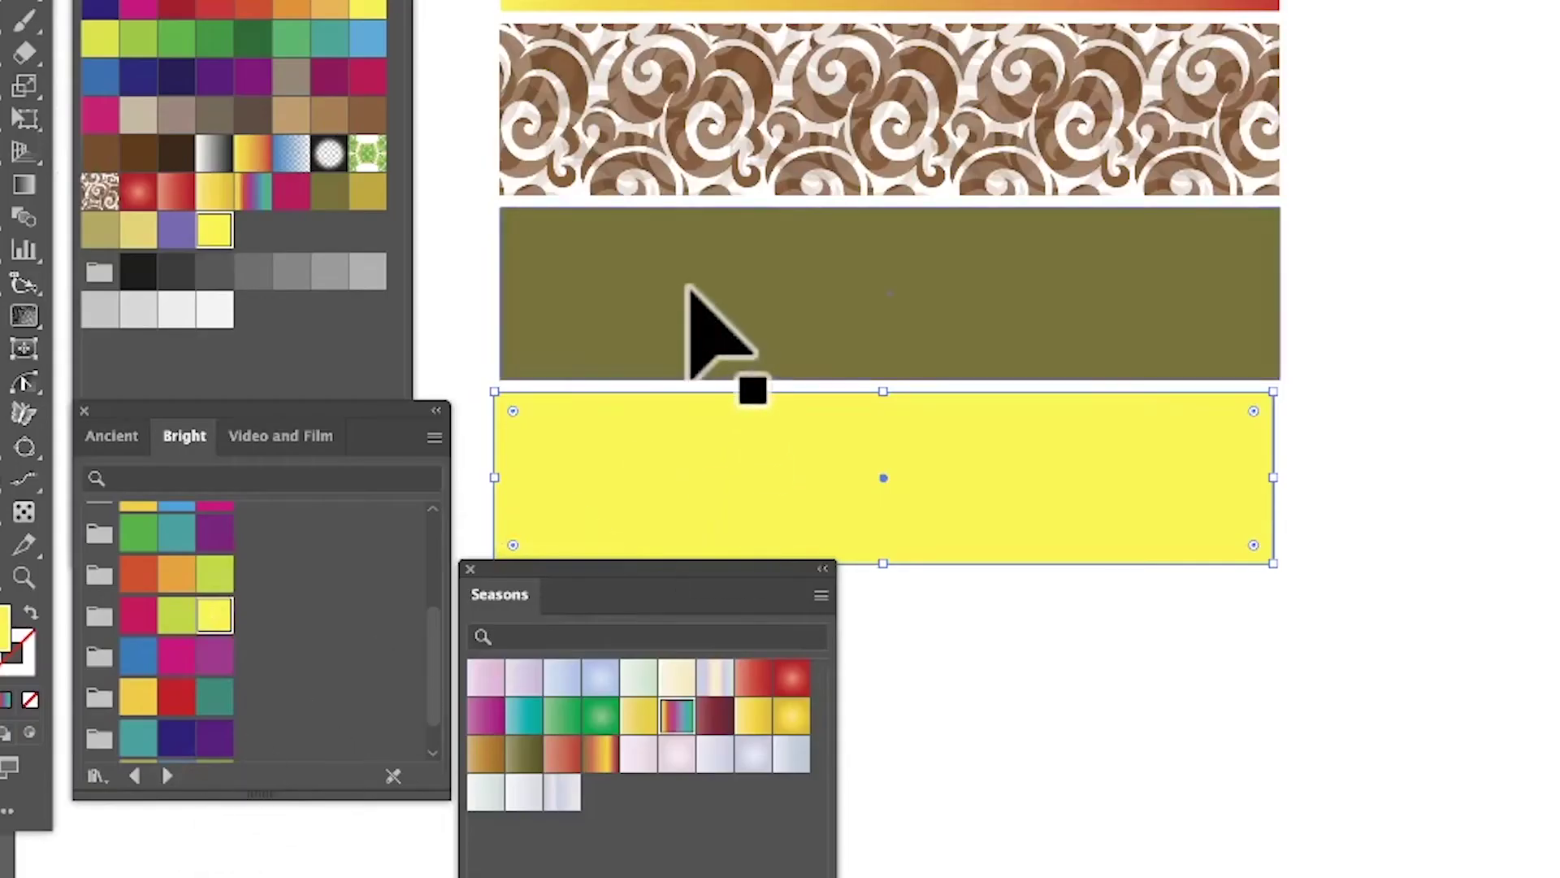
# Select the olive rectangle, detach the Bright library from its group, and step forward to the Cool library and back
pyautogui.click(687, 293)
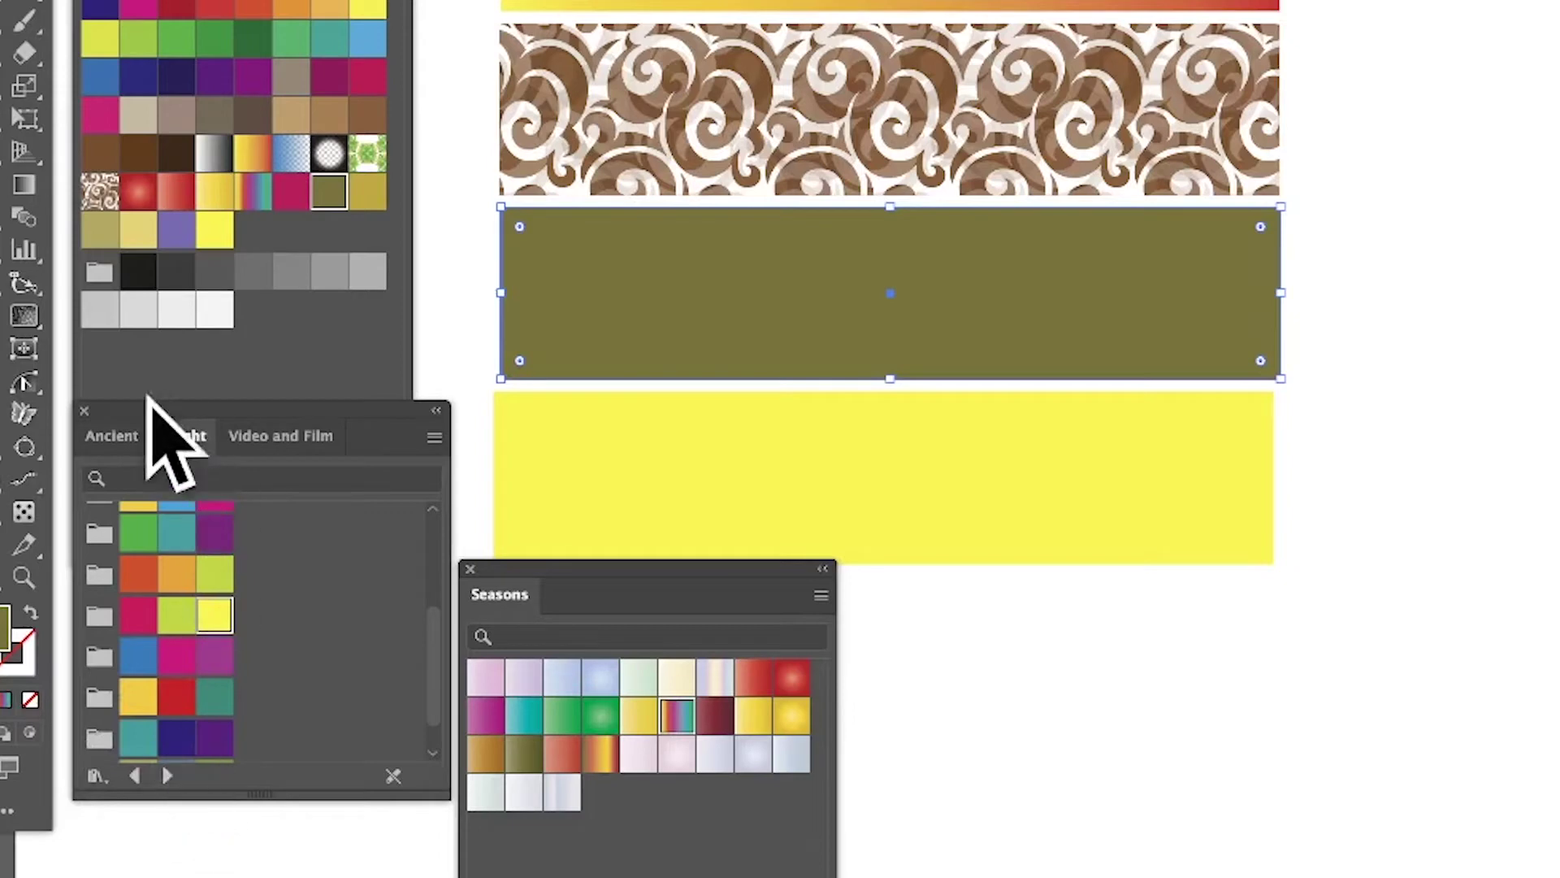
pyautogui.moveTo(180, 439); pyautogui.dragTo(745, 464)
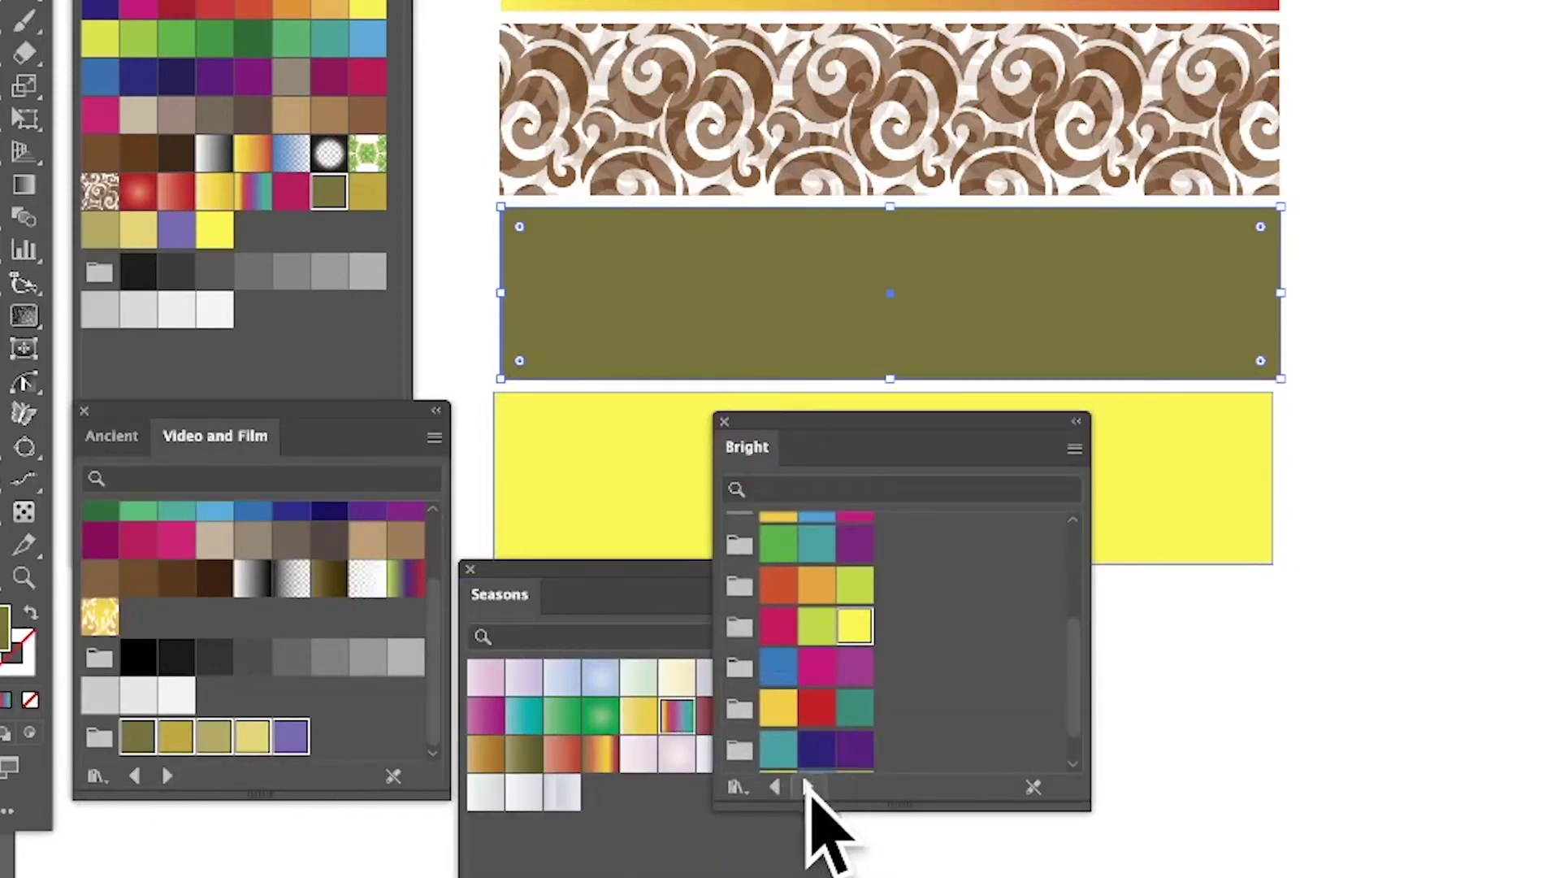
pyautogui.moveTo(827, 423); pyautogui.dragTo(1013, 79)
pyautogui.click(996, 452)
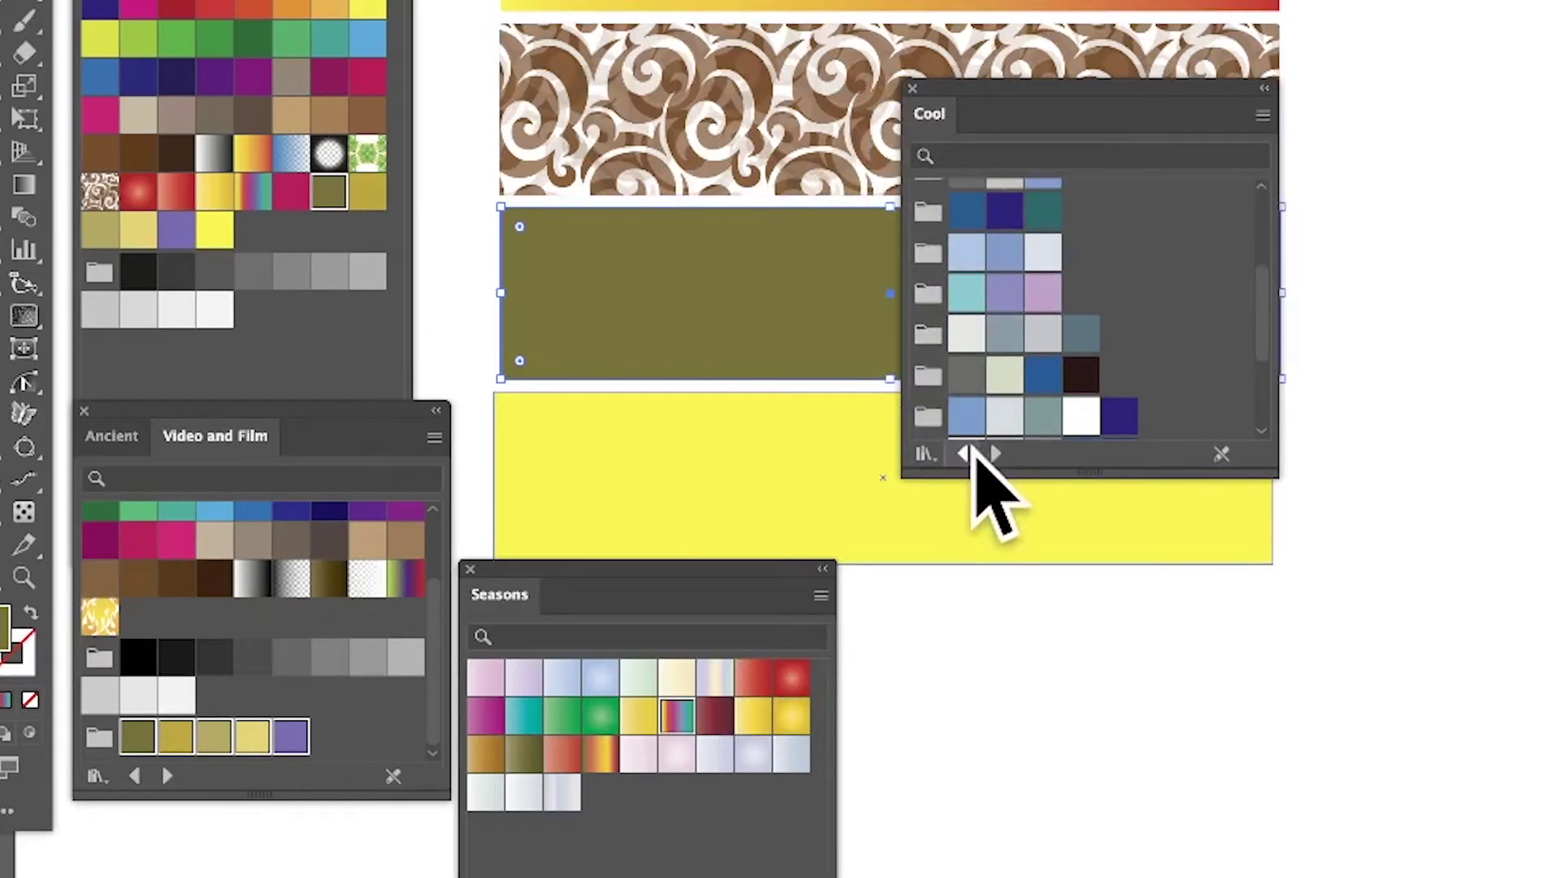
pyautogui.click(964, 453)
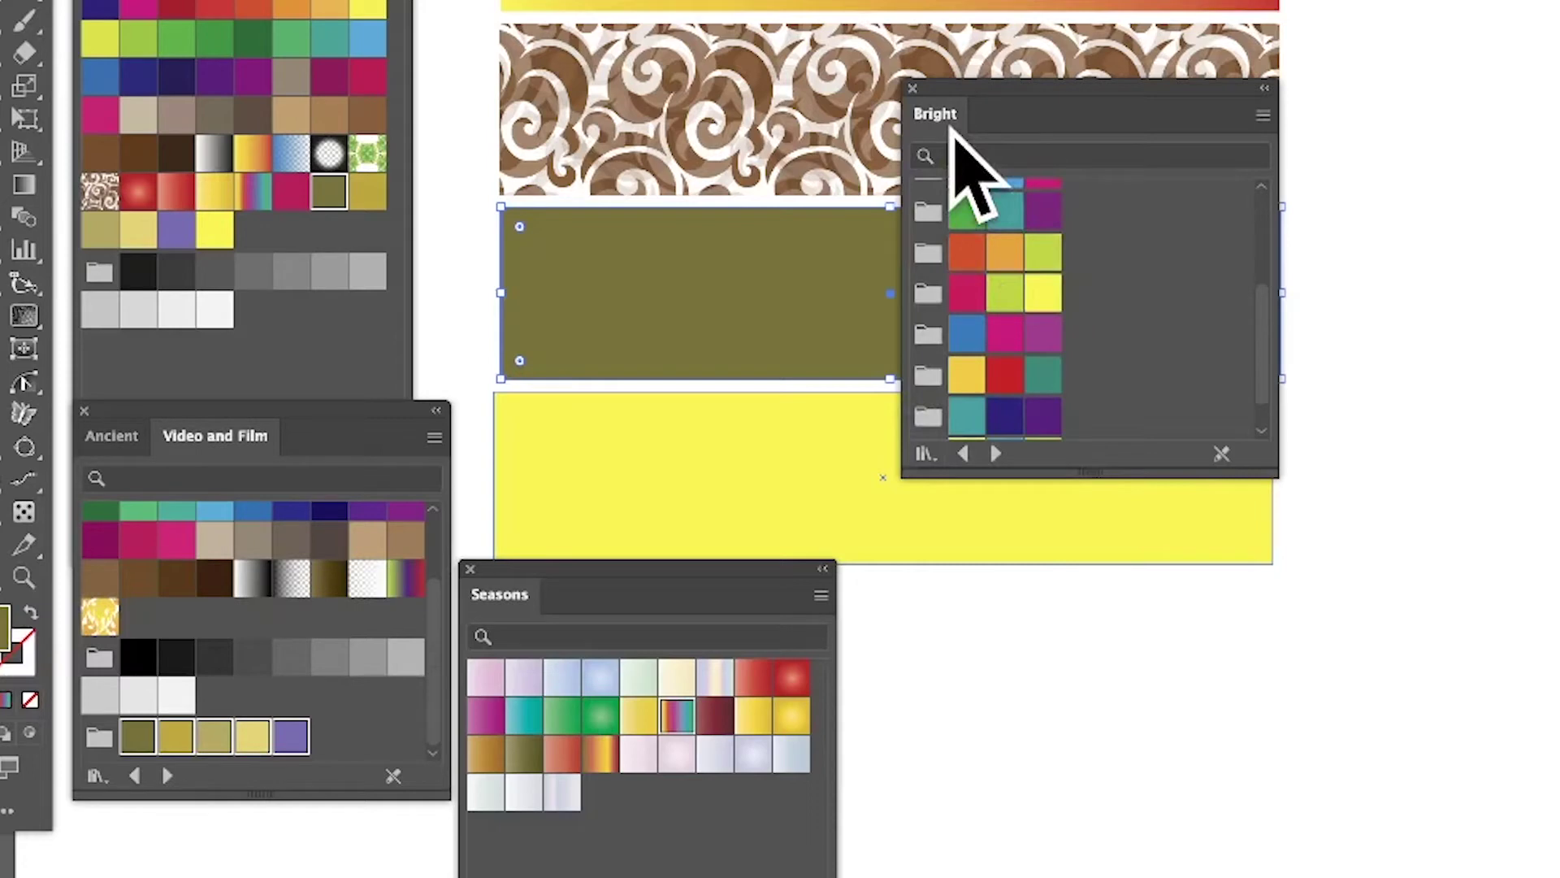
# Examine the library categories that can be opened from the Bright library group, including Art History, Color Books, Default Swatches and Gradients
pyautogui.click(925, 452)
pyautogui.moveTo(1000, 486)
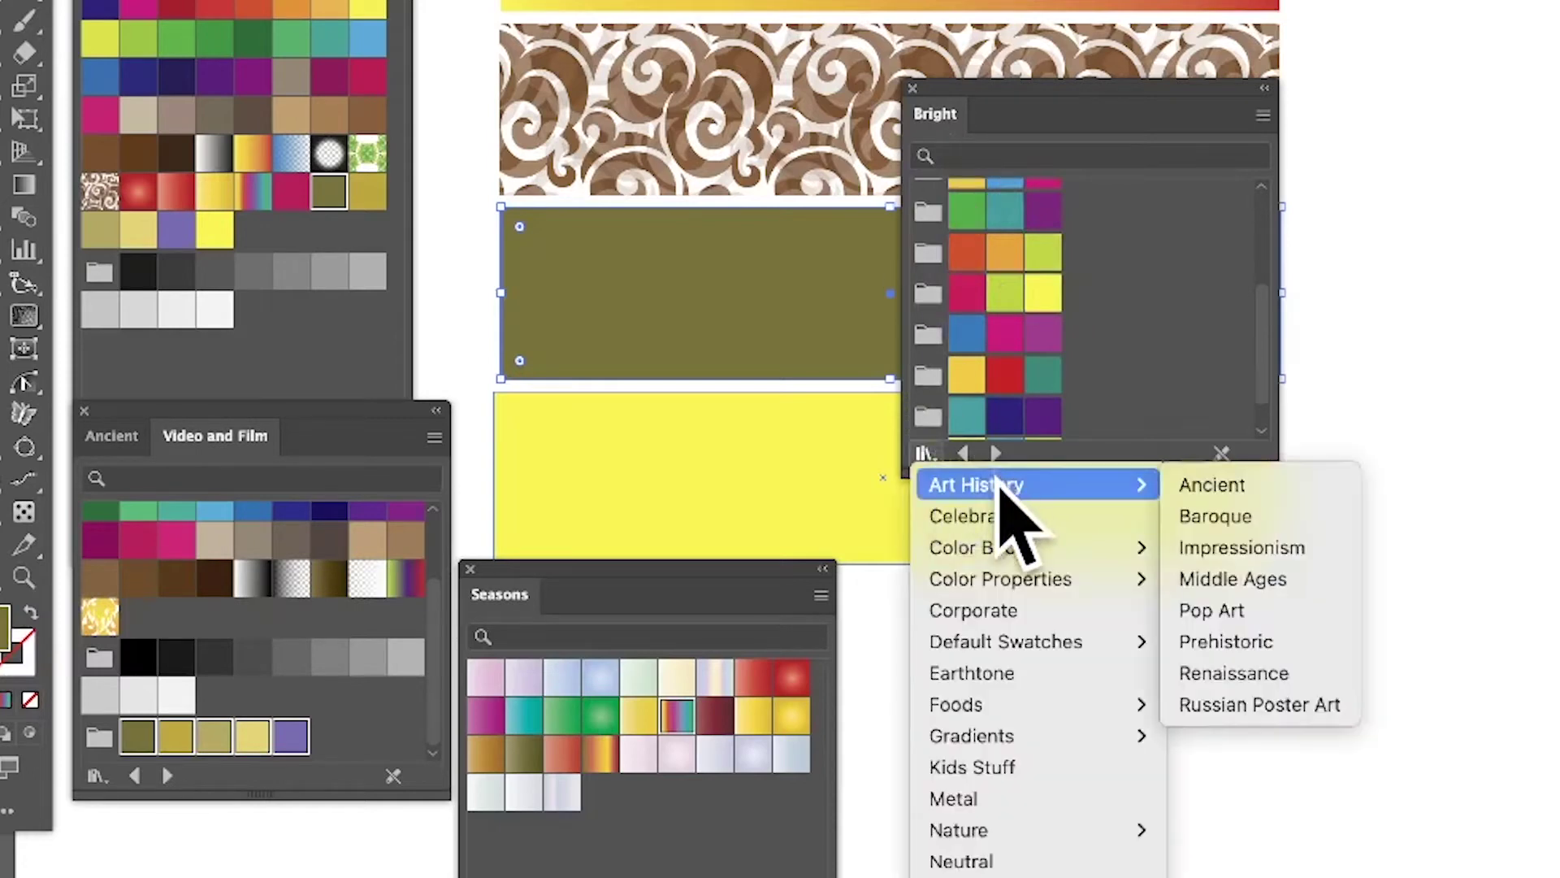
pyautogui.moveTo(953, 541)
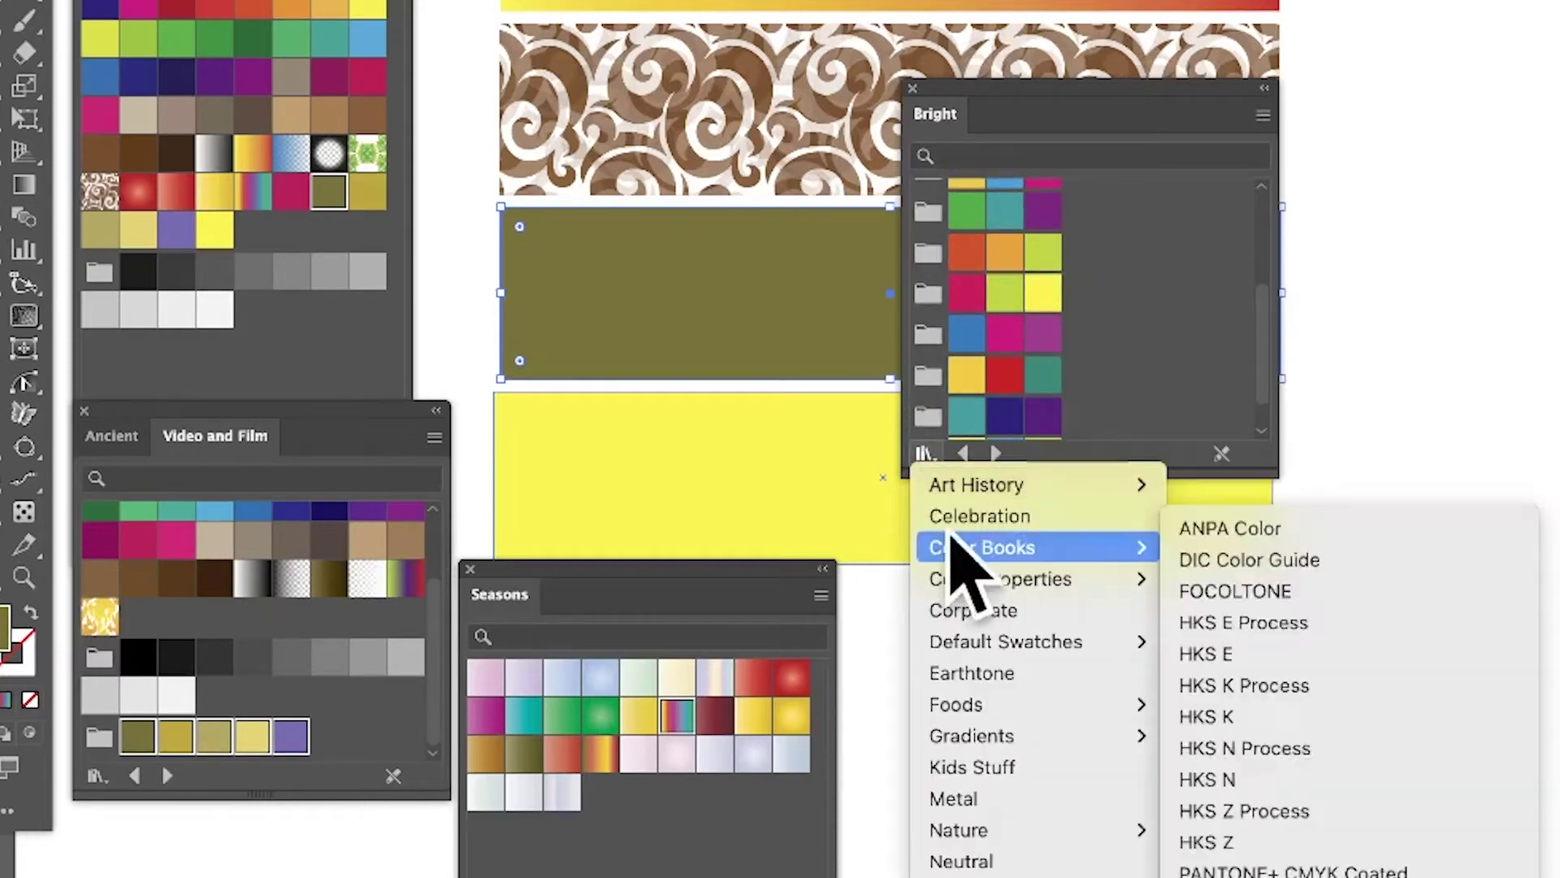
pyautogui.moveTo(987, 650)
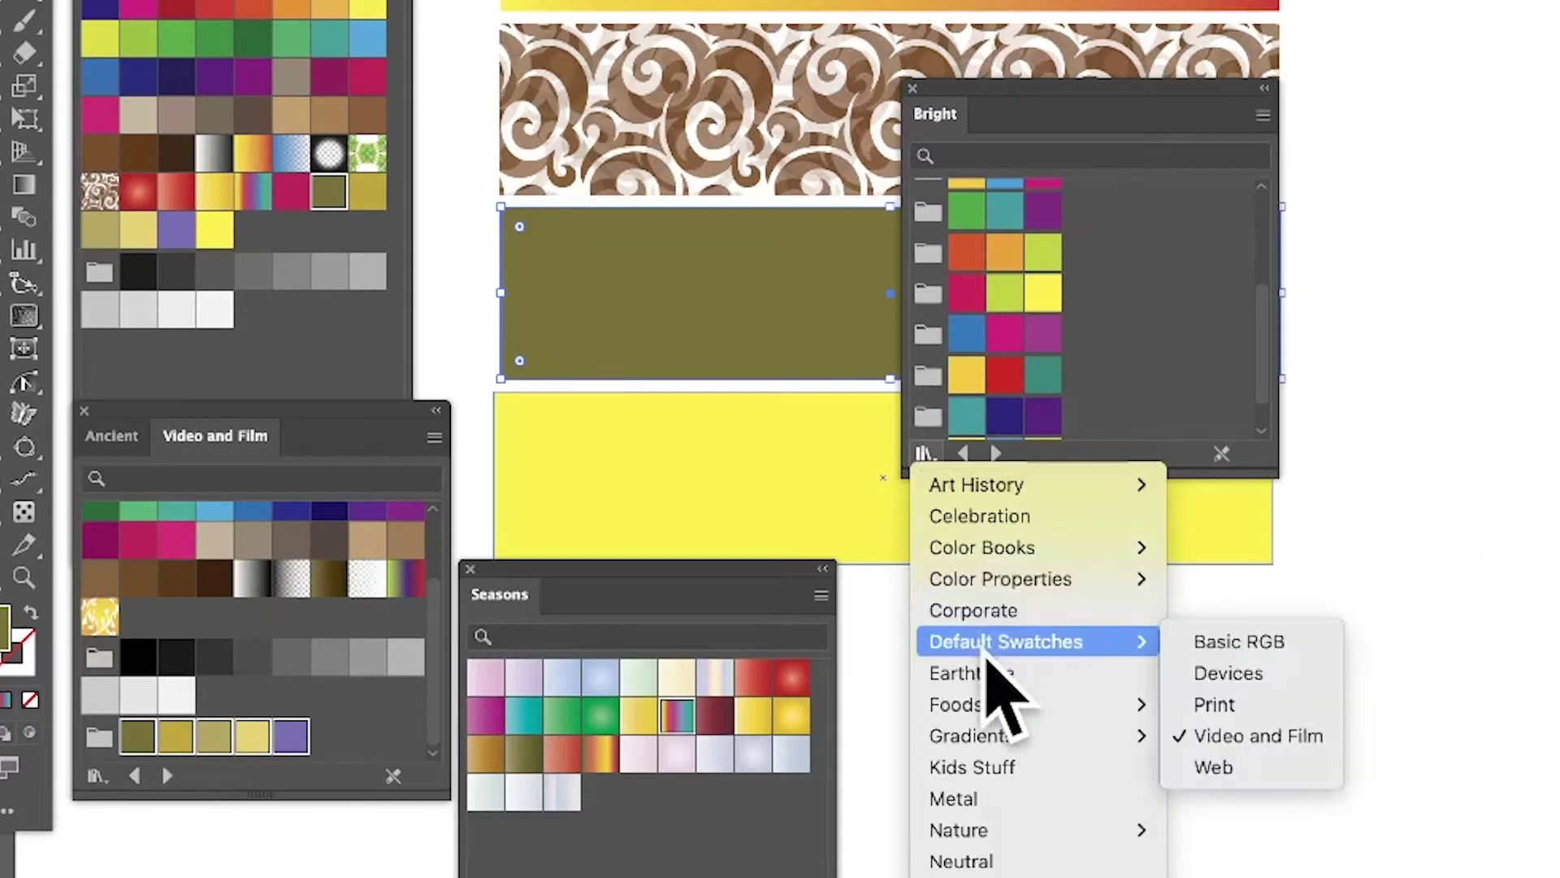
pyautogui.moveTo(1064, 735)
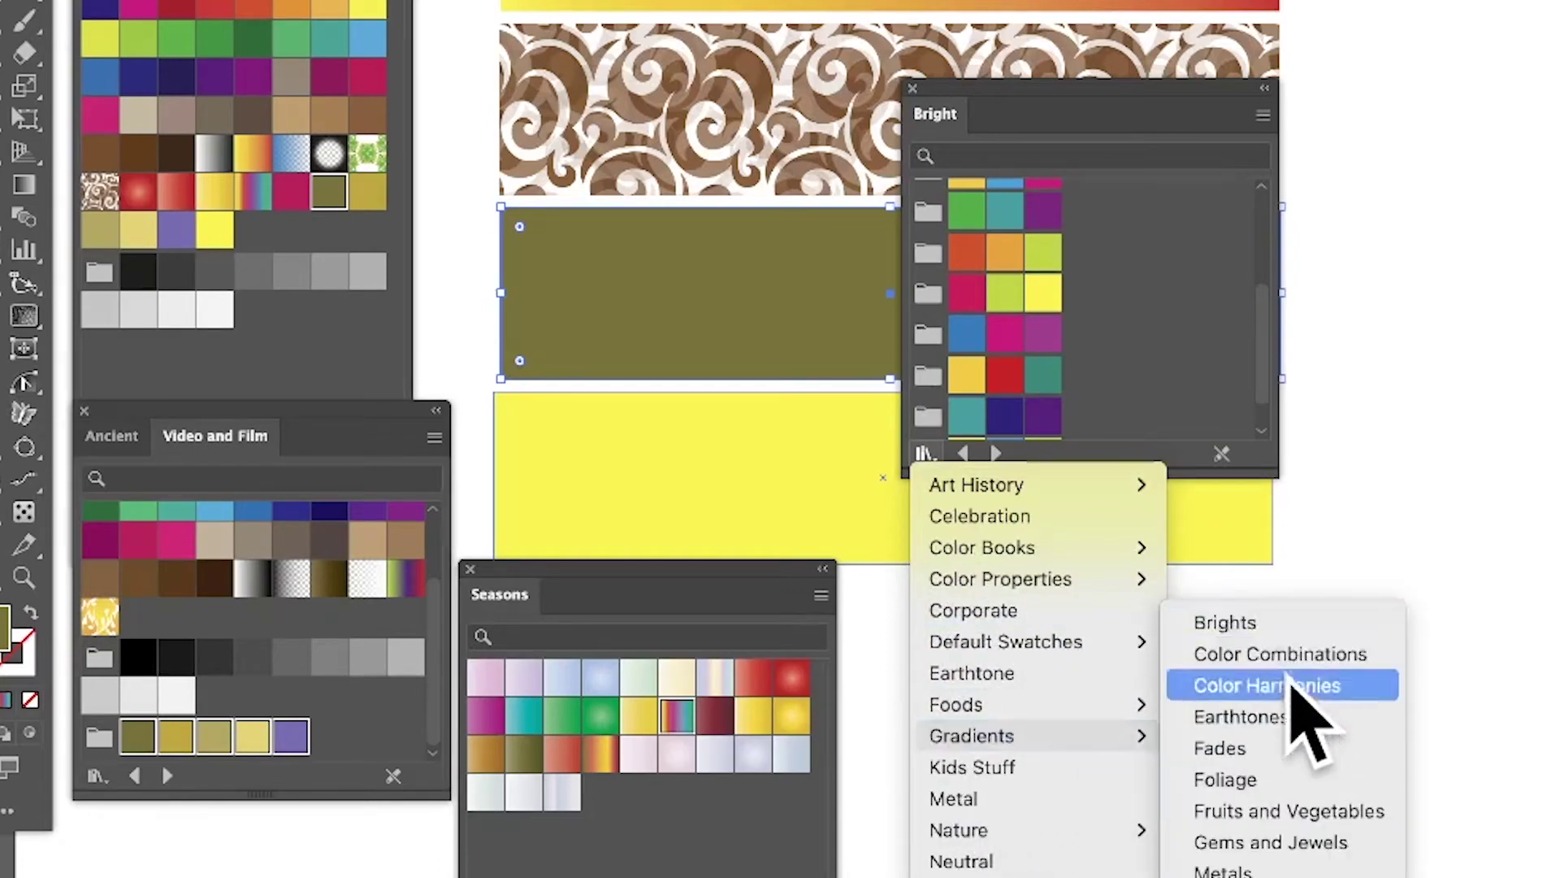
pyautogui.click(1167, 383)
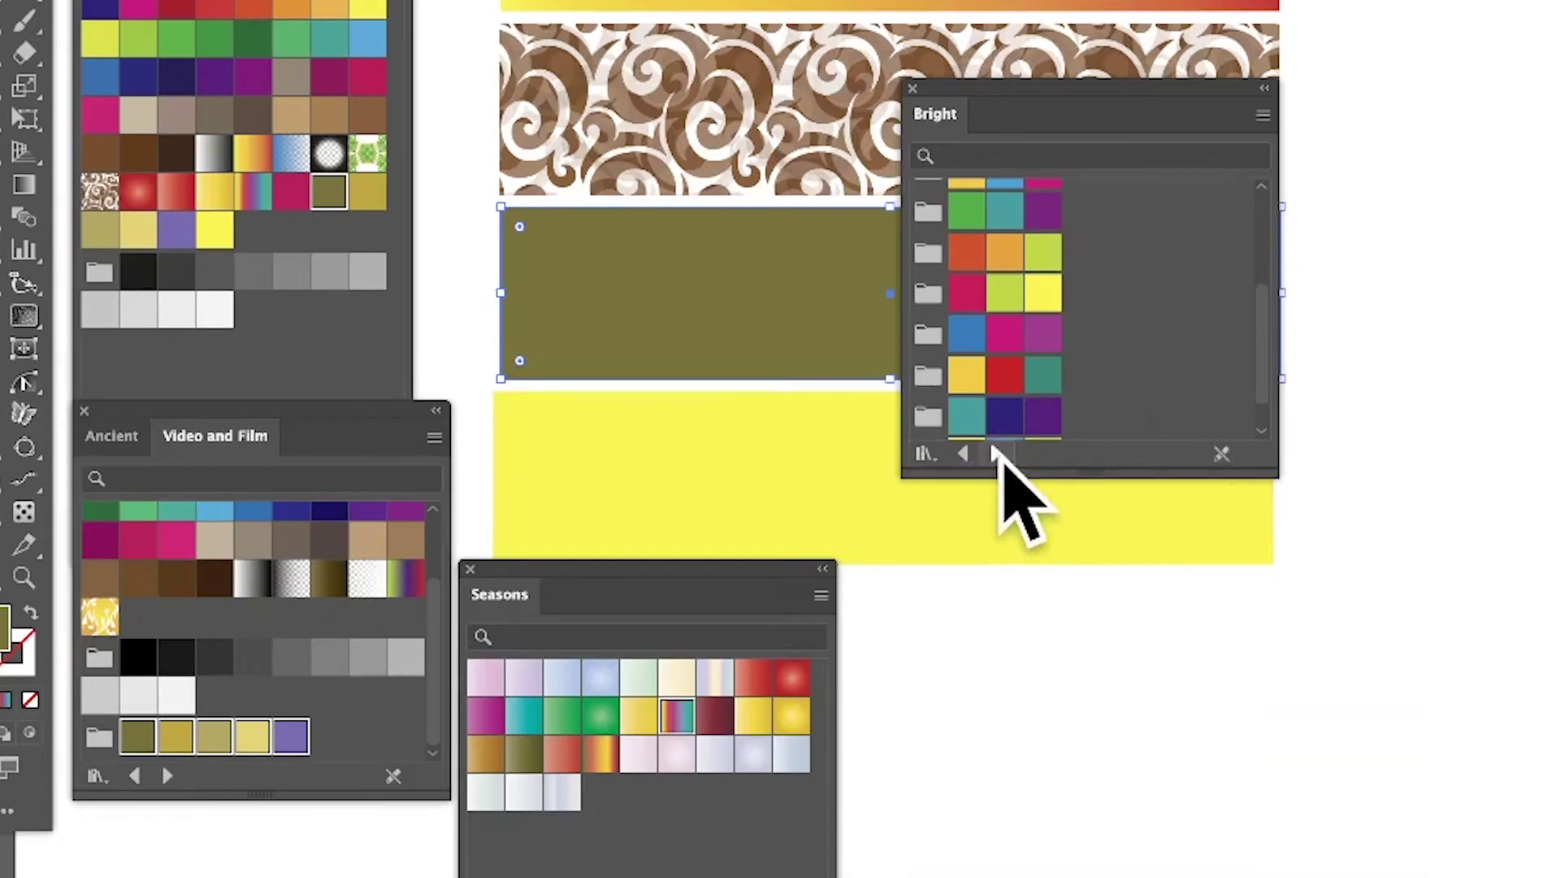
# Step forward through the swatch libraries from Bright past Saturated, Corporate, Devices, Web and Fruit to Vegetables
pyautogui.click(998, 454)
pyautogui.click(998, 454)
pyautogui.click(998, 453)
pyautogui.click(998, 453)
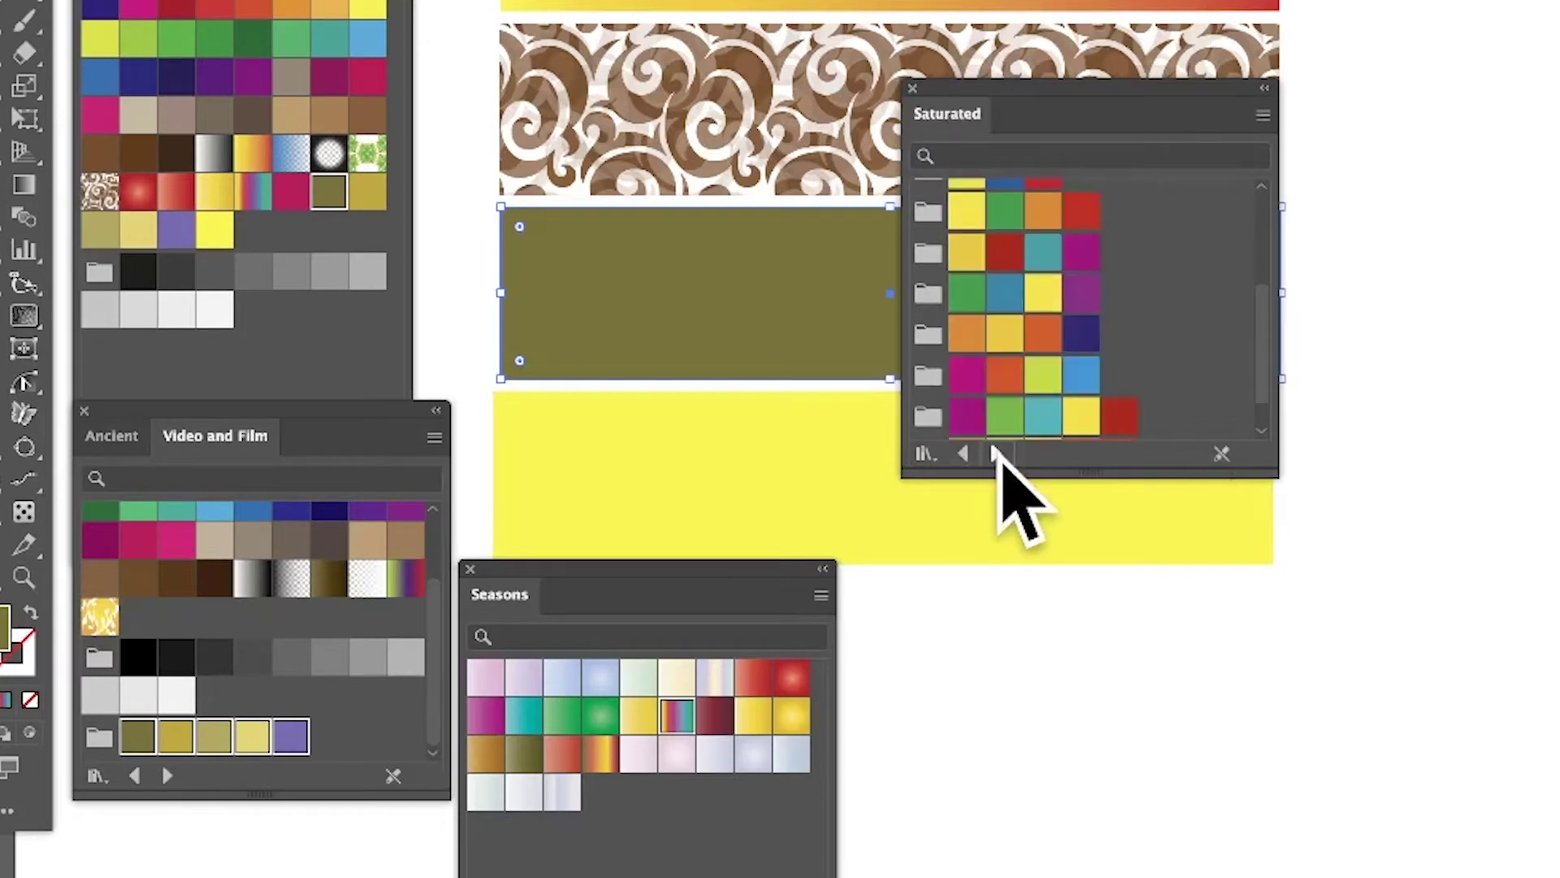
pyautogui.click(998, 453)
pyautogui.click(998, 454)
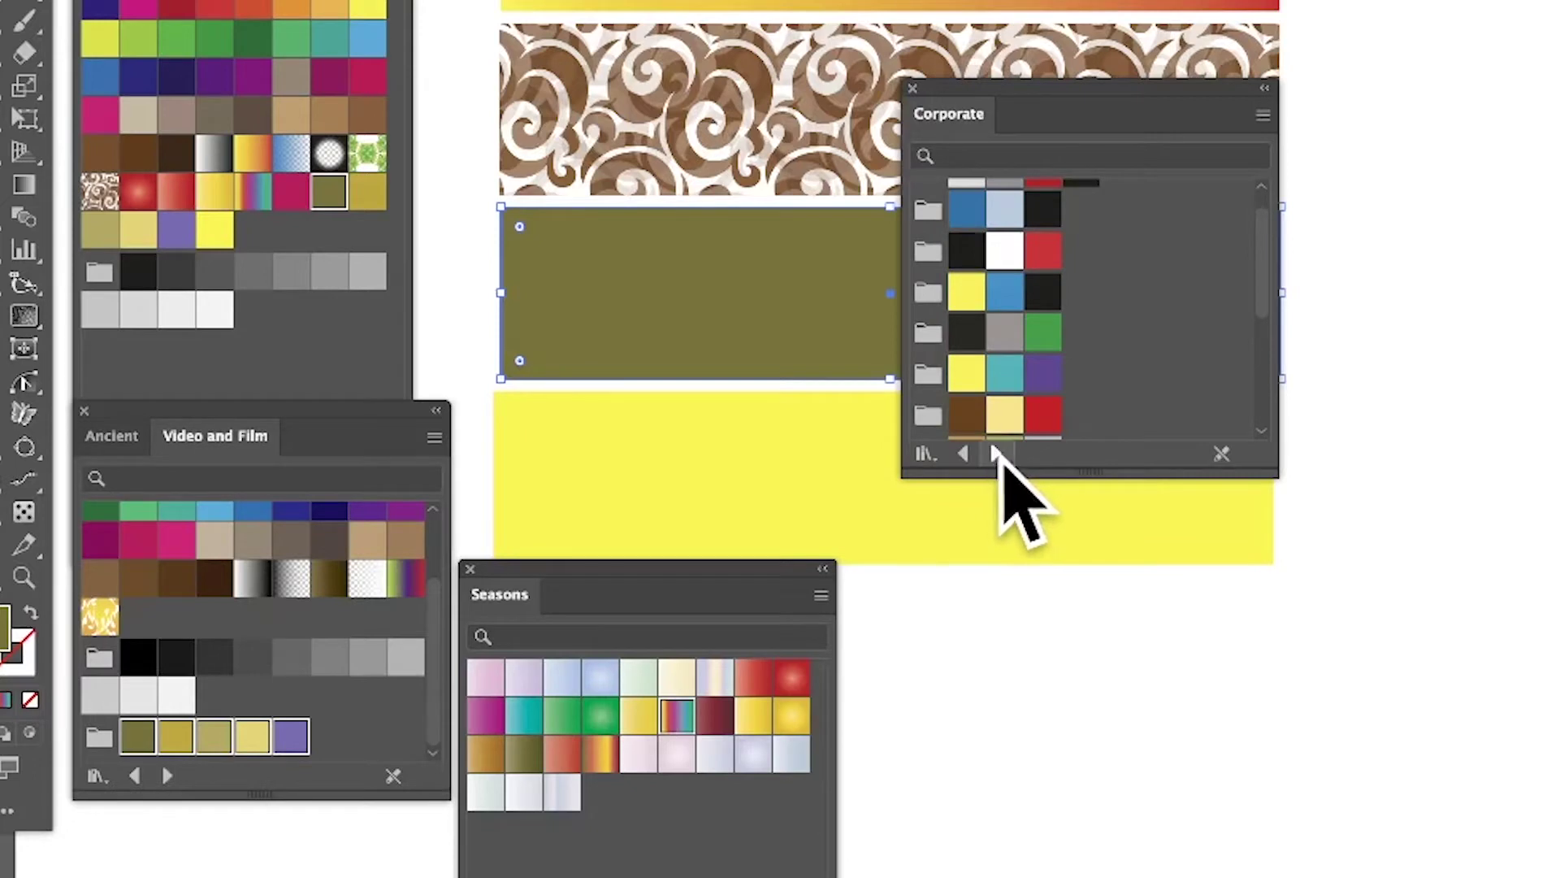
pyautogui.click(998, 453)
pyautogui.click(998, 454)
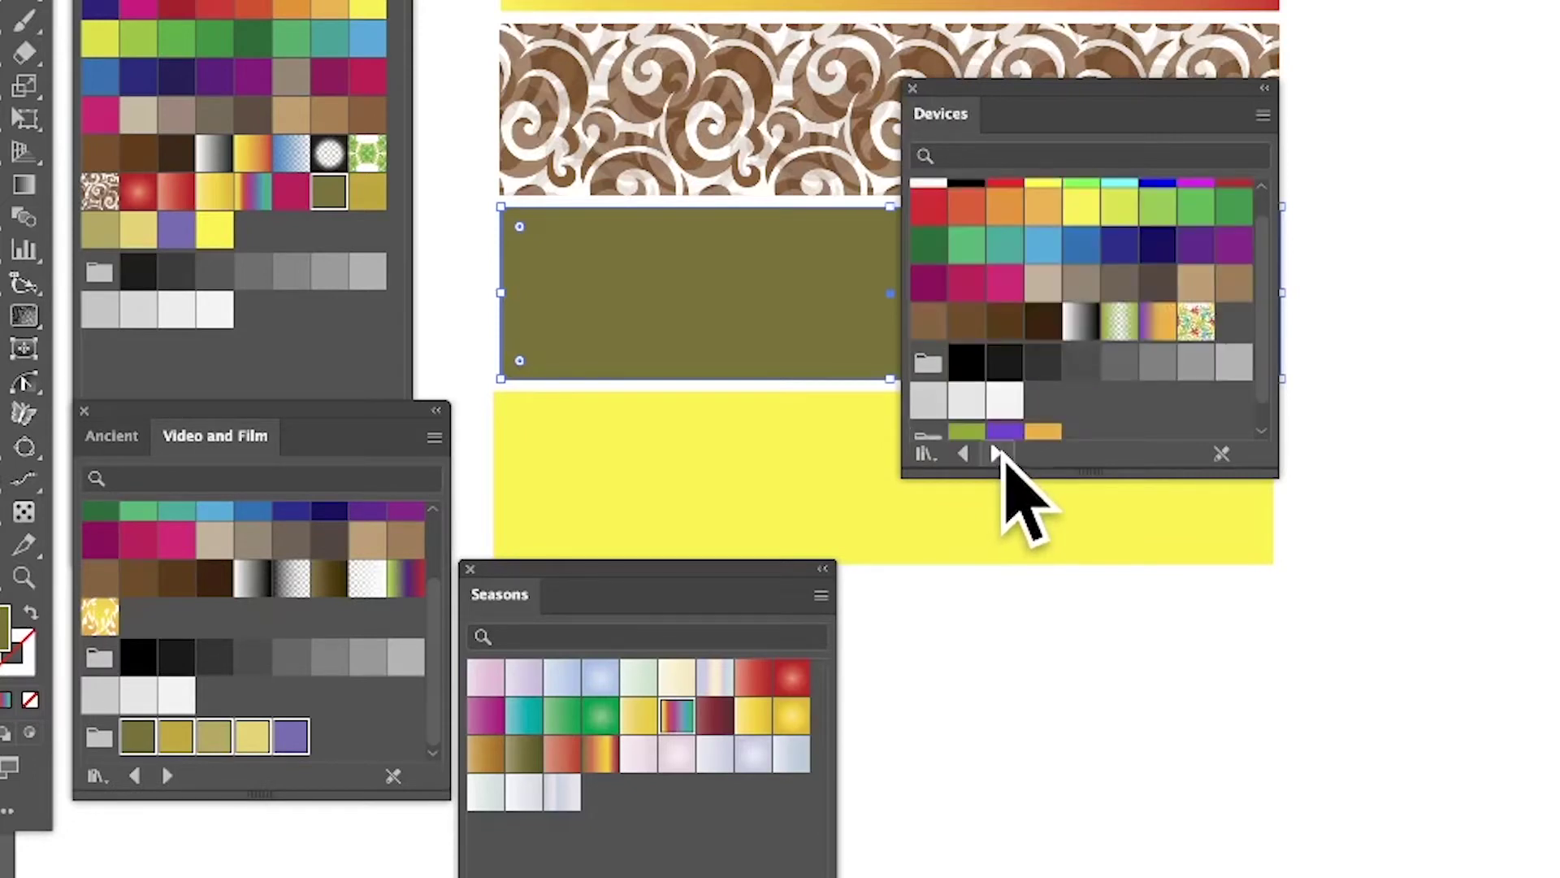
pyautogui.click(998, 454)
pyautogui.click(998, 454)
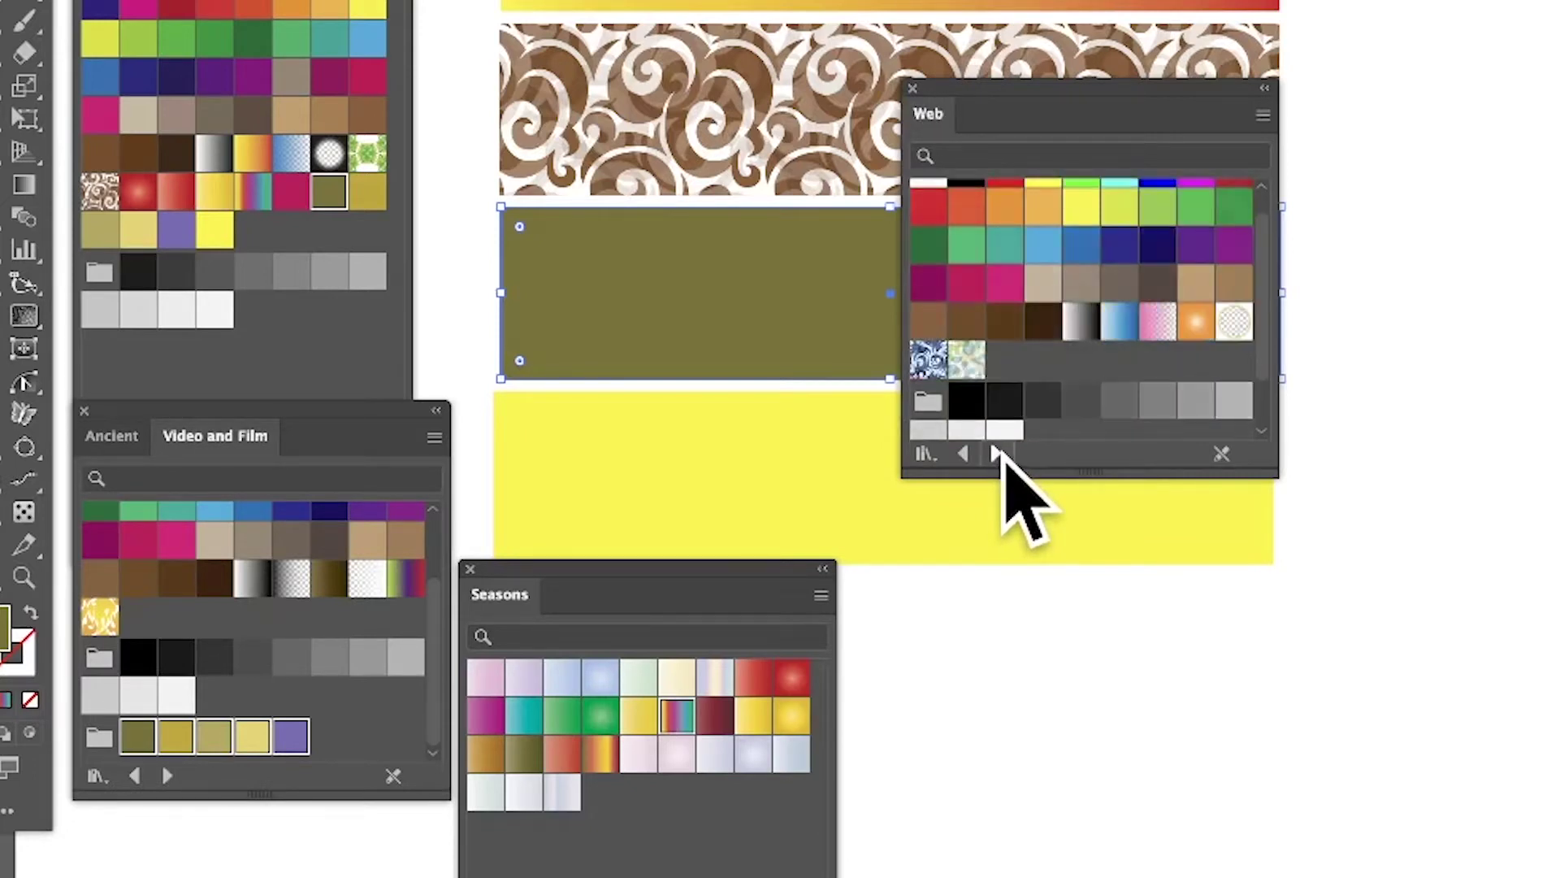
pyautogui.click(998, 454)
pyautogui.click(998, 454)
pyautogui.click(998, 453)
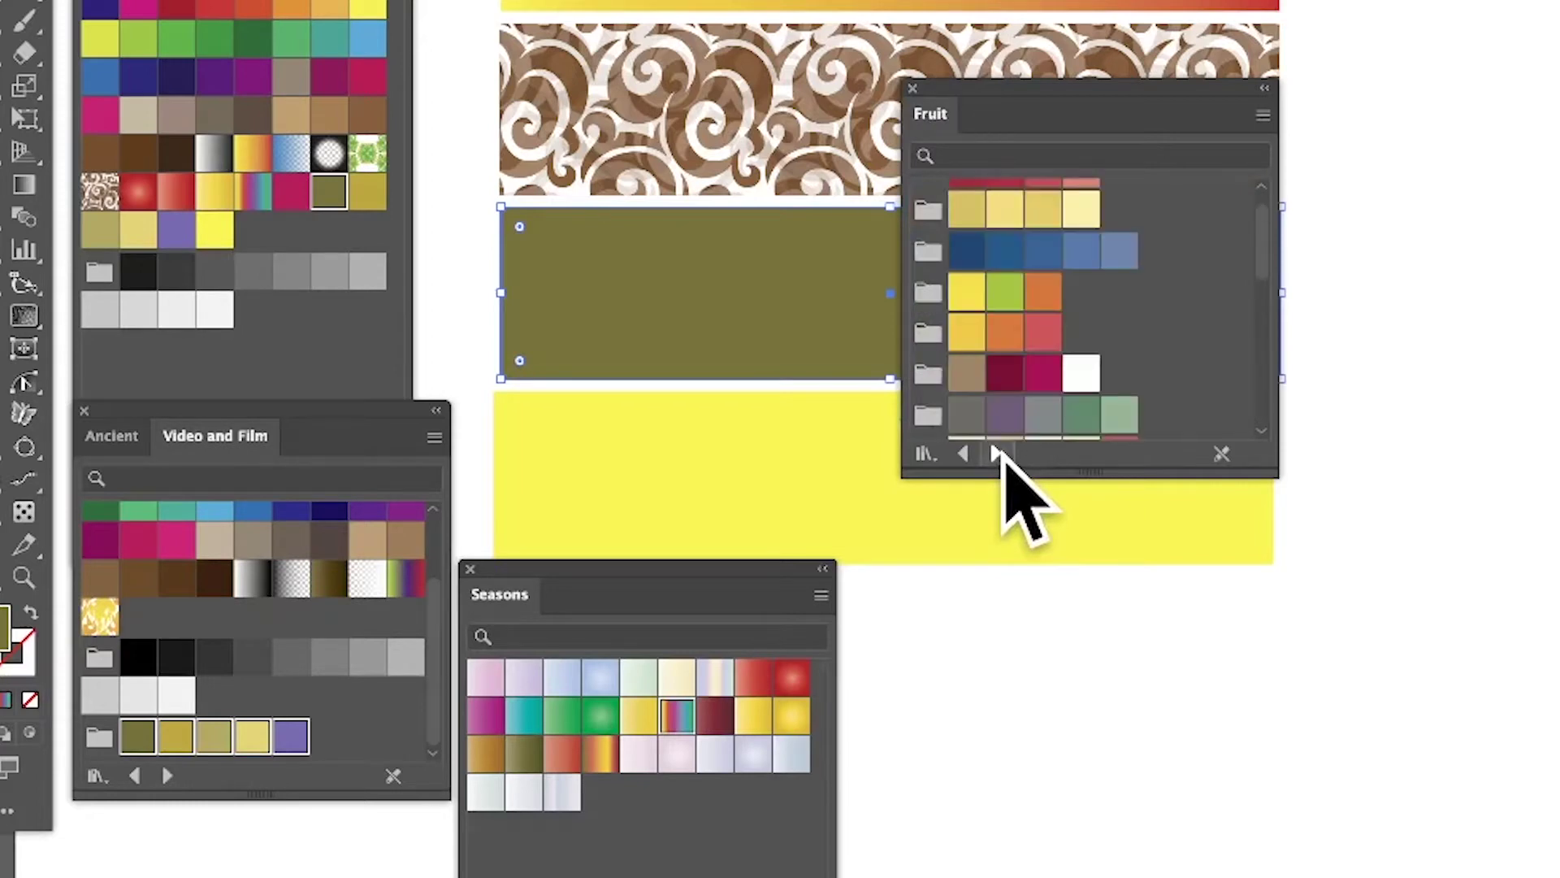
pyautogui.click(998, 453)
pyautogui.click(998, 454)
pyautogui.click(998, 454)
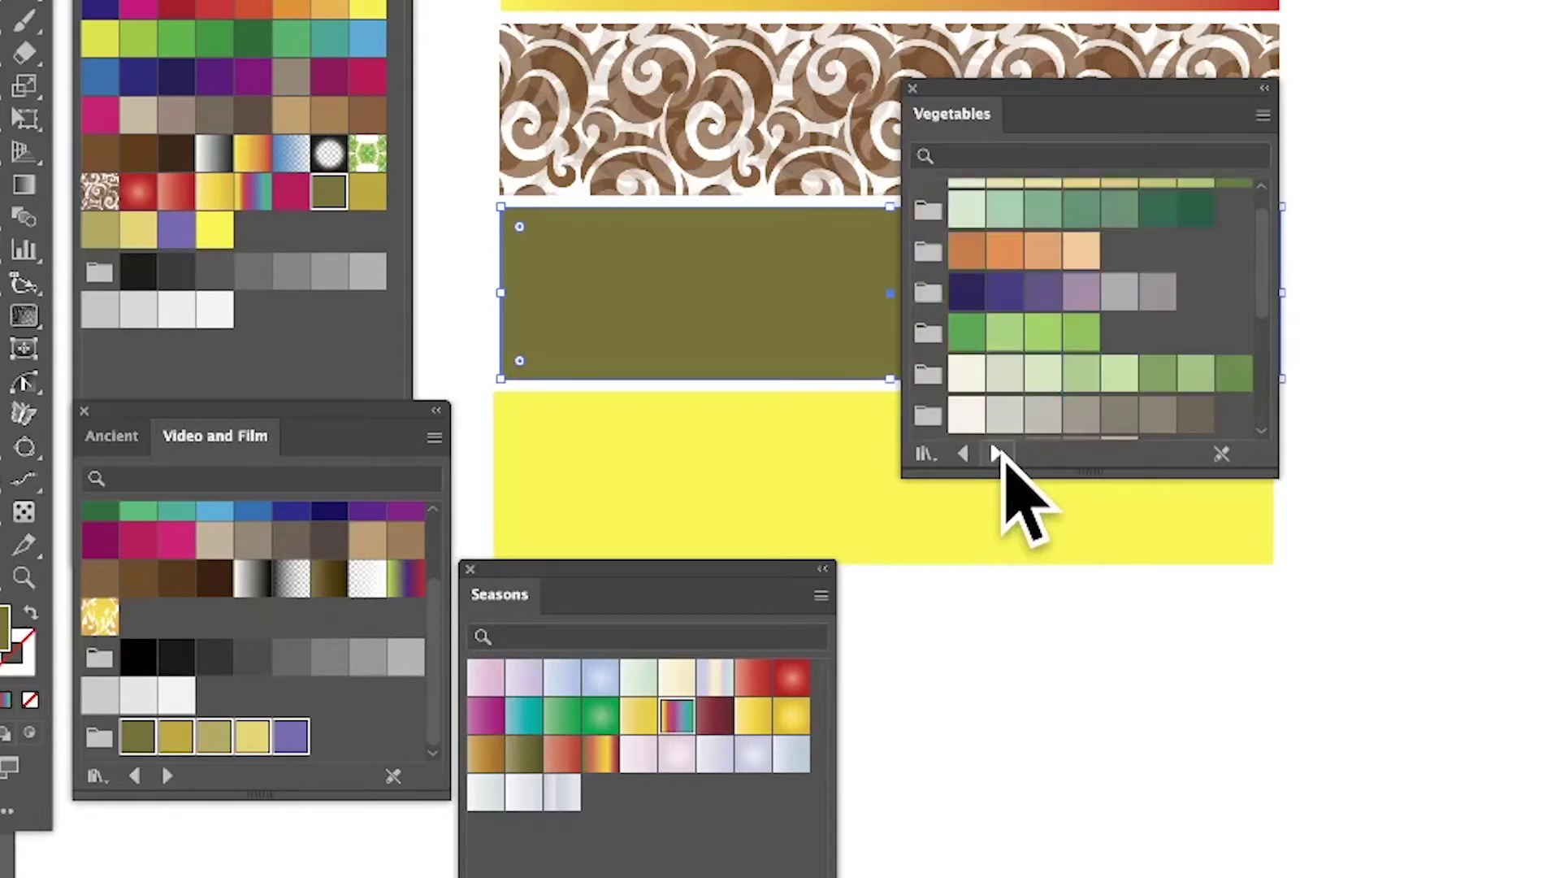
# Step forward past Color Harmonies and Fades to the Foliage gradients and apply three neighbouring green gradients to the selected rectangle
pyautogui.click(998, 454)
pyautogui.click(998, 454)
pyautogui.click(998, 454)
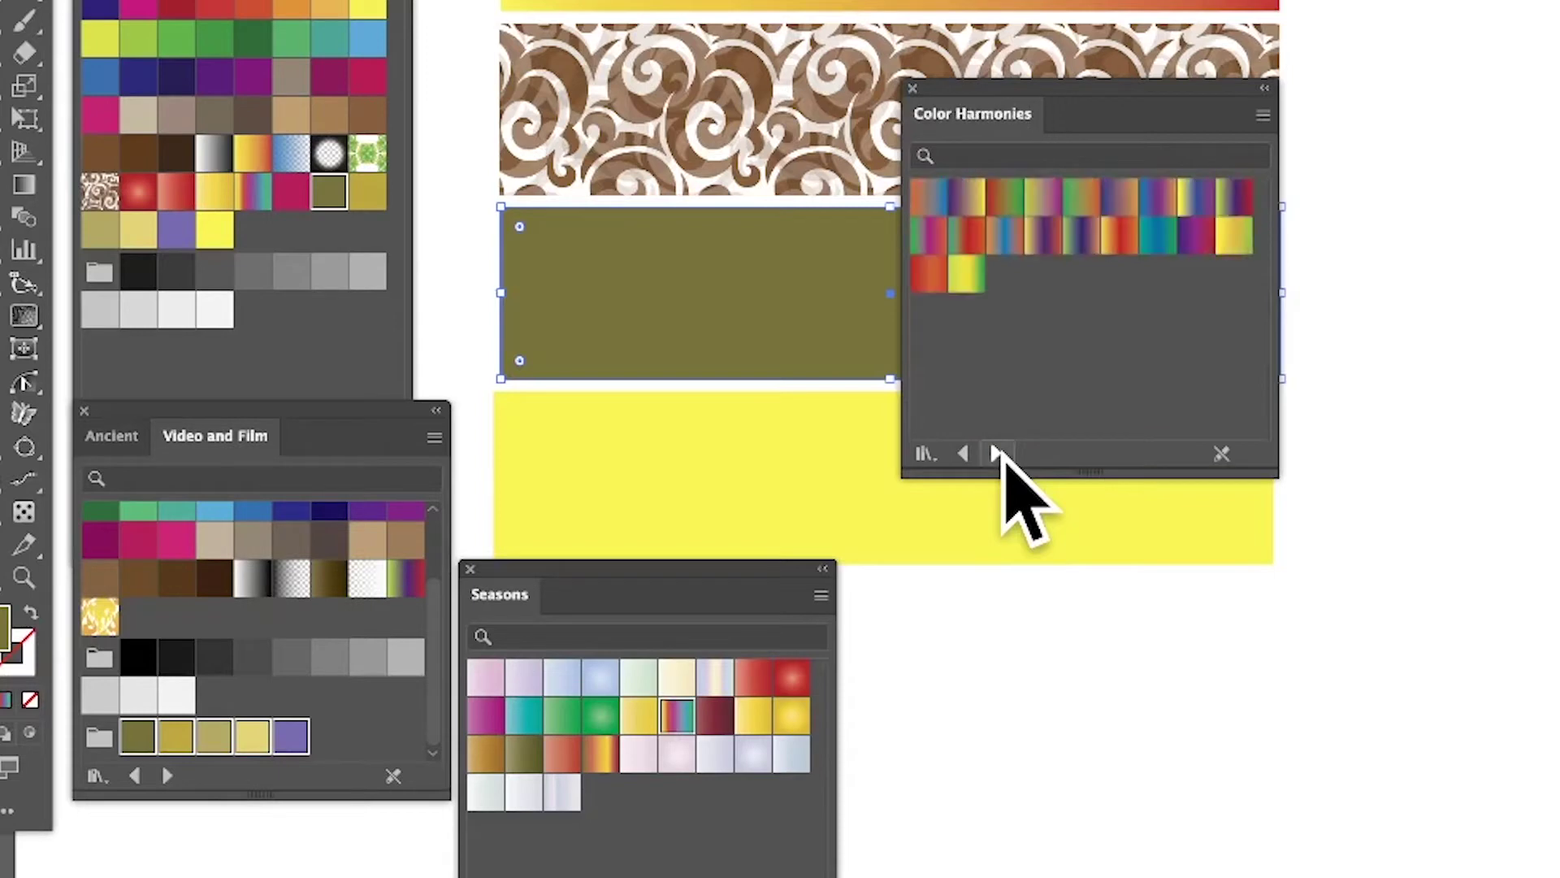
pyautogui.click(998, 453)
pyautogui.click(998, 453)
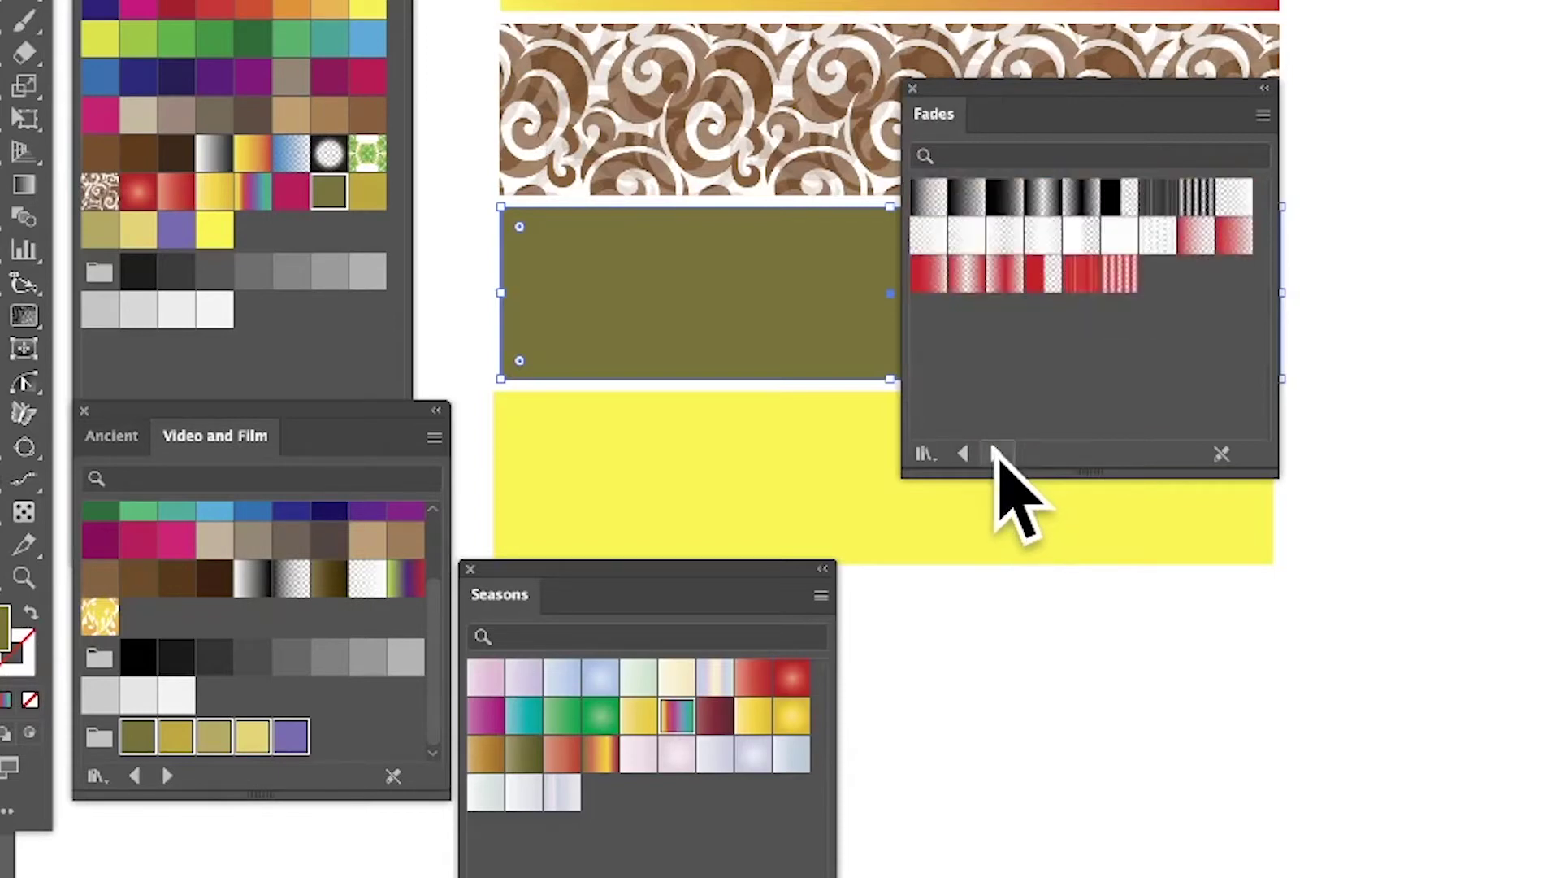
pyautogui.click(998, 453)
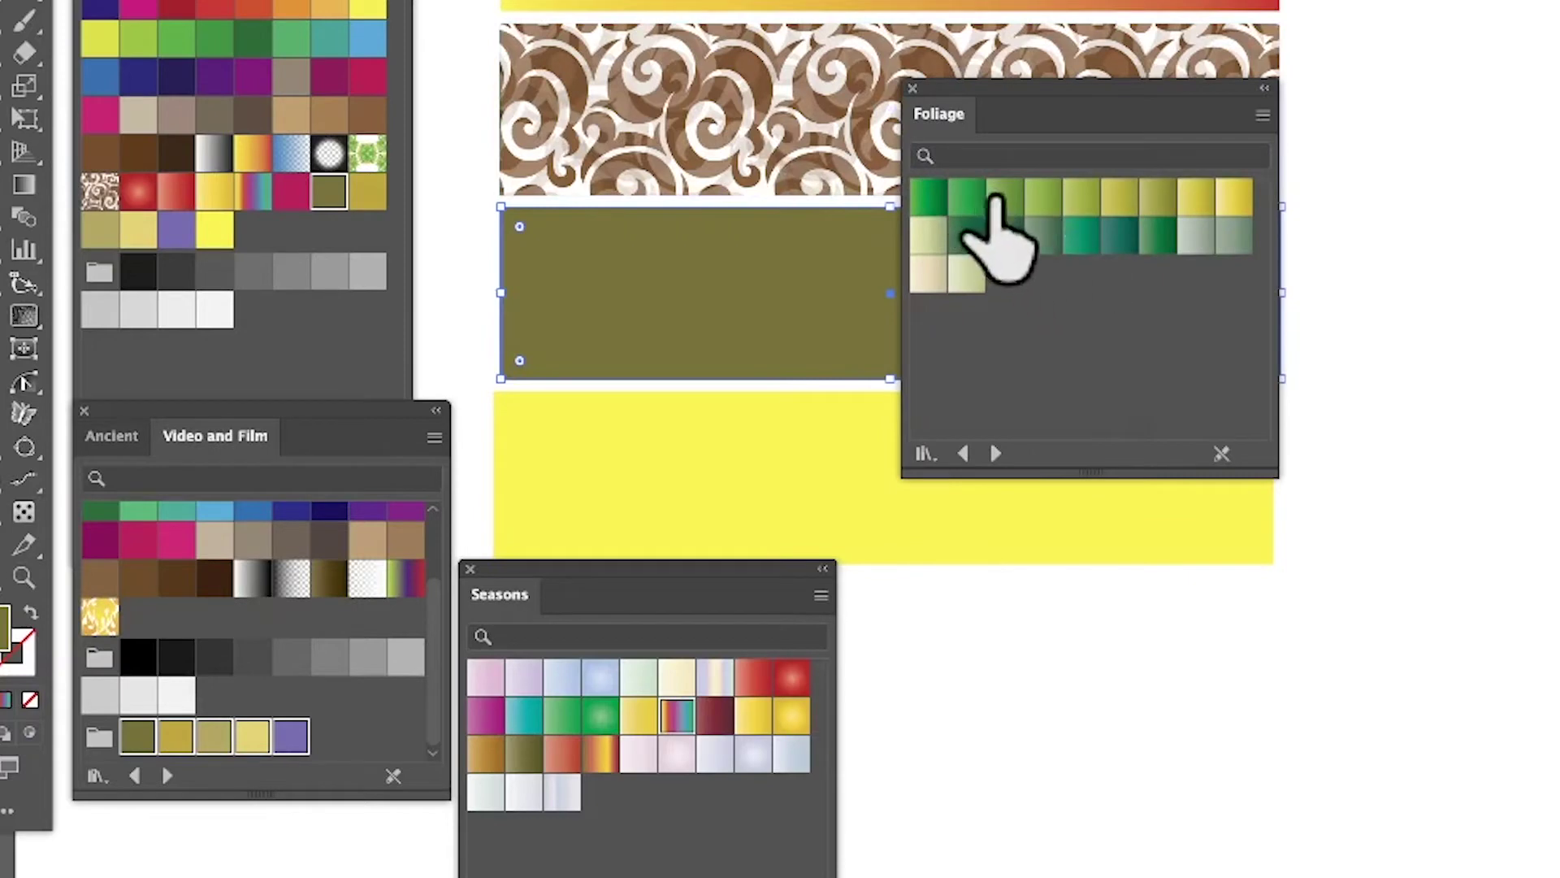
pyautogui.click(1042, 199)
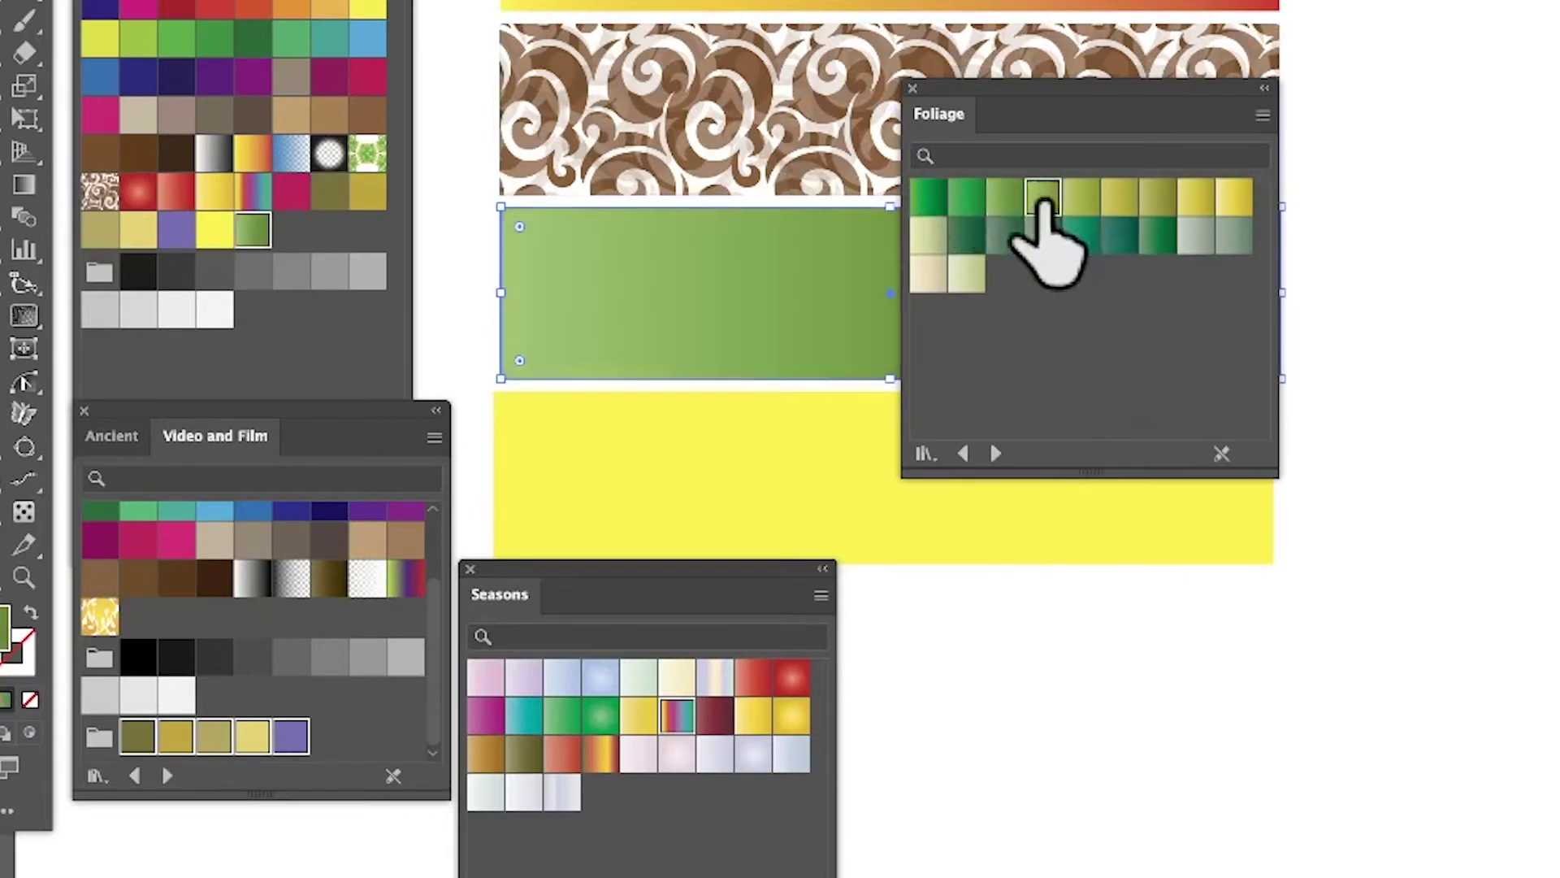
pyautogui.click(1081, 199)
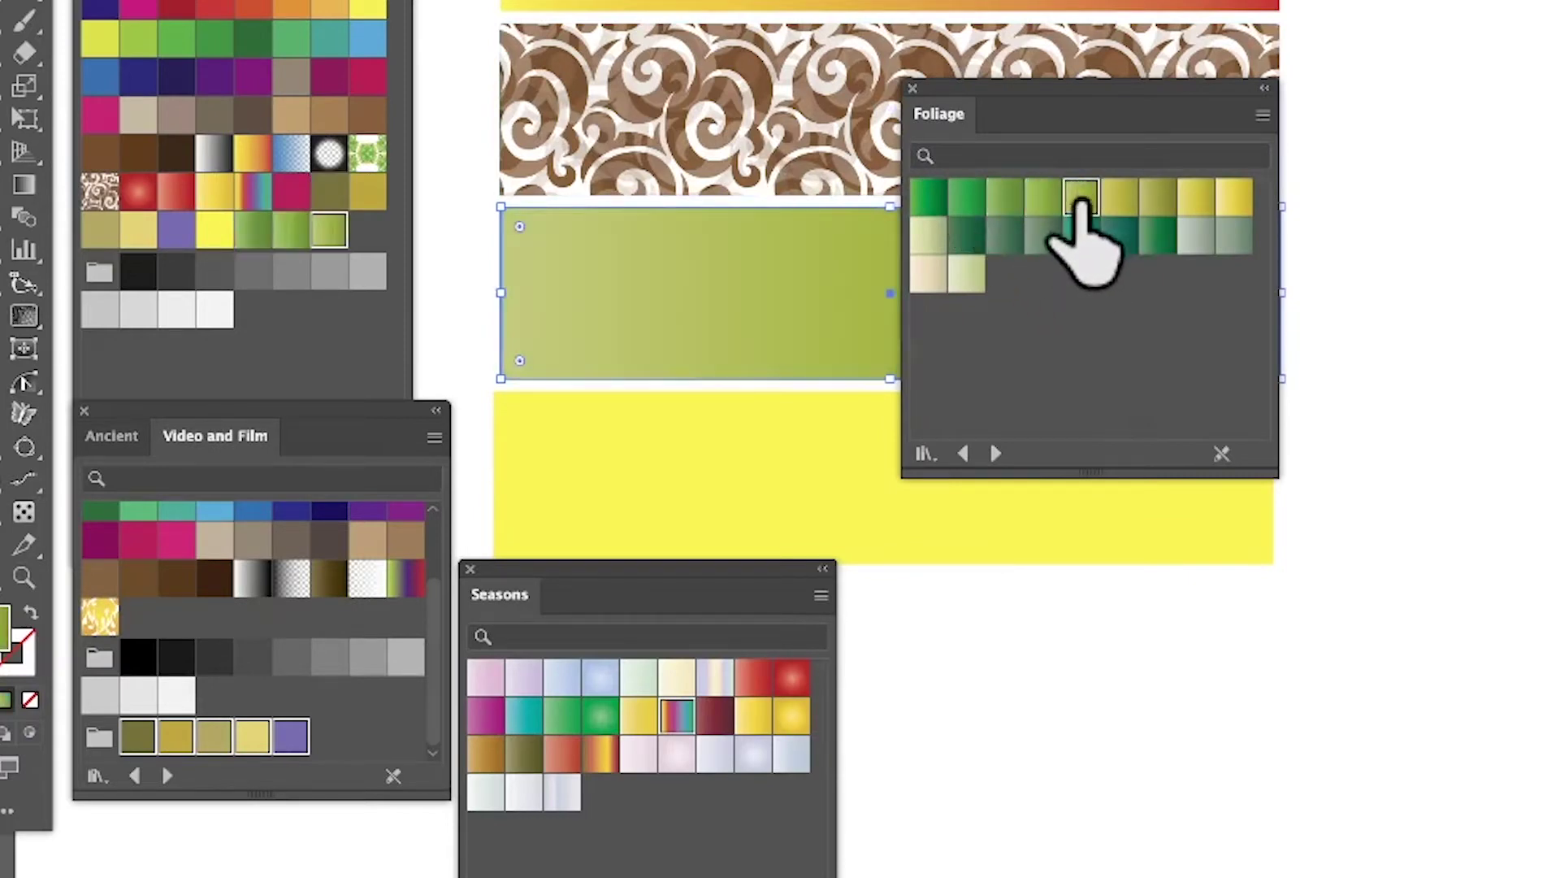
# Advance to the Gems and Jewels gradient library and apply its blue gradient to the selected rectangle
pyautogui.click(996, 453)
pyautogui.click(995, 453)
pyautogui.click(1005, 199)
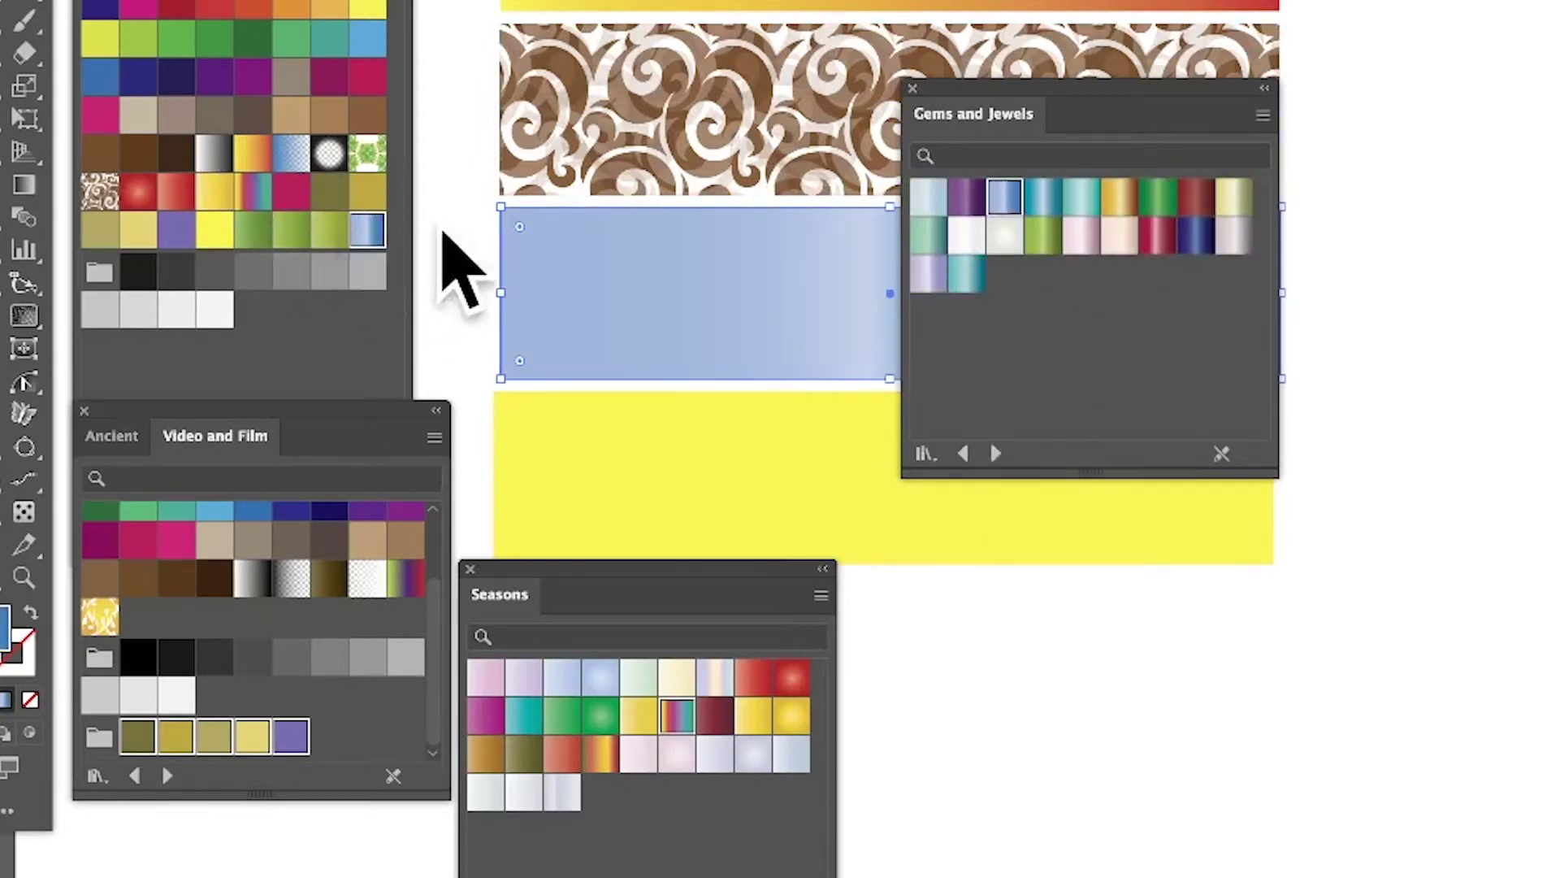
# Step forward past the Metals gradients to Stone and Brick, and go back one library to Spectrums
pyautogui.click(995, 453)
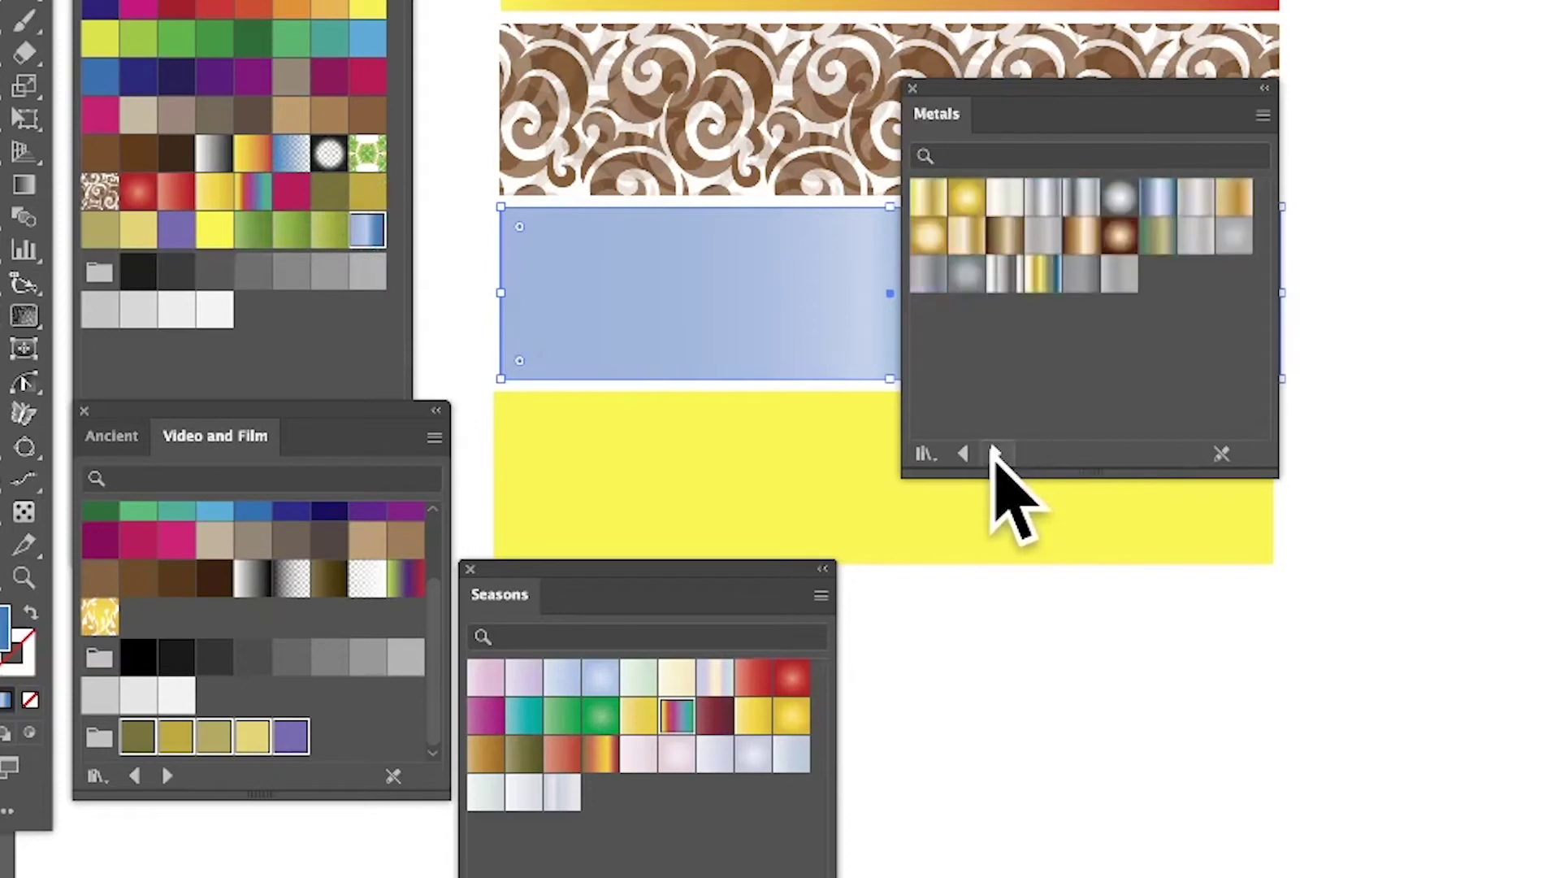
pyautogui.click(995, 452)
pyautogui.click(995, 452)
pyautogui.click(996, 453)
pyautogui.click(996, 453)
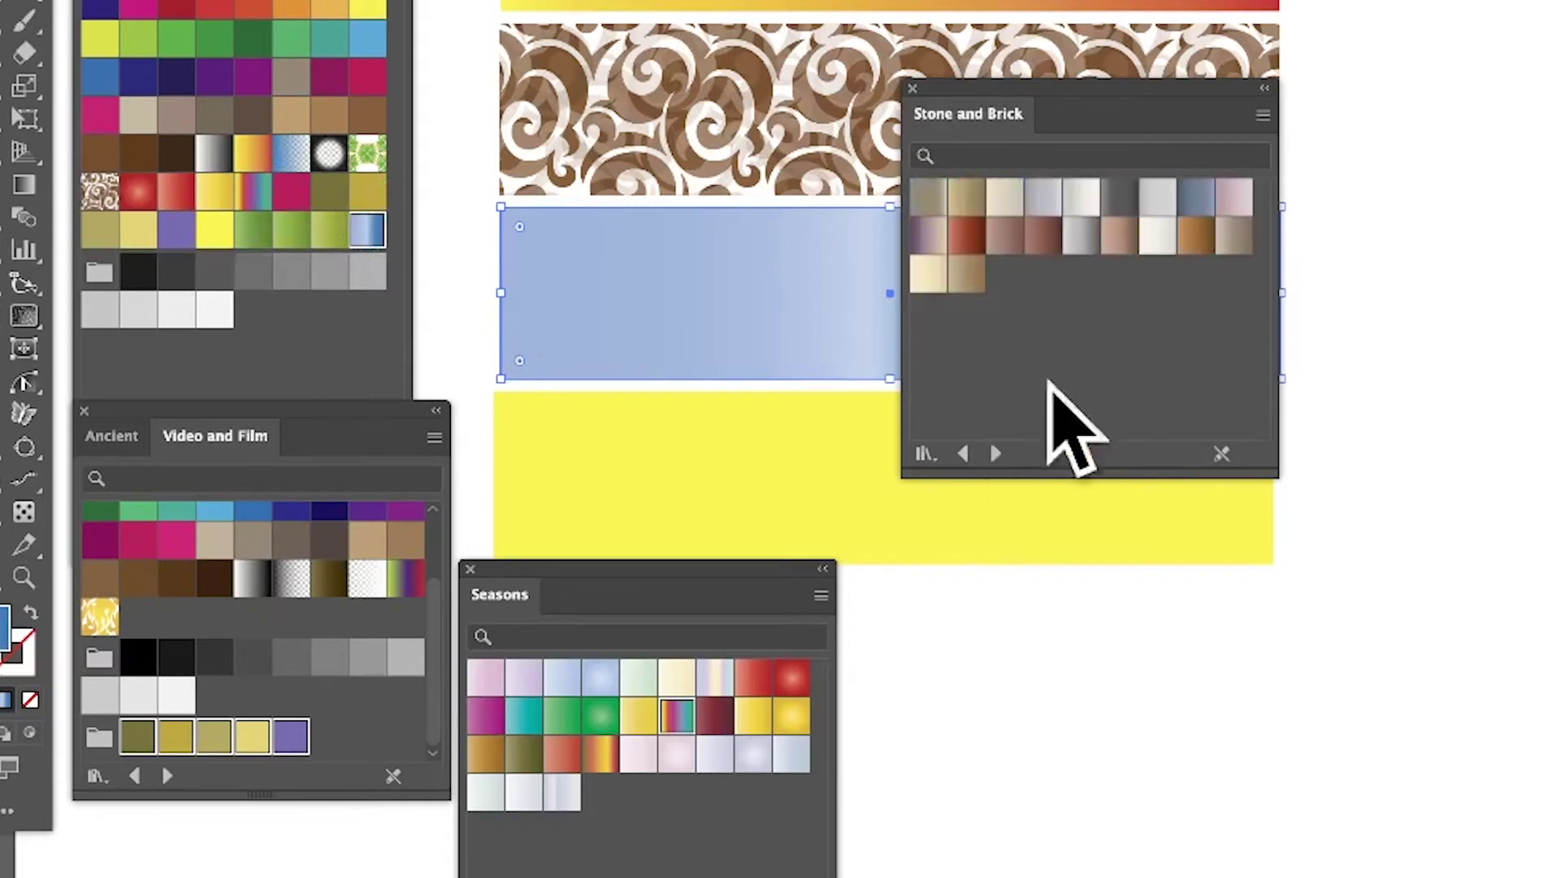
pyautogui.click(963, 453)
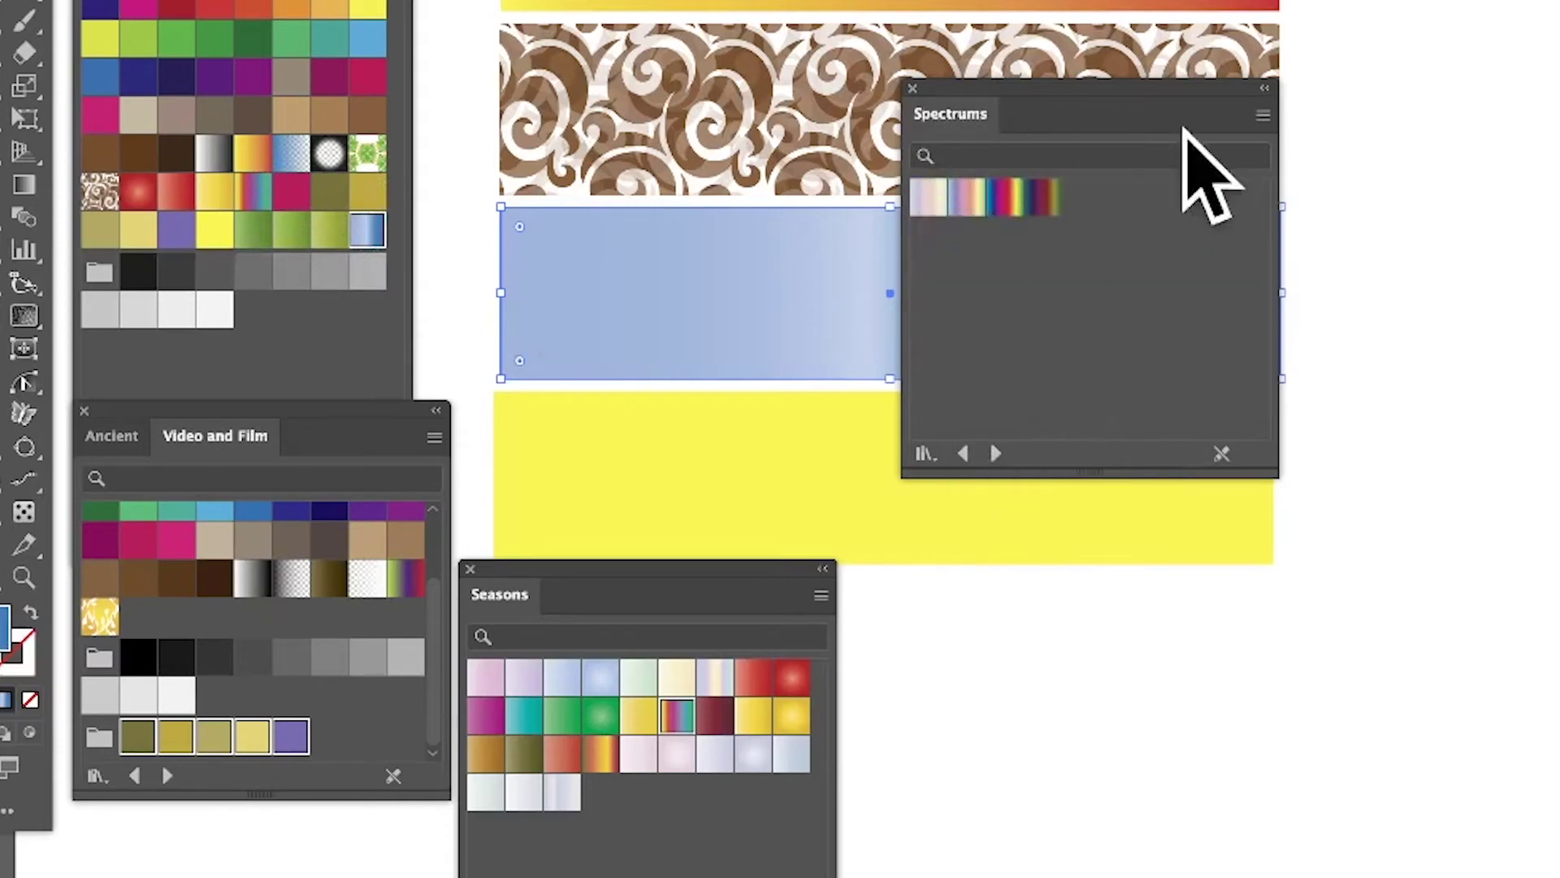
# Apply each of the four Spectrums gradients to the selected rectangle in turn, from the dark one to the palest
pyautogui.click(1028, 197)
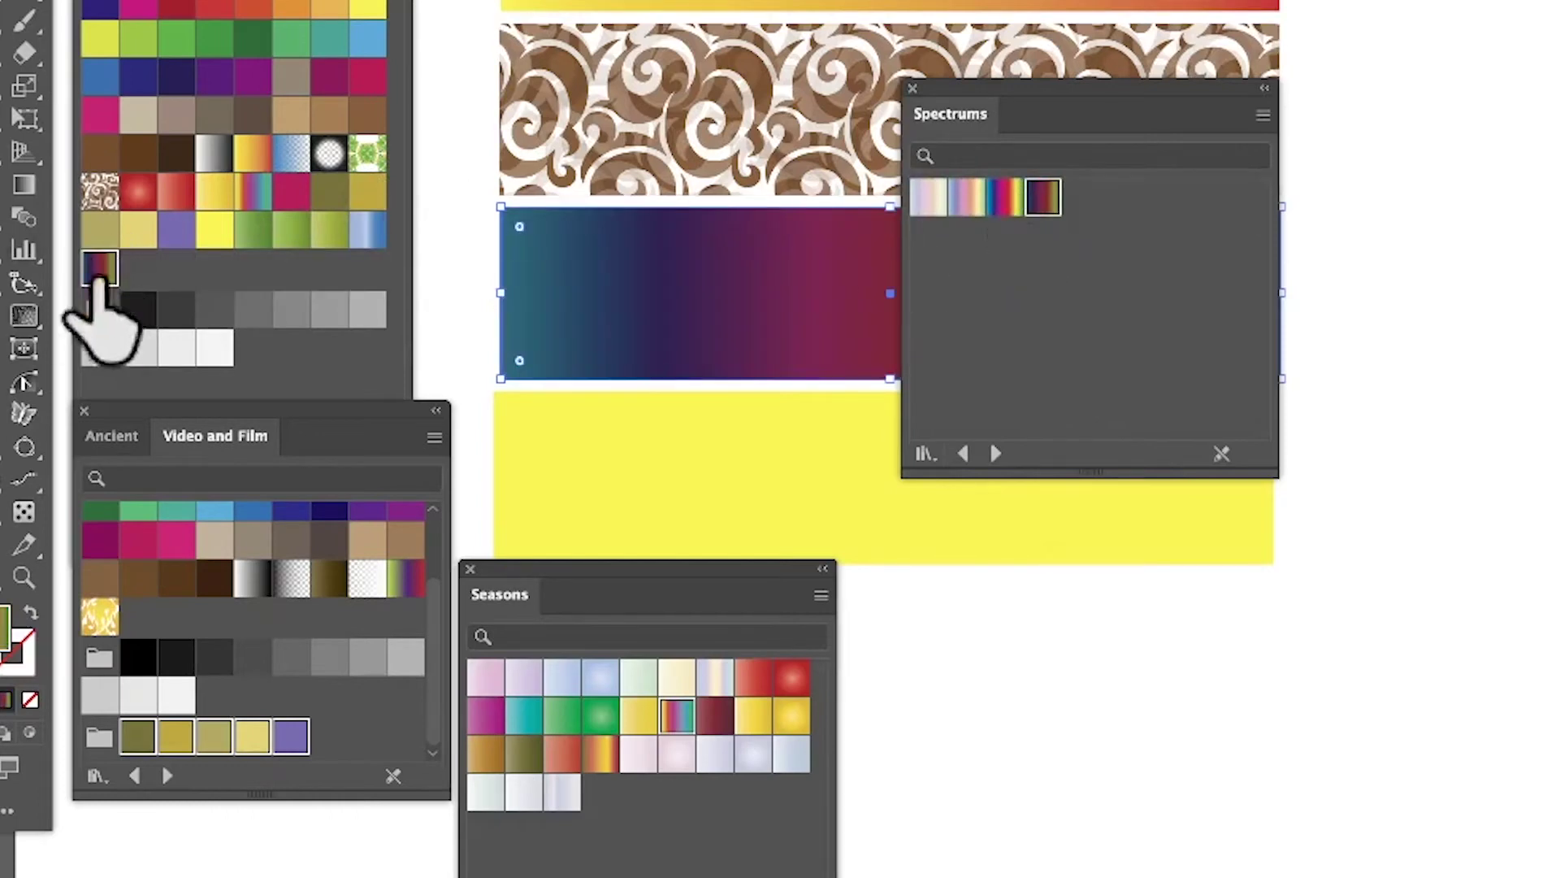
pyautogui.moveTo(148, 240); pyautogui.dragTo(1022, 187)
pyautogui.click(1006, 198)
pyautogui.click(967, 197)
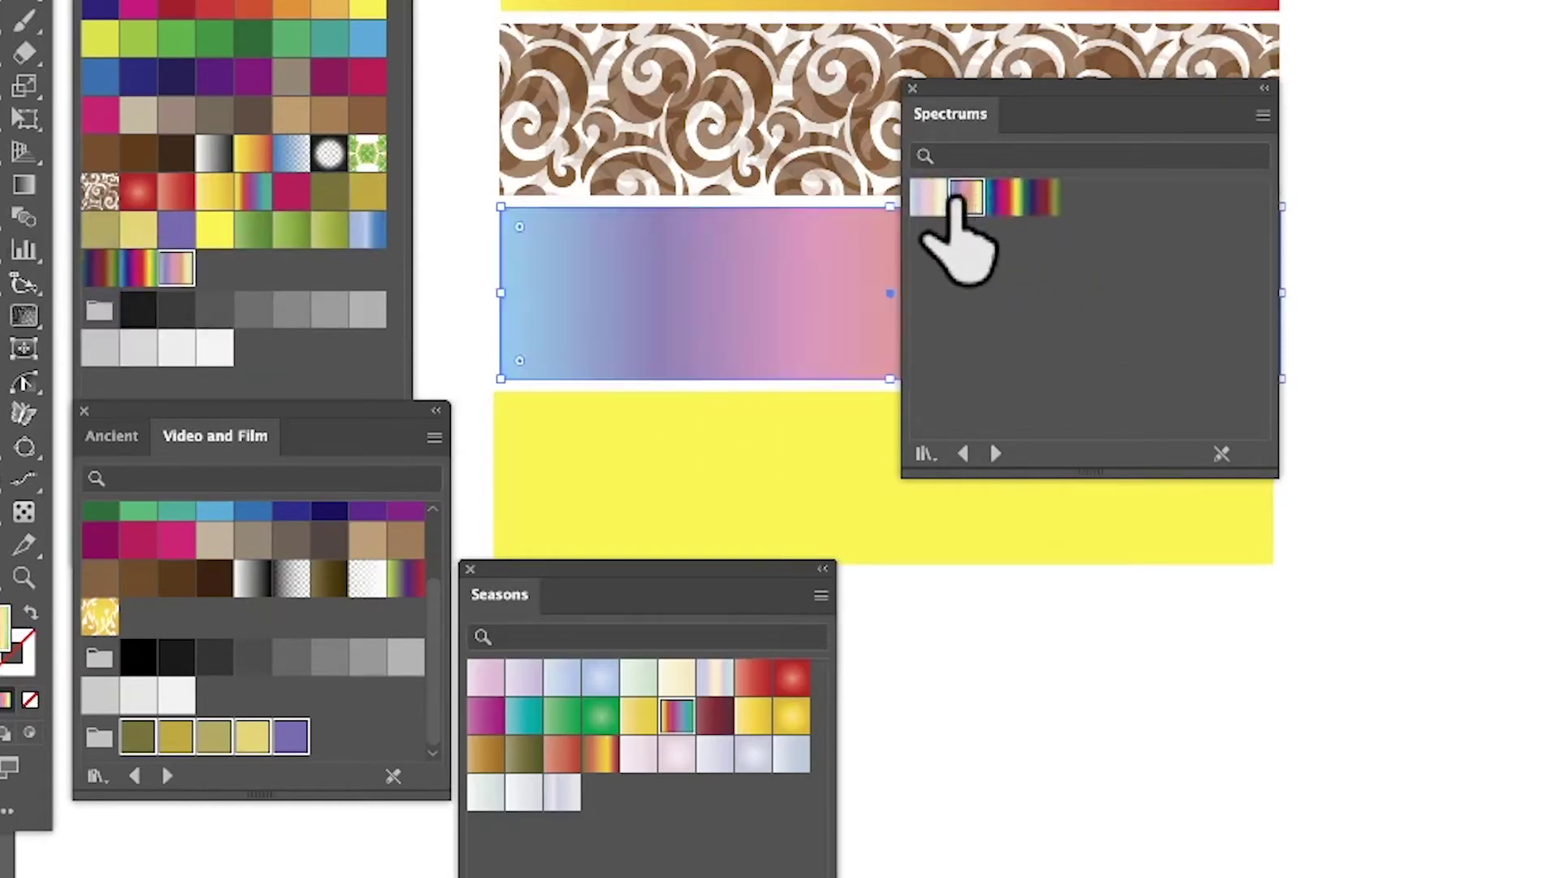
pyautogui.click(929, 197)
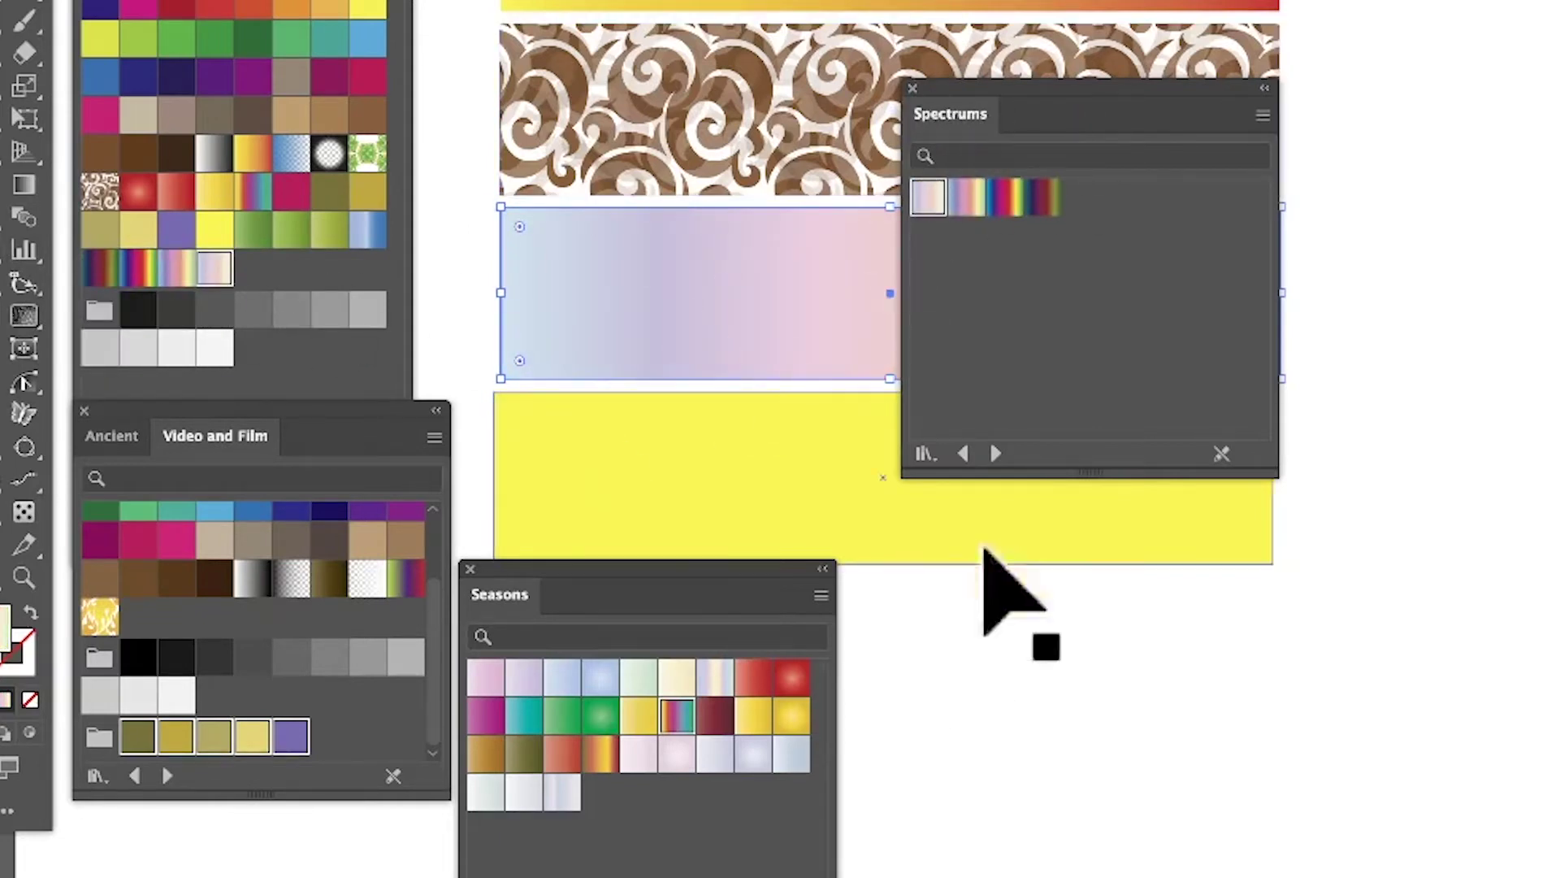
# Step forward past Kids Stuff, Metal, Foliage and Stone and Brick to the Neutral library, and review the Gradients category in the library list
pyautogui.click(997, 453)
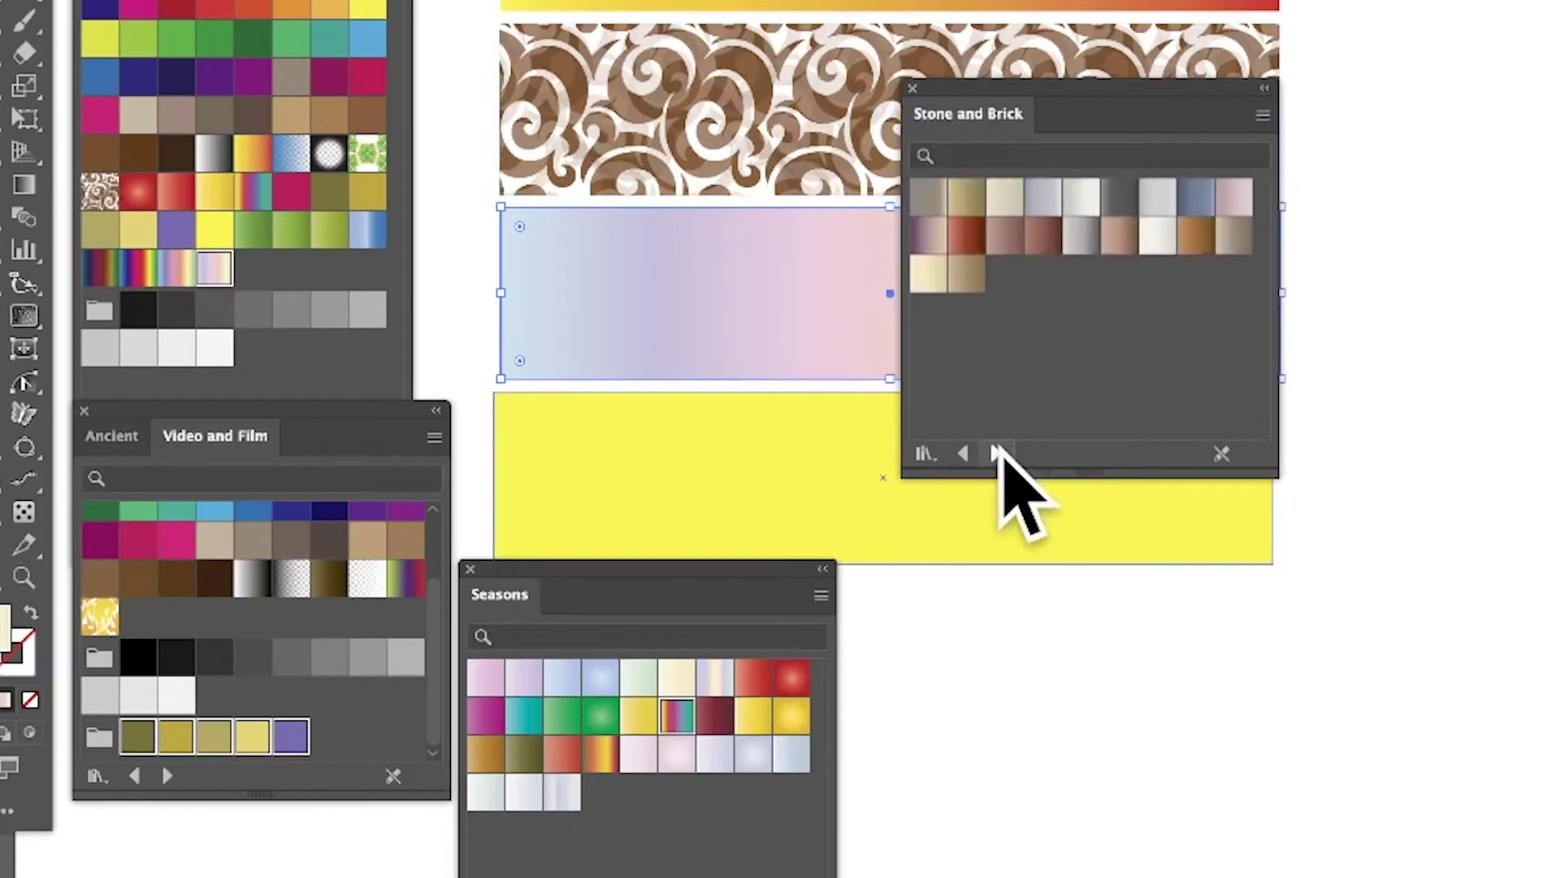
pyautogui.click(997, 454)
pyautogui.click(997, 453)
pyautogui.click(996, 453)
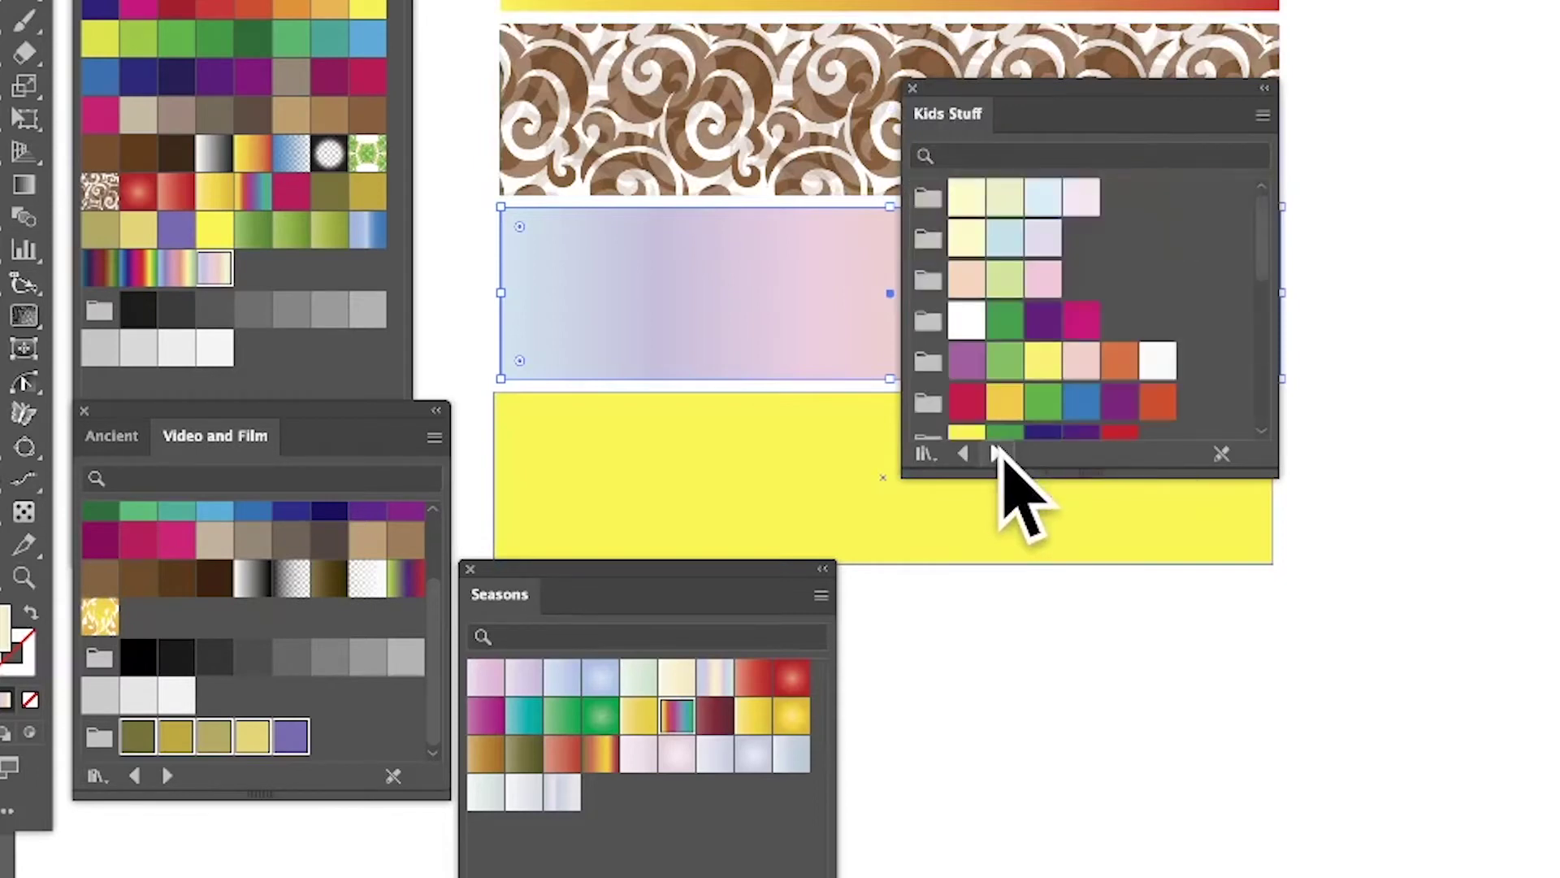
pyautogui.click(996, 453)
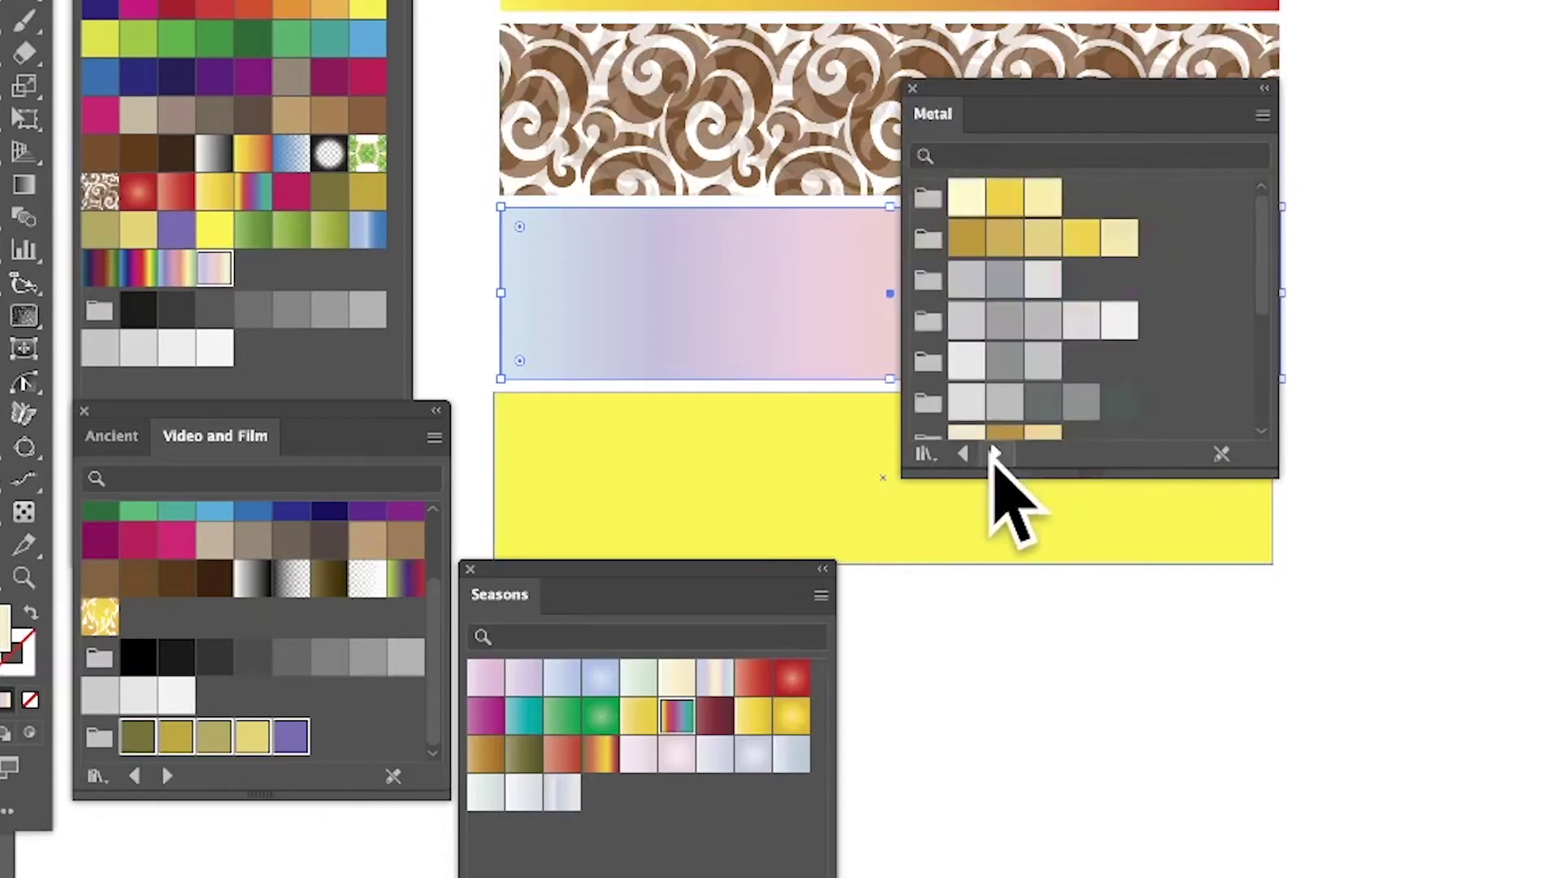
pyautogui.click(997, 453)
pyautogui.click(996, 454)
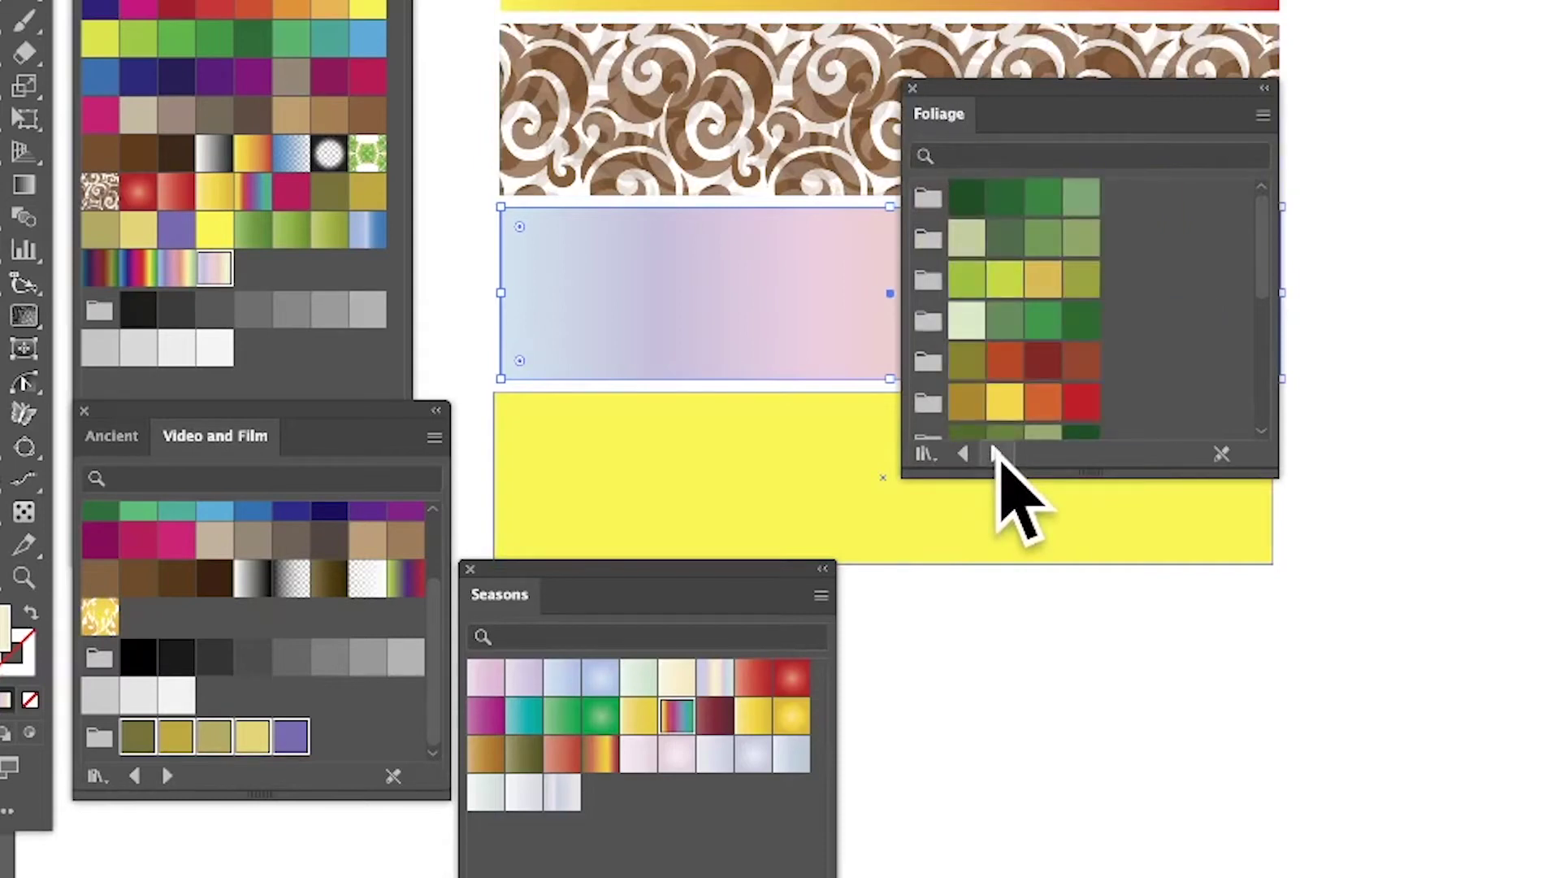
pyautogui.click(998, 452)
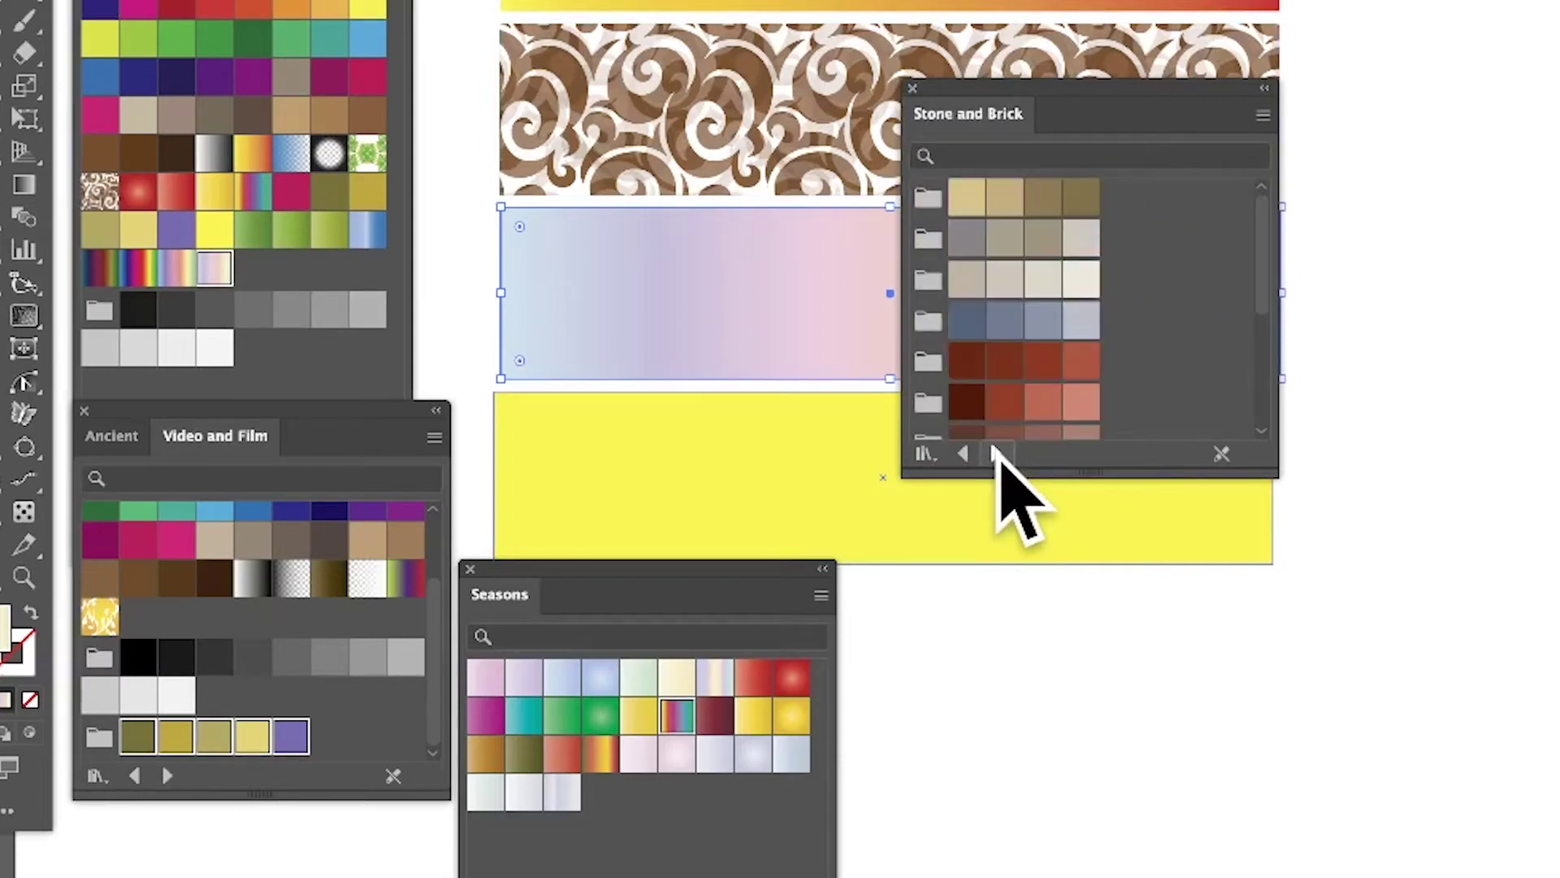
pyautogui.click(998, 452)
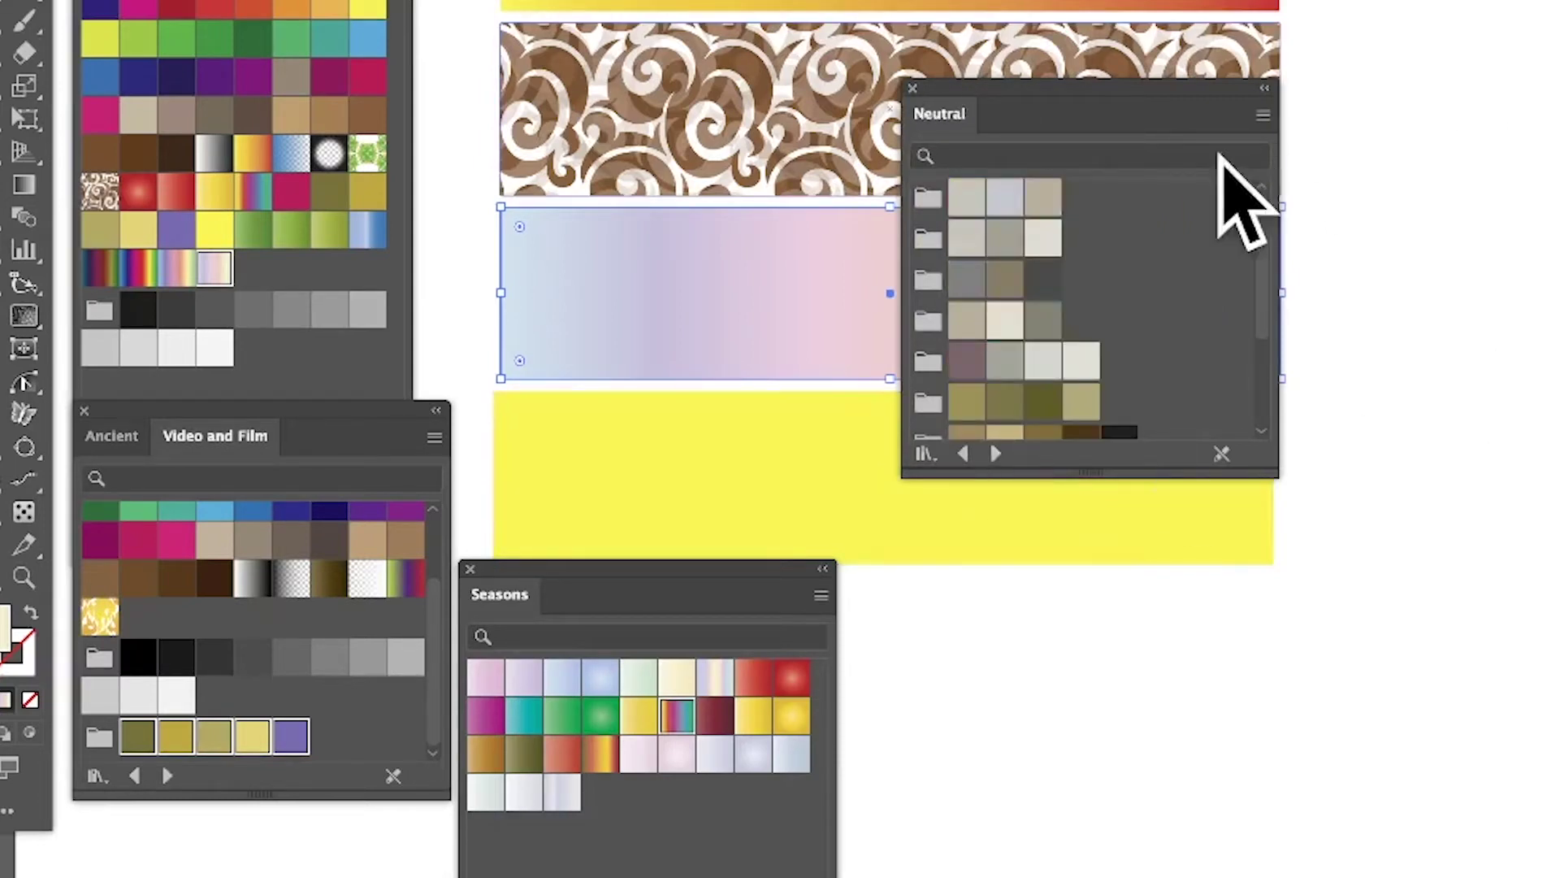
pyautogui.click(925, 453)
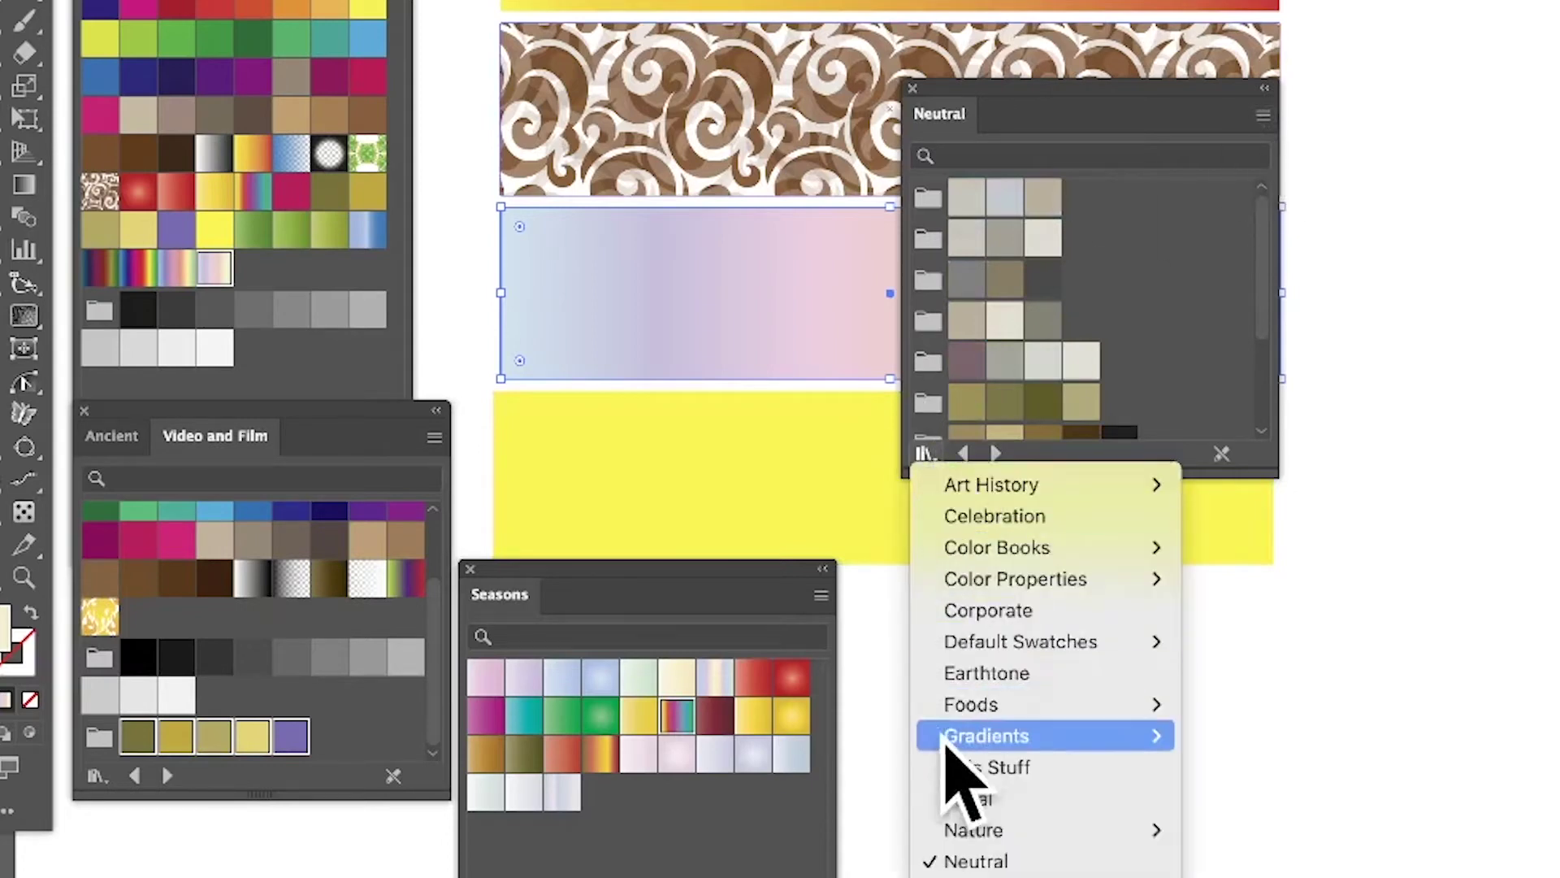
pyautogui.moveTo(1146, 736)
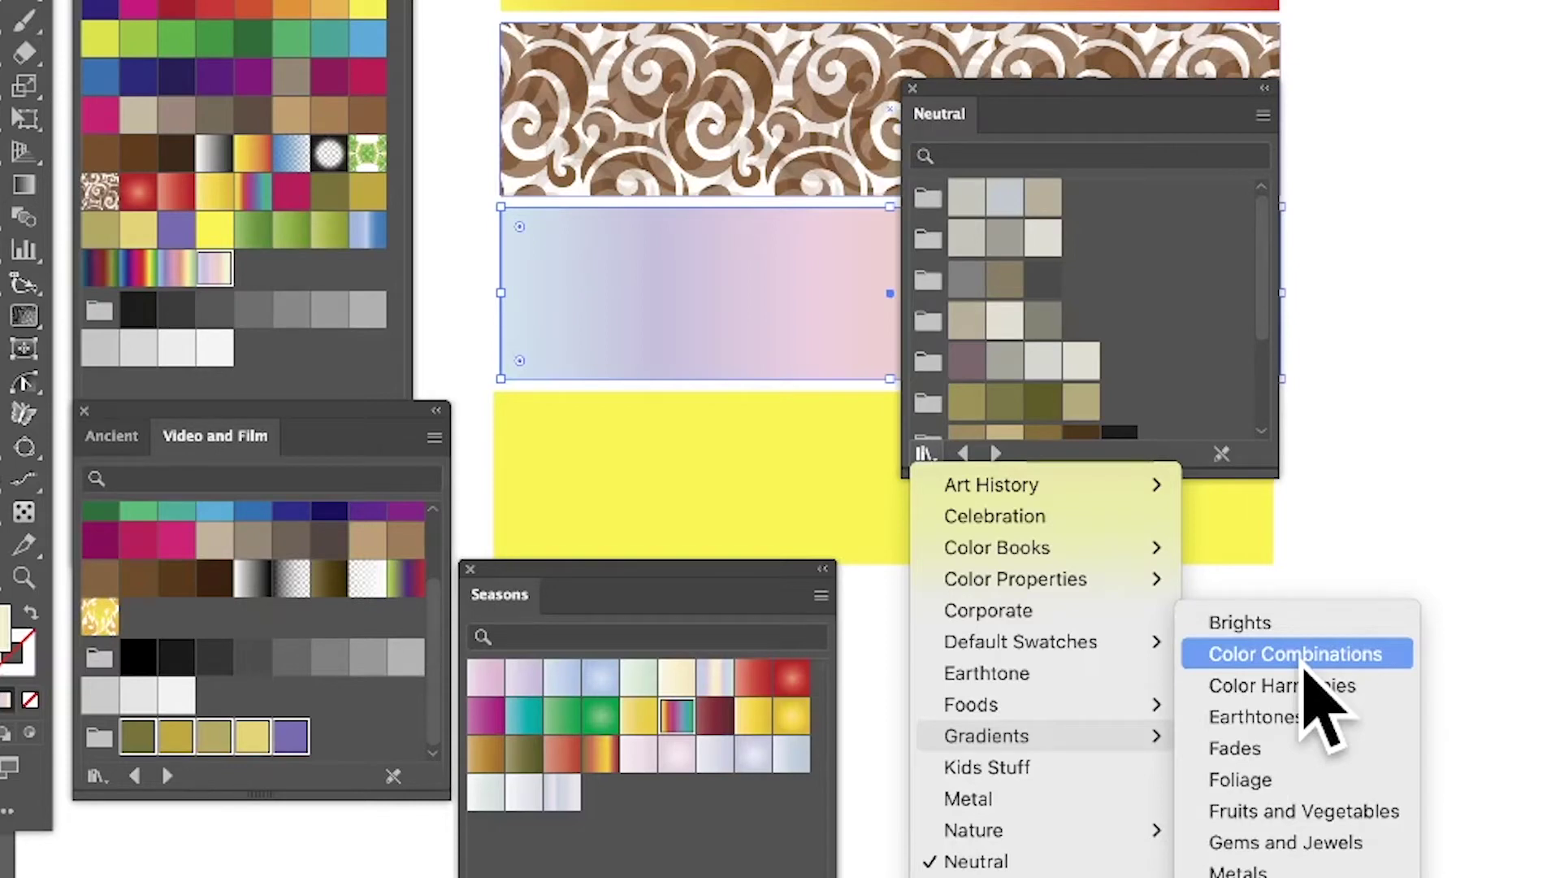
pyautogui.click(1173, 462)
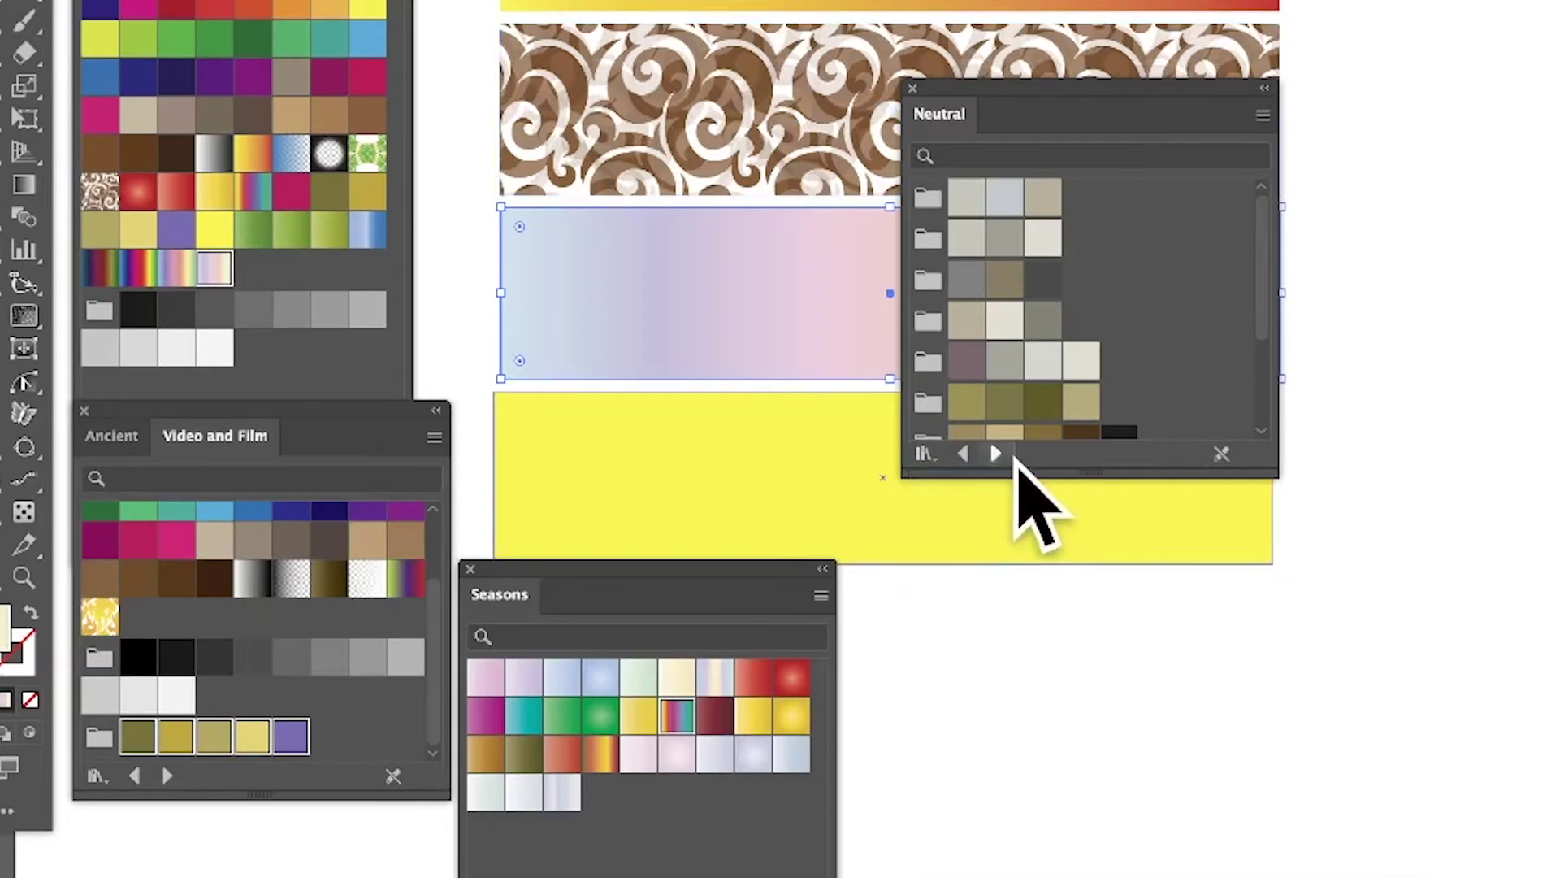
# Move on to the Basic Graphics_Dots library and fill the selected rectangle with four of its dot patterns in turn, ending with a denser one
pyautogui.click(996, 454)
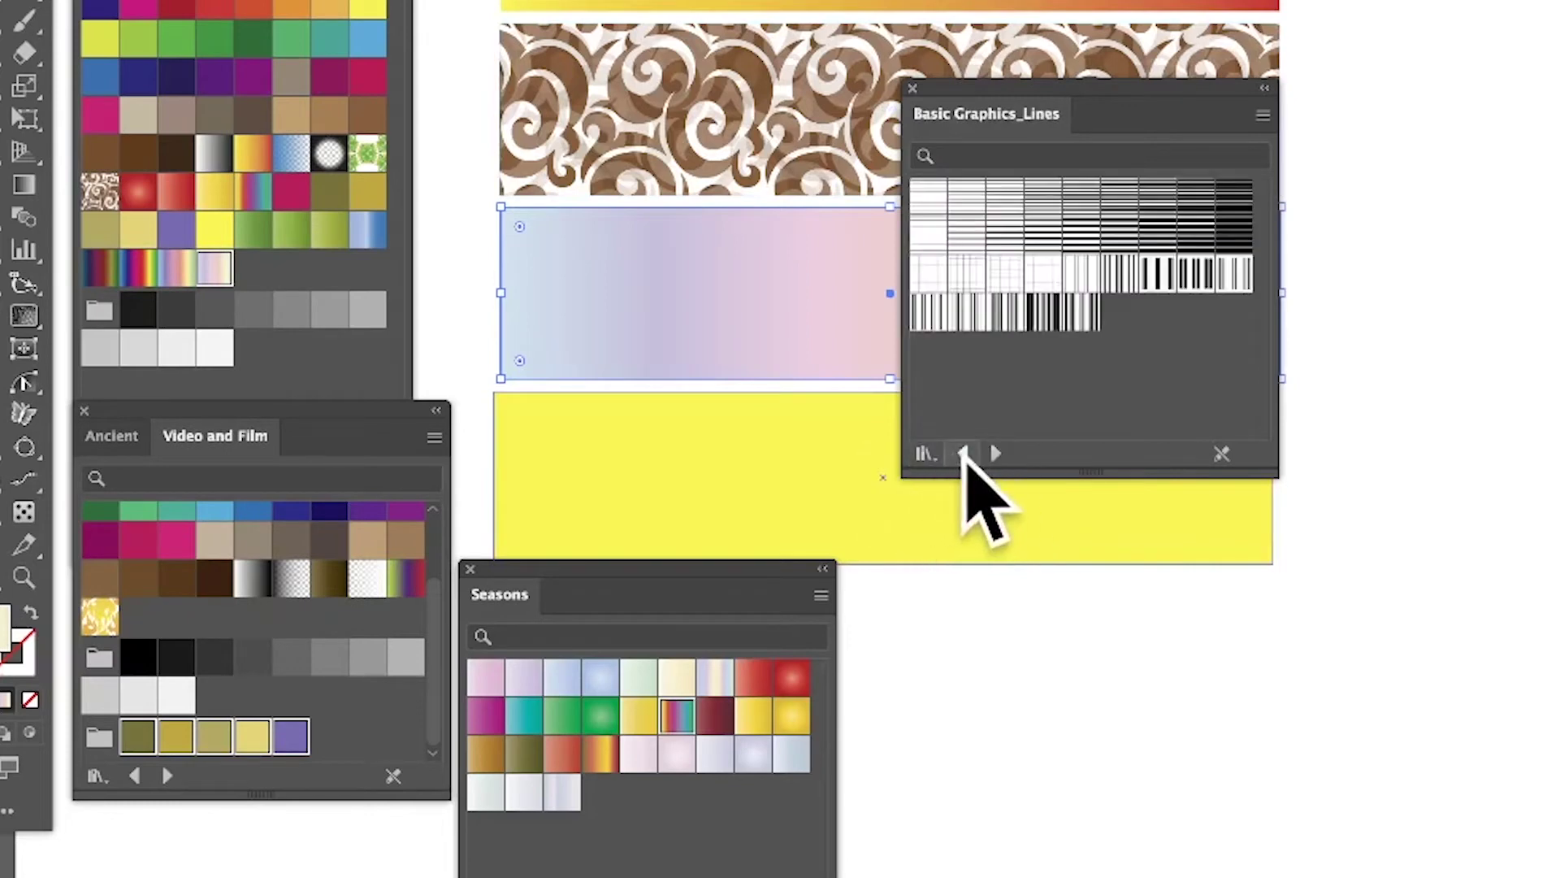
pyautogui.click(963, 454)
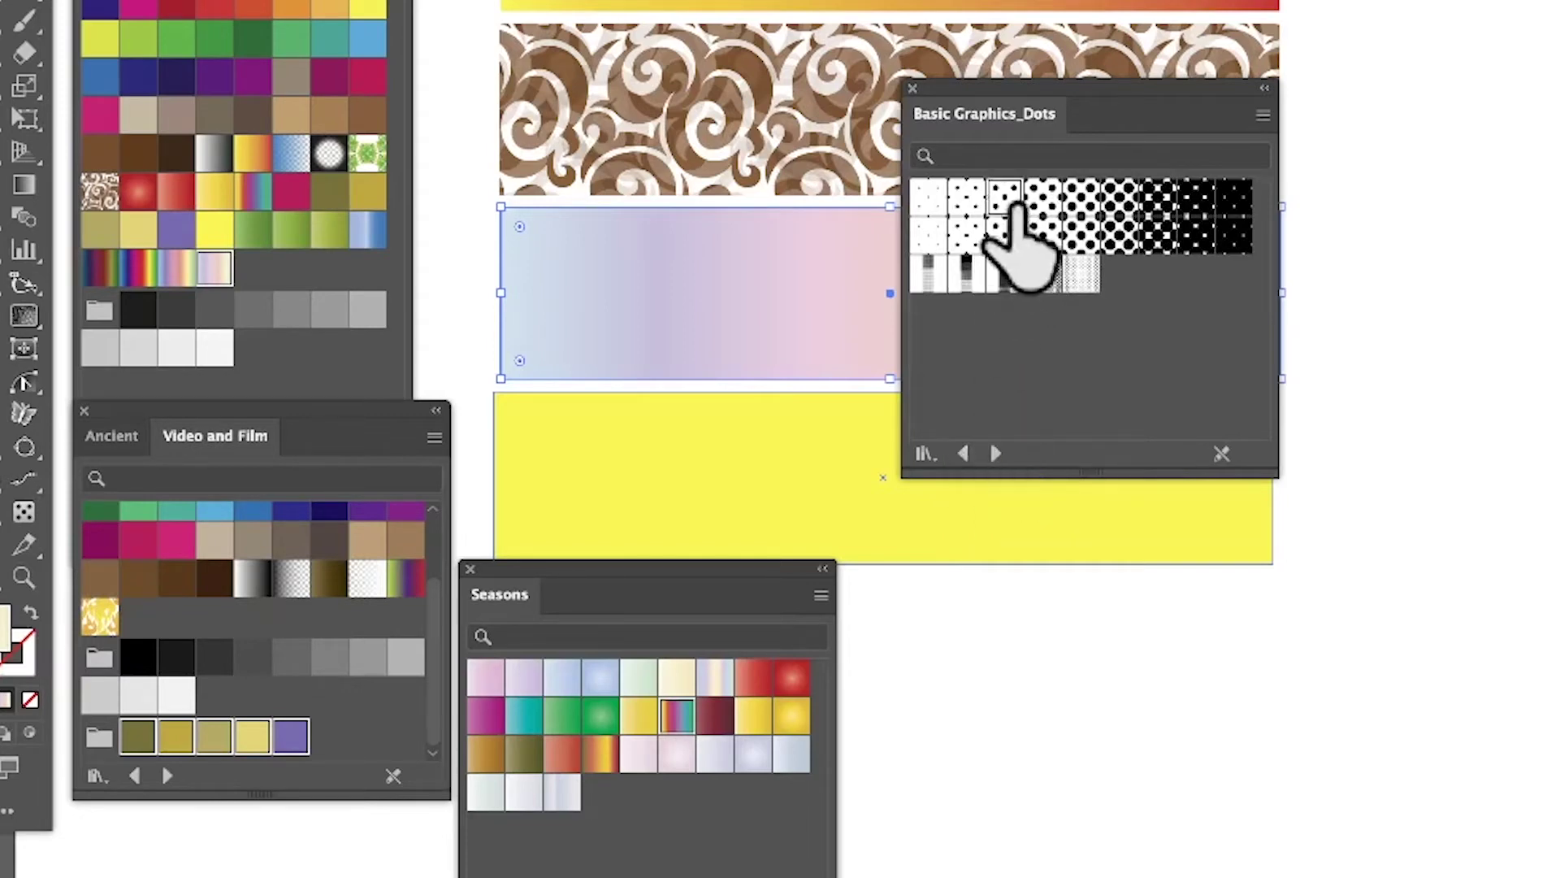
pyautogui.click(1043, 199)
pyautogui.click(1077, 200)
pyautogui.click(1099, 205)
pyautogui.click(1085, 234)
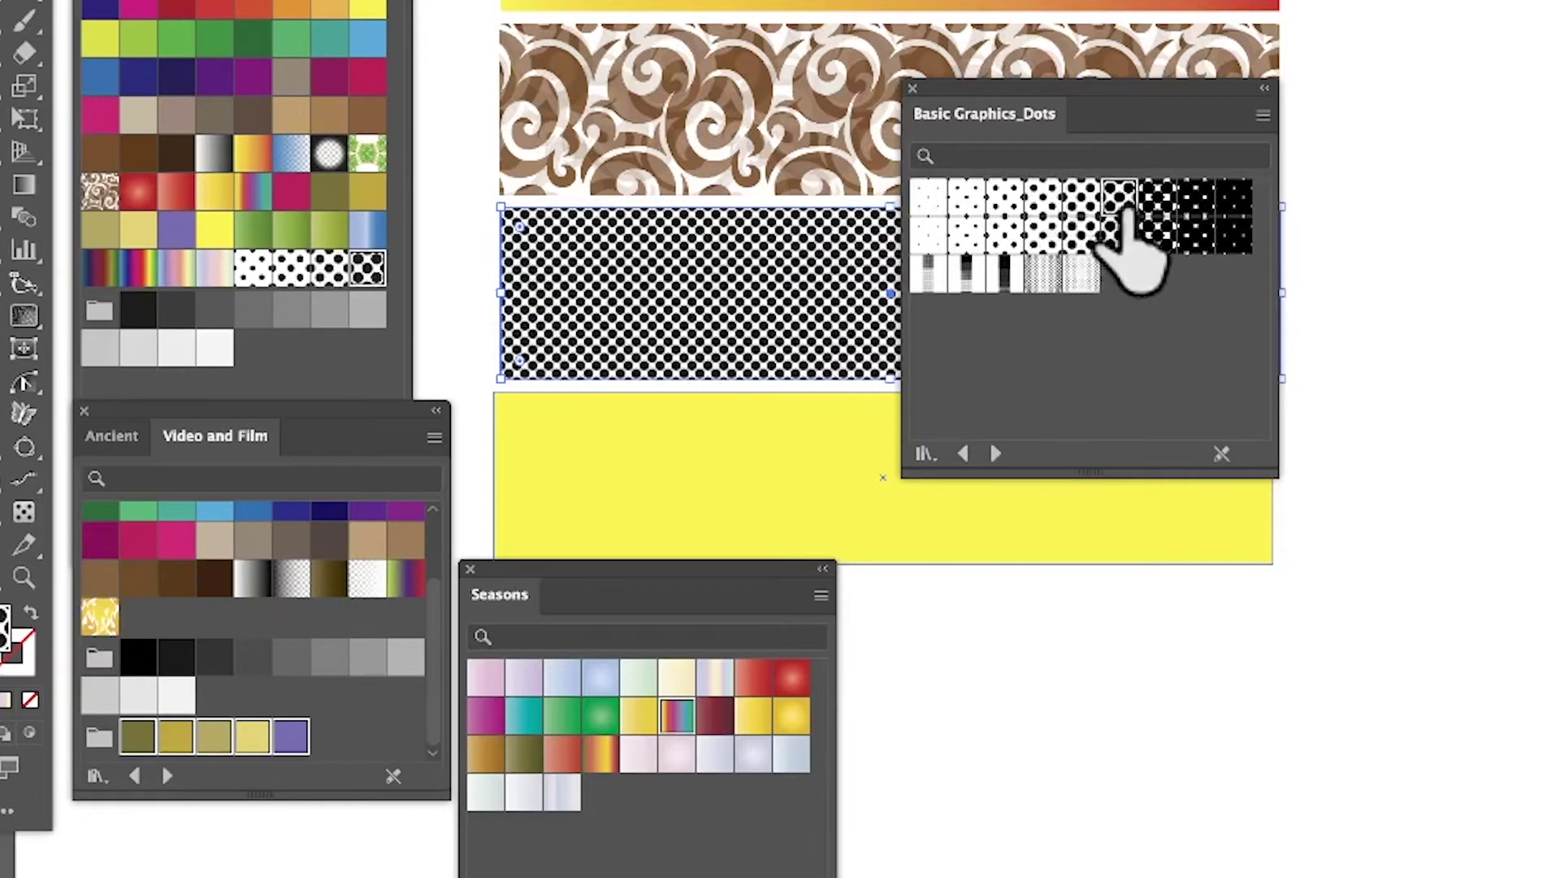
# Fill the selected rectangle with six more Basic Graphics_Dots patterns in turn, finishing with the first of the graduated dot patterns
pyautogui.click(1120, 200)
pyautogui.click(1120, 235)
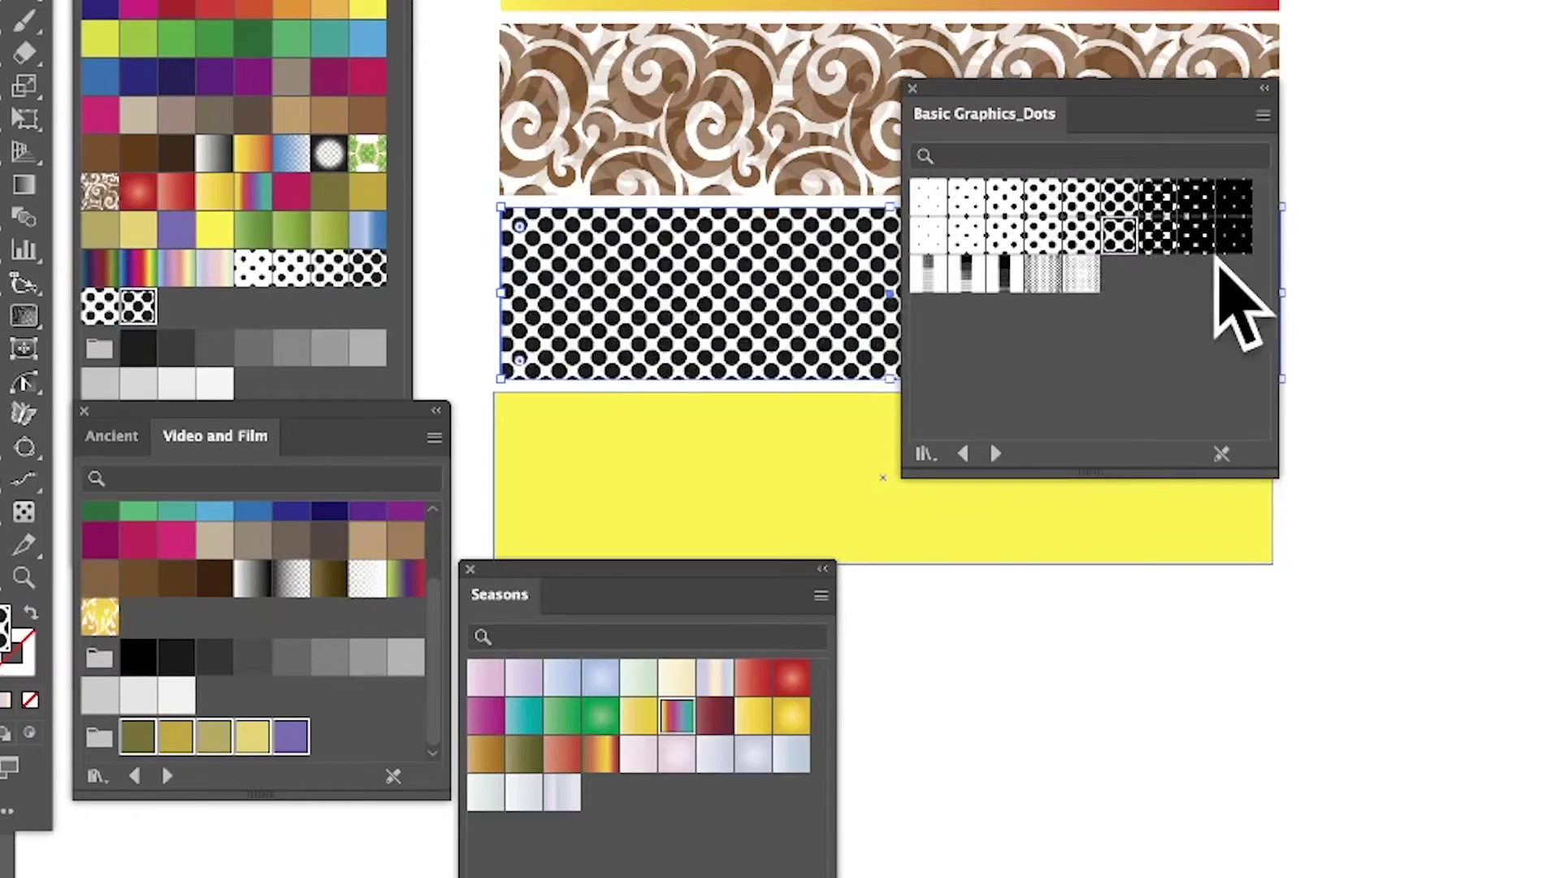
pyautogui.click(1159, 238)
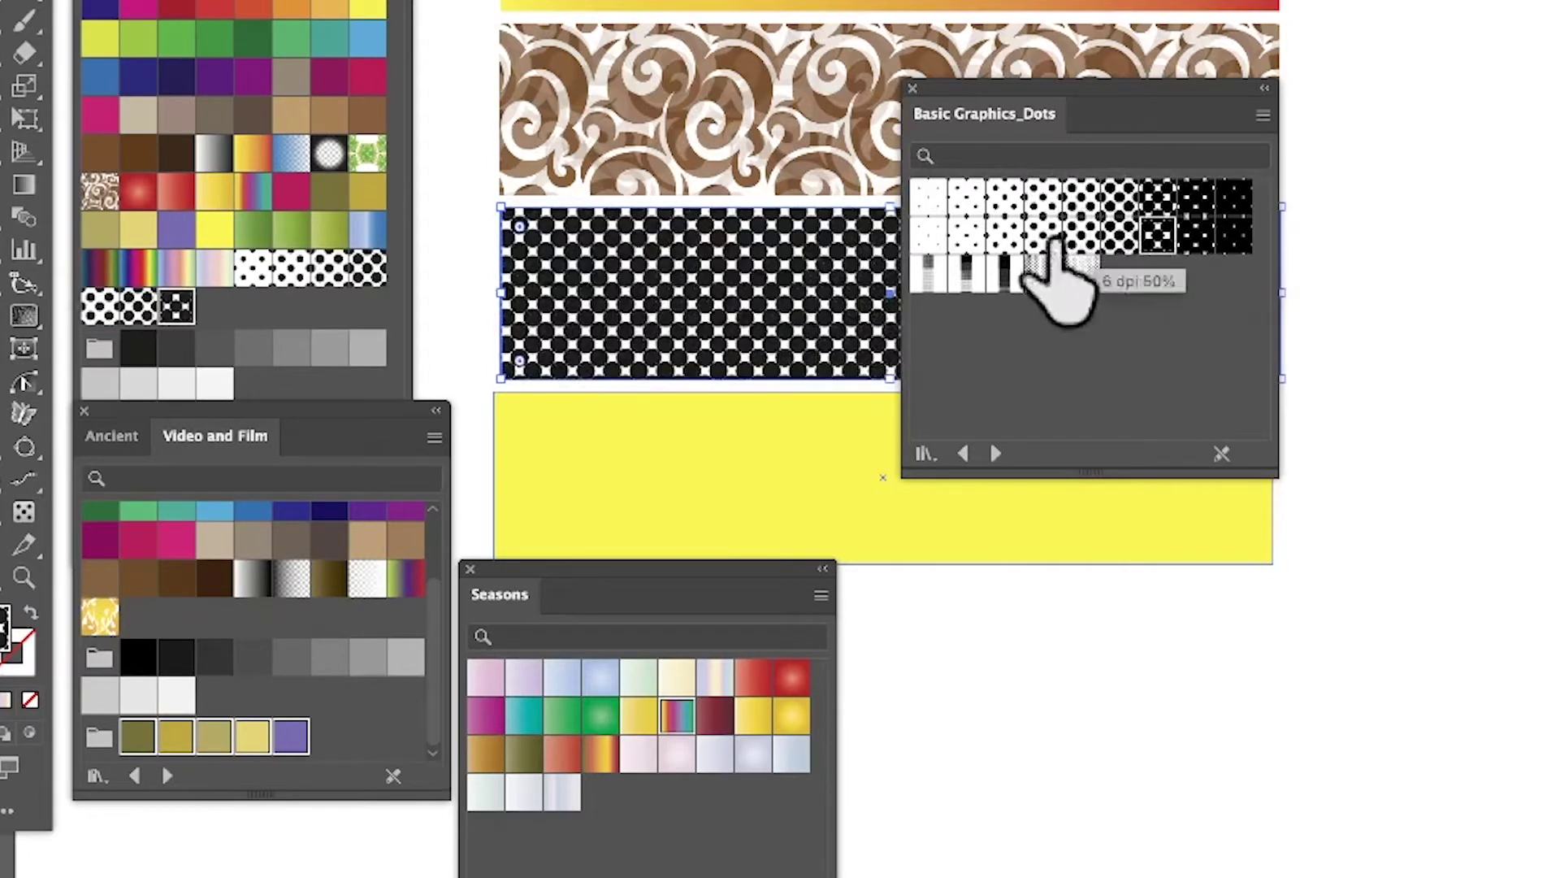
pyautogui.click(966, 236)
pyautogui.click(966, 273)
pyautogui.click(930, 274)
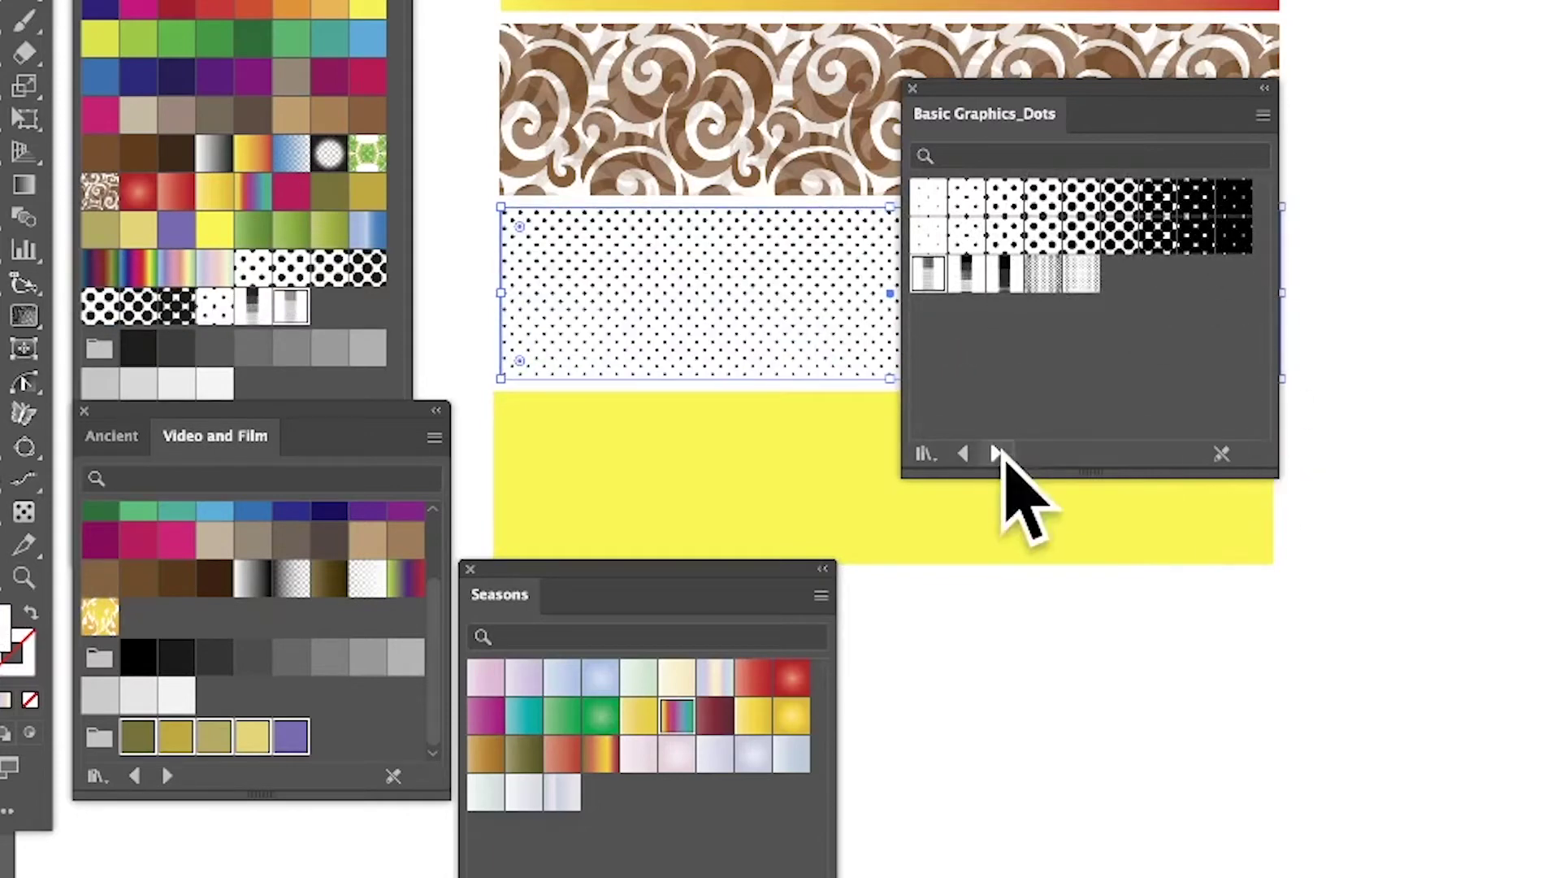
# Step forward past Basic Graphics_Textures, Vonster Patterns and Nature_Animal Skins to the Analogous library
pyautogui.click(996, 453)
pyautogui.click(997, 452)
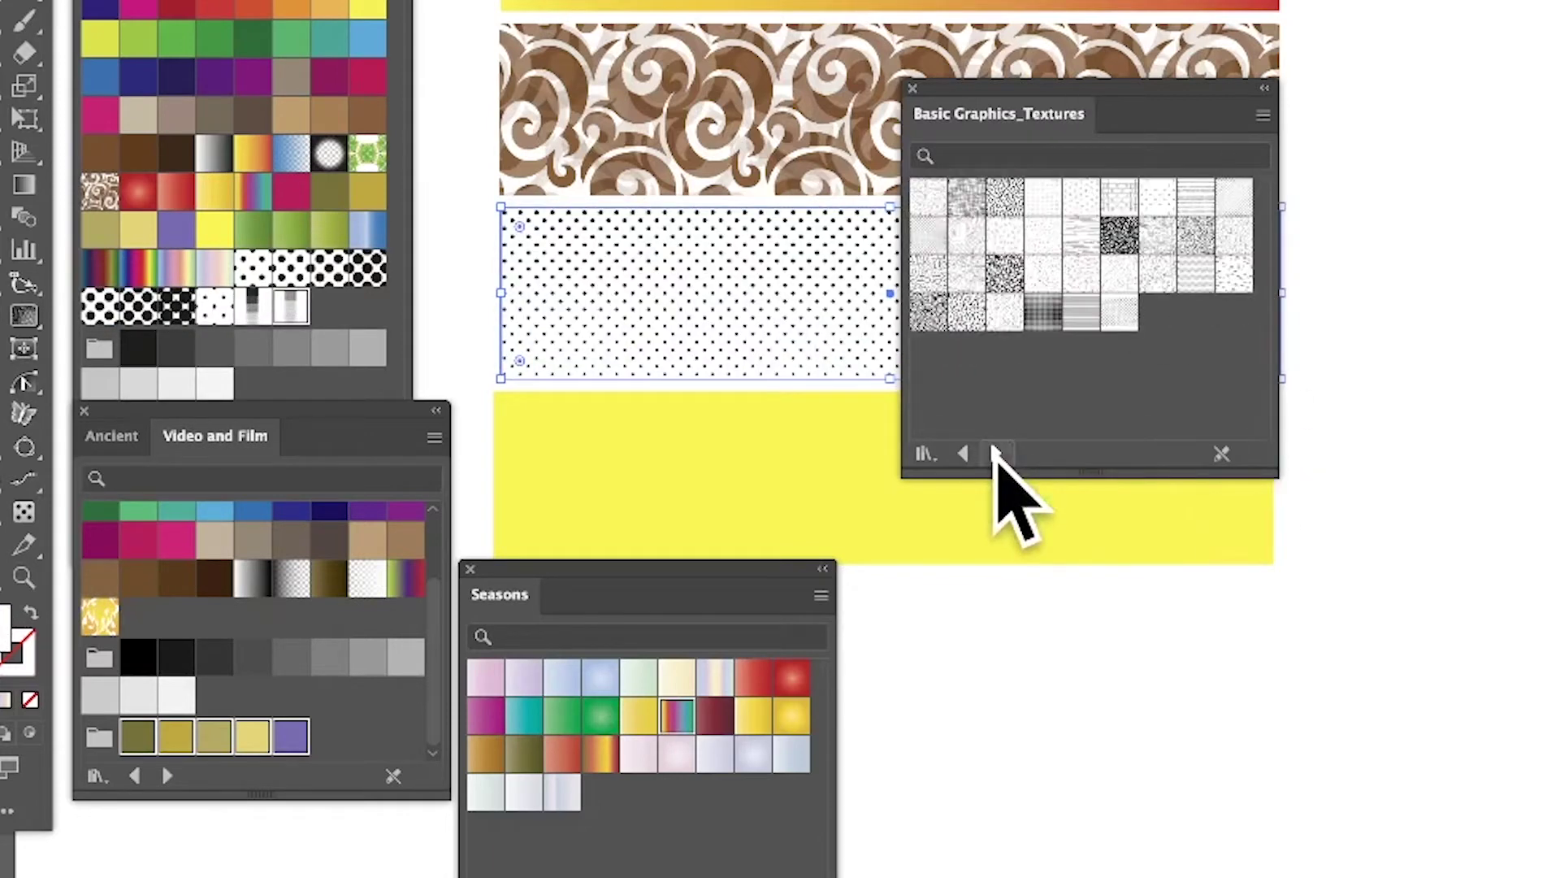
pyautogui.click(997, 452)
pyautogui.click(996, 453)
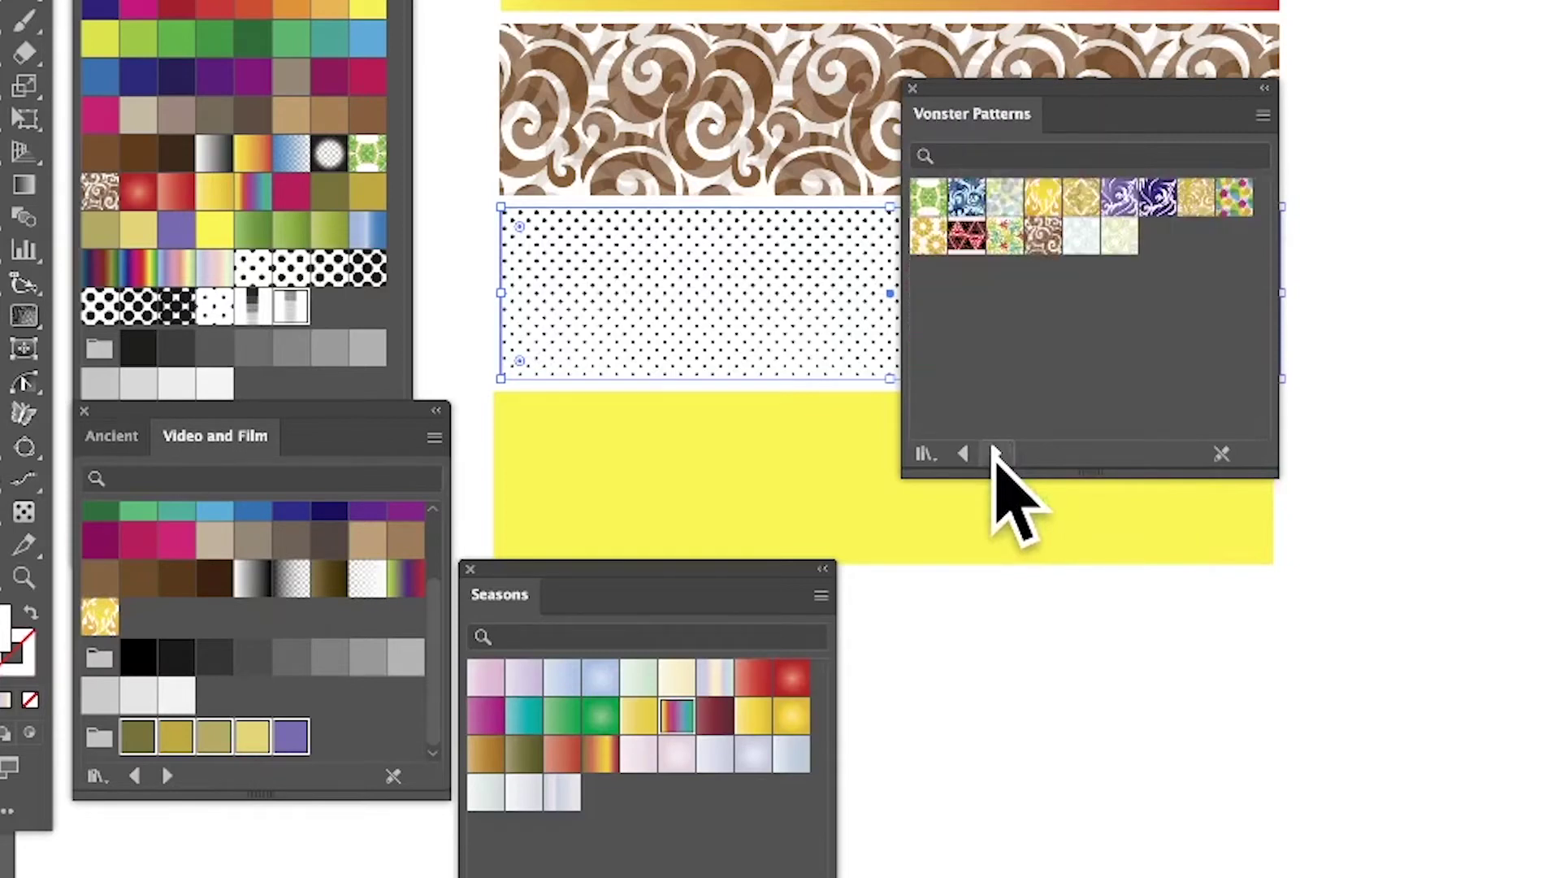
pyautogui.click(996, 453)
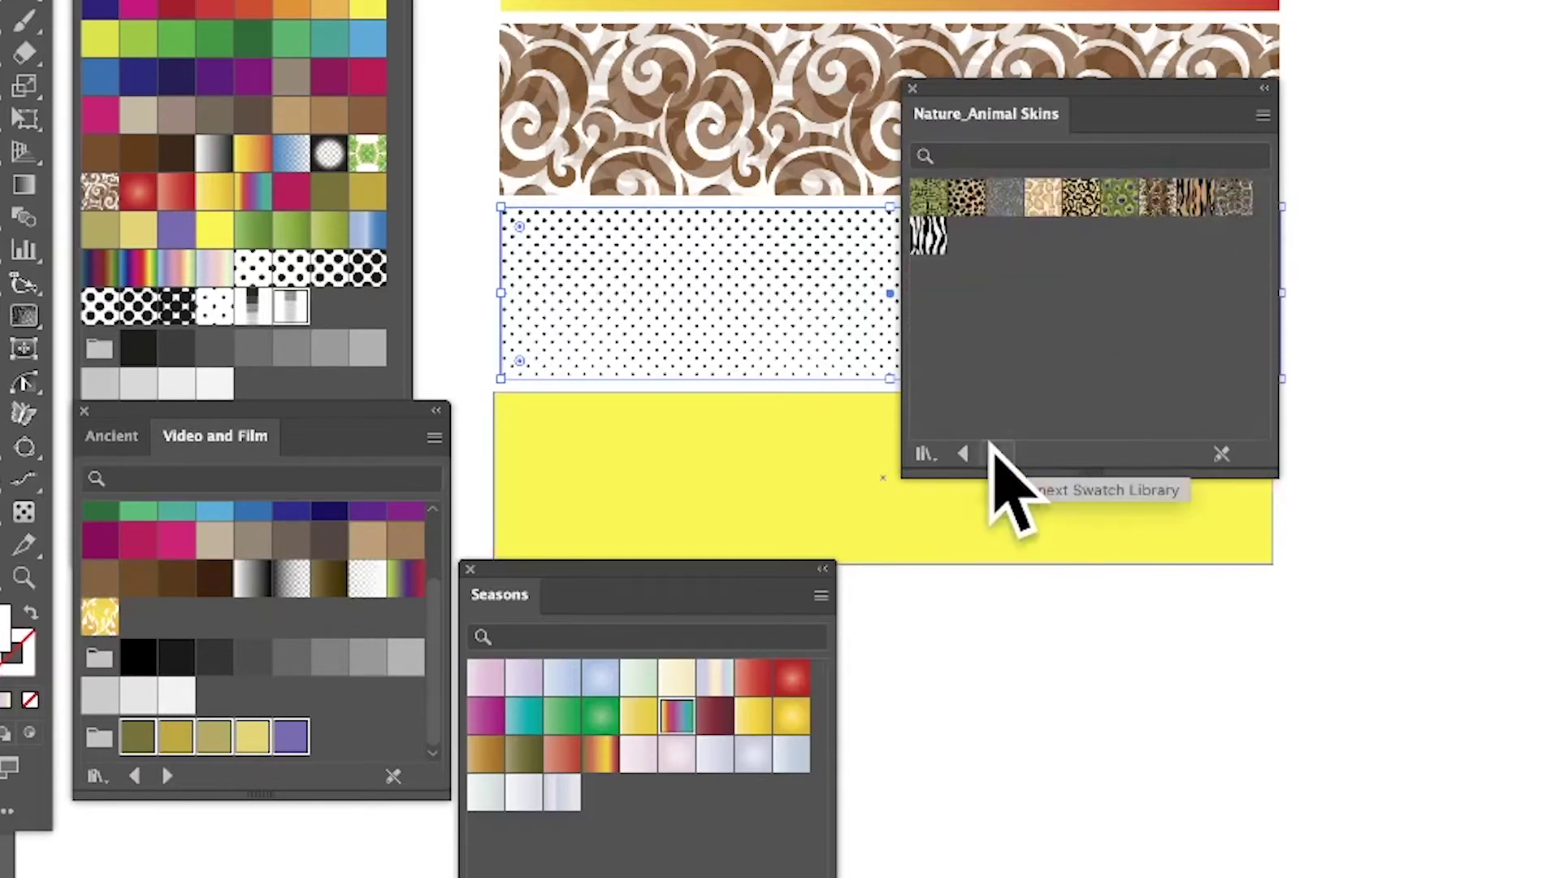
pyautogui.click(996, 453)
pyautogui.click(996, 453)
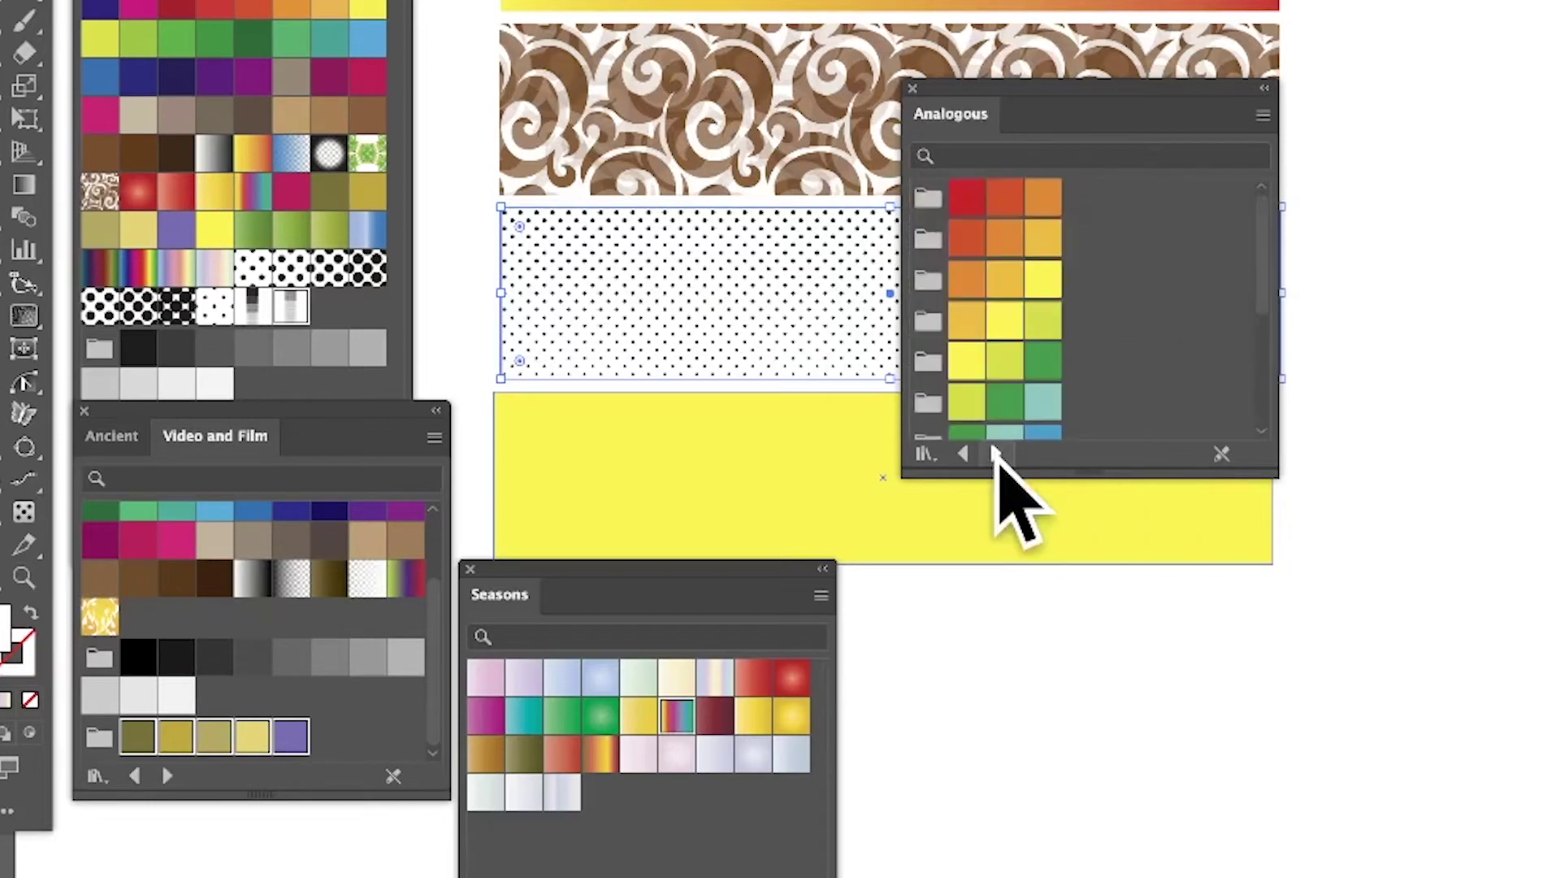
# Step forward past Complementary and Split Complementary to the Tetrad library, and fill the selected rectangle with the blue from its third group
pyautogui.click(995, 452)
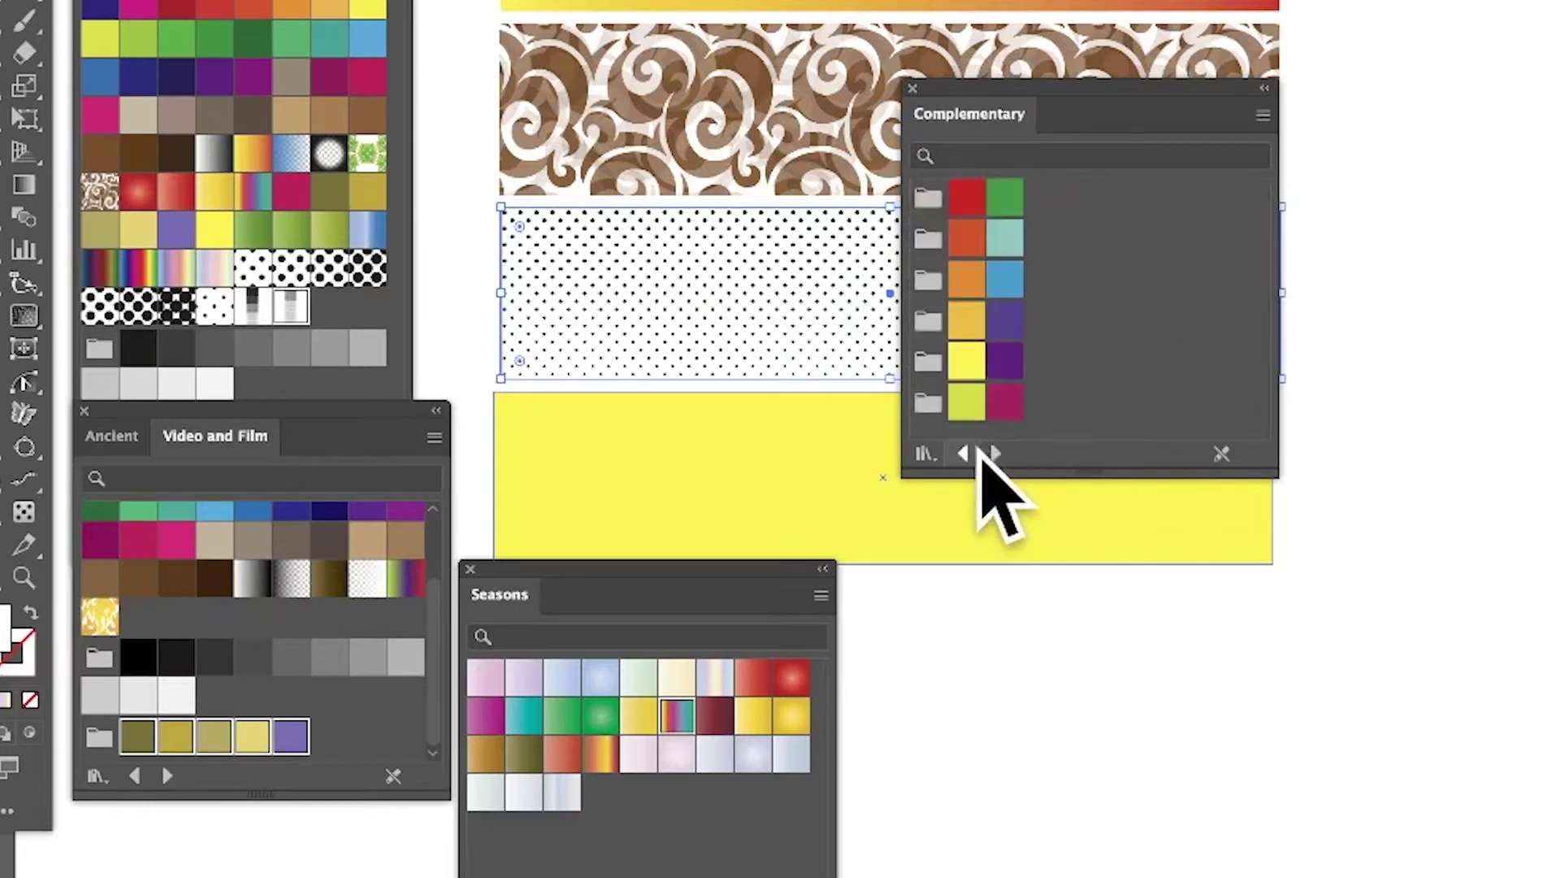
pyautogui.click(996, 453)
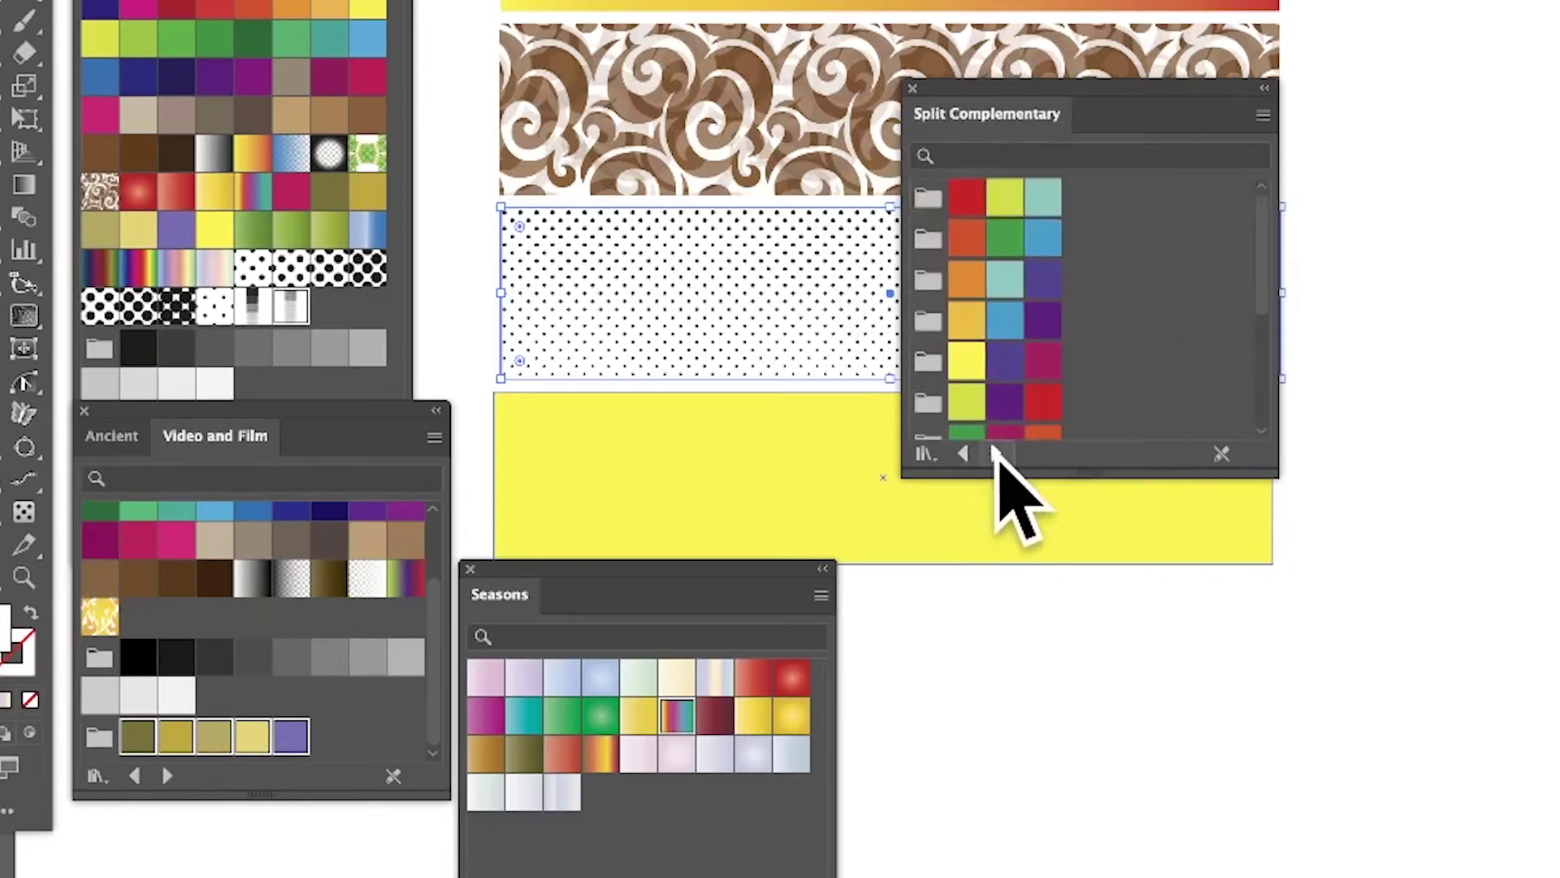
pyautogui.click(996, 452)
pyautogui.click(1047, 281)
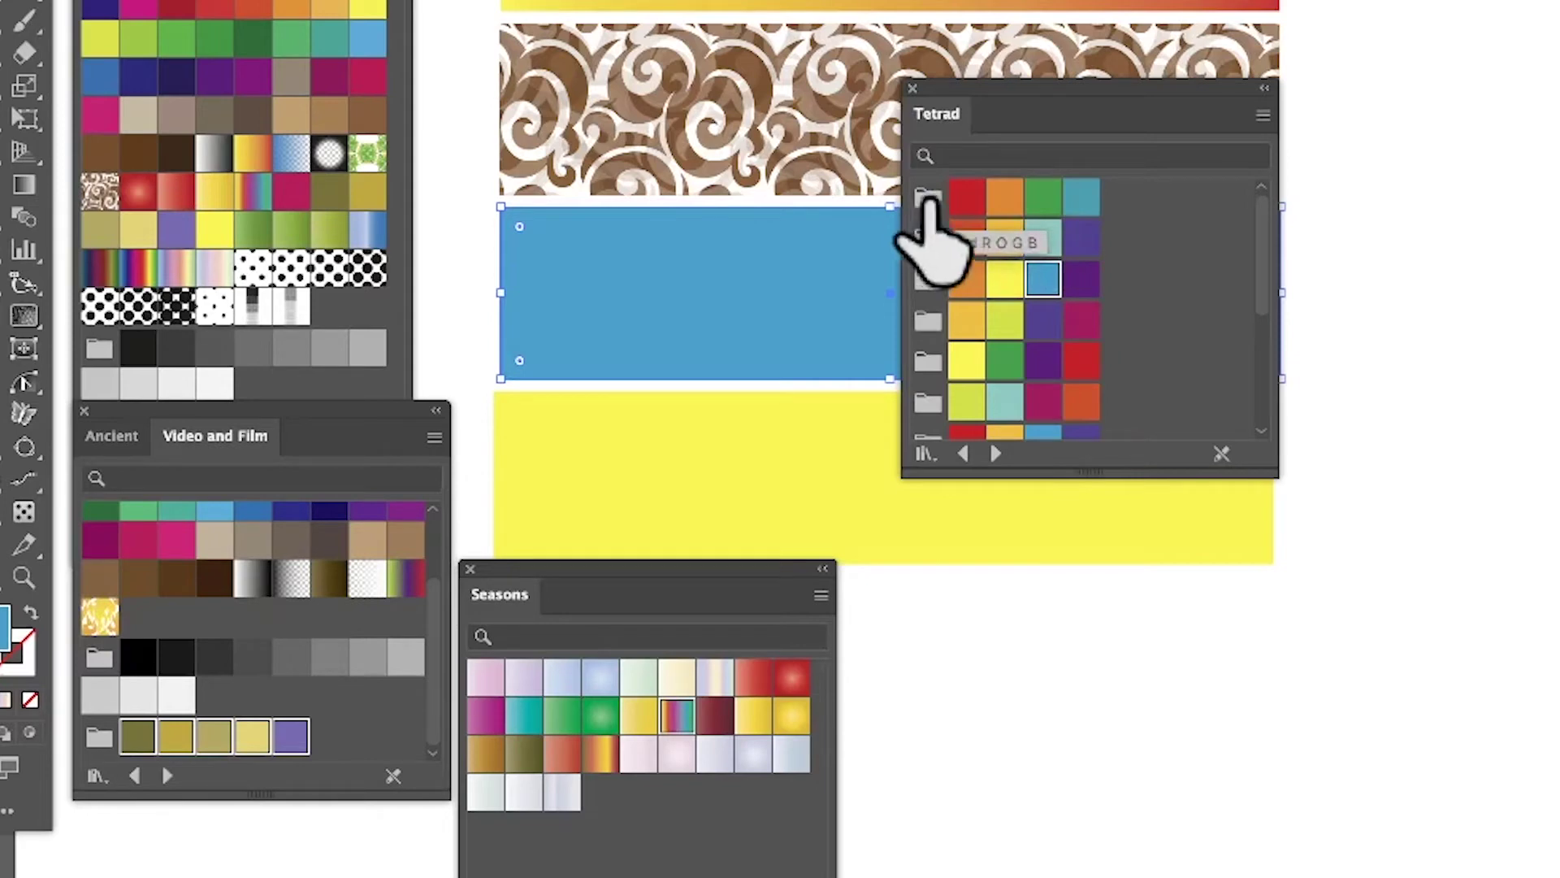
# Step forward through the Triad library to Skintones, and go back to the Complementary library
pyautogui.click(996, 454)
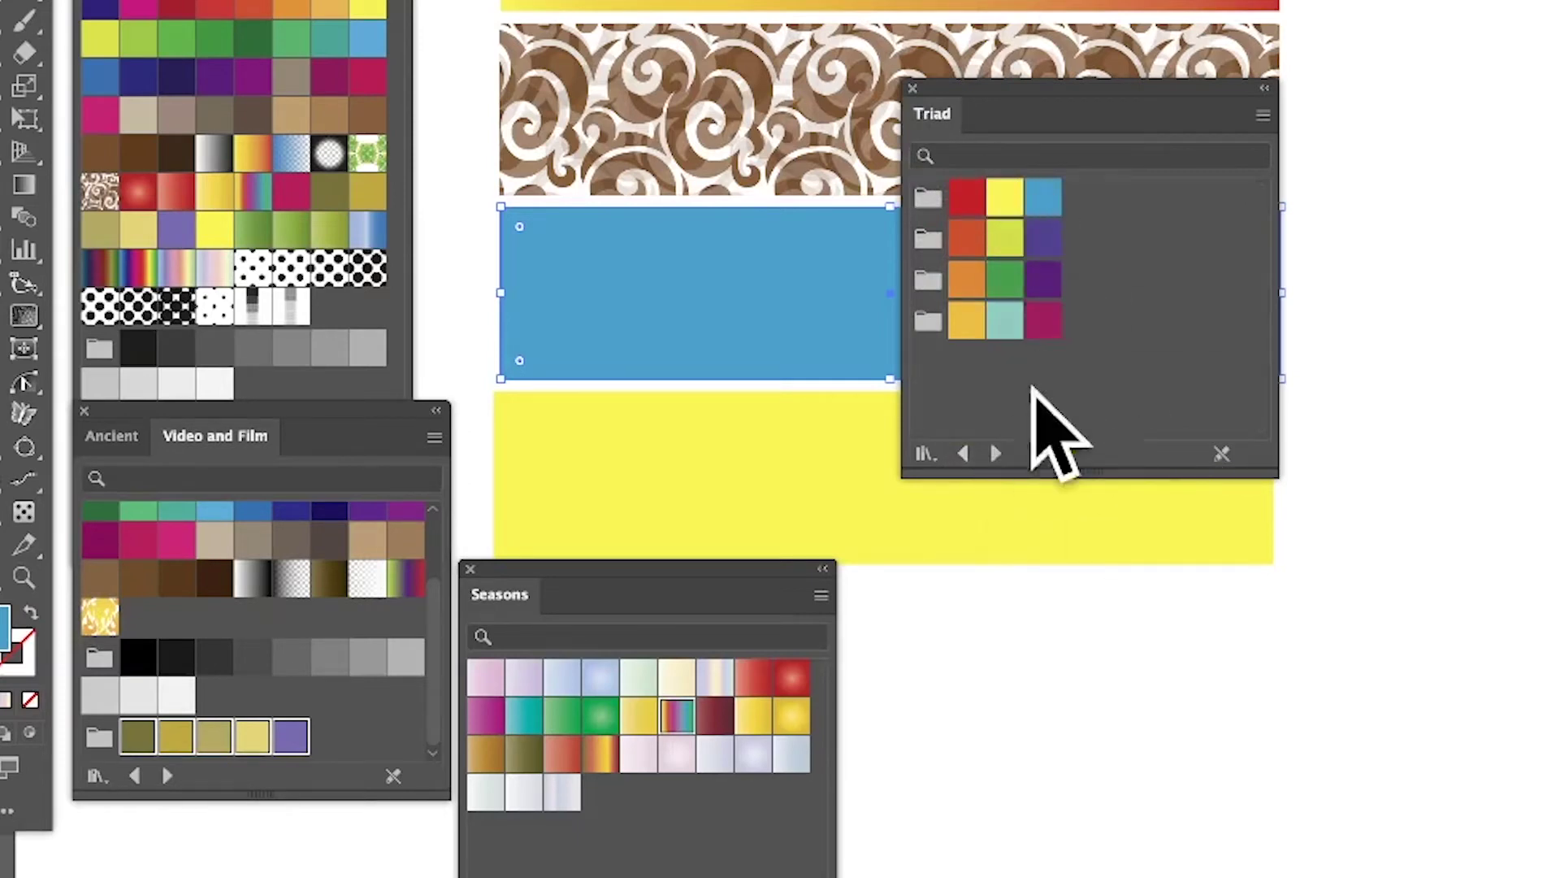
pyautogui.click(996, 453)
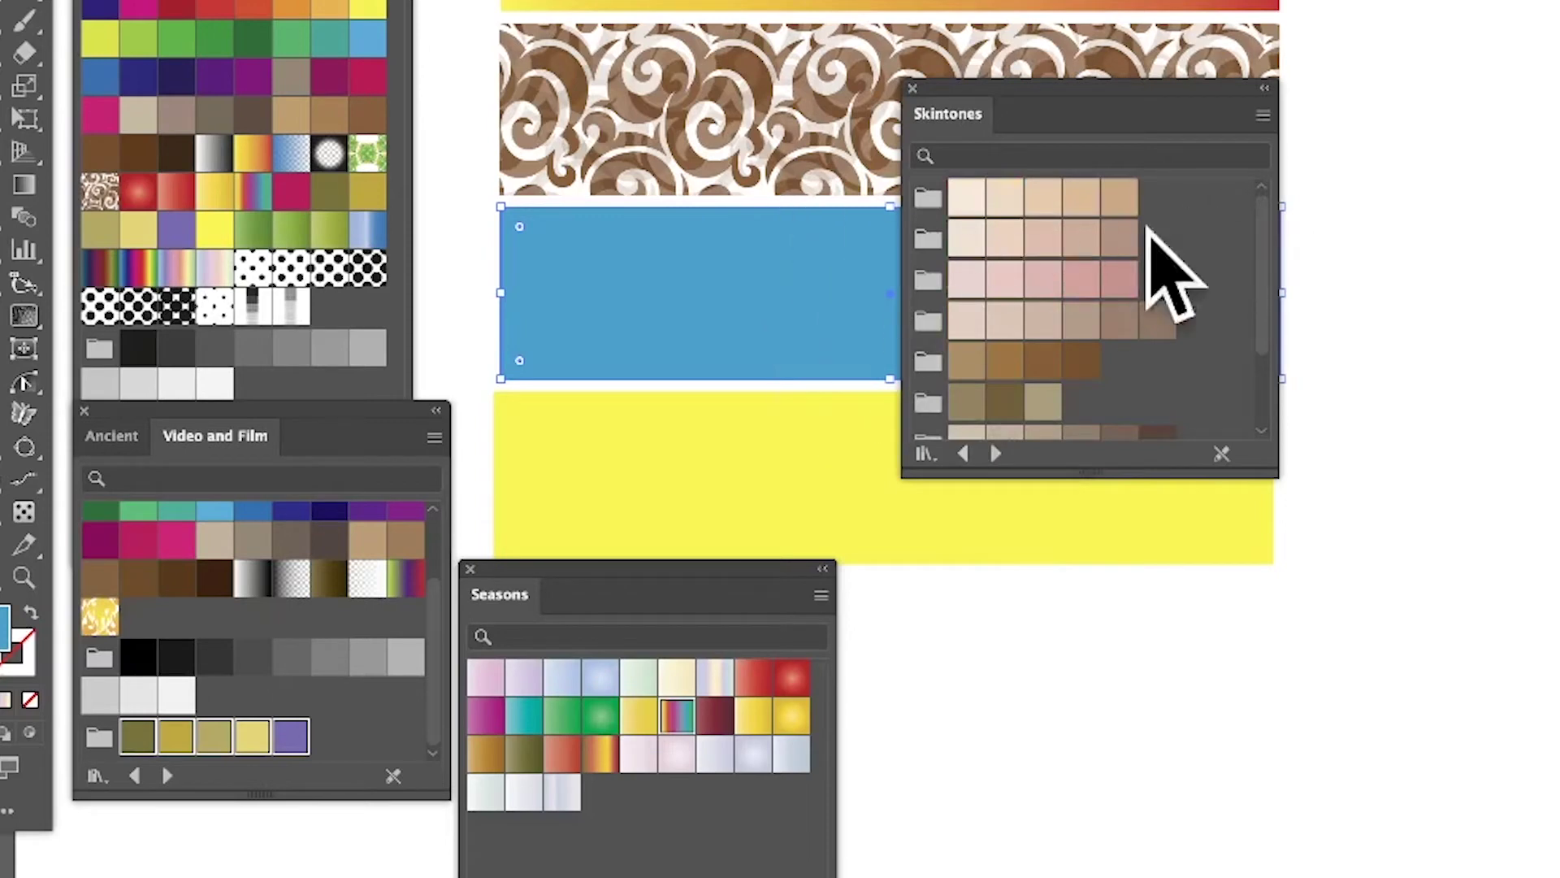
pyautogui.click(963, 454)
pyautogui.click(963, 453)
pyautogui.click(963, 454)
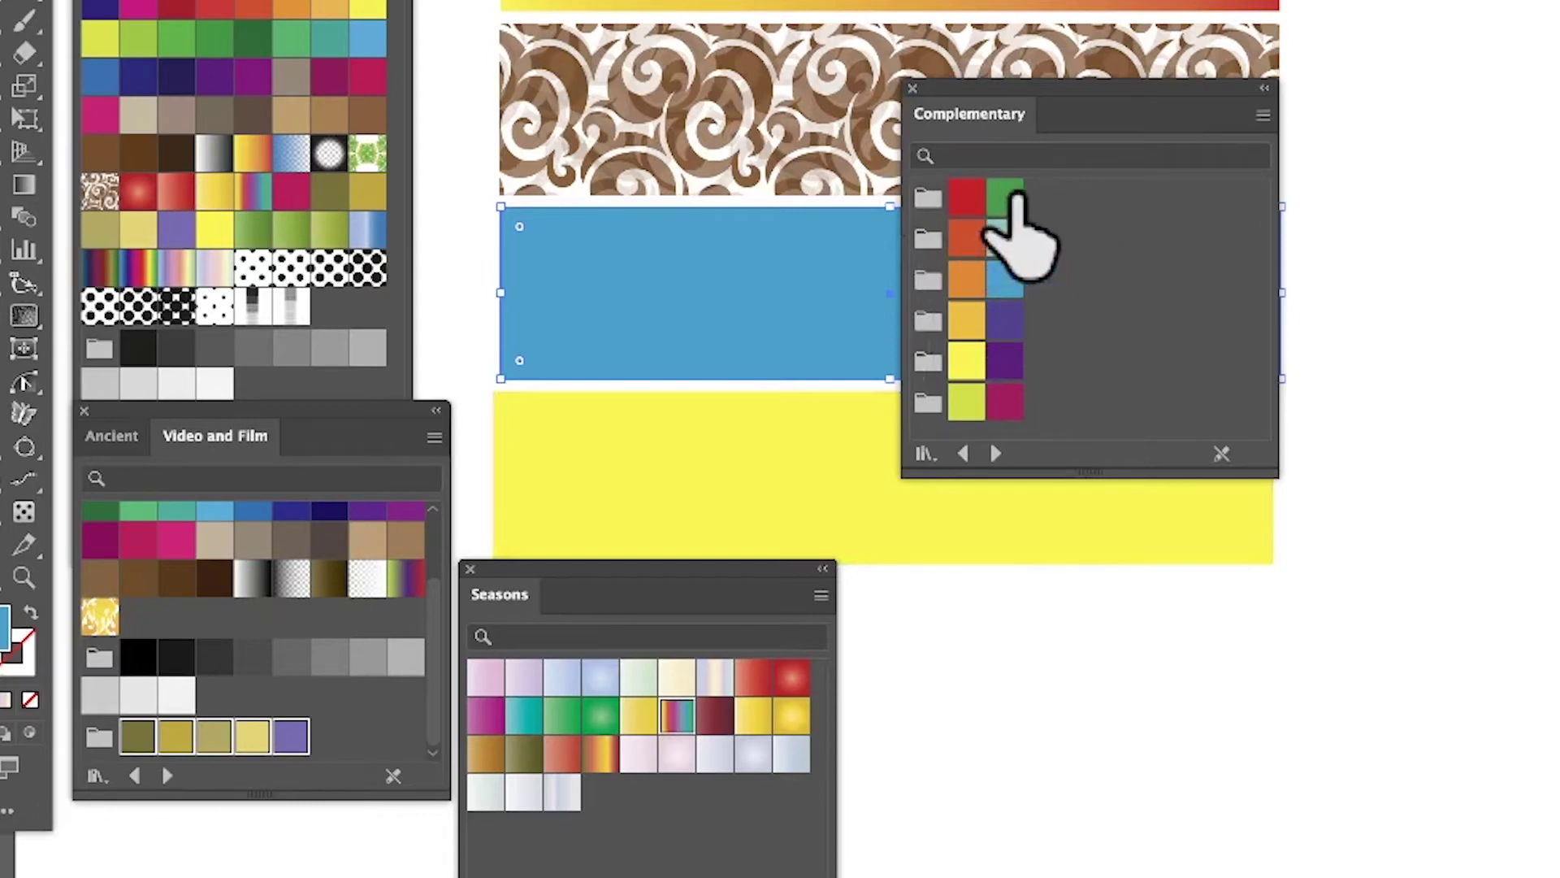
# Add the red-green, orange-red and teal, and orange-blue groups from the Complementary library to the document swatches as colour groups
pyautogui.moveTo(921, 199); pyautogui.dragTo(124, 335)
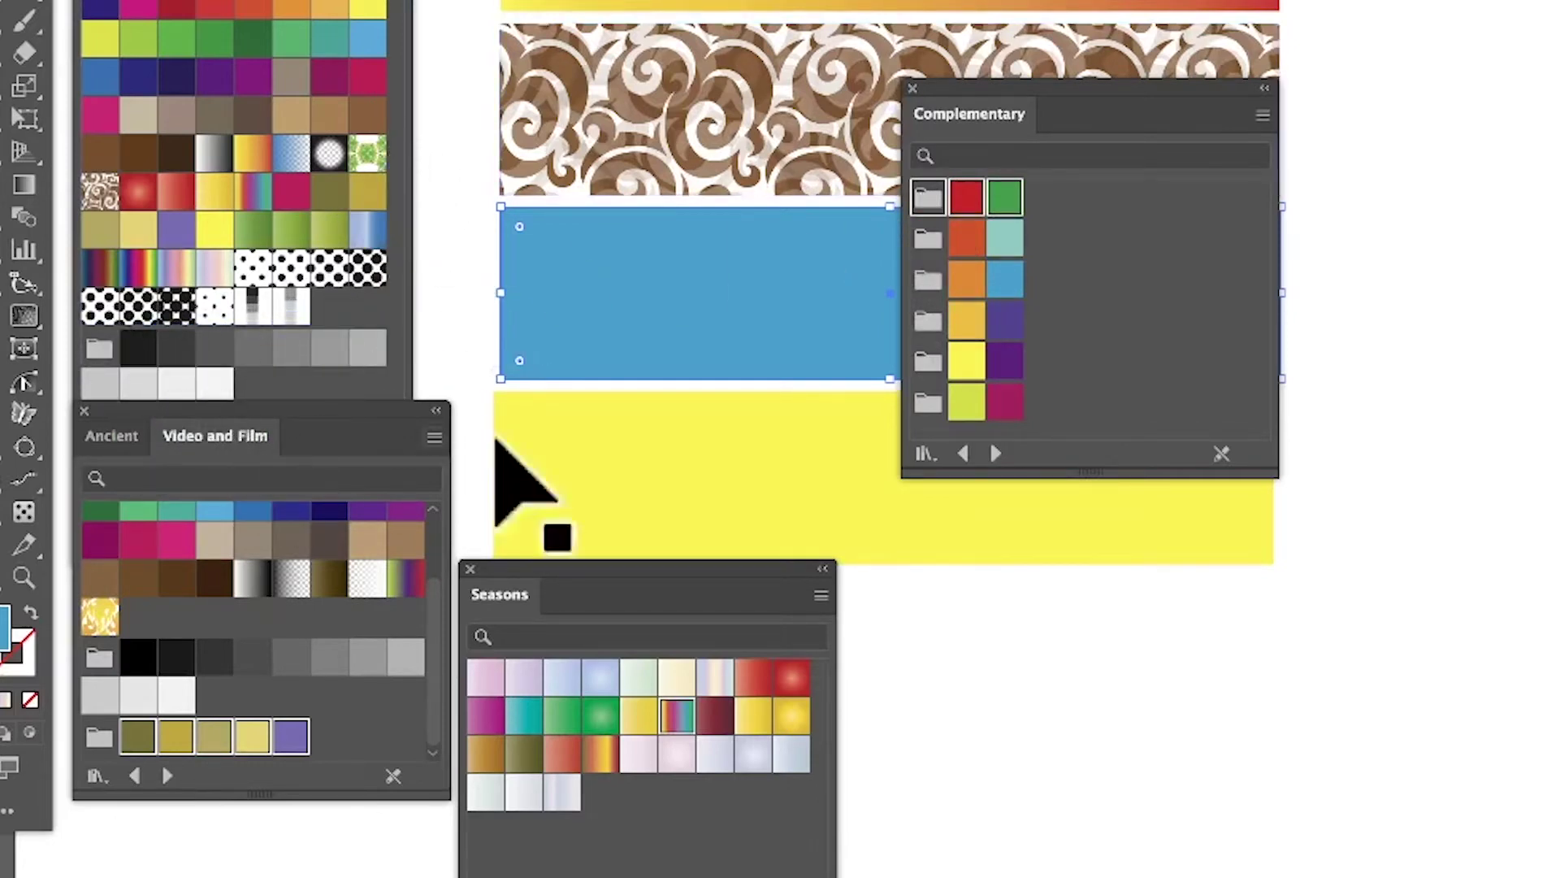
pyautogui.click(927, 238)
pyautogui.moveTo(928, 238); pyautogui.dragTo(193, 301)
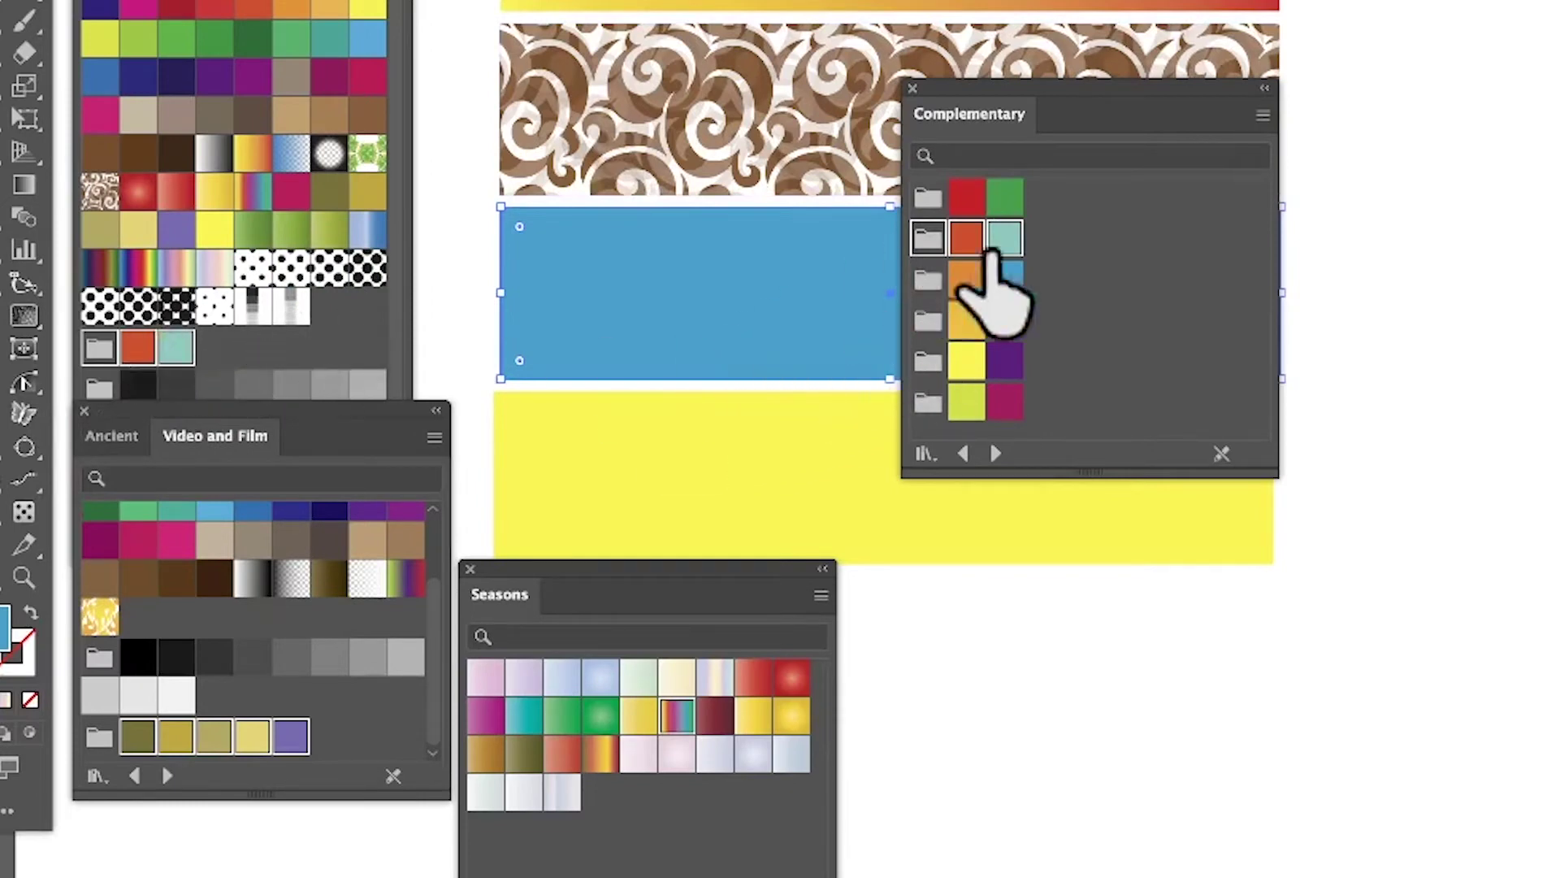
pyautogui.moveTo(928, 279); pyautogui.dragTo(324, 306)
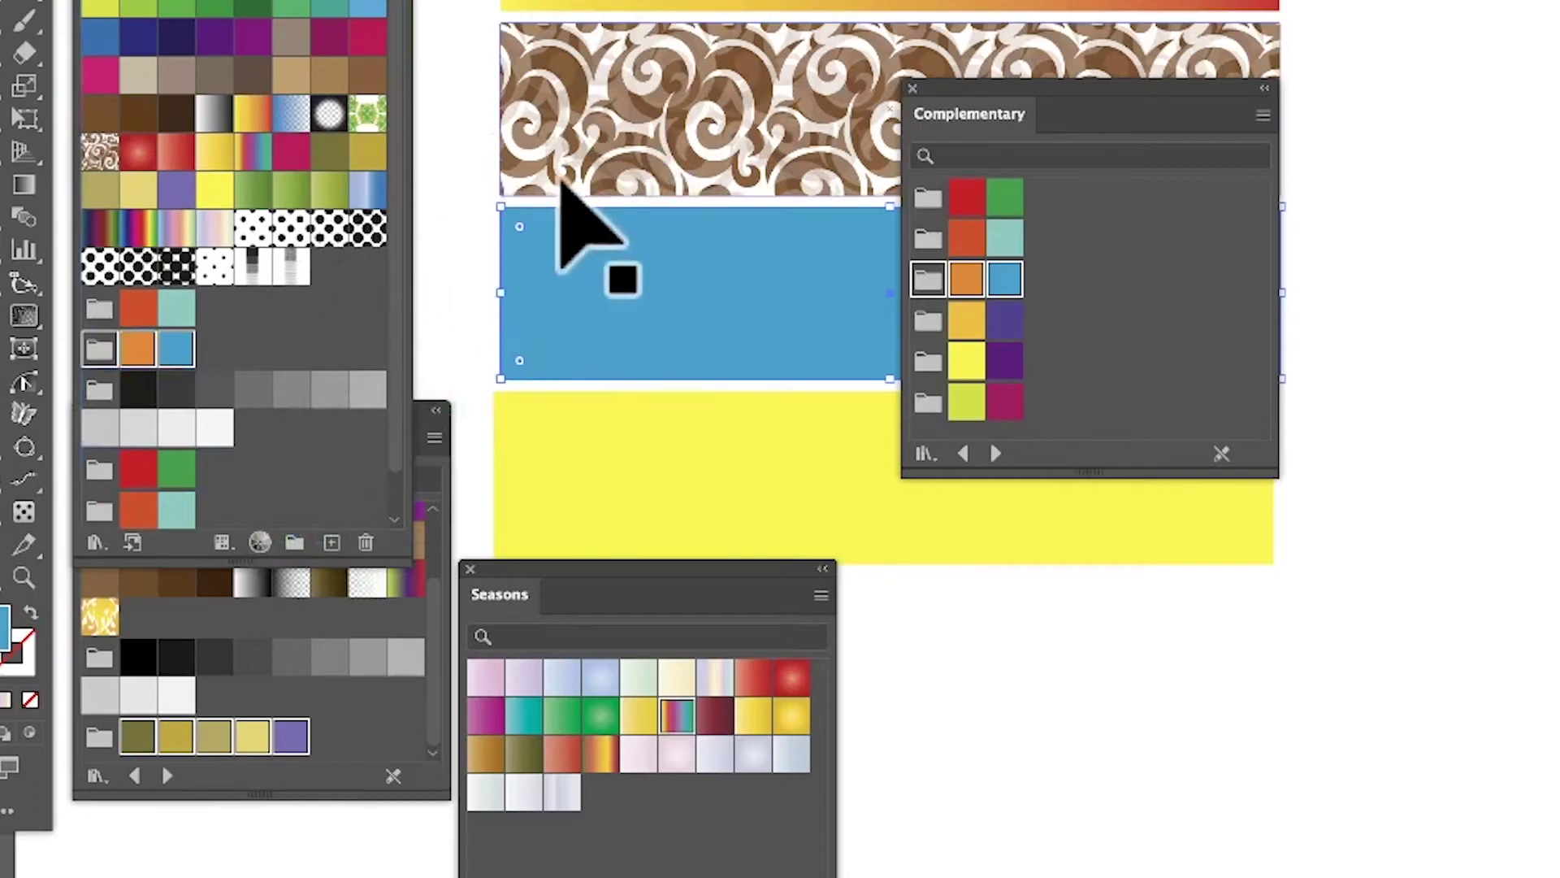
# Set the Complementary library to Persistent, and move its floating panel over the rectangles
pyautogui.moveTo(956, 92); pyautogui.dragTo(930, 564)
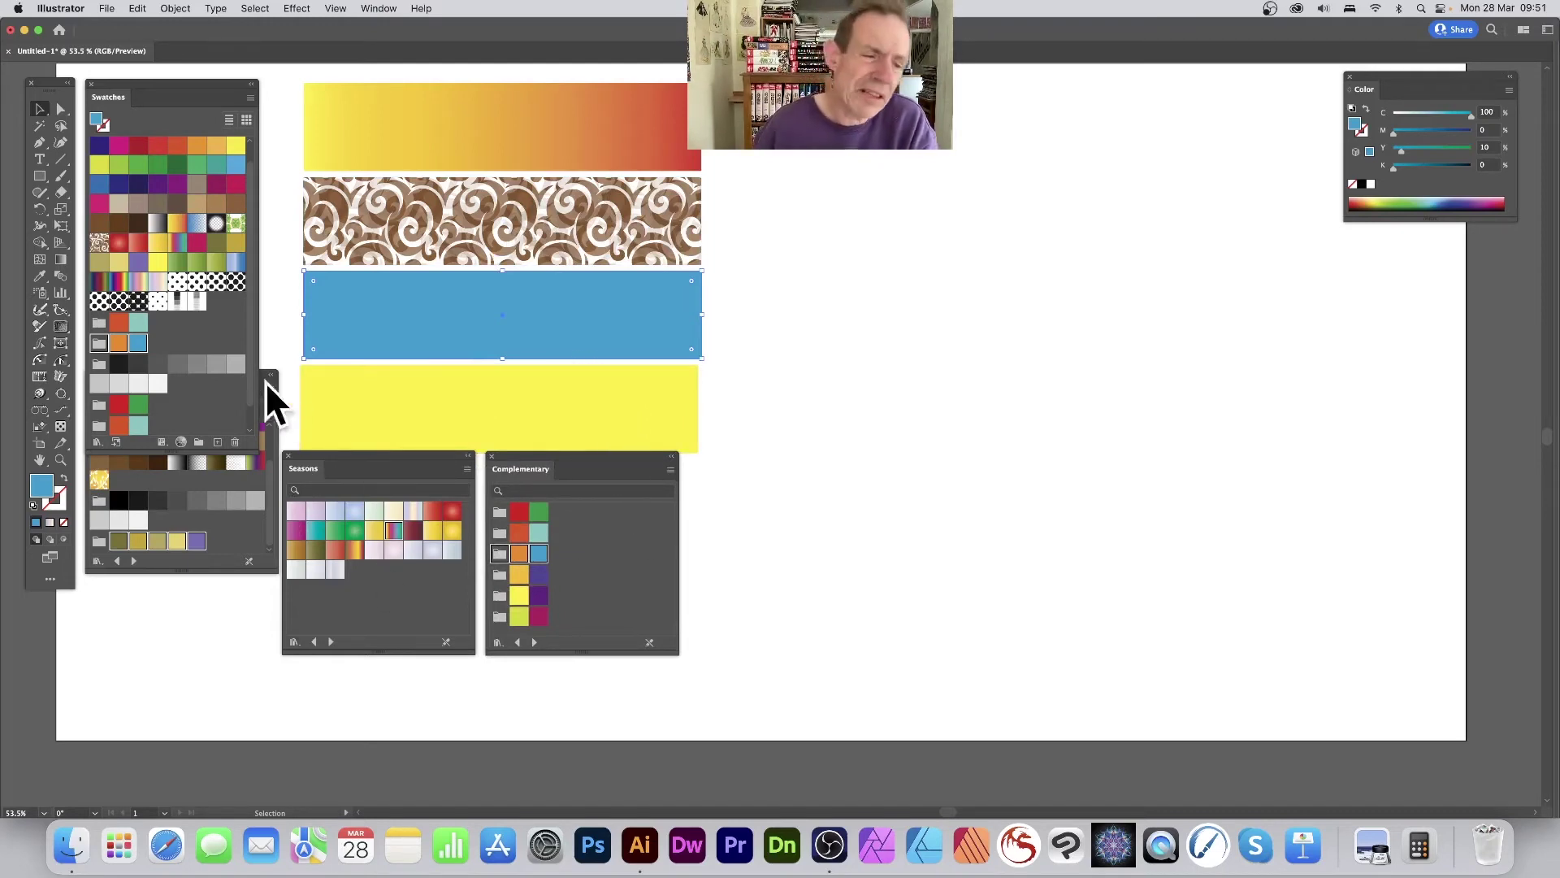
pyautogui.click(99, 442)
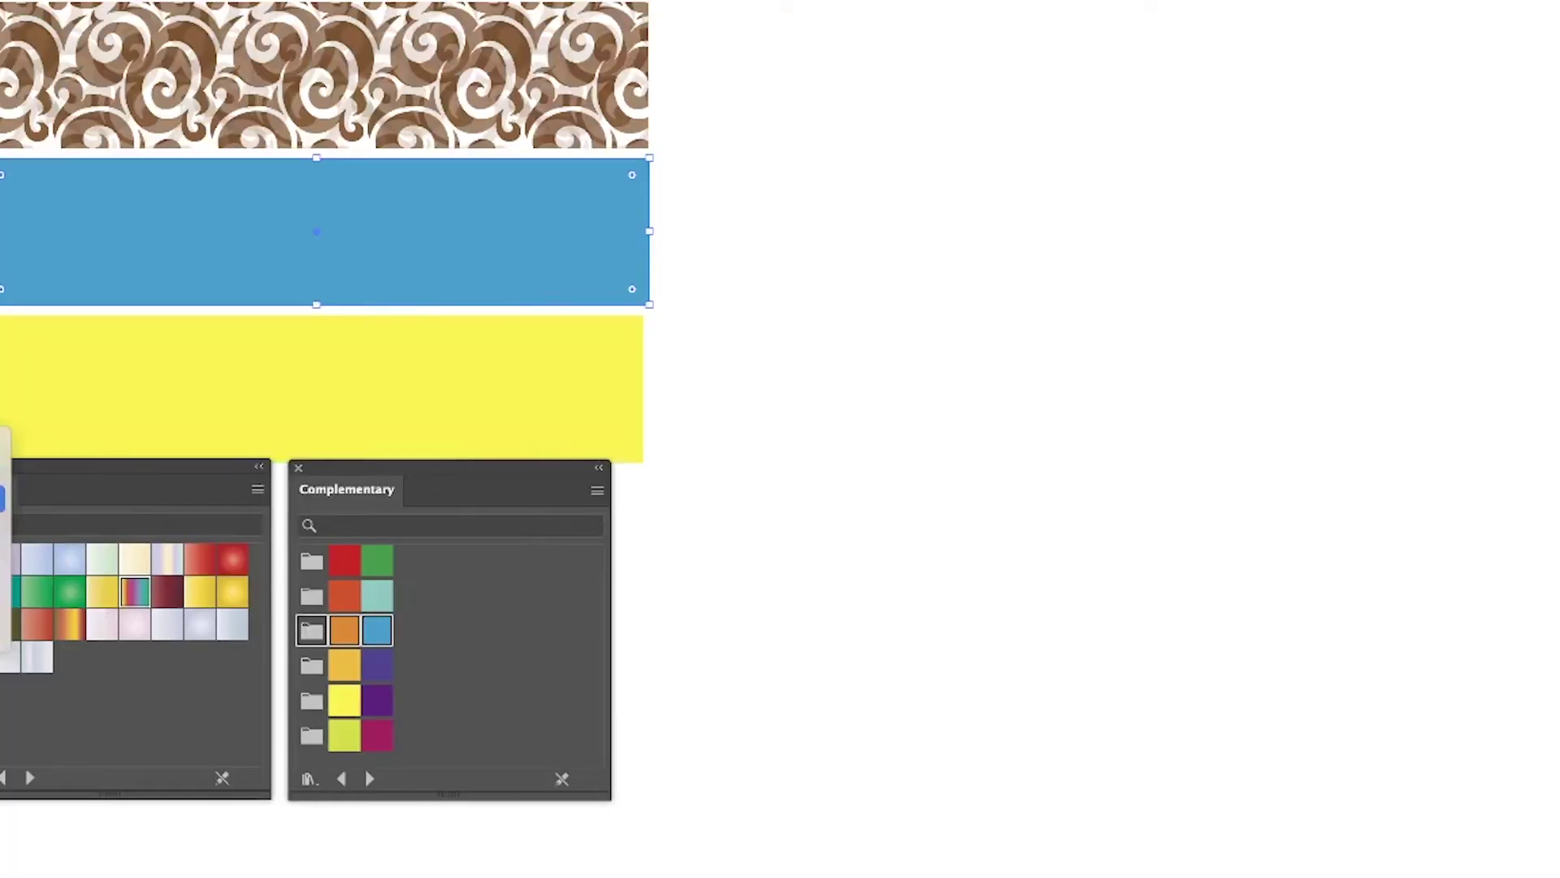
pyautogui.click(597, 490)
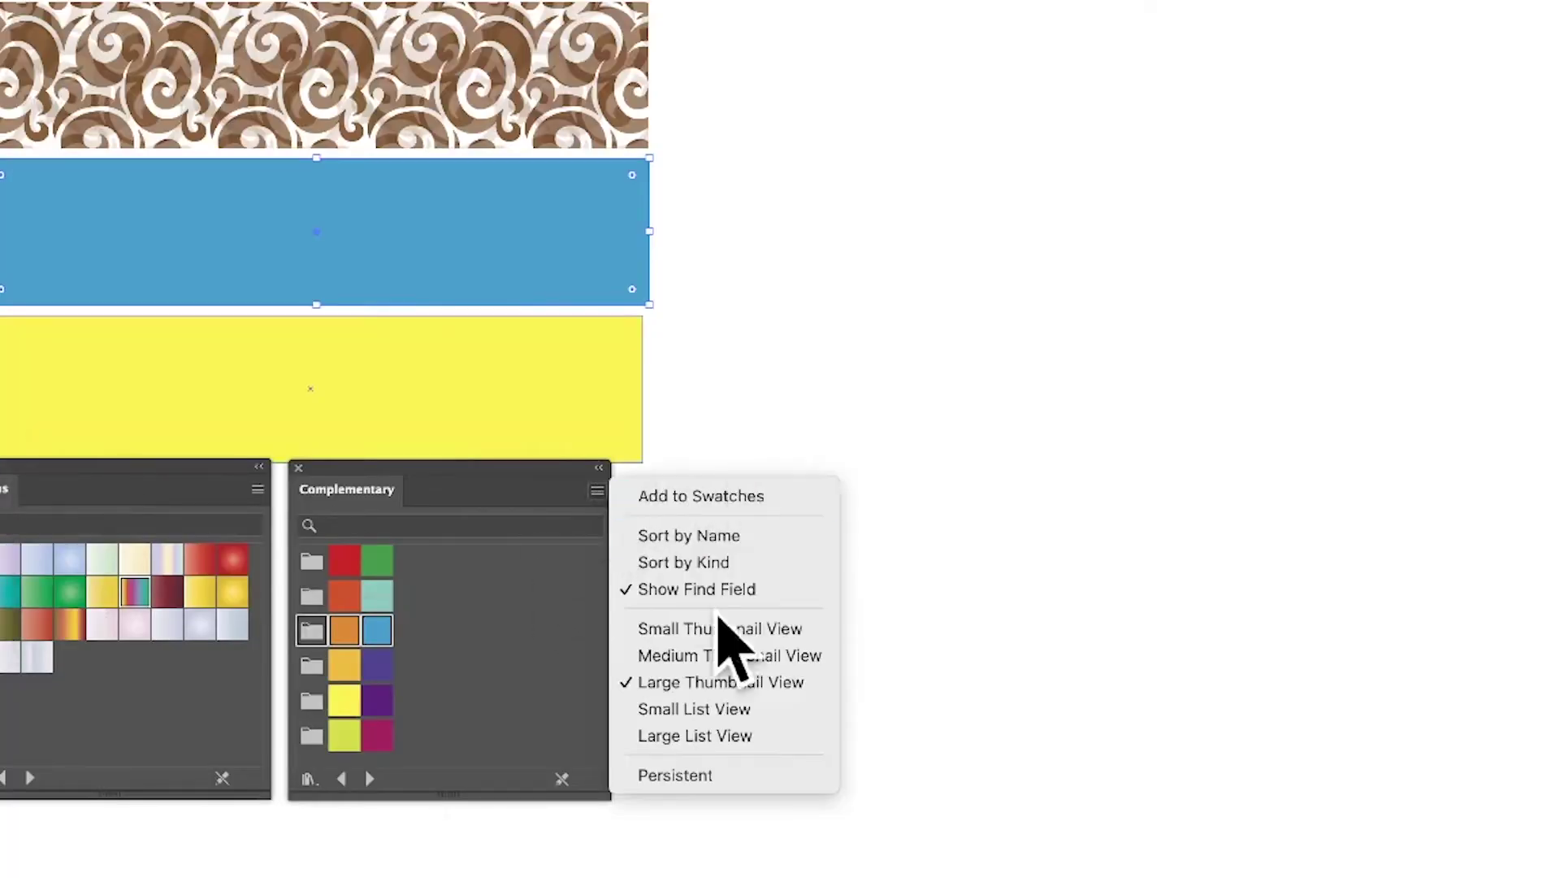
pyautogui.click(715, 776)
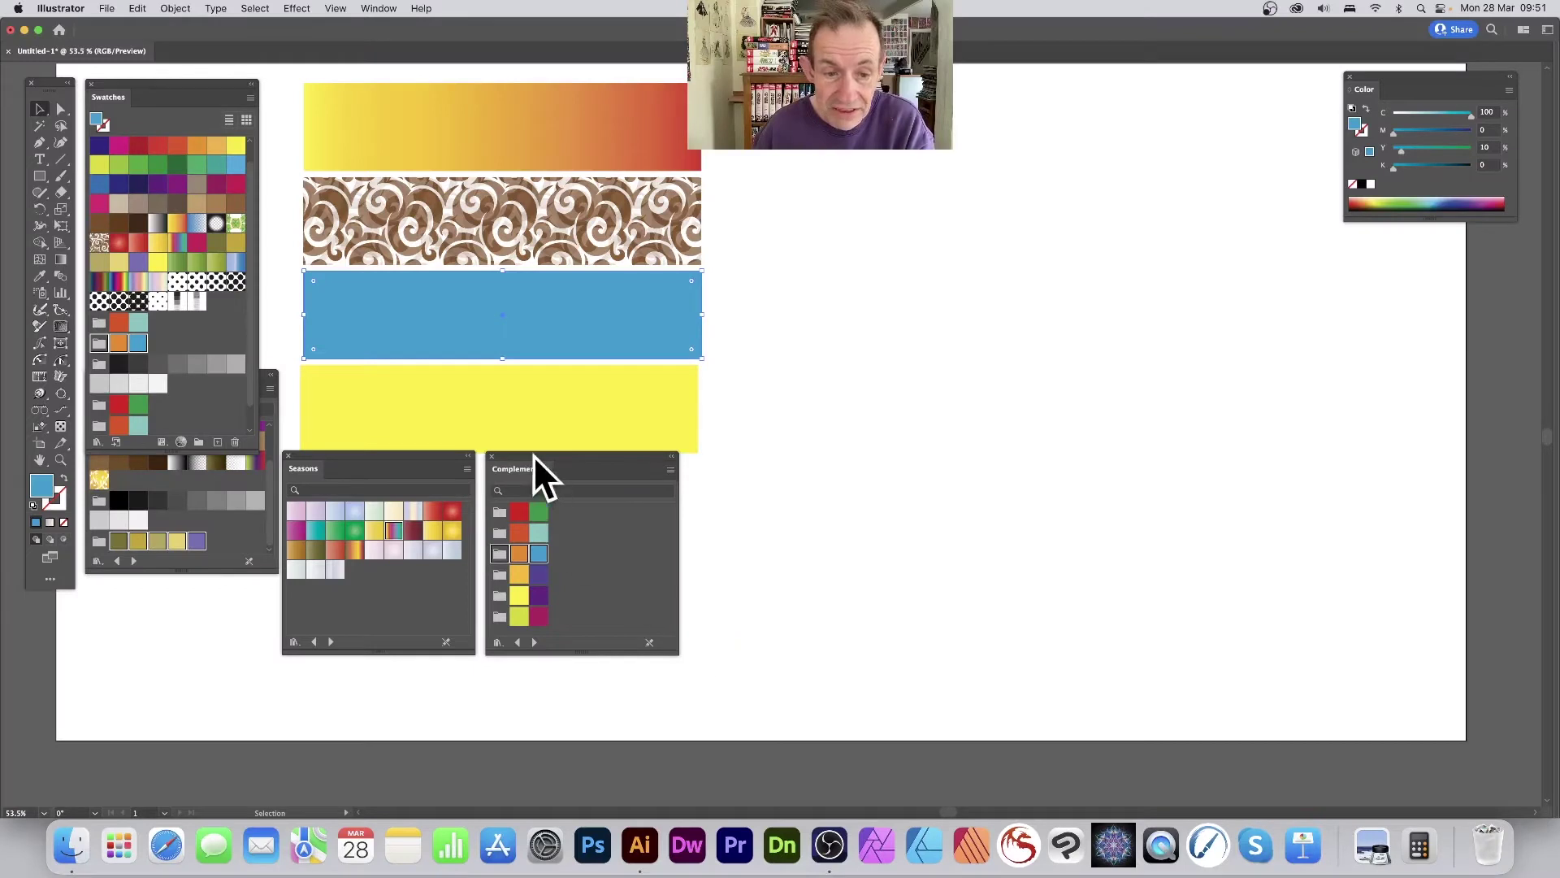
pyautogui.moveTo(538, 460); pyautogui.dragTo(556, 119)
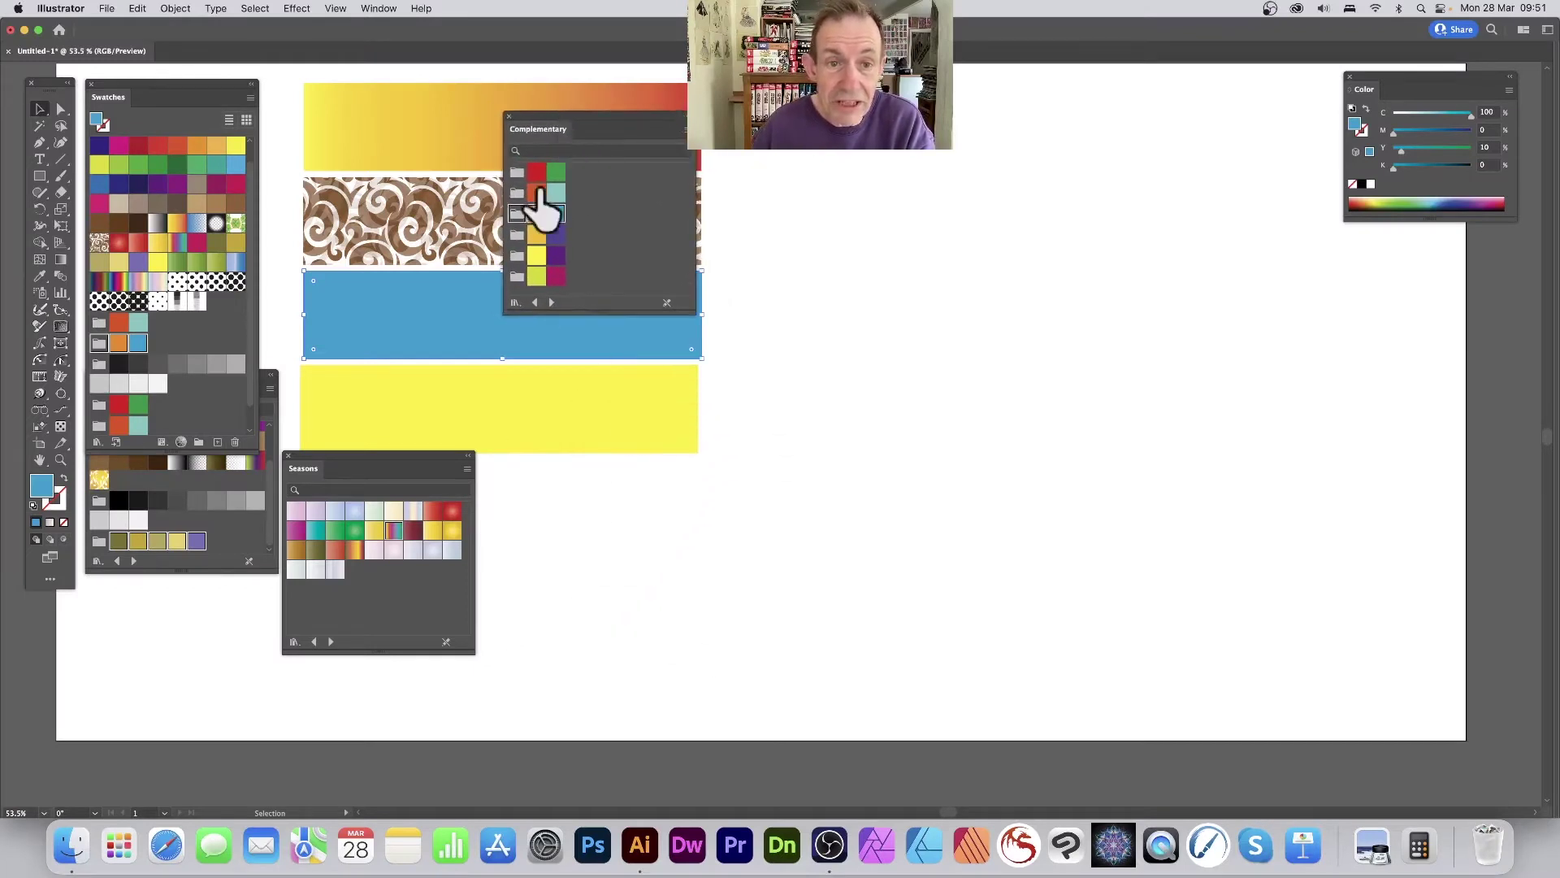
pyautogui.click(688, 129)
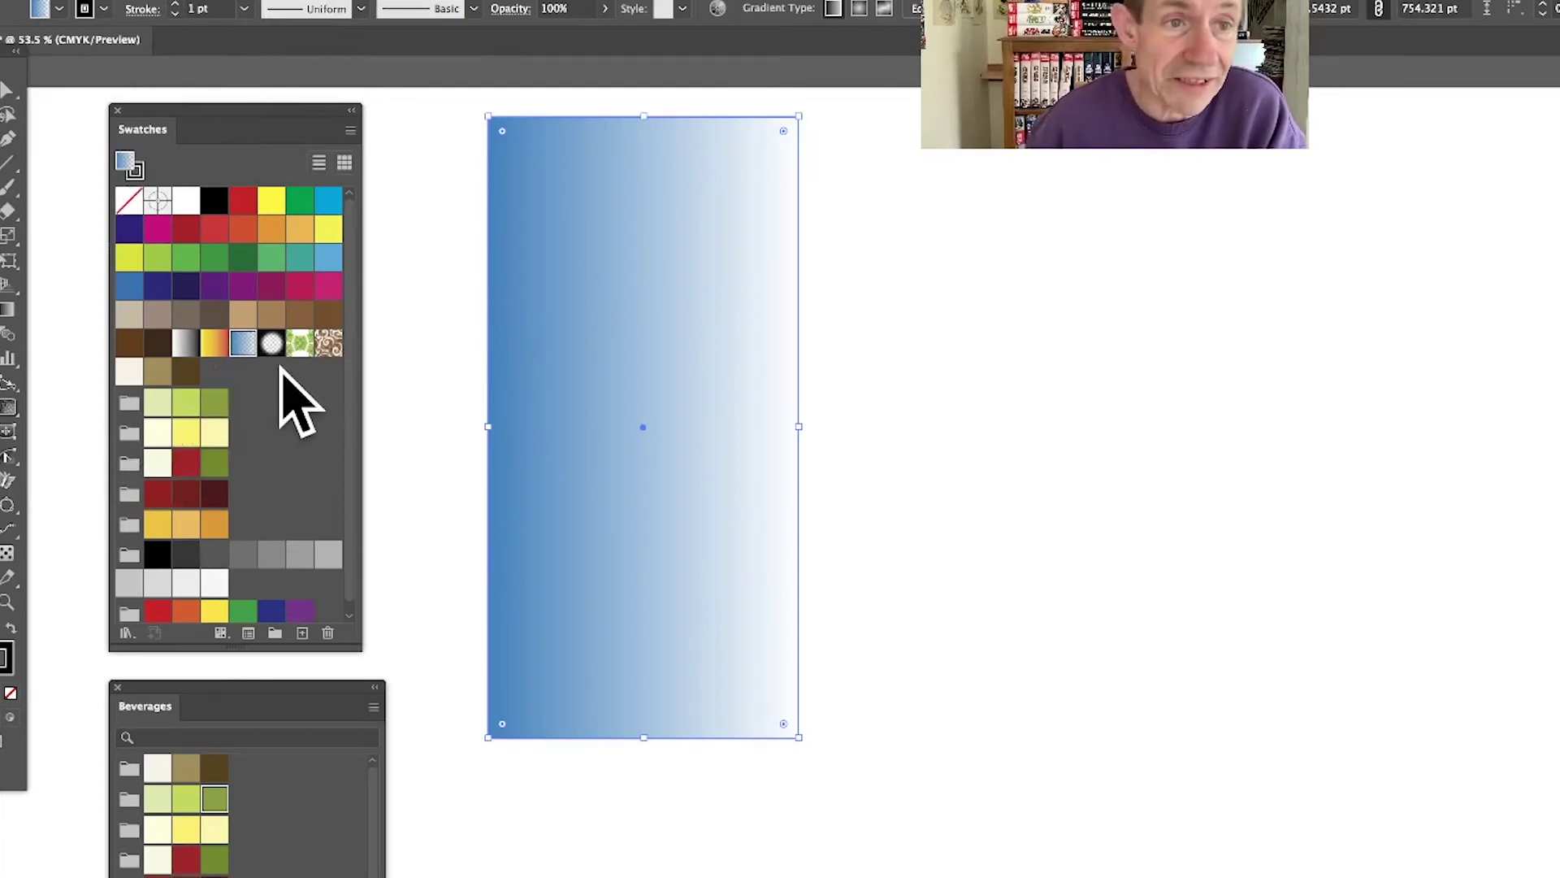
# Review the swatch library list and the Swatches options for saving a library as ASE or AI
pyautogui.click(126, 634)
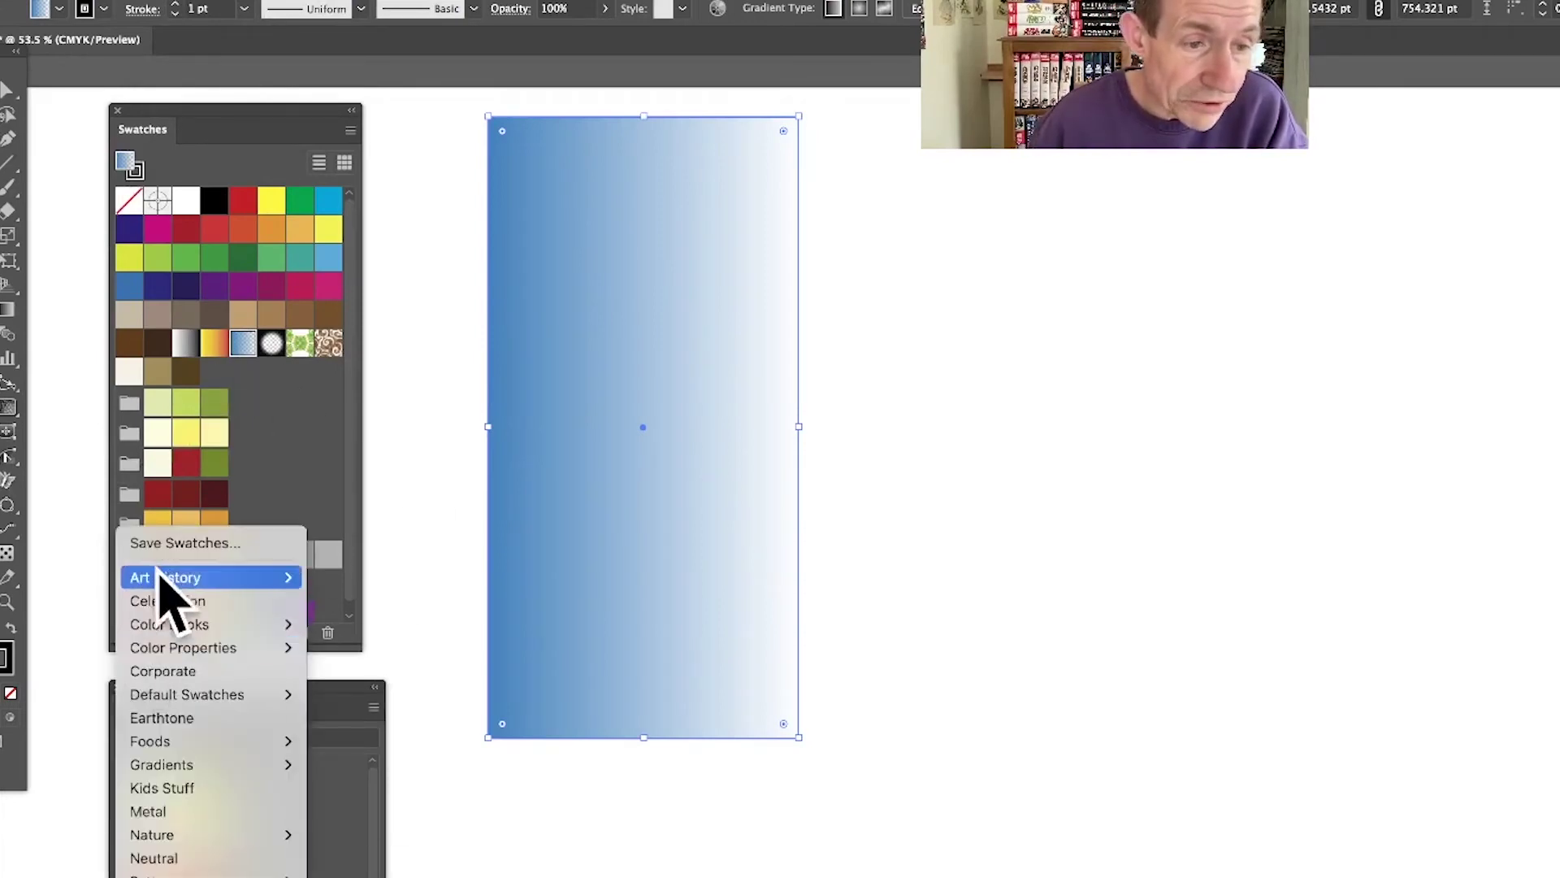
pyautogui.moveTo(174, 579)
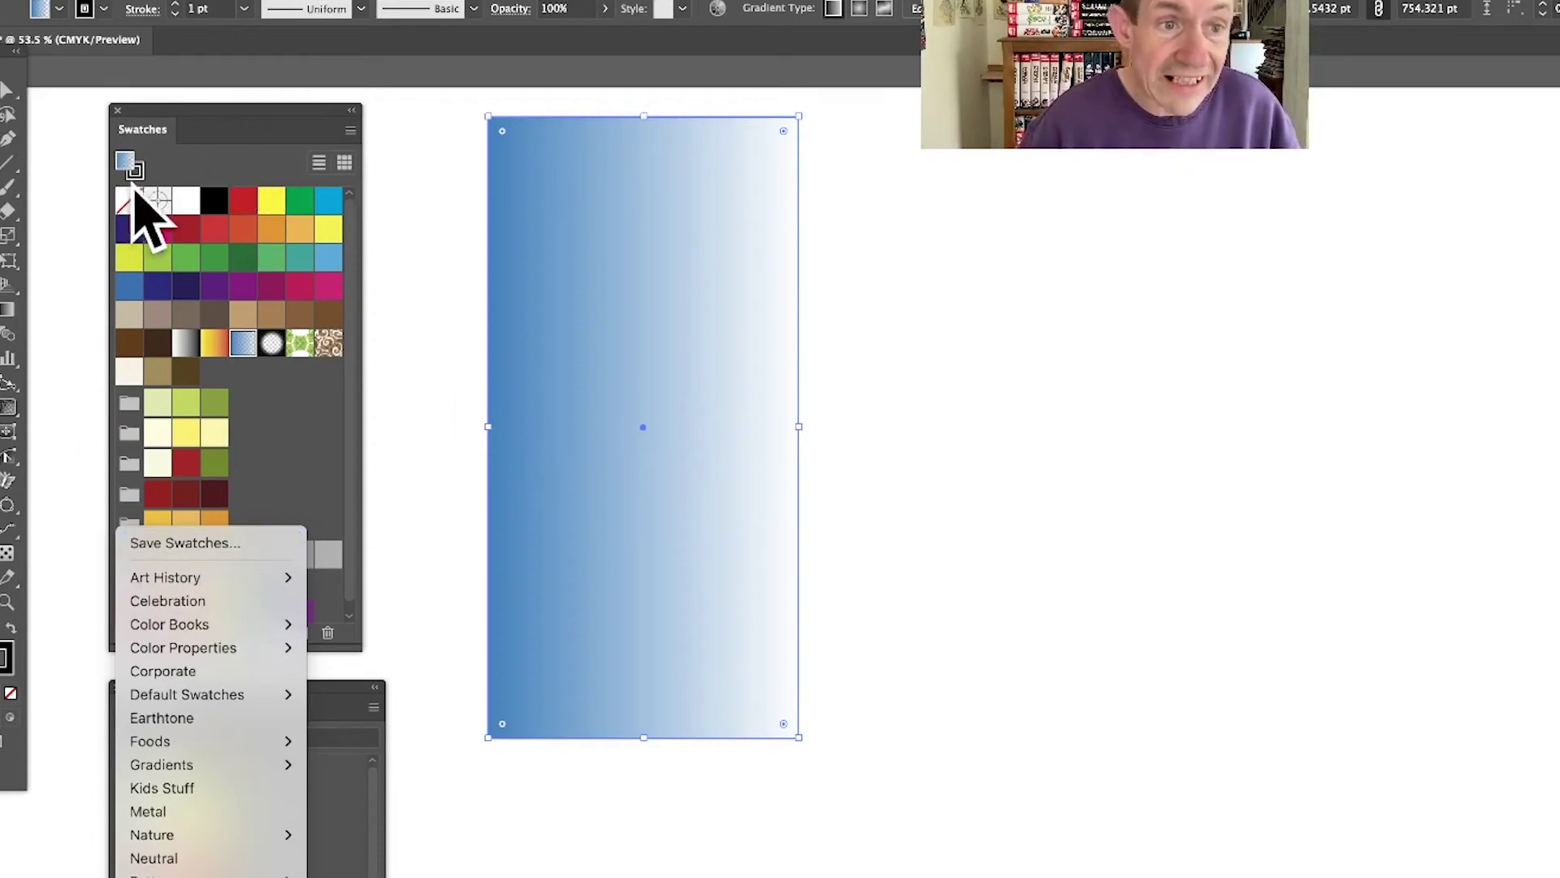
pyautogui.click(347, 132)
pyautogui.click(350, 132)
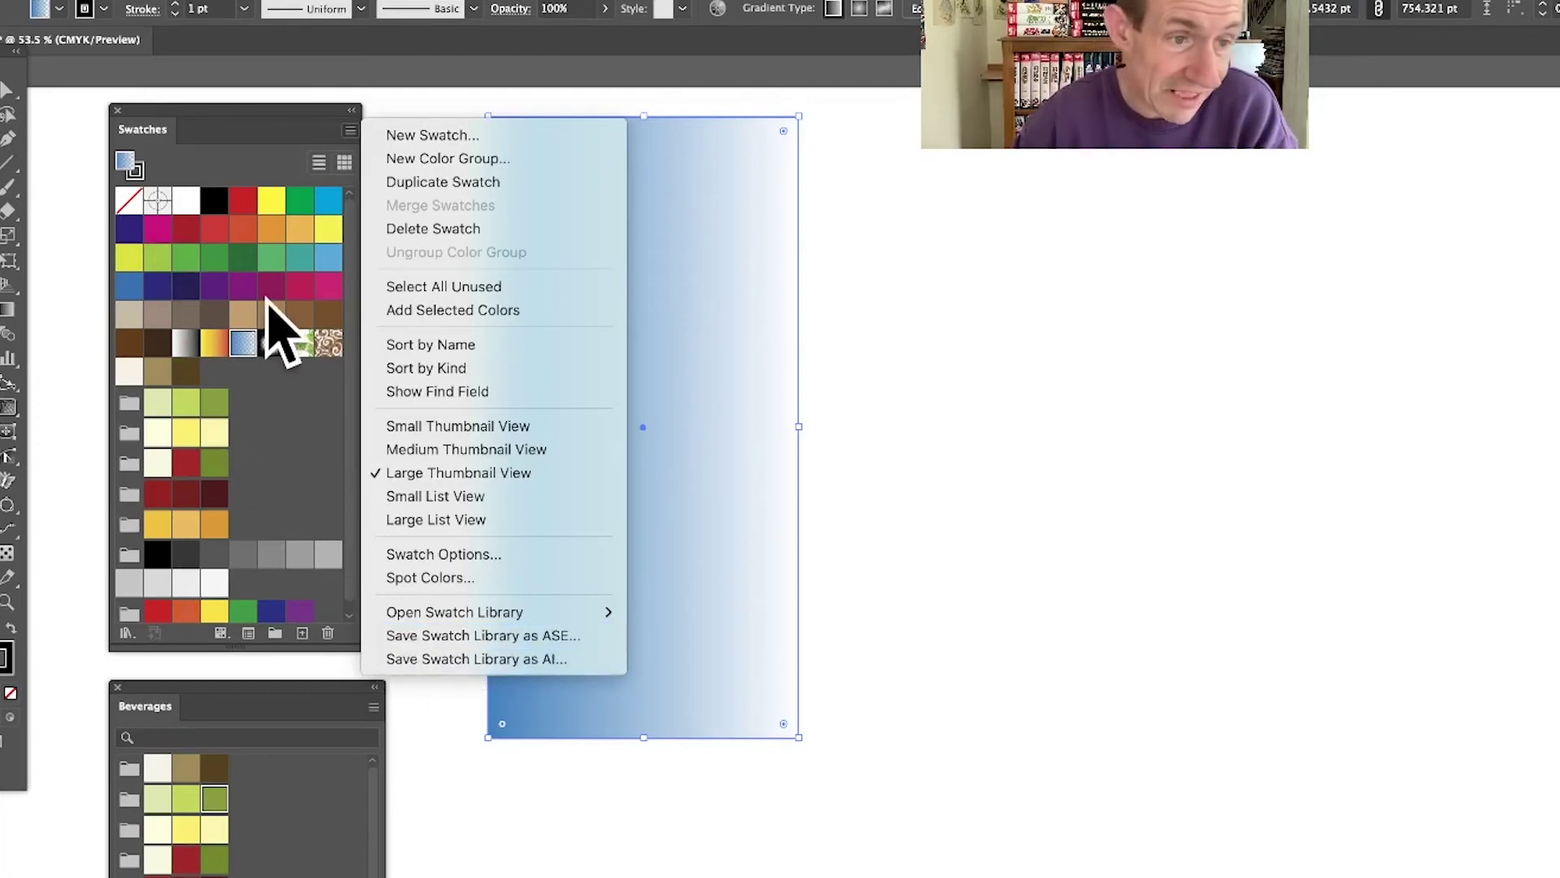
pyautogui.click(269, 370)
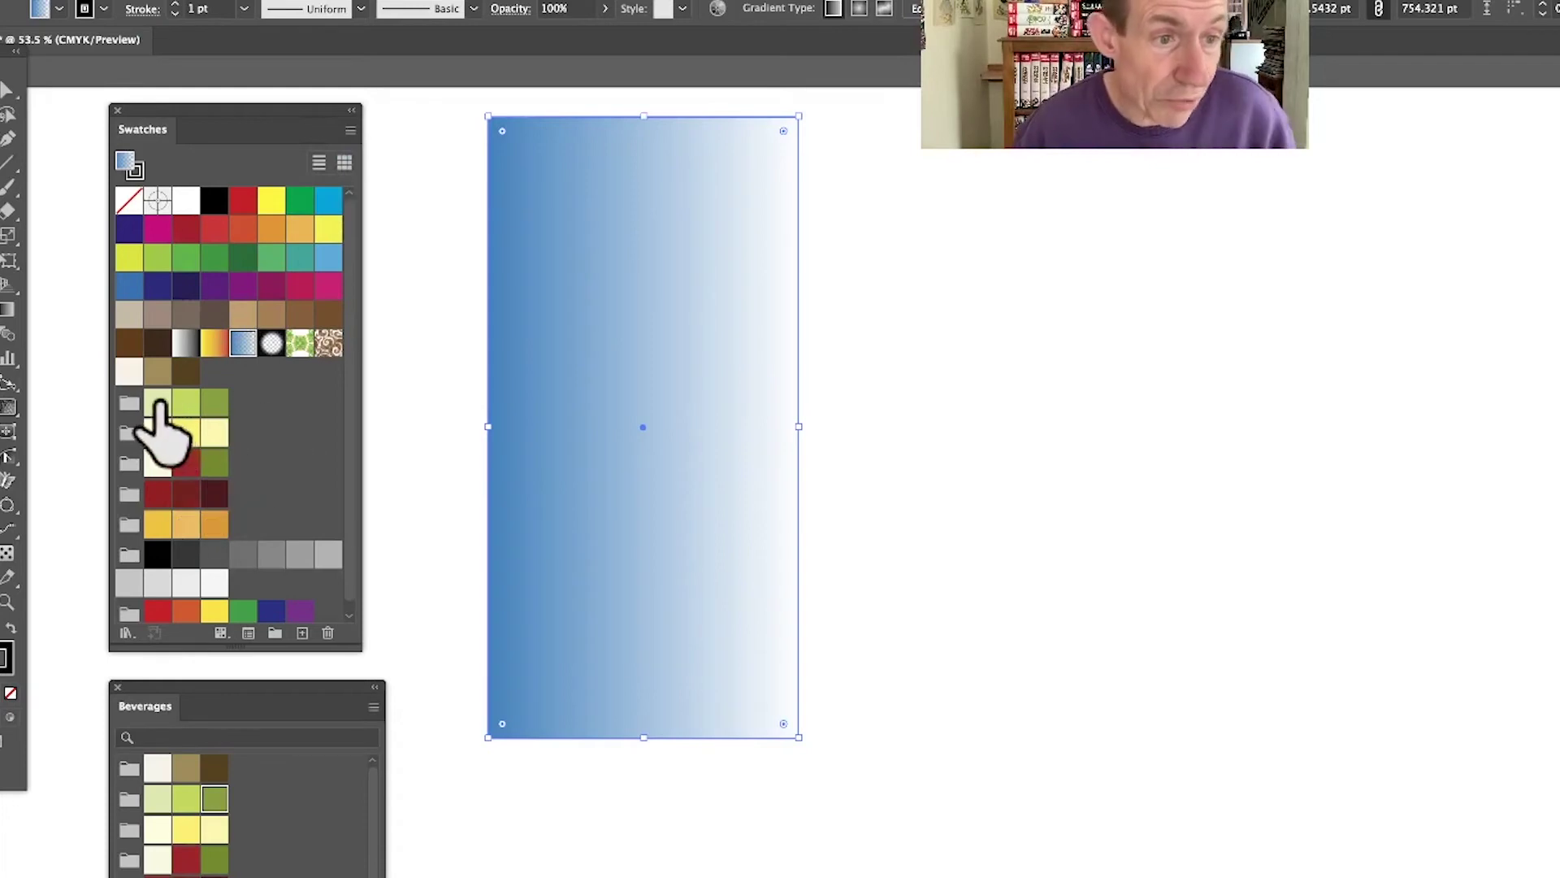
# Delete the blue gradient, the circular gradient, and the green and brown pattern swatches from the document swatches
pyautogui.keyDown('shift'); pyautogui.click(330, 345); pyautogui.keyUp('shift')
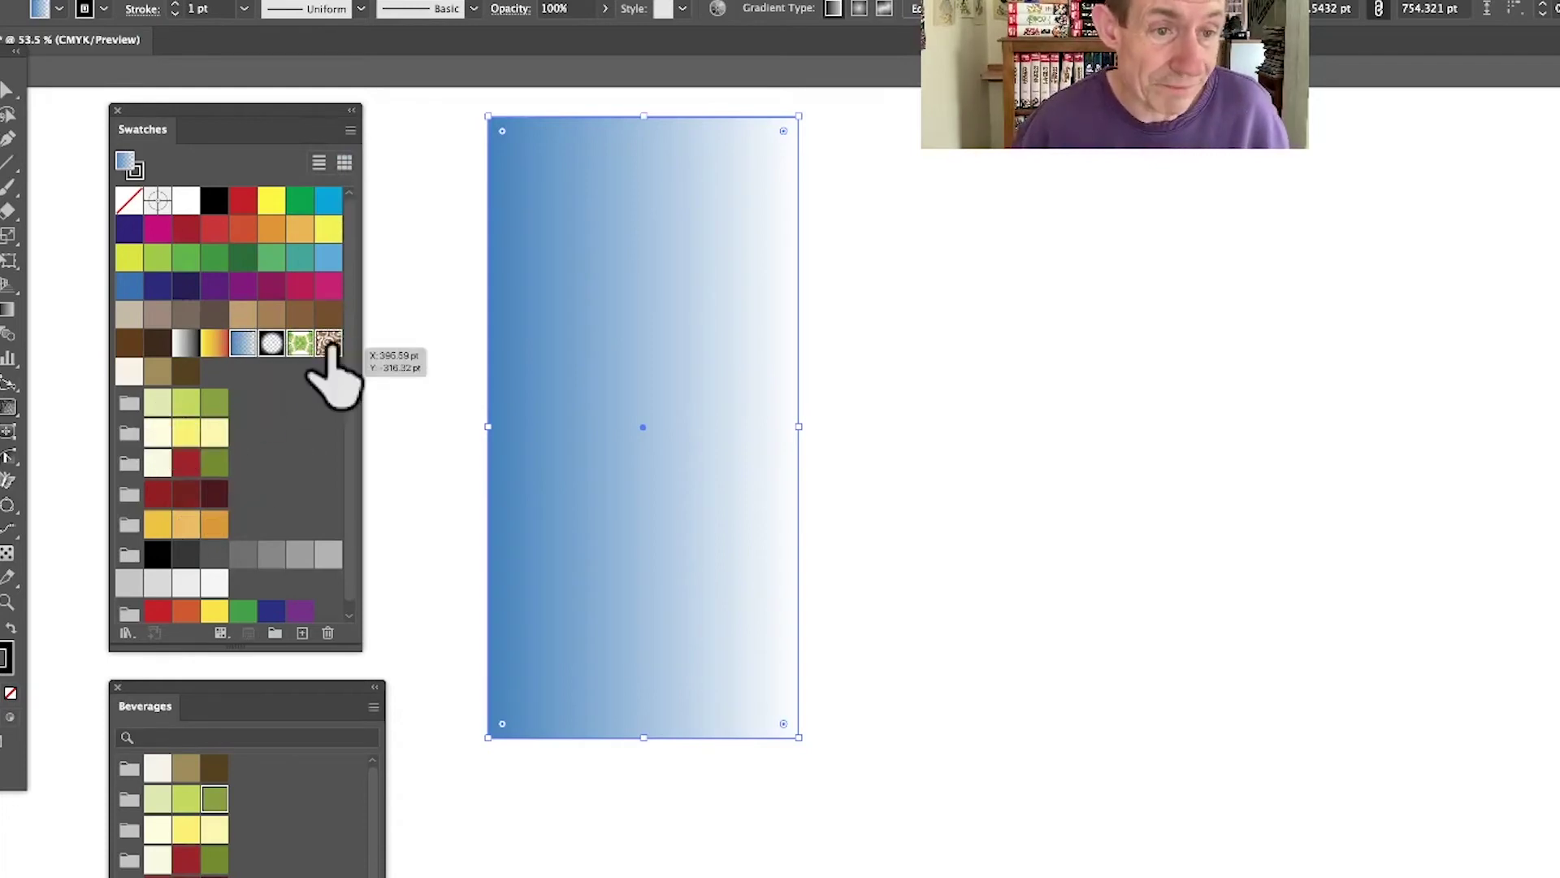
pyautogui.click(327, 633)
pyautogui.click(1122, 582)
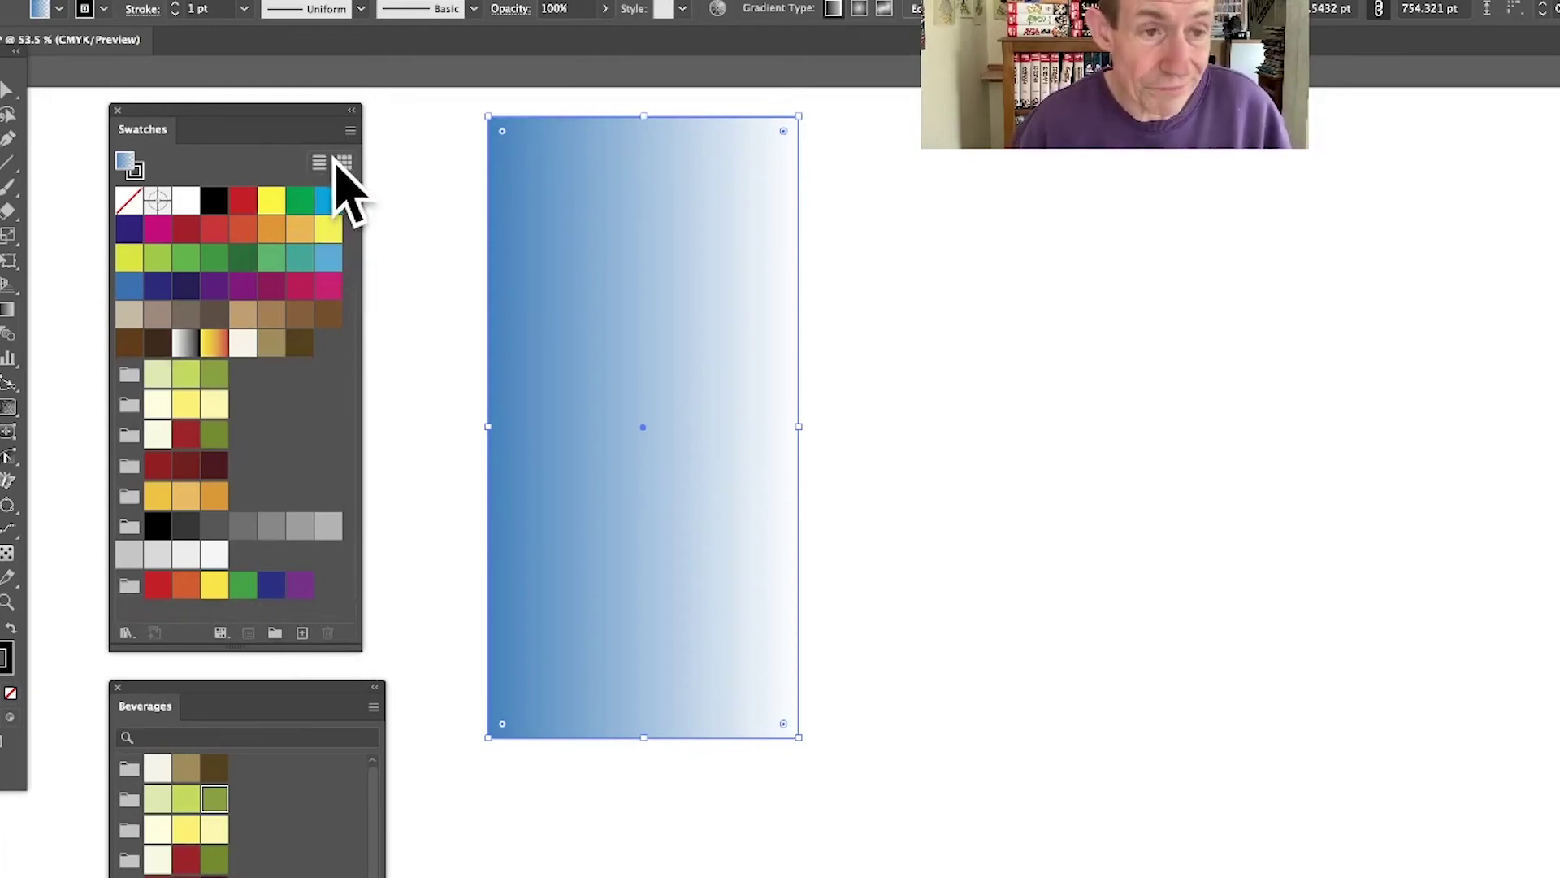
# Save the document swatches as an ASE swatch library in the Swatches folder, accepting the notice about gradients and patterns
pyautogui.click(350, 130)
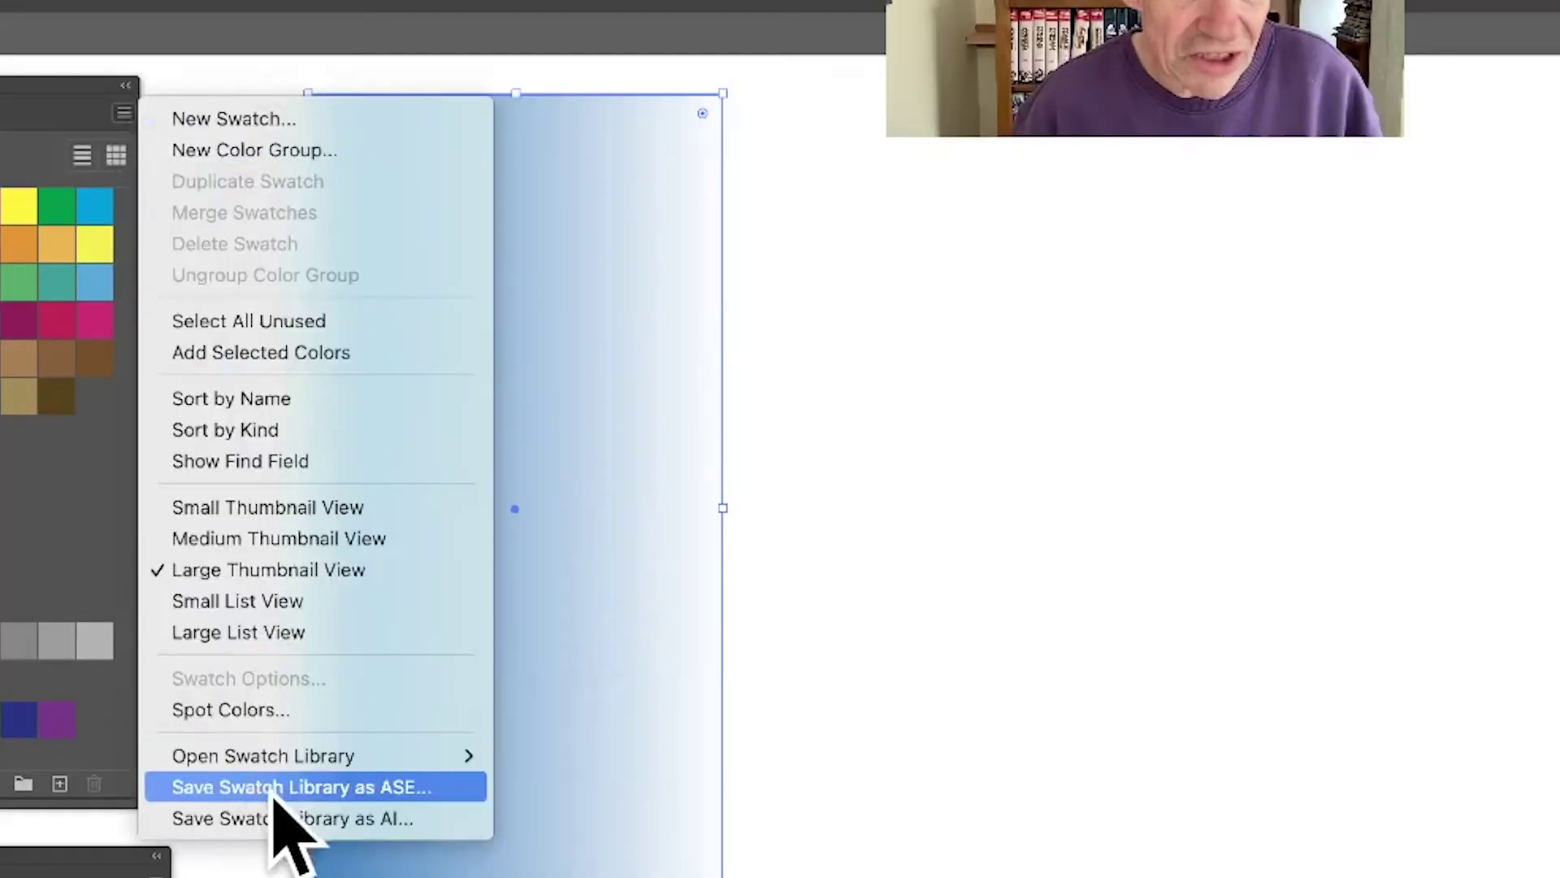
pyautogui.click(271, 787)
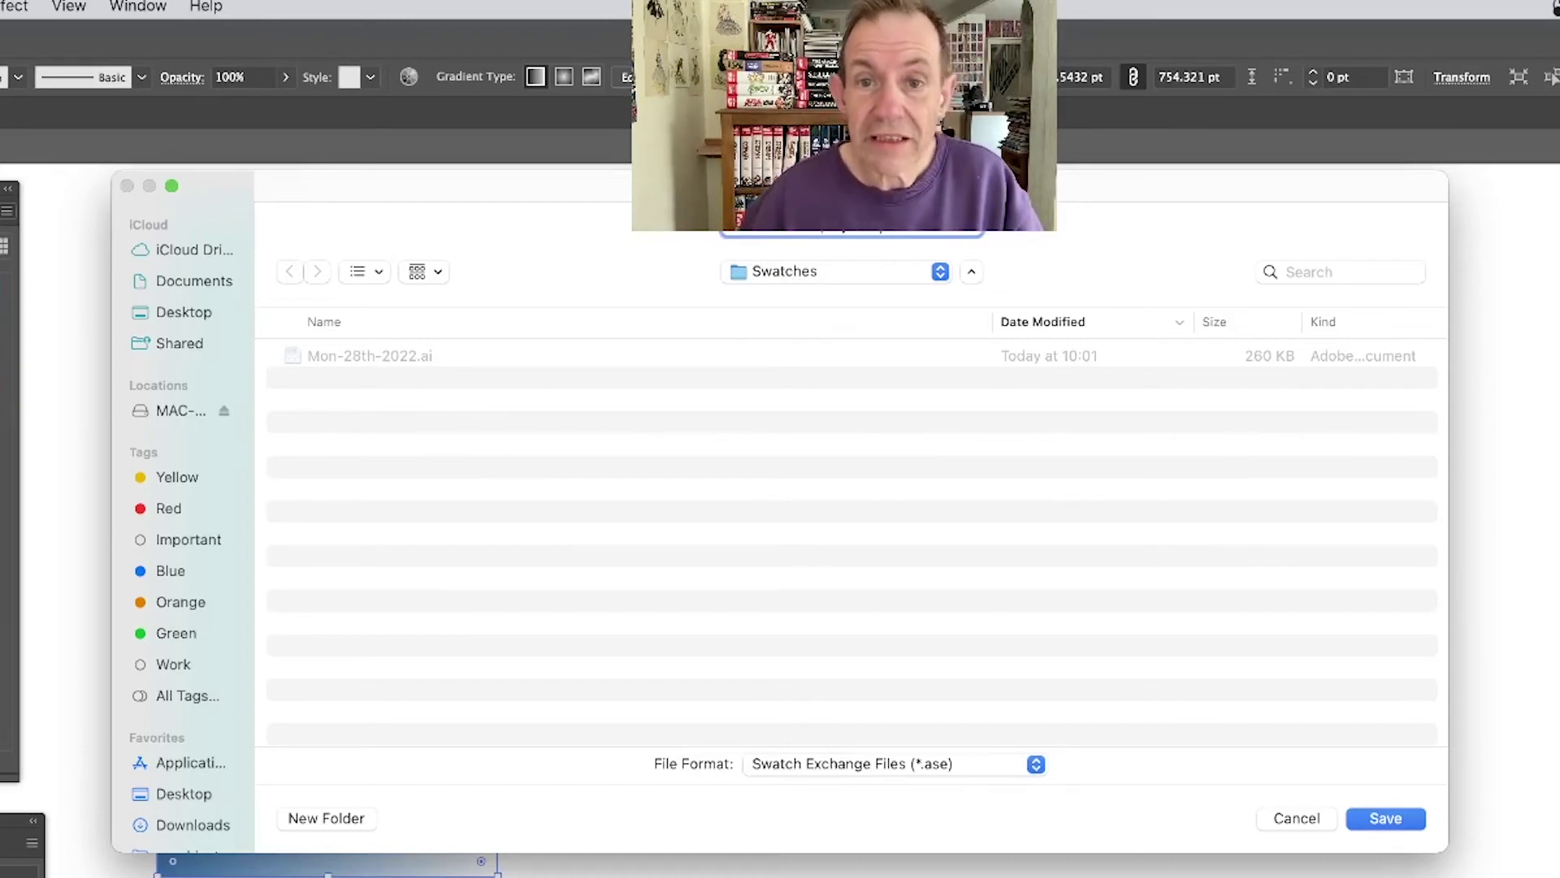
pyautogui.click(1387, 816)
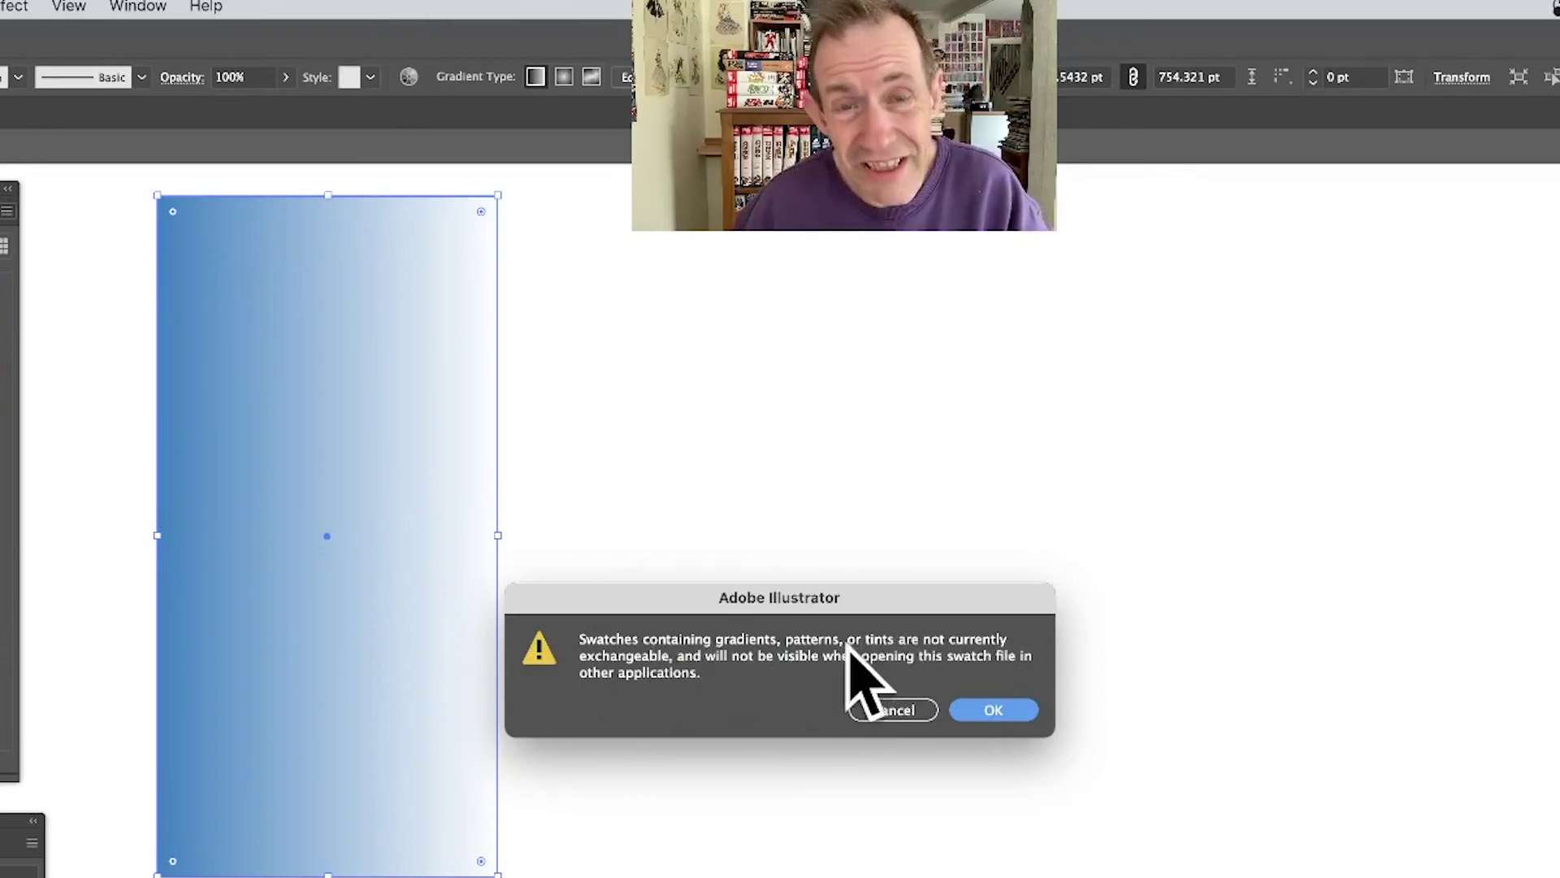
pyautogui.click(992, 706)
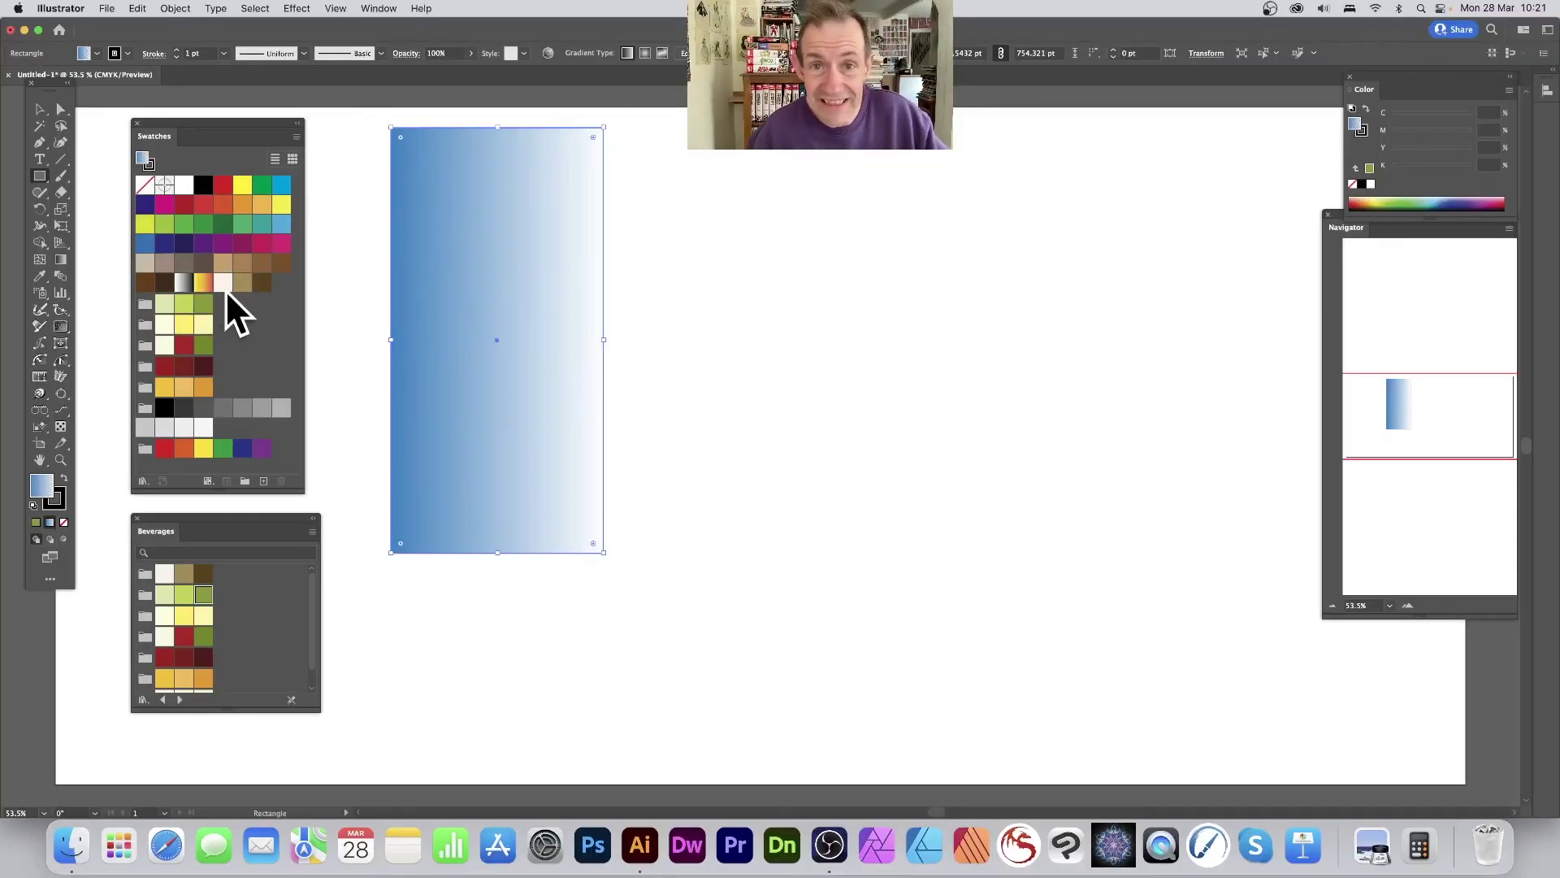
# Save the document swatches as an AI swatch library named comic-book-project-1 in the Swatches folder
pyautogui.click(296, 136)
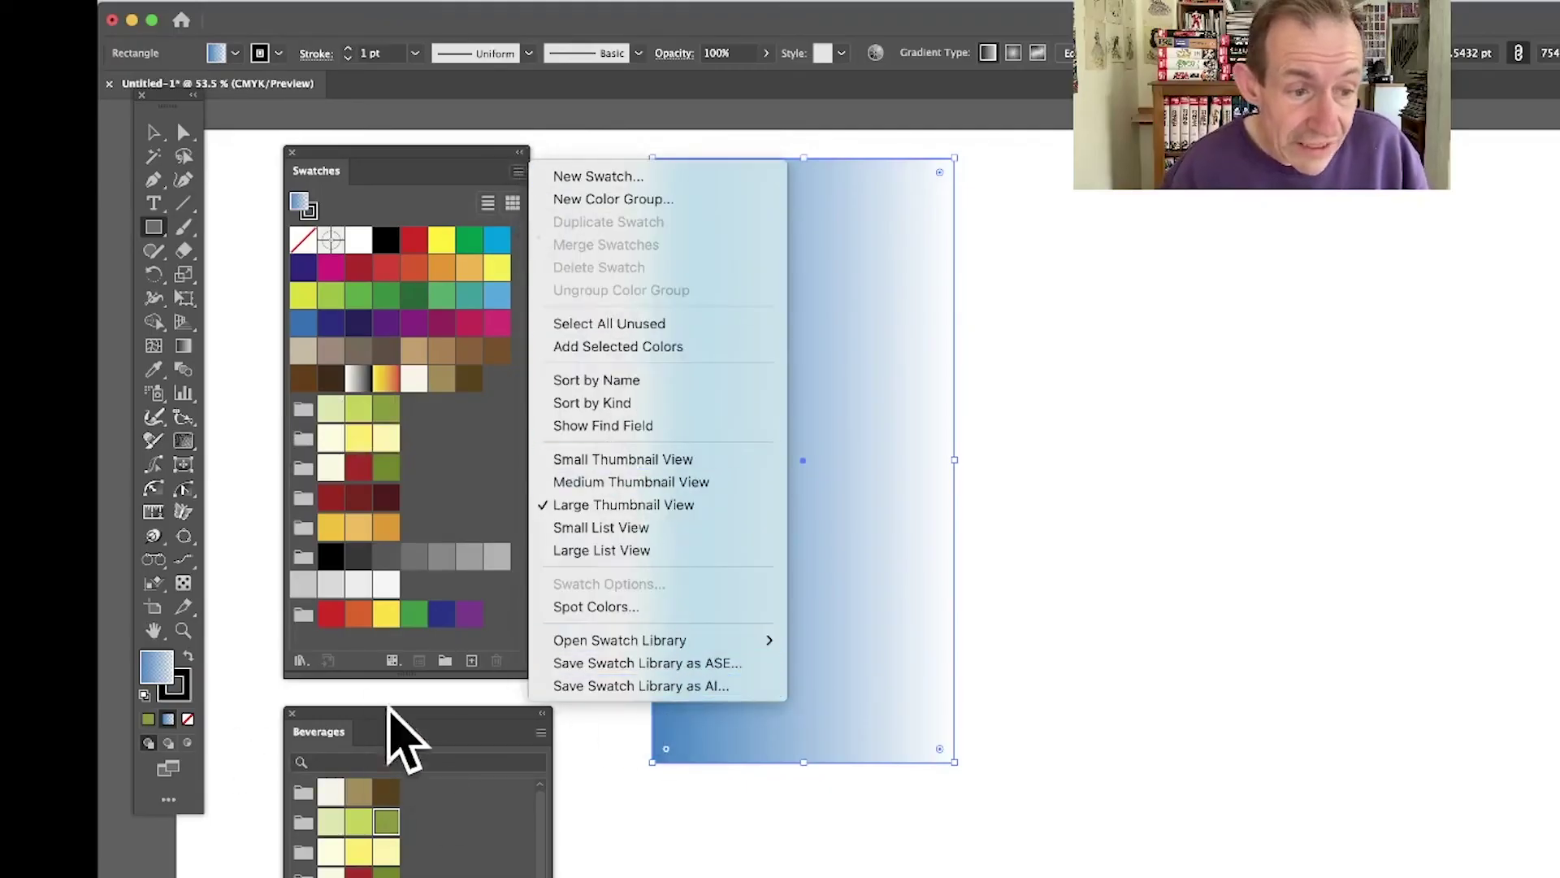
pyautogui.click(300, 660)
pyautogui.click(301, 660)
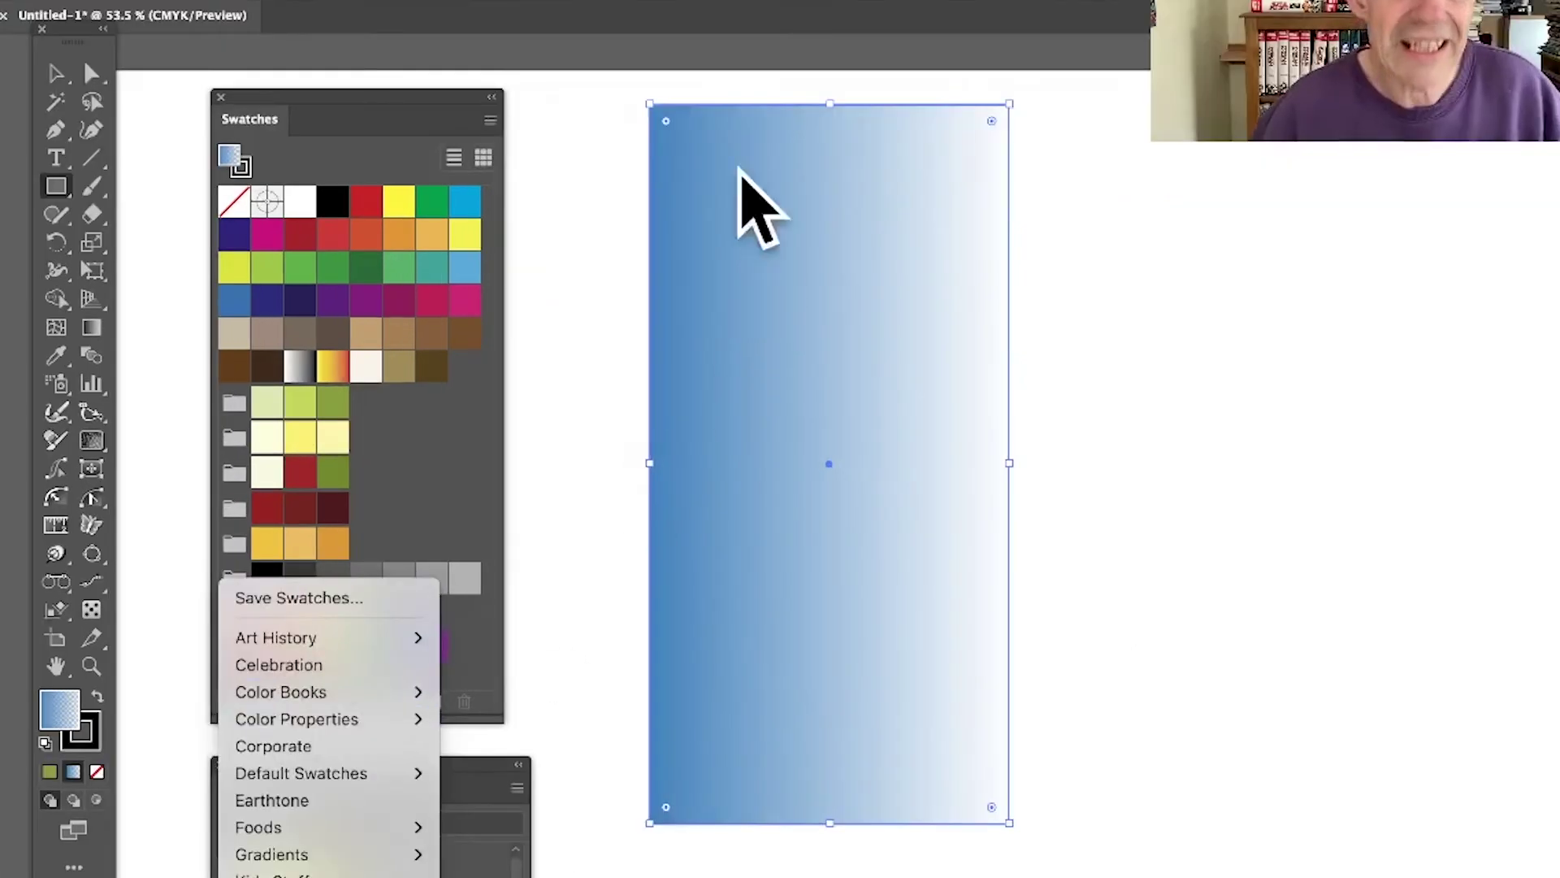
pyautogui.click(492, 123)
pyautogui.click(490, 120)
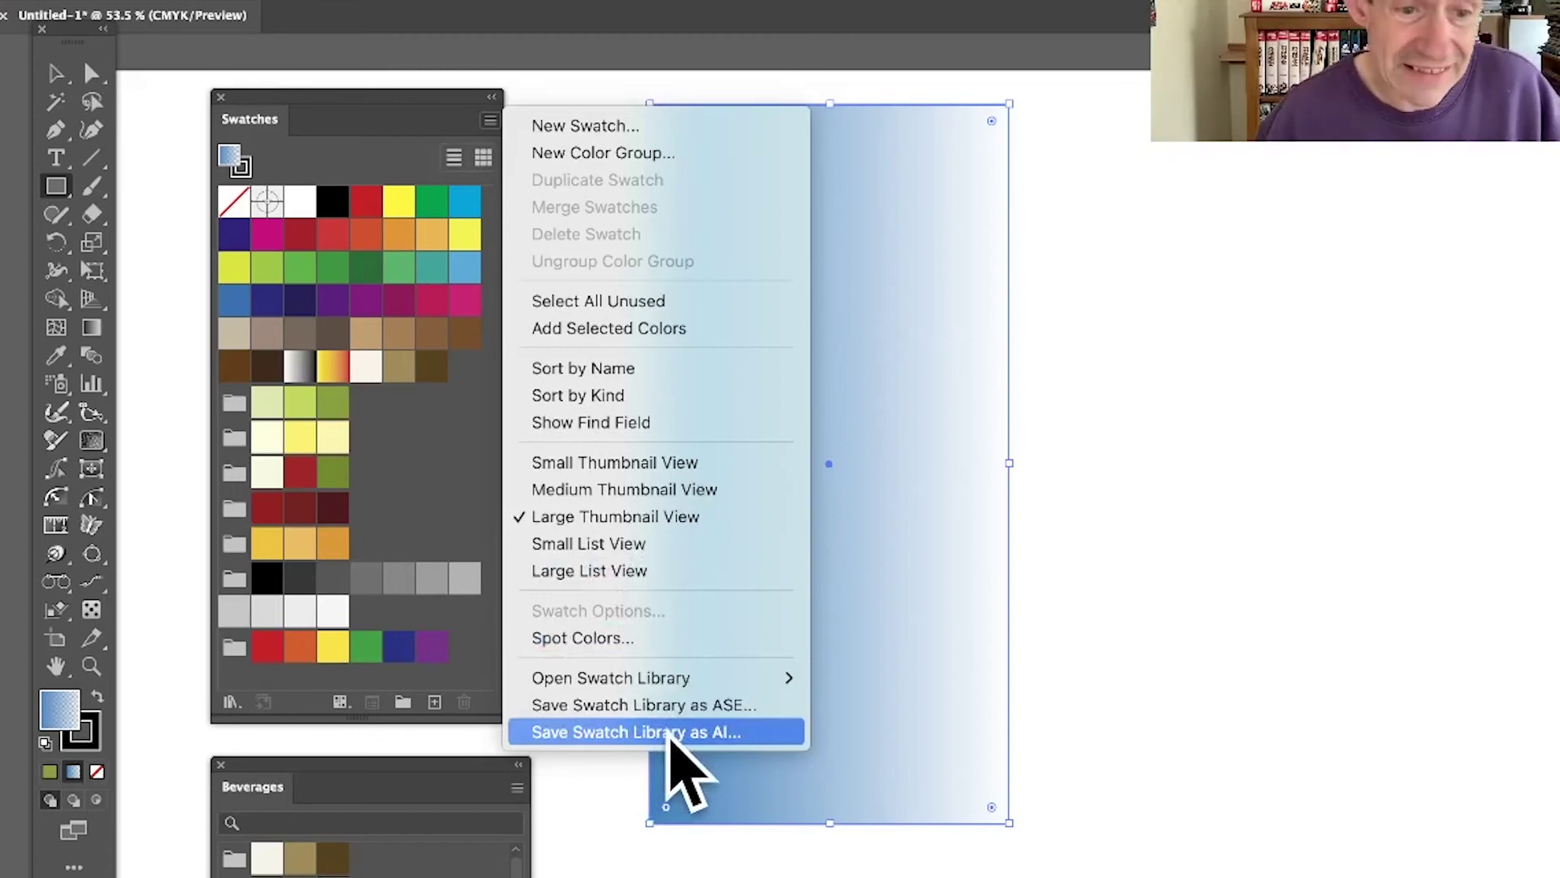
pyautogui.click(635, 731)
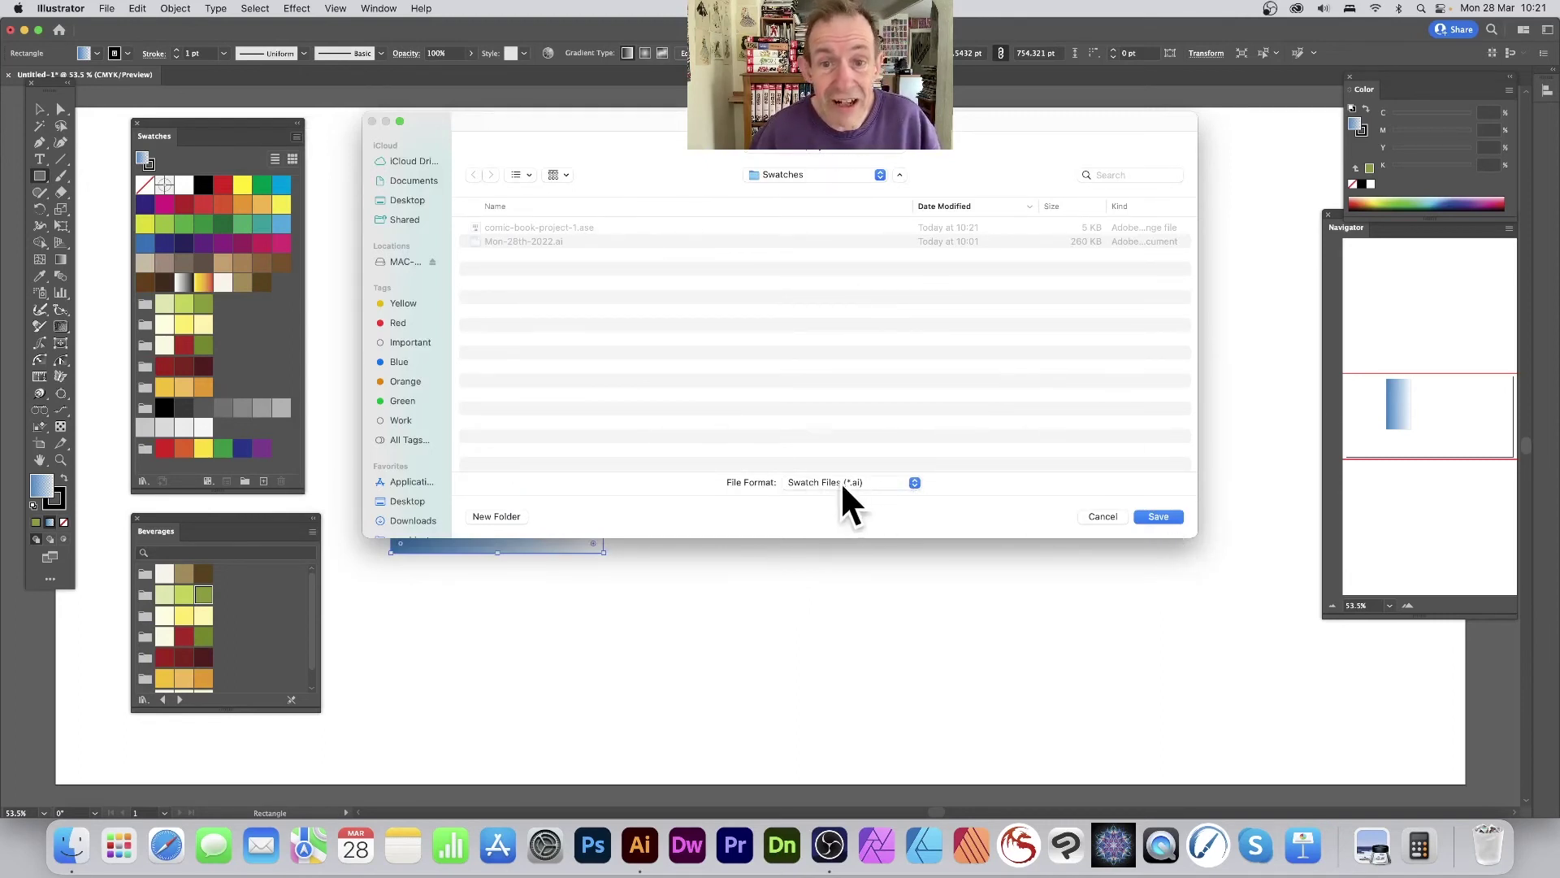
pyautogui.click(1154, 517)
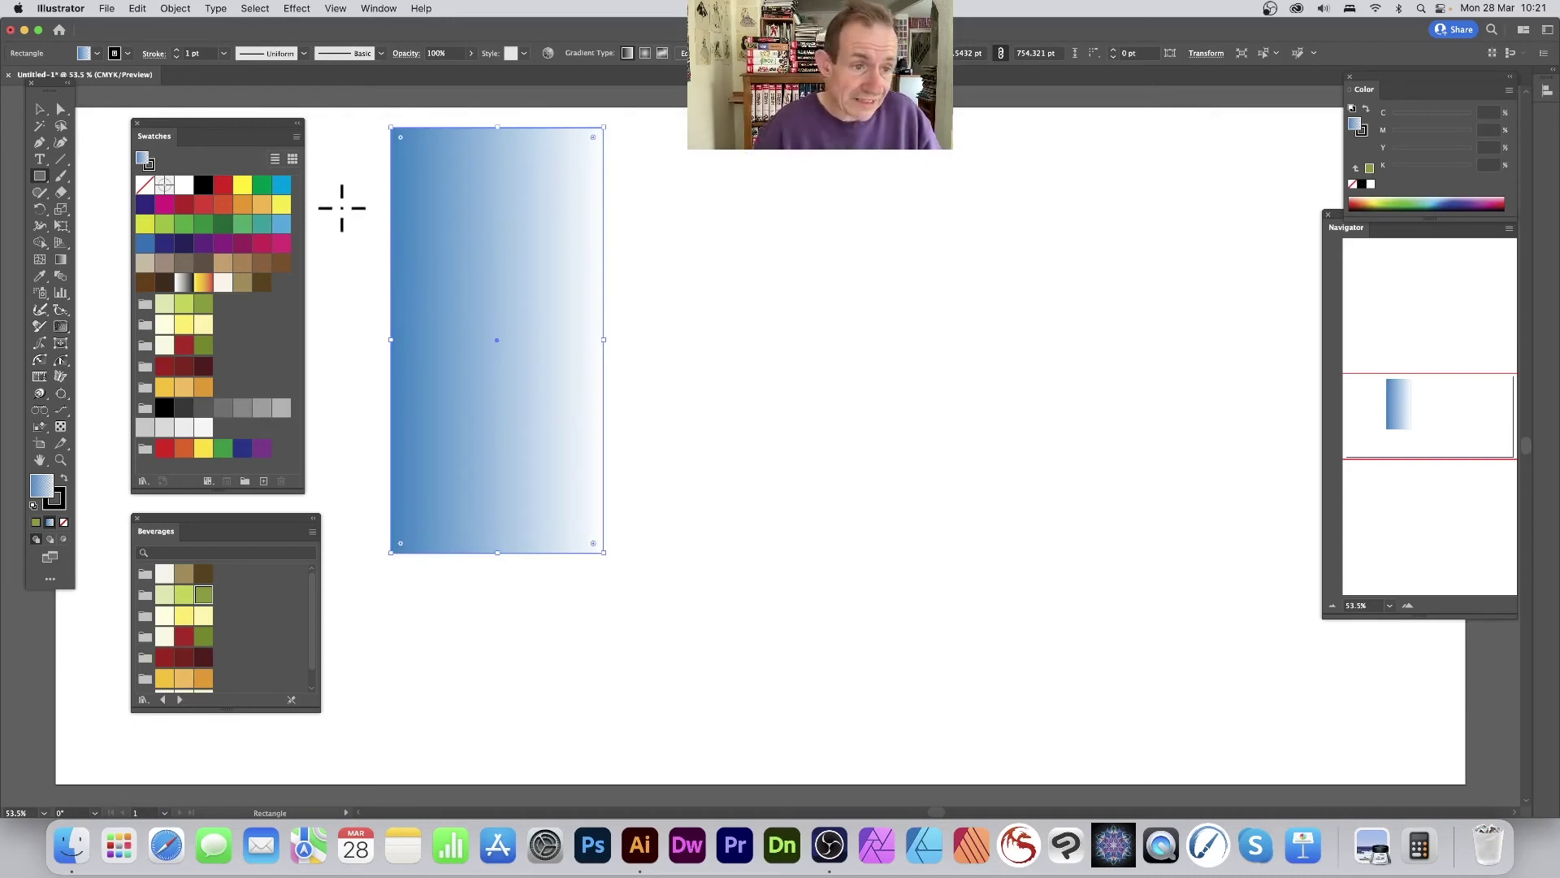
# Open the user-defined Mon-28th-2022 swatch library, separate it from the Beverages library over the rectangle, and enlarge its panel
pyautogui.click(296, 135)
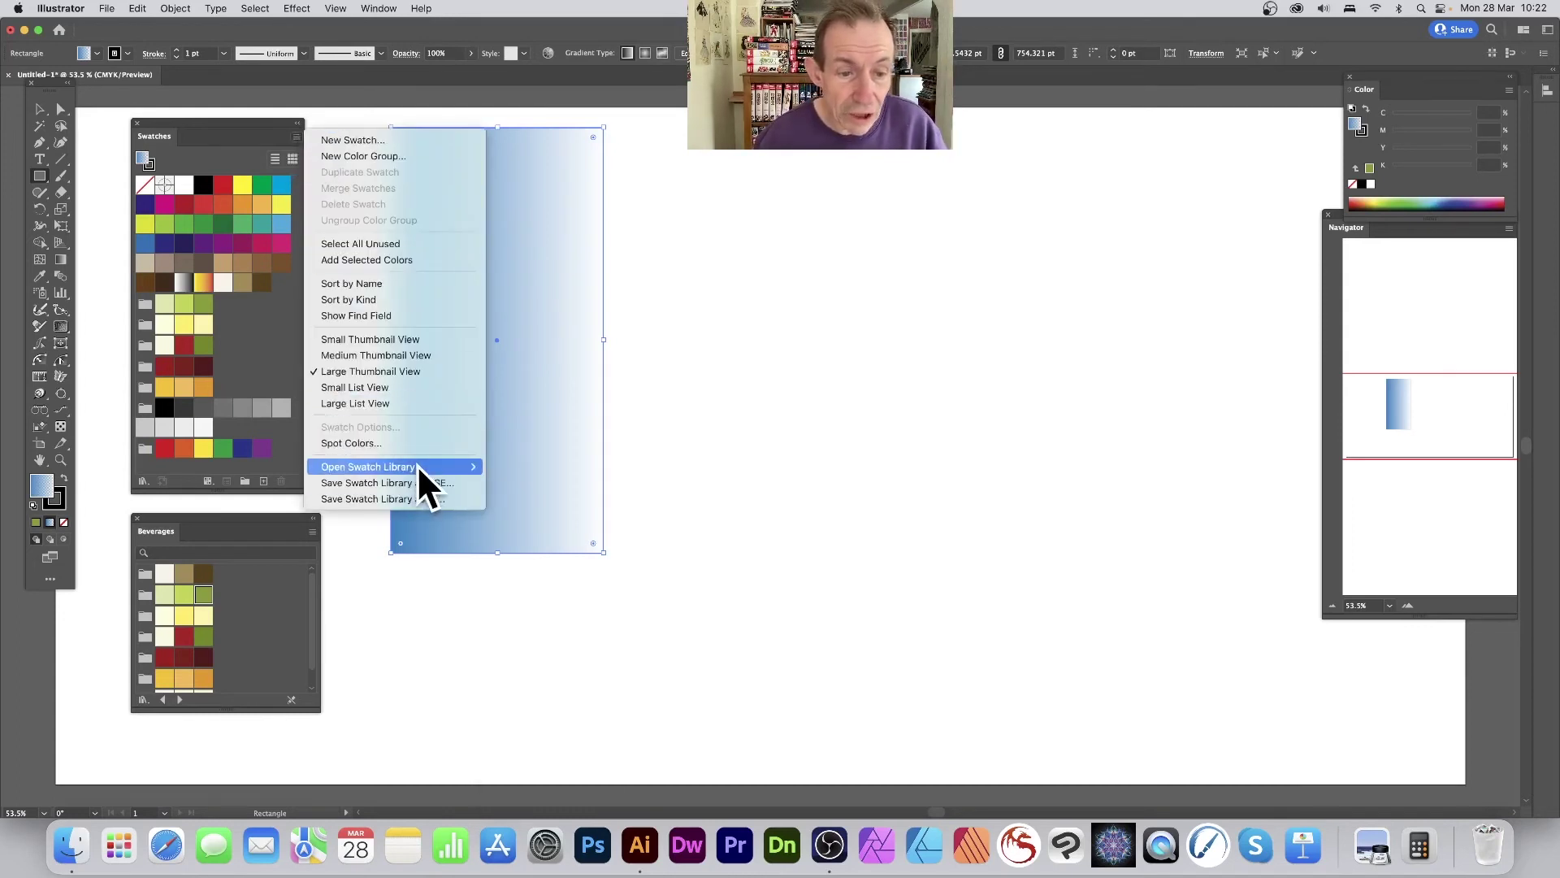
pyautogui.moveTo(416, 466)
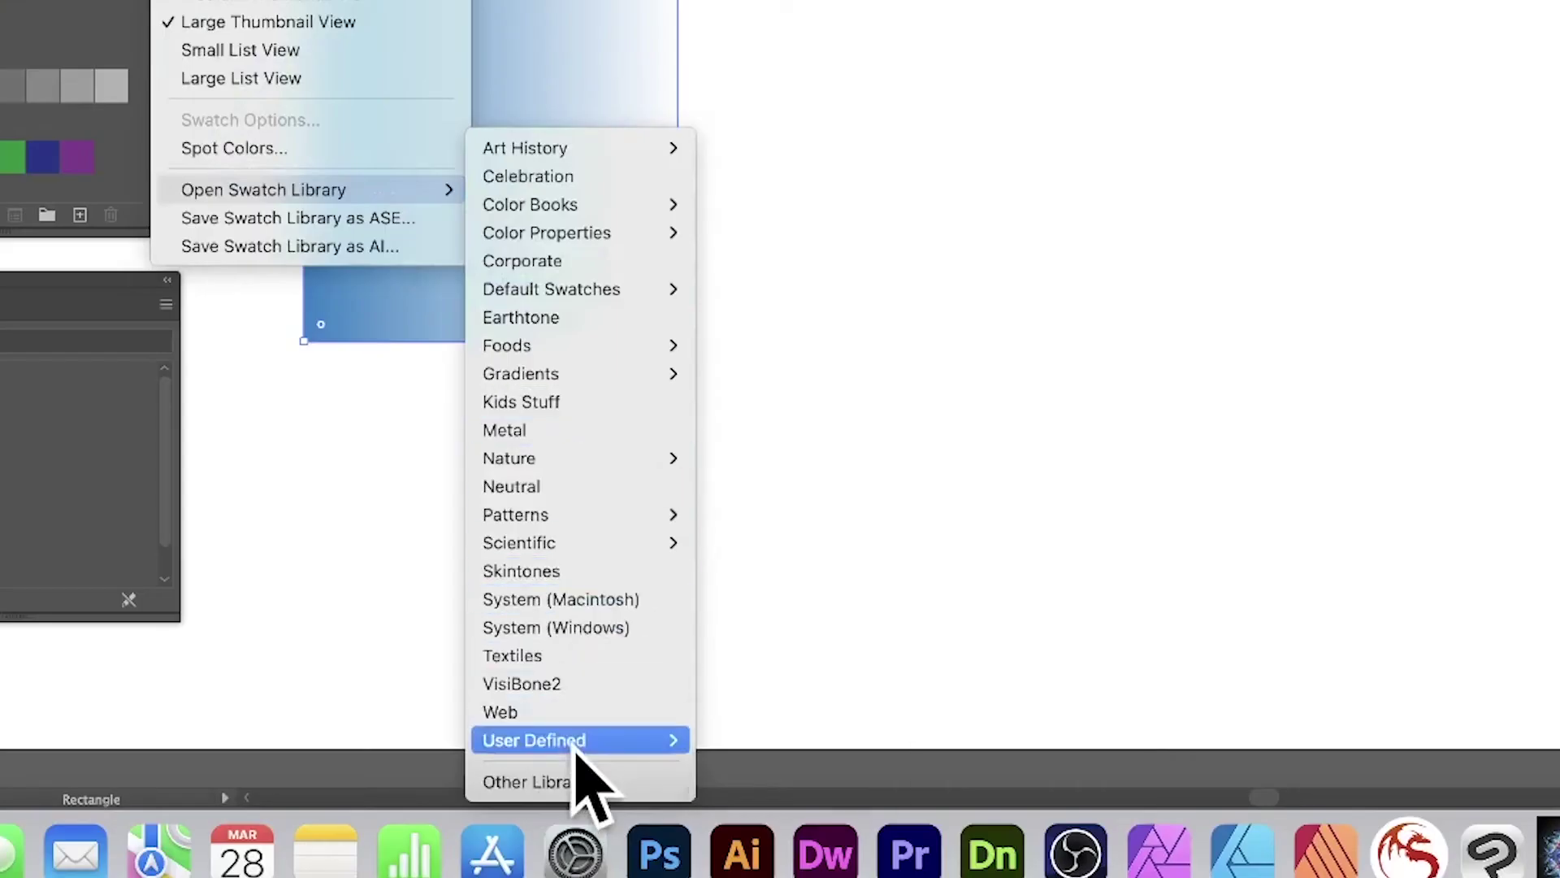
pyautogui.moveTo(552, 779)
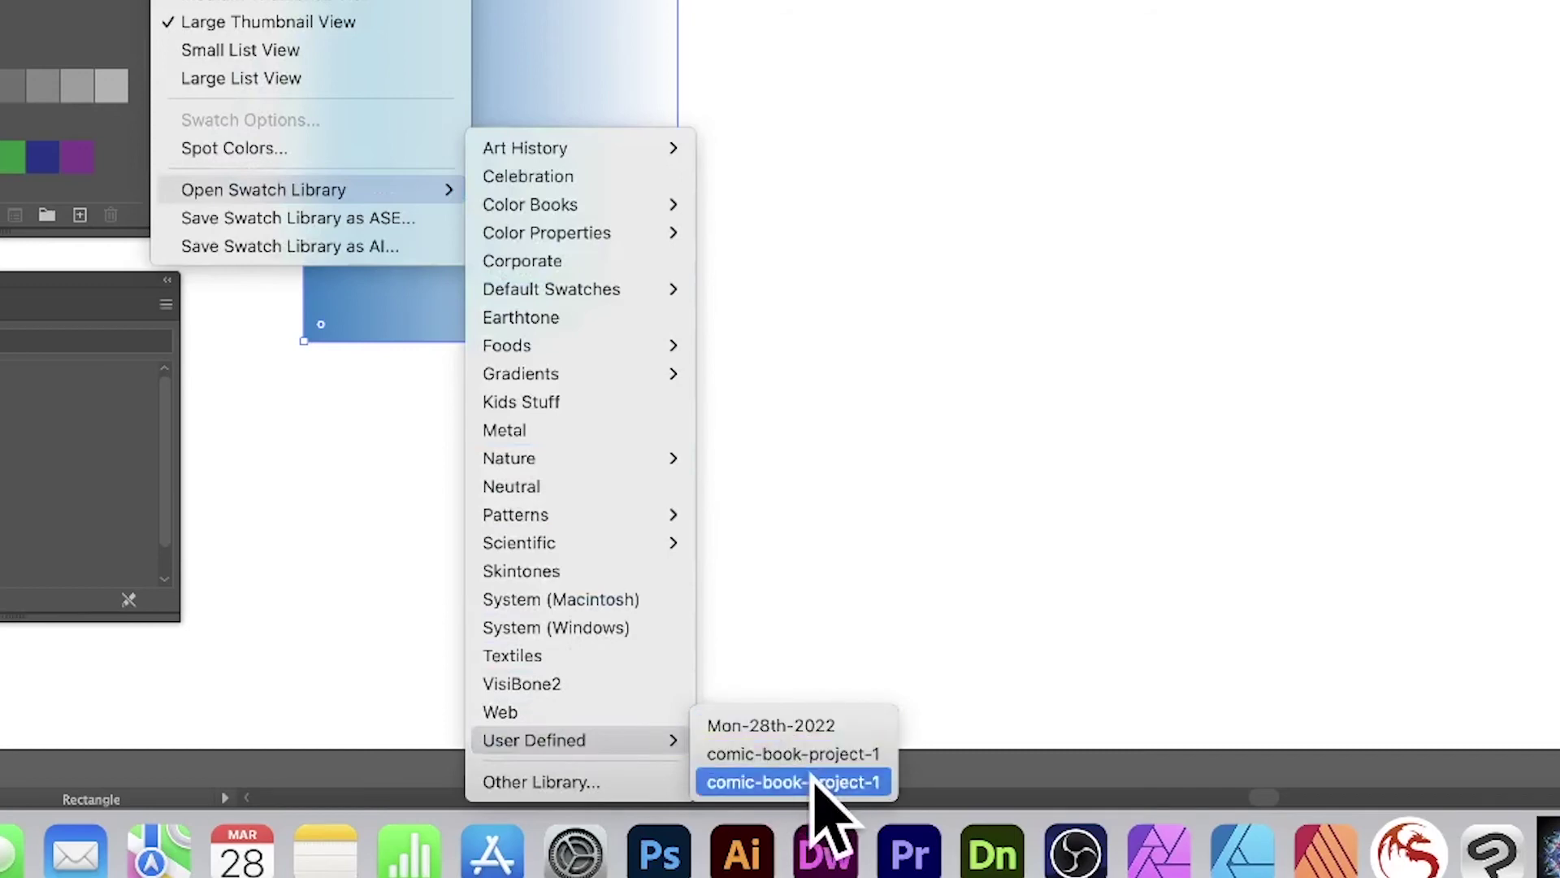
pyautogui.click(801, 725)
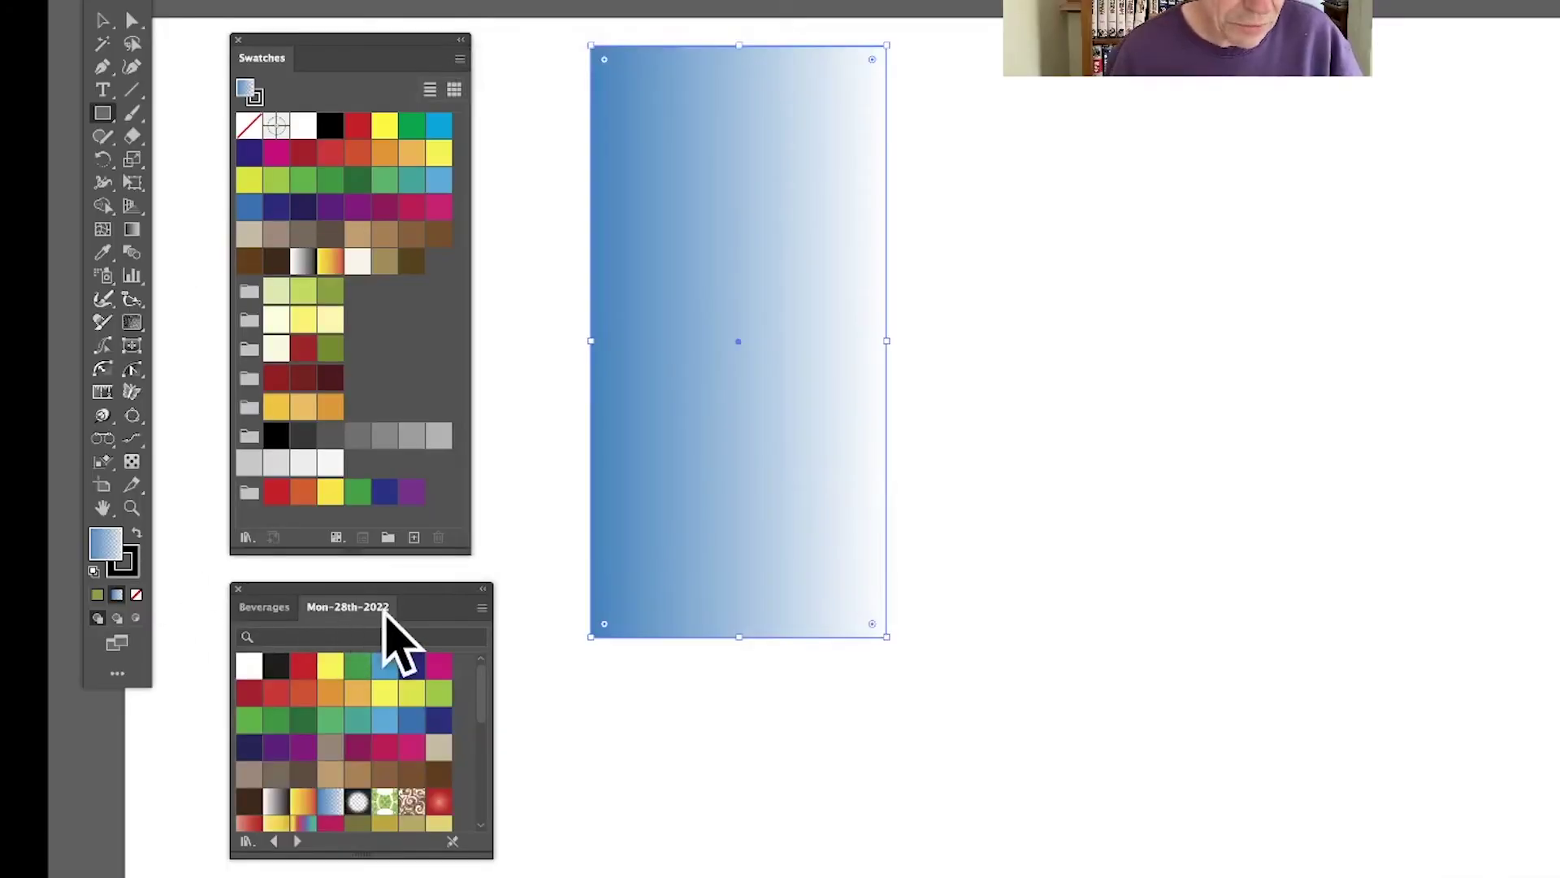
pyautogui.moveTo(362, 611); pyautogui.dragTo(540, 93)
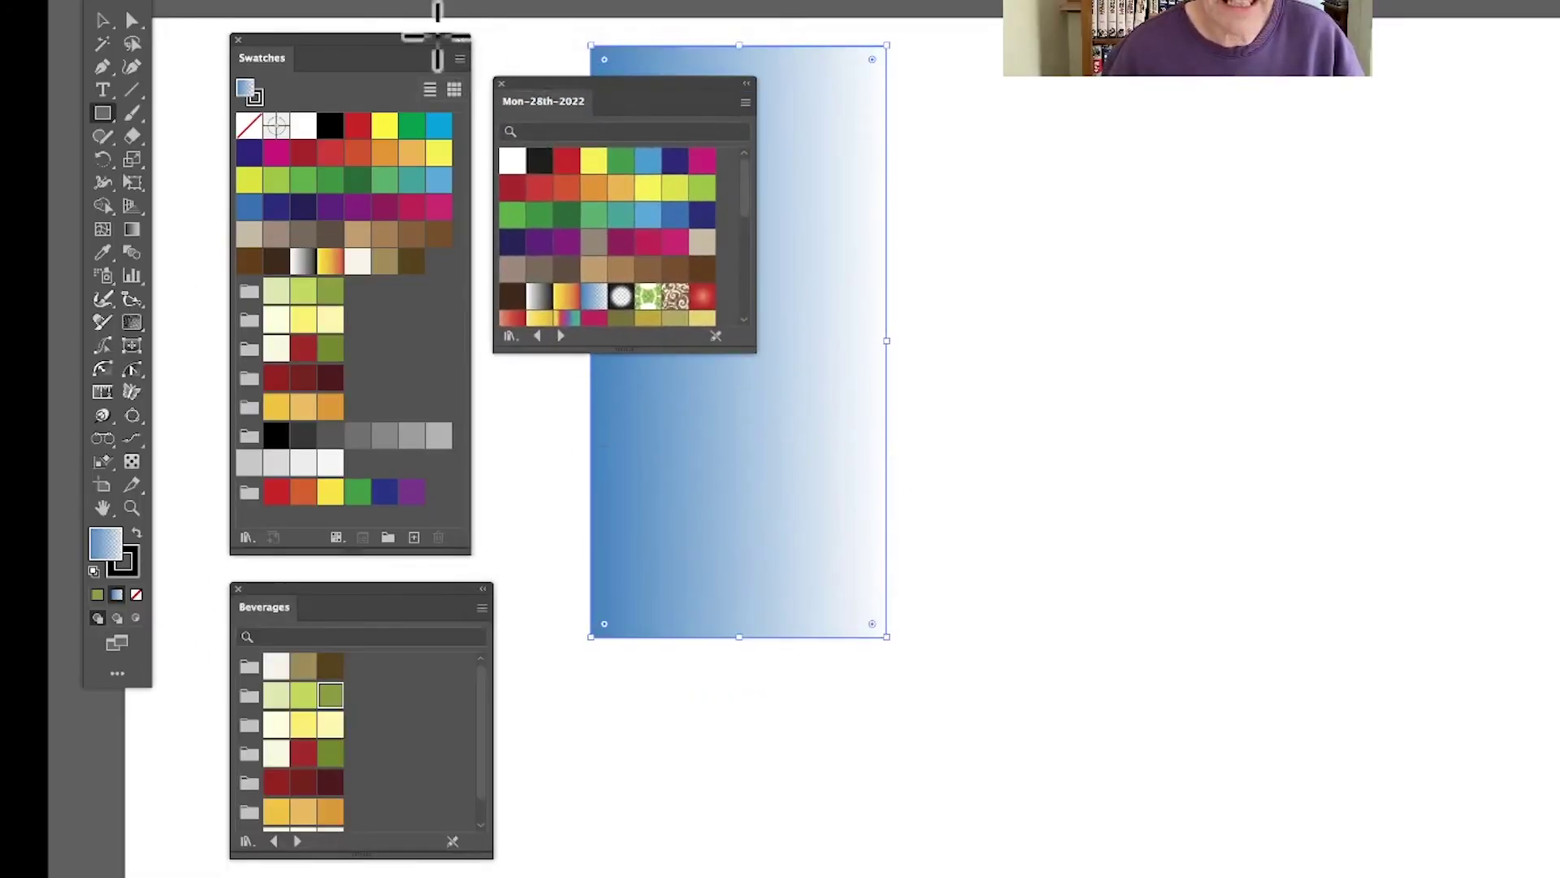
pyautogui.moveTo(754, 350); pyautogui.dragTo(882, 422)
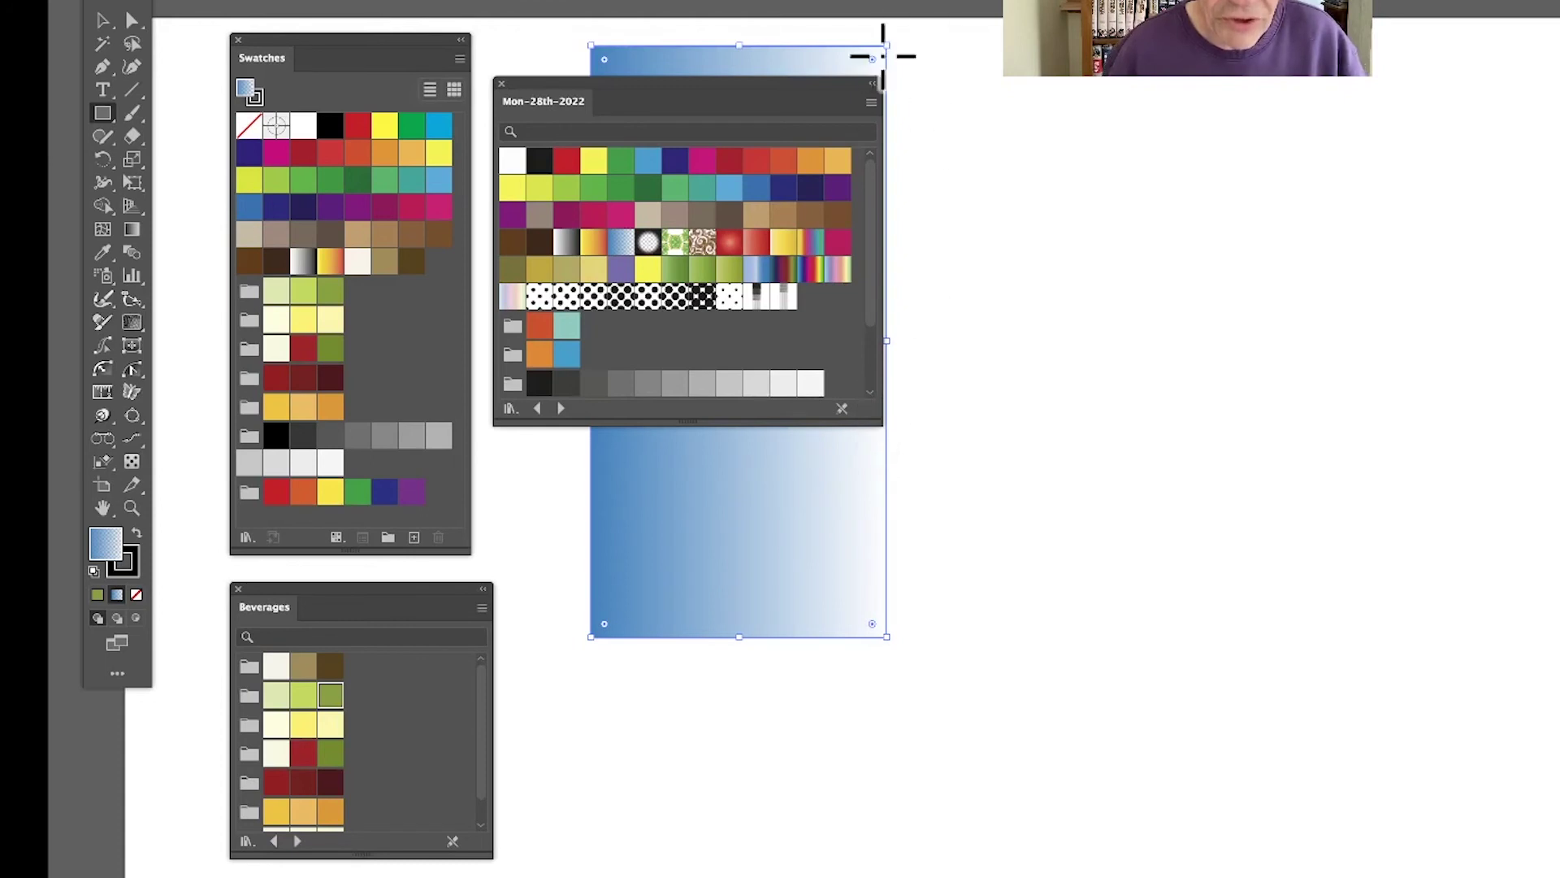
# Set the Mon-28th-2022 swatch library to Persistent
pyautogui.click(872, 103)
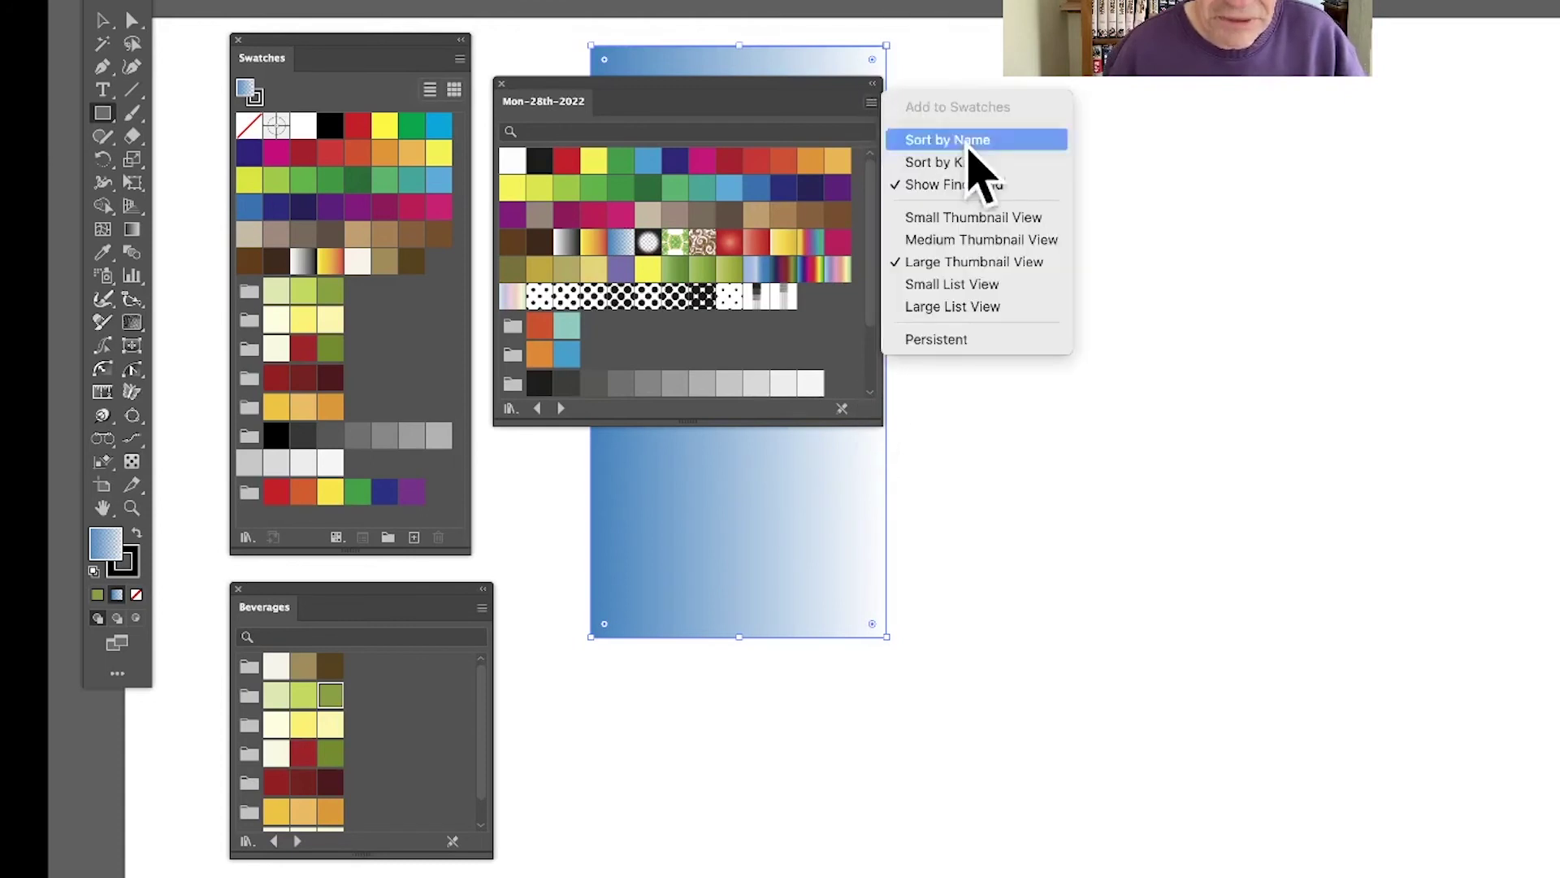
pyautogui.click(943, 339)
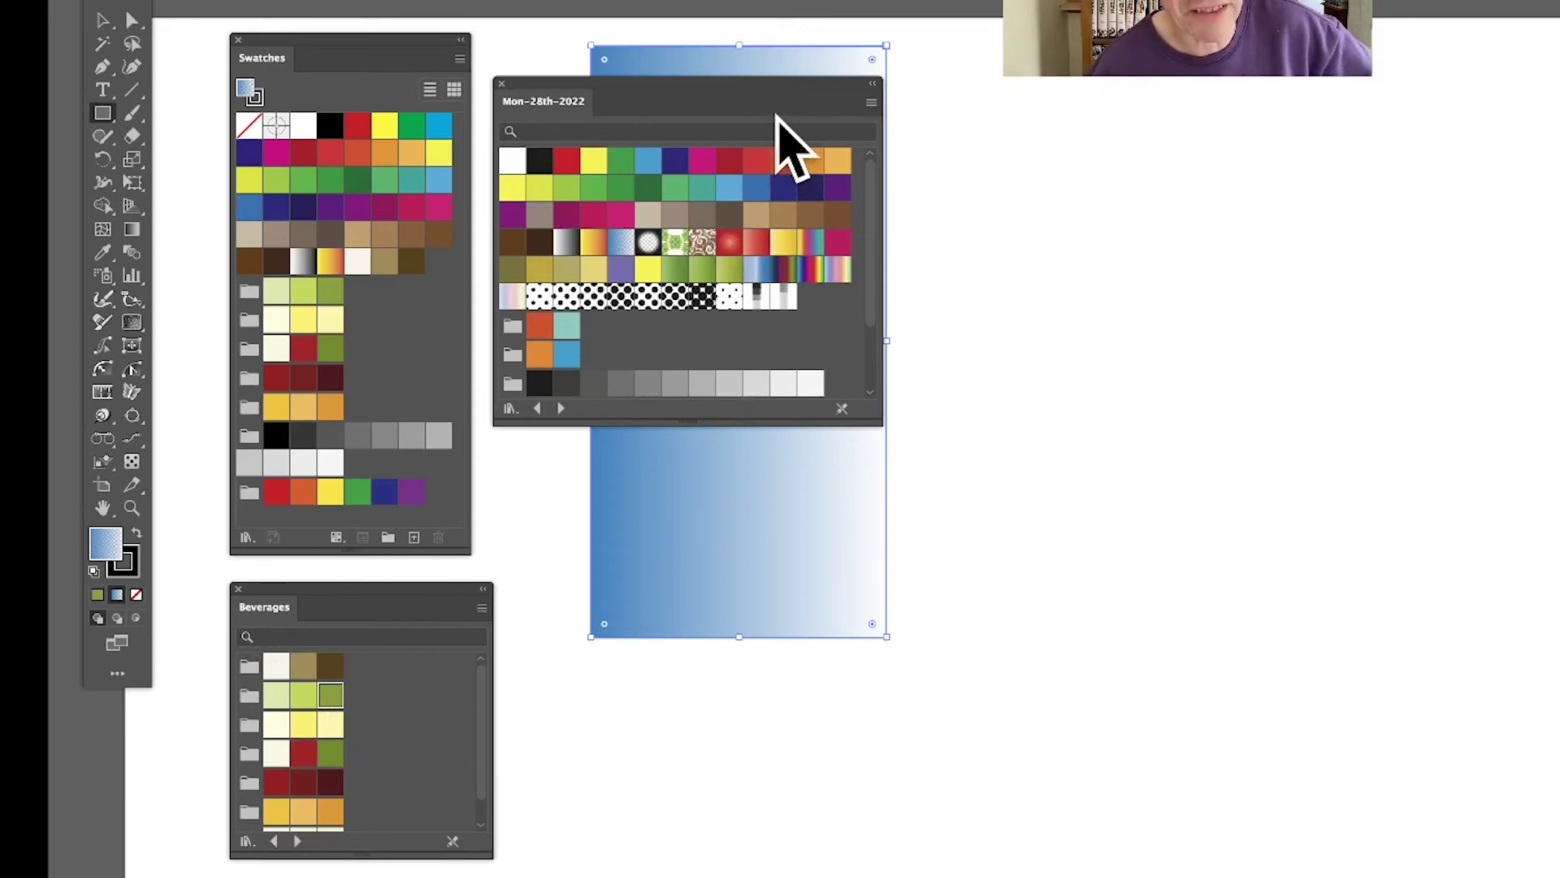
pyautogui.click(872, 103)
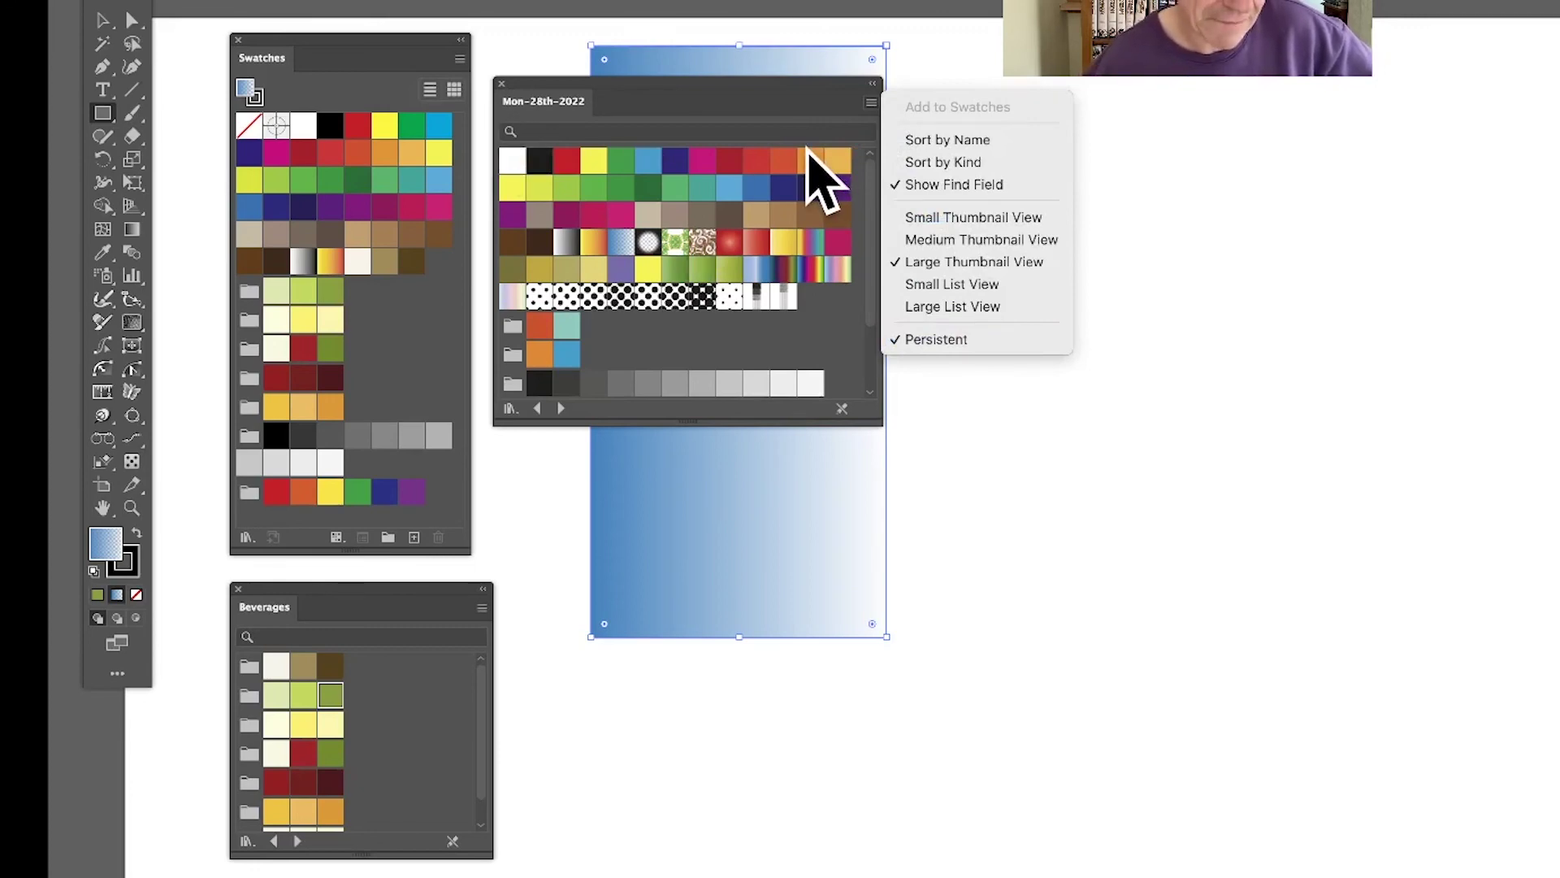
pyautogui.click(668, 327)
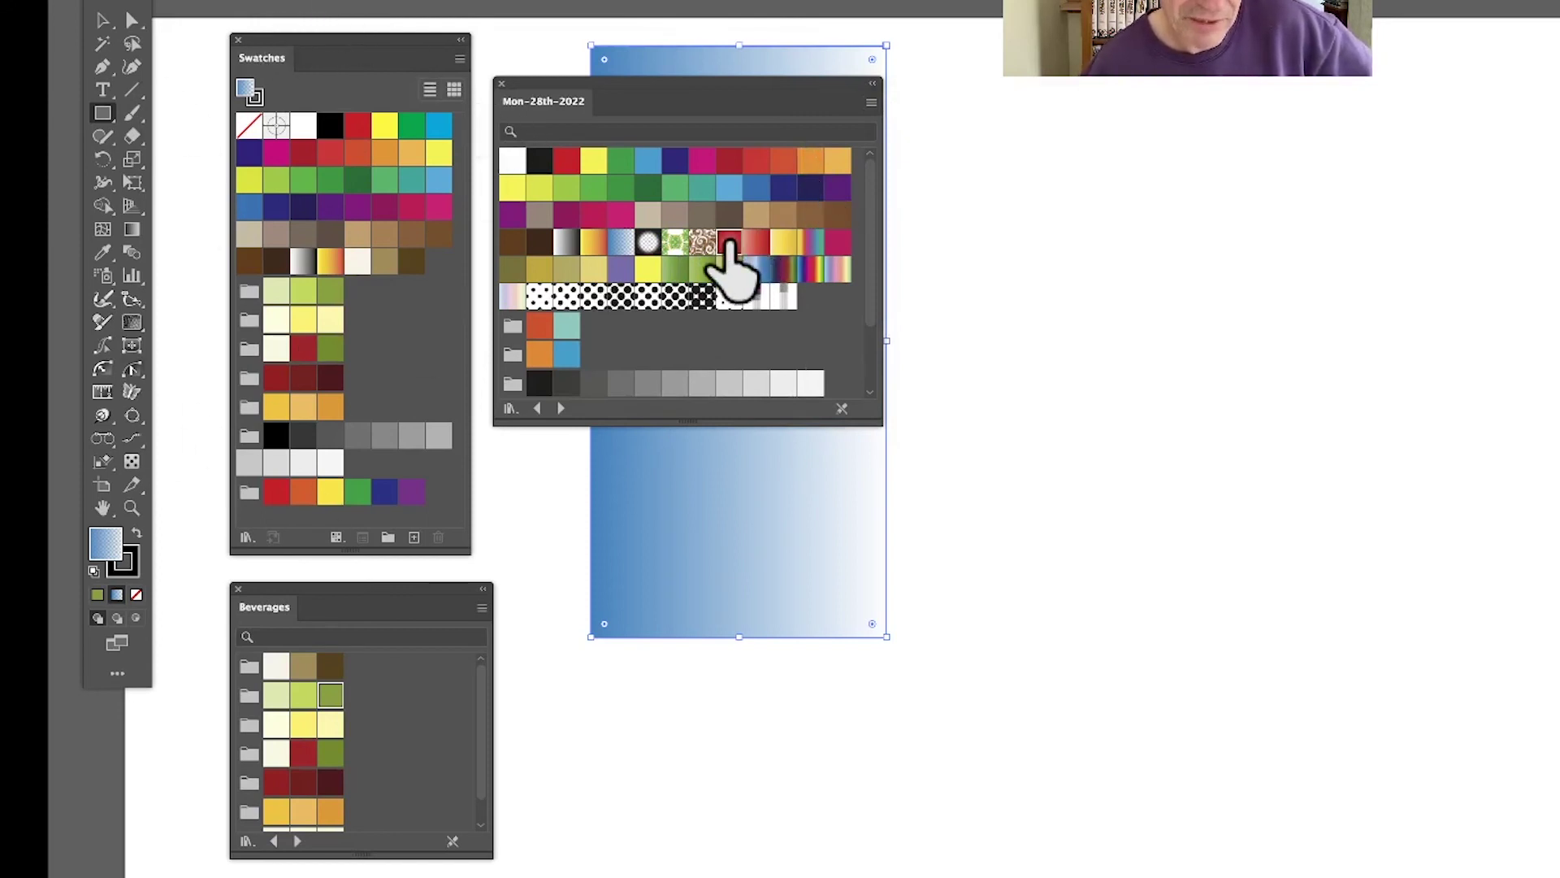
# Apply several Mon-28th-2022 gradients to the rectangle, ending with the pastel rainbow one, and add extra copies of that gradient to the document swatches
pyautogui.click(756, 241)
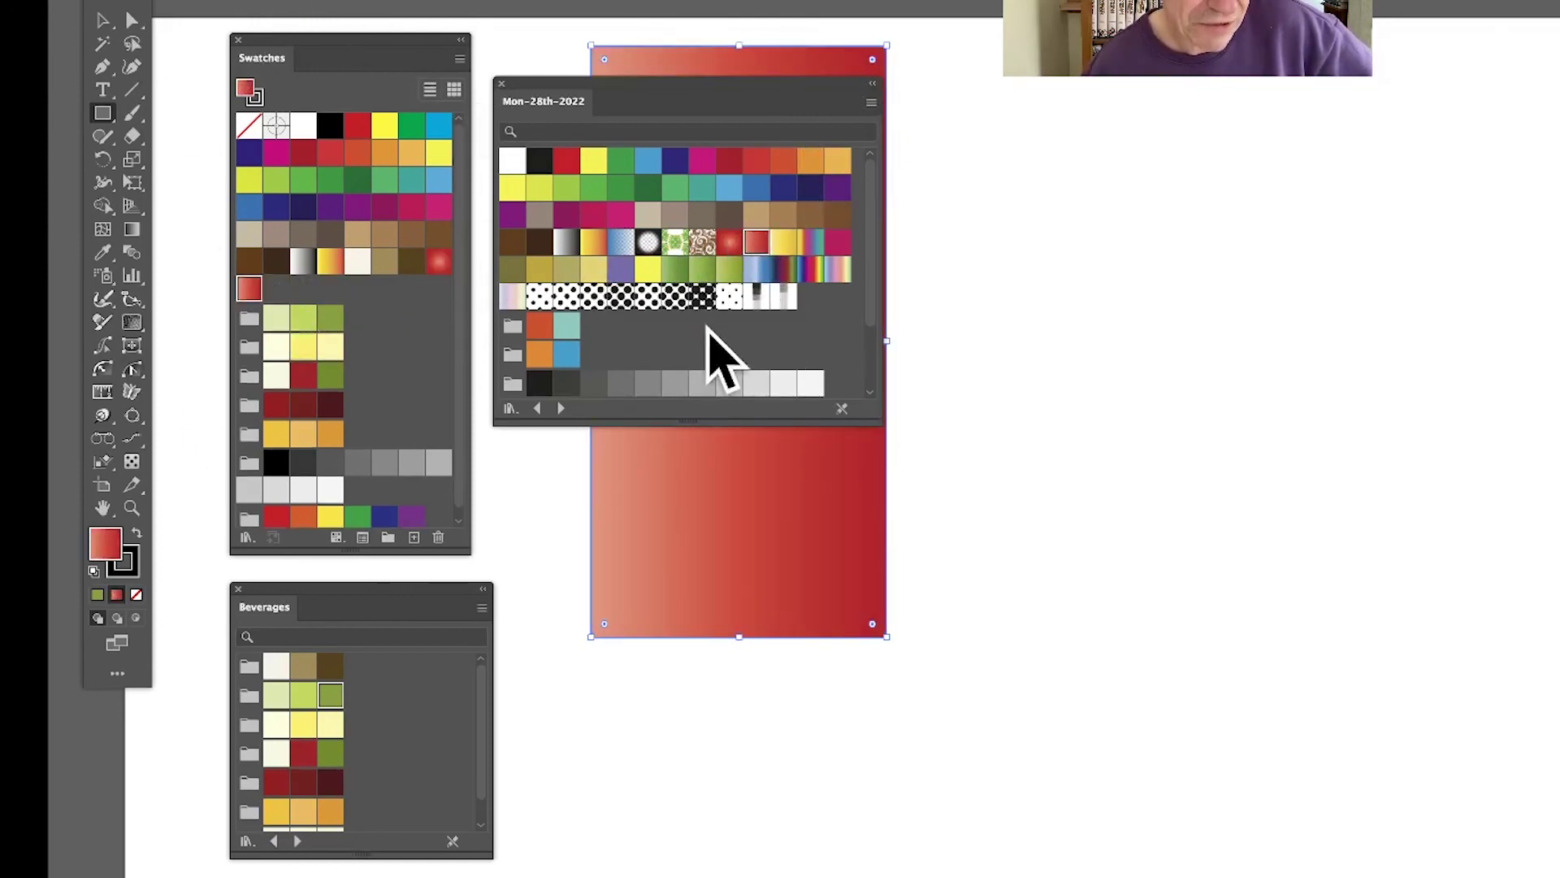
pyautogui.click(784, 241)
pyautogui.click(827, 242)
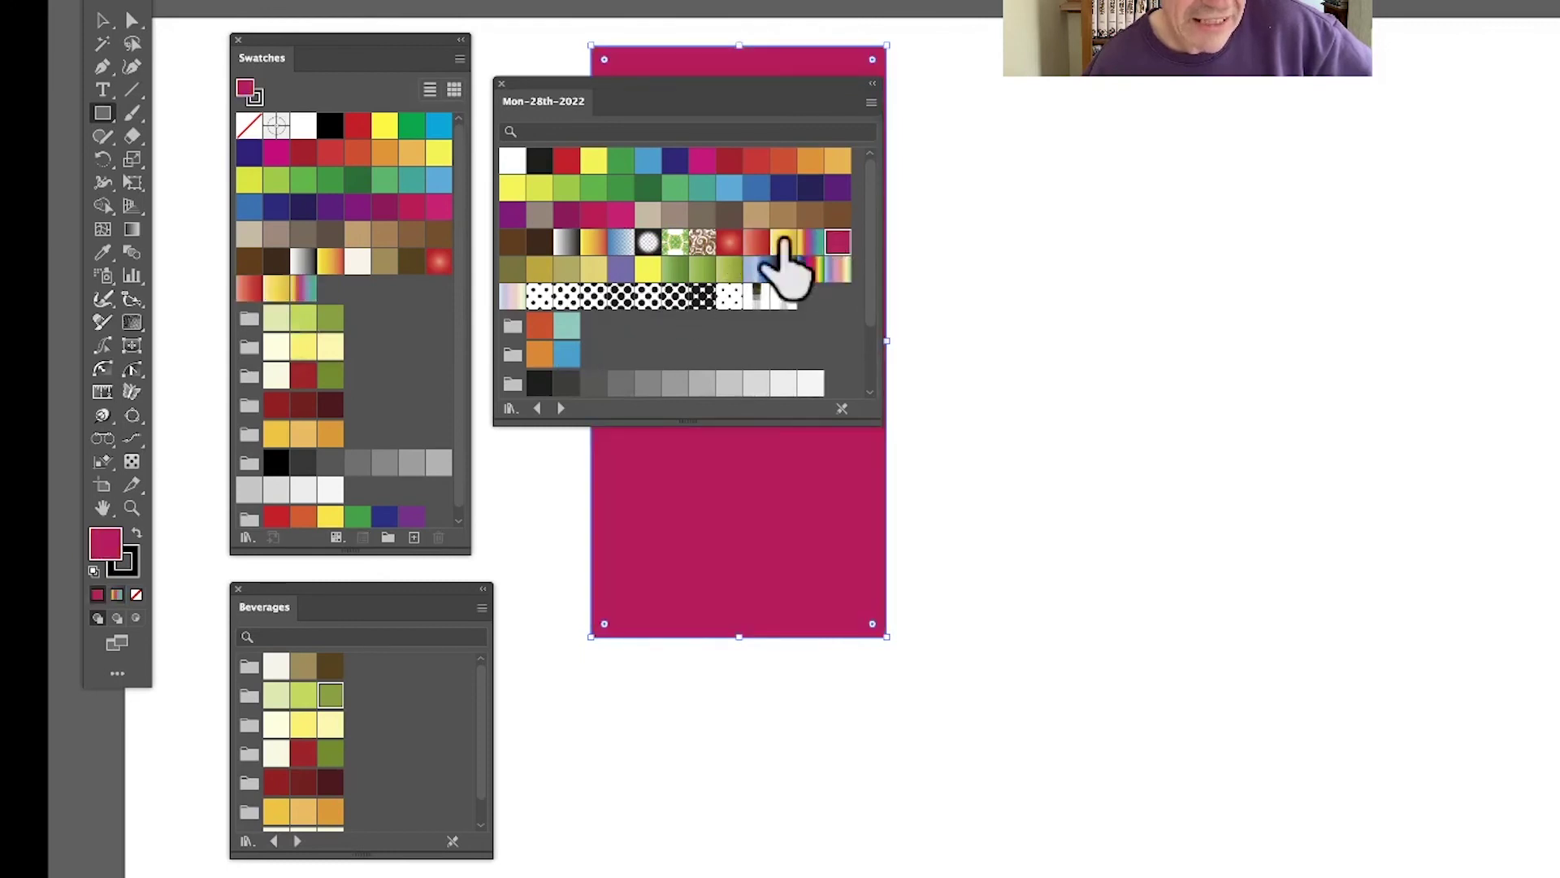
pyautogui.click(784, 268)
pyautogui.click(749, 268)
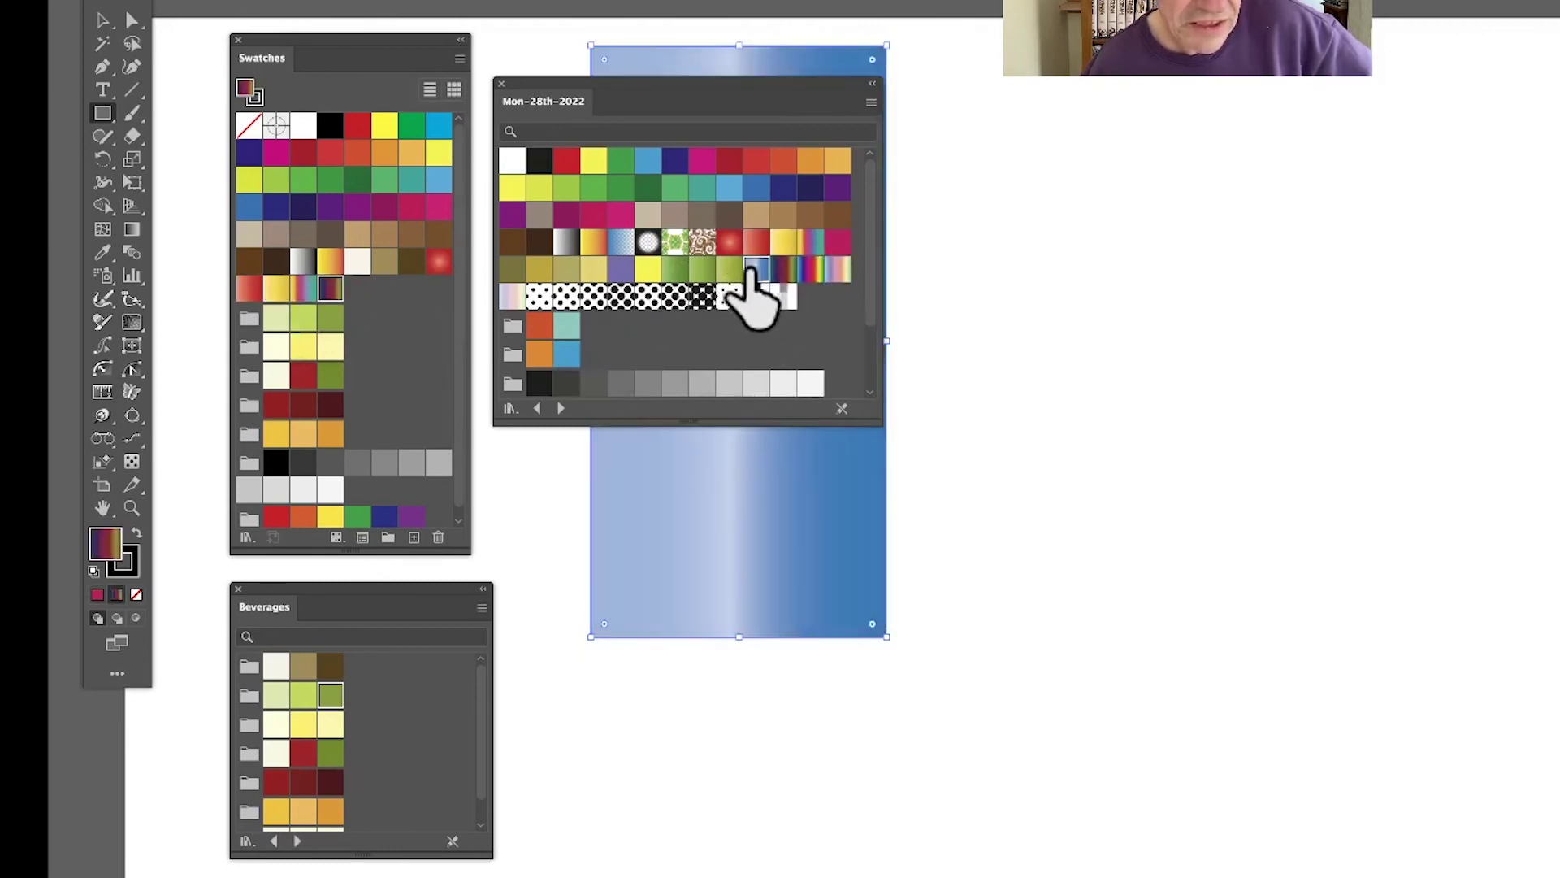
pyautogui.click(725, 268)
pyautogui.click(783, 268)
pyautogui.click(837, 269)
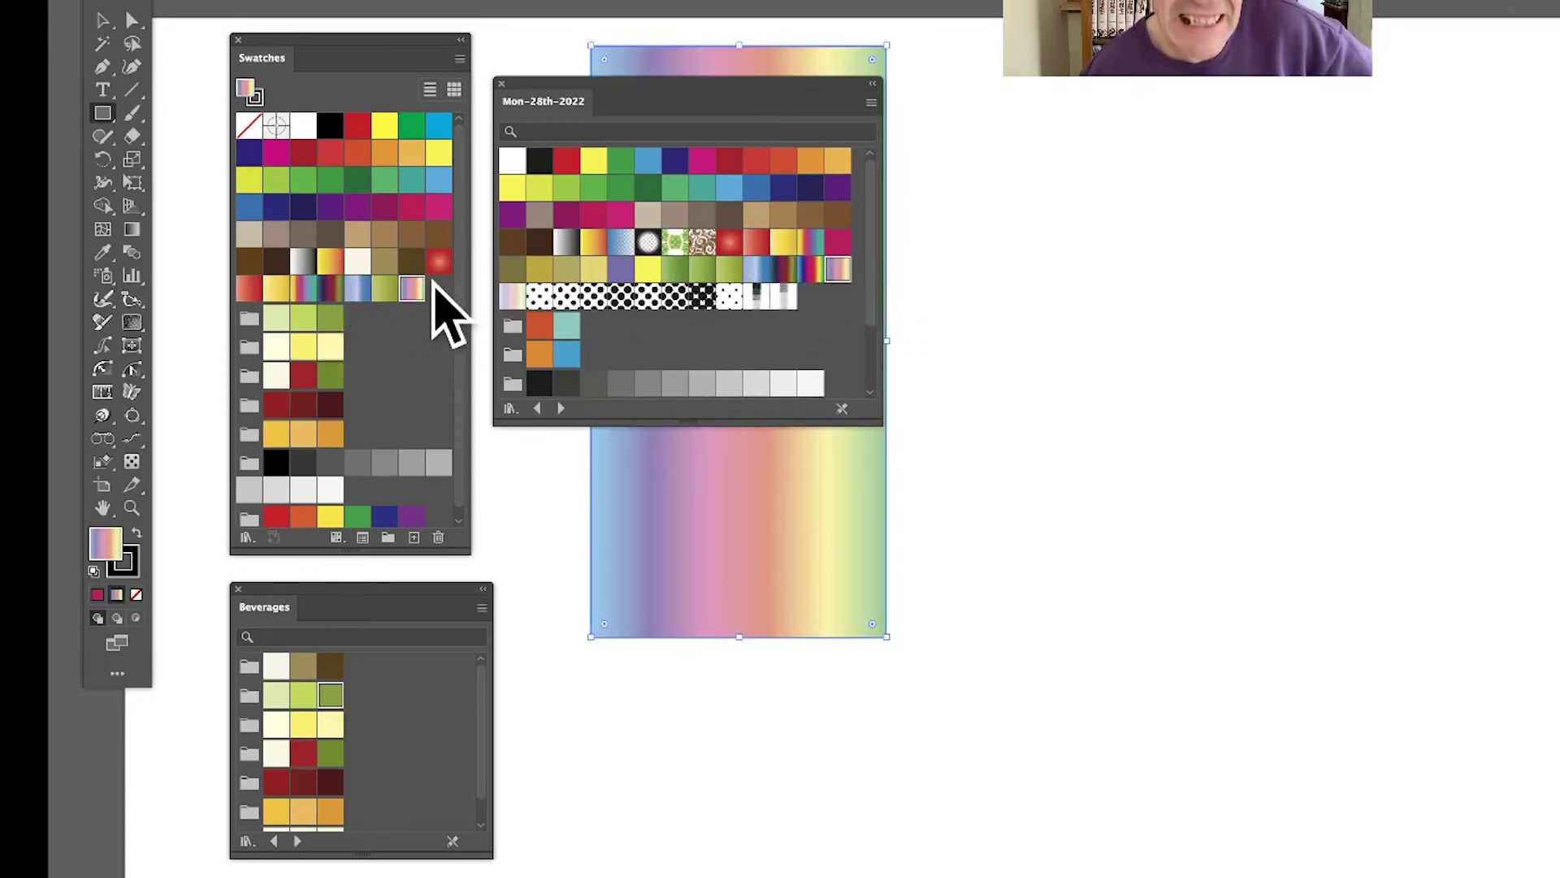
pyautogui.moveTo(837, 269); pyautogui.dragTo(382, 324)
pyautogui.moveTo(841, 276); pyautogui.dragTo(412, 329)
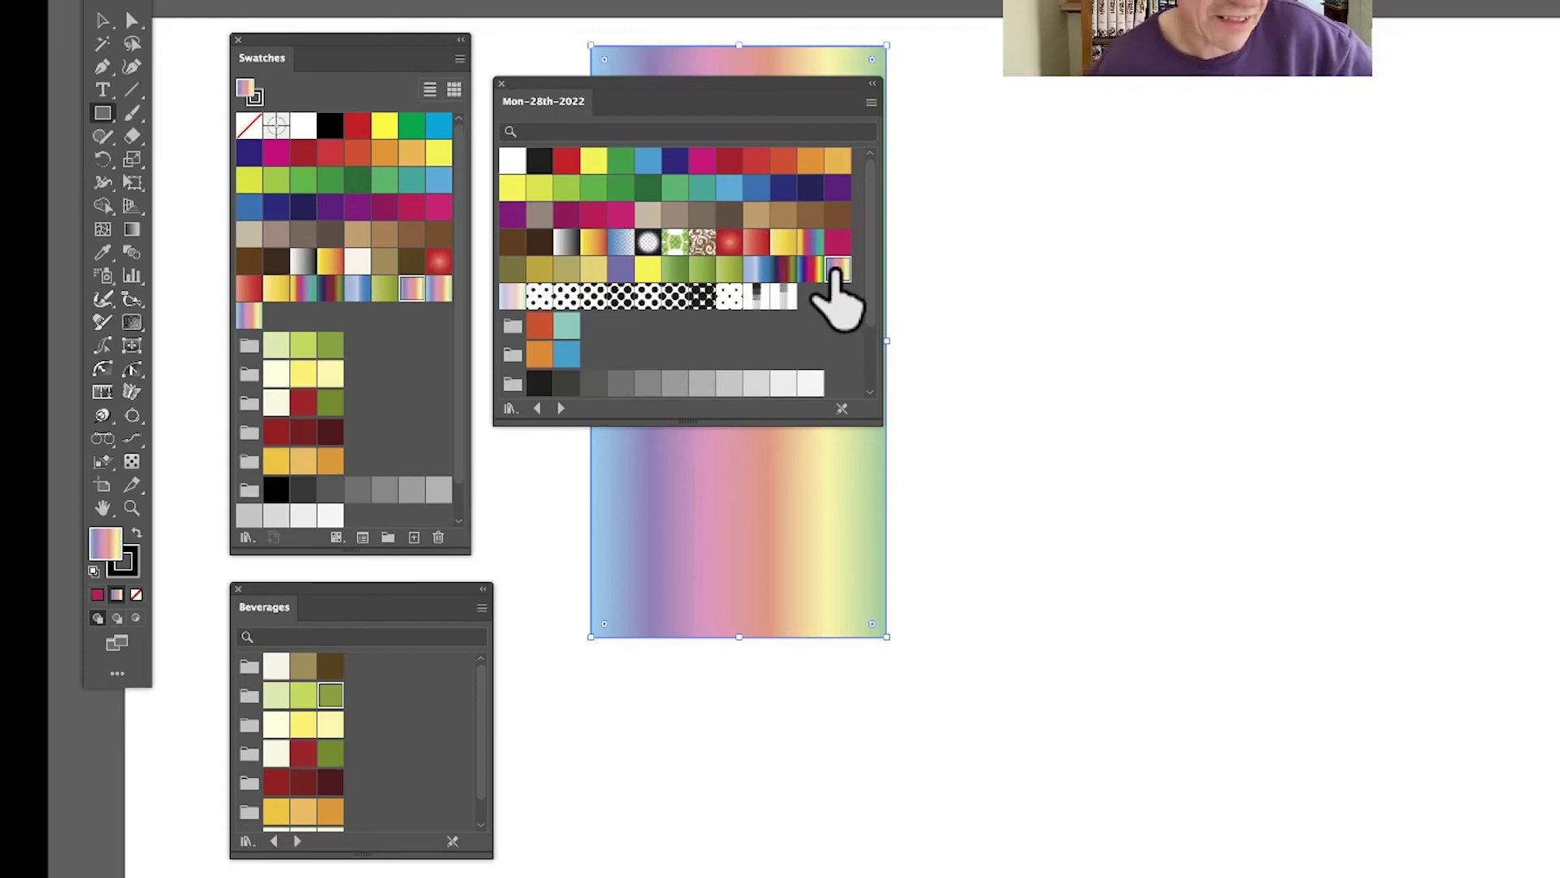
# Fill the rectangle with the yellow-to-red gradient and two black dot patterns in turn from the Mon-28th-2022 library
pyautogui.click(594, 242)
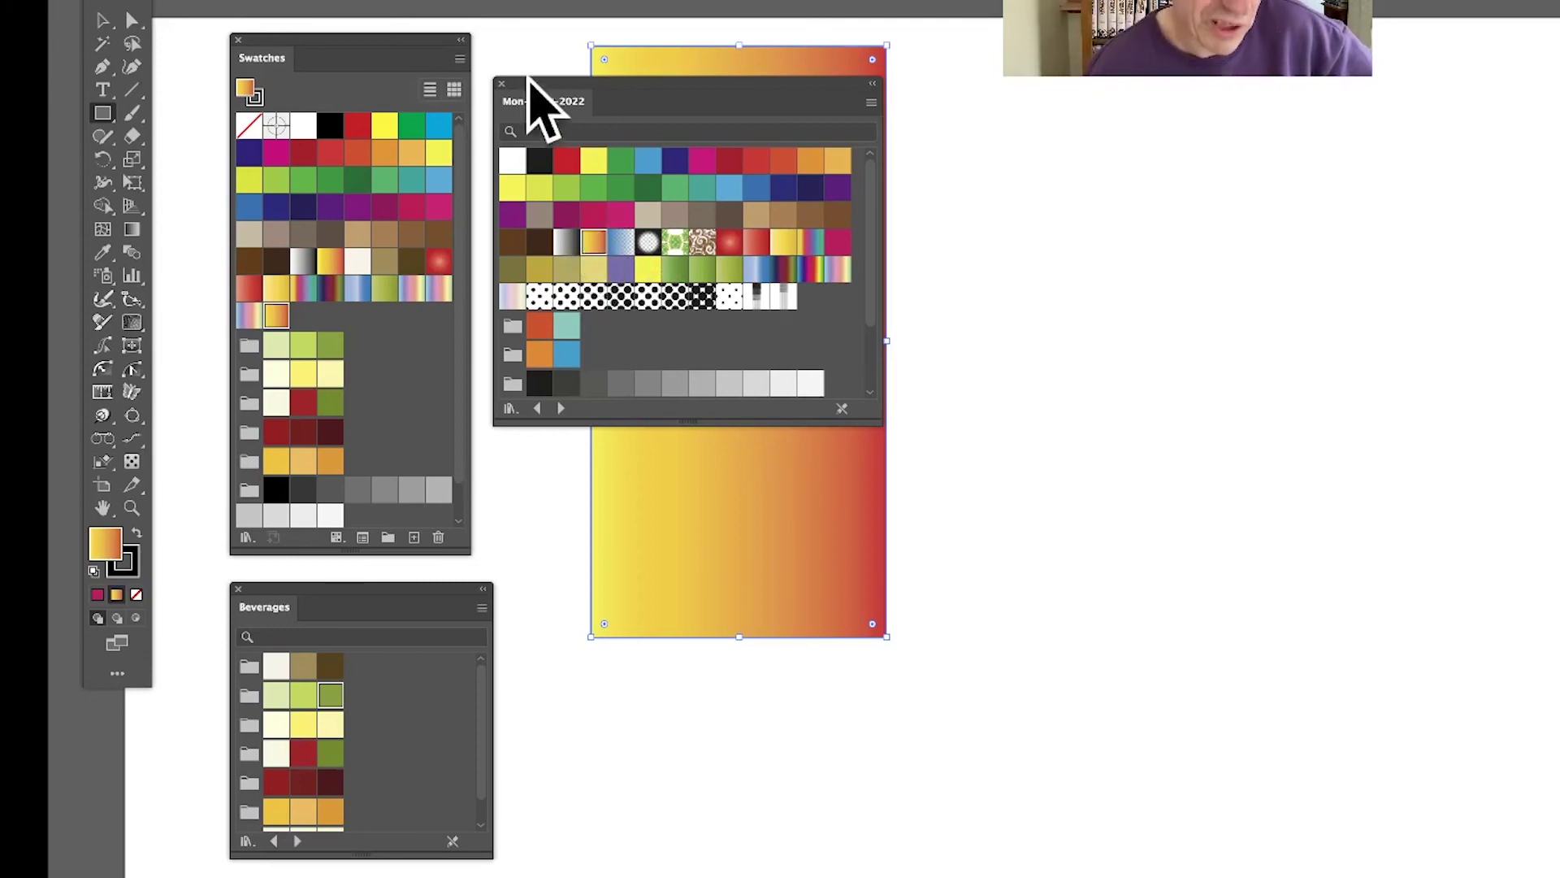
pyautogui.click(567, 295)
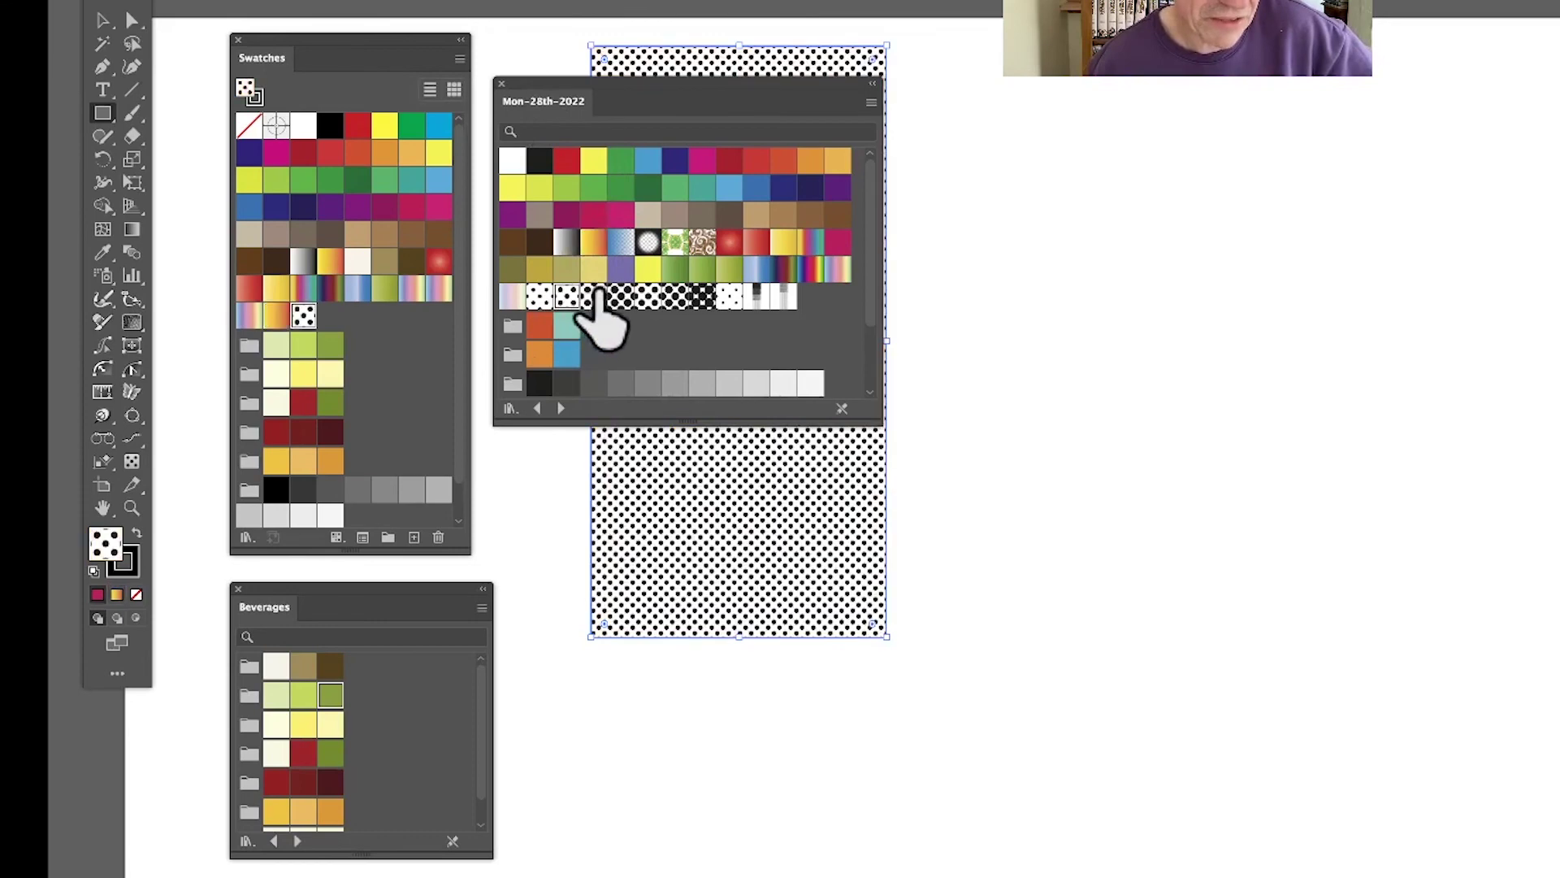
pyautogui.click(594, 296)
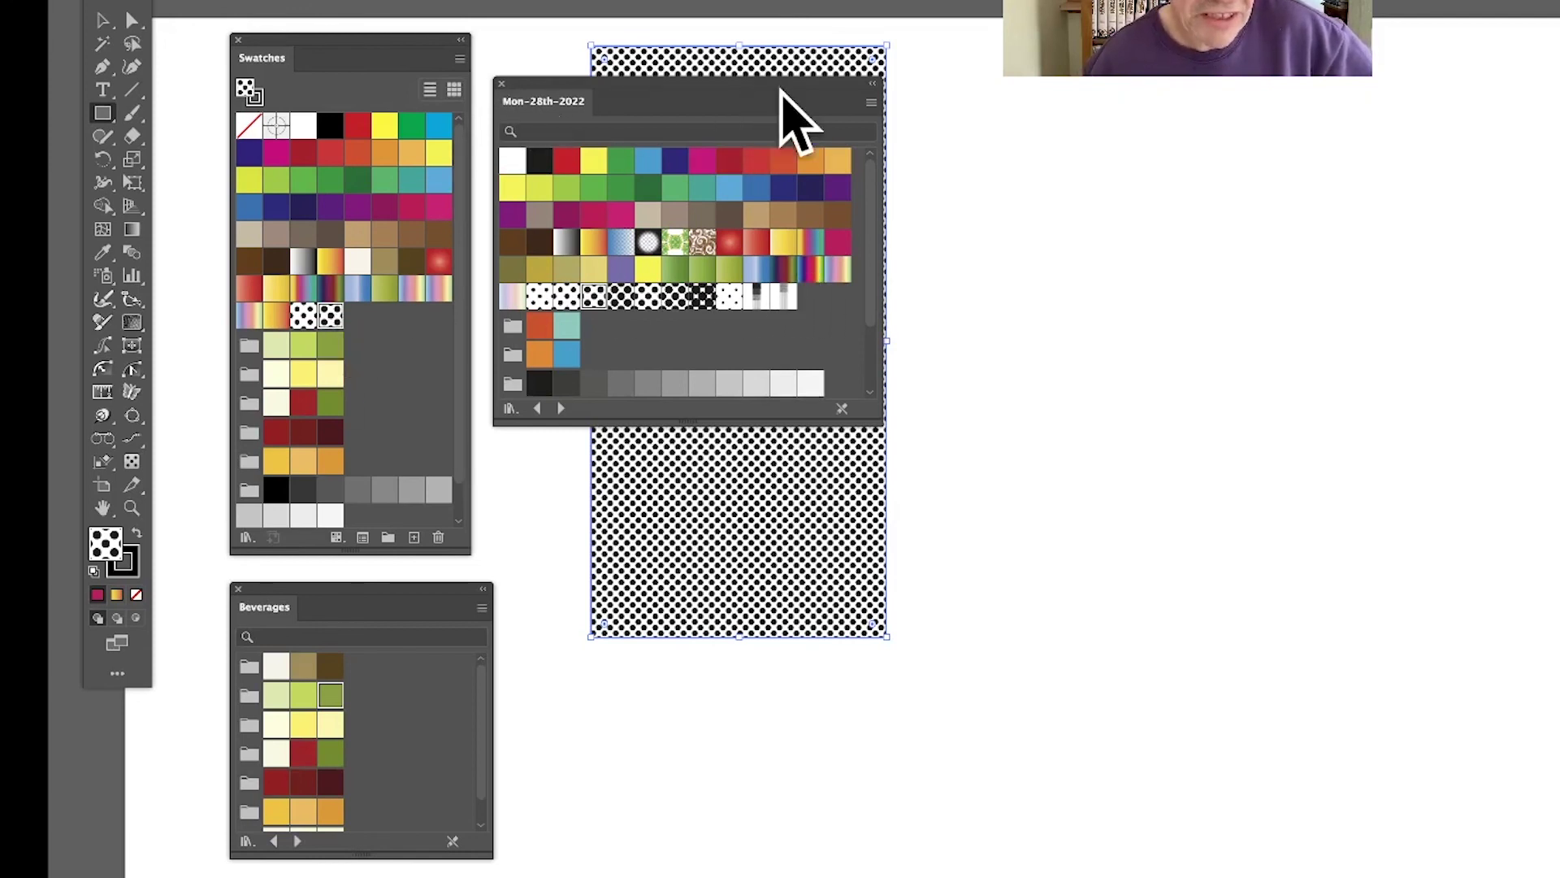
# Review the Swatches options for saving a library as ASE or AI, and the options of the Beverages library
pyautogui.click(460, 59)
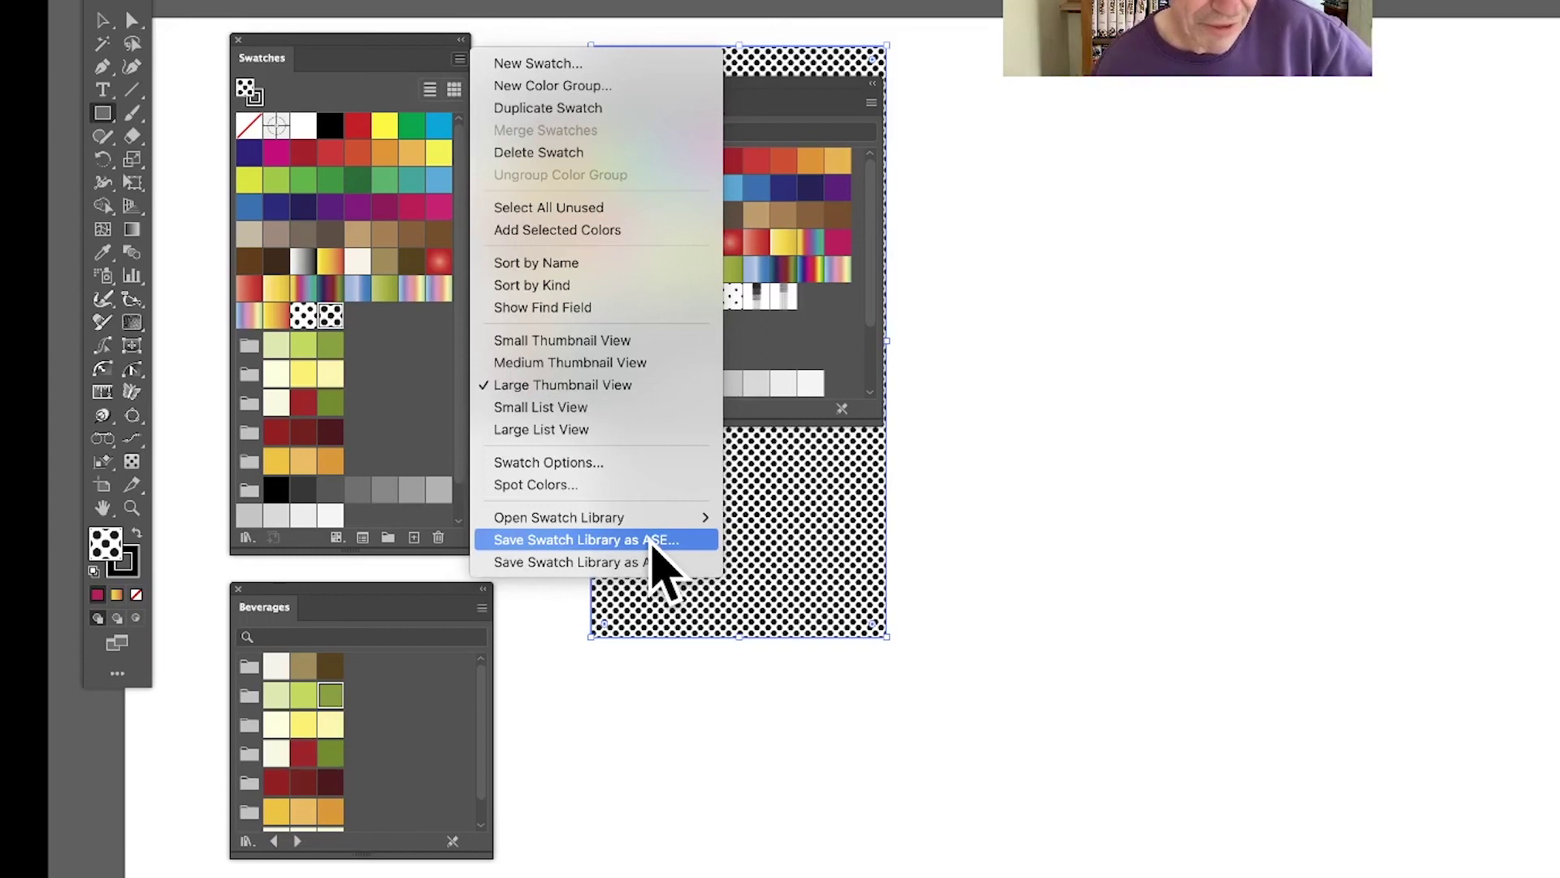
pyautogui.click(601, 563)
pyautogui.click(619, 569)
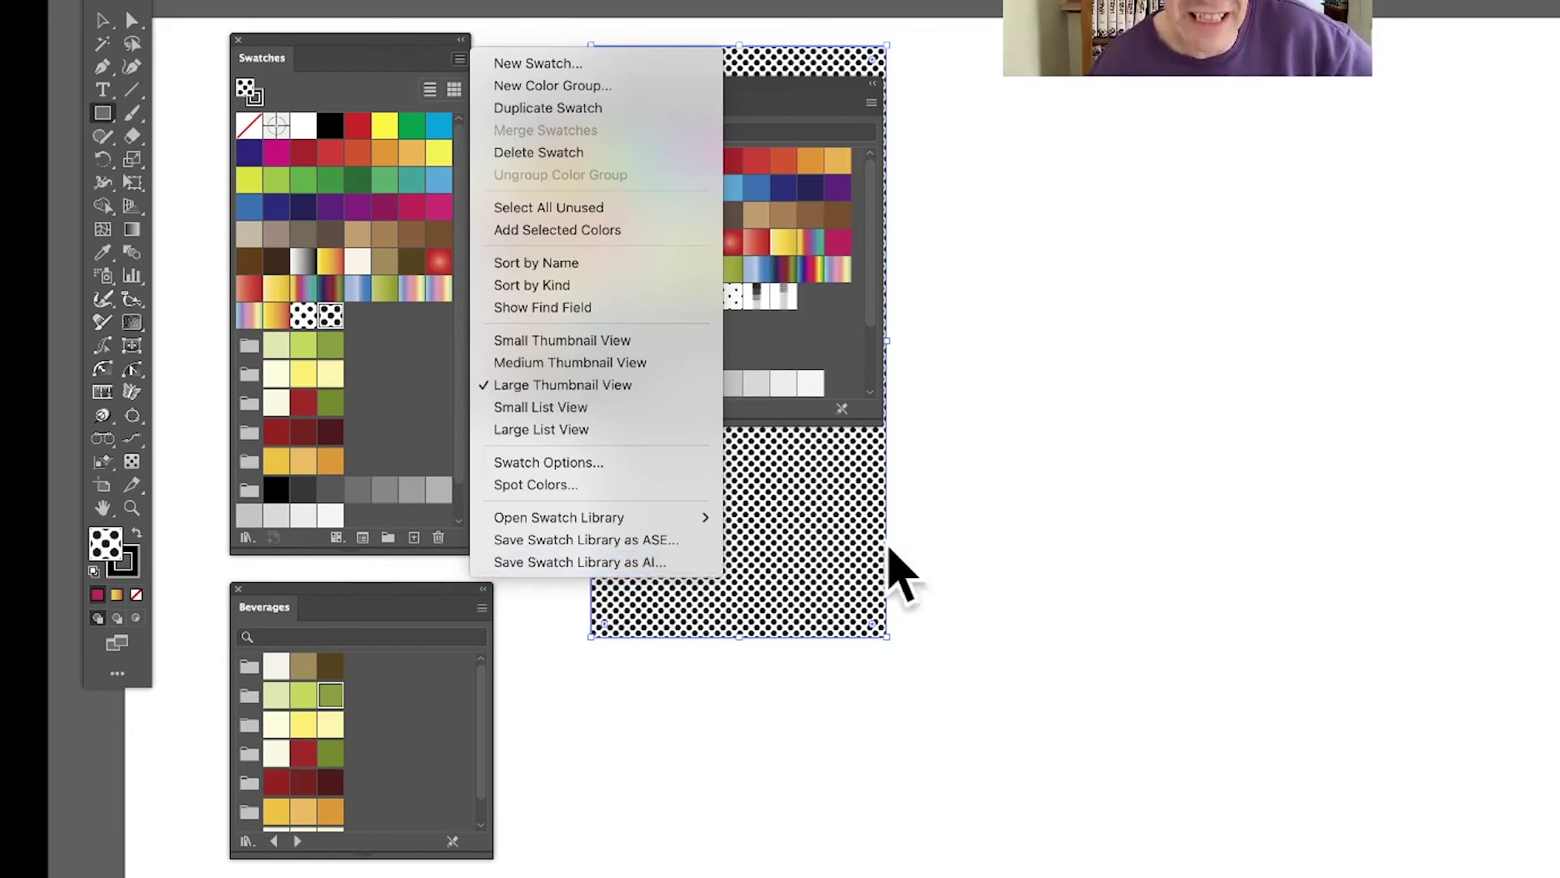
pyautogui.click(857, 329)
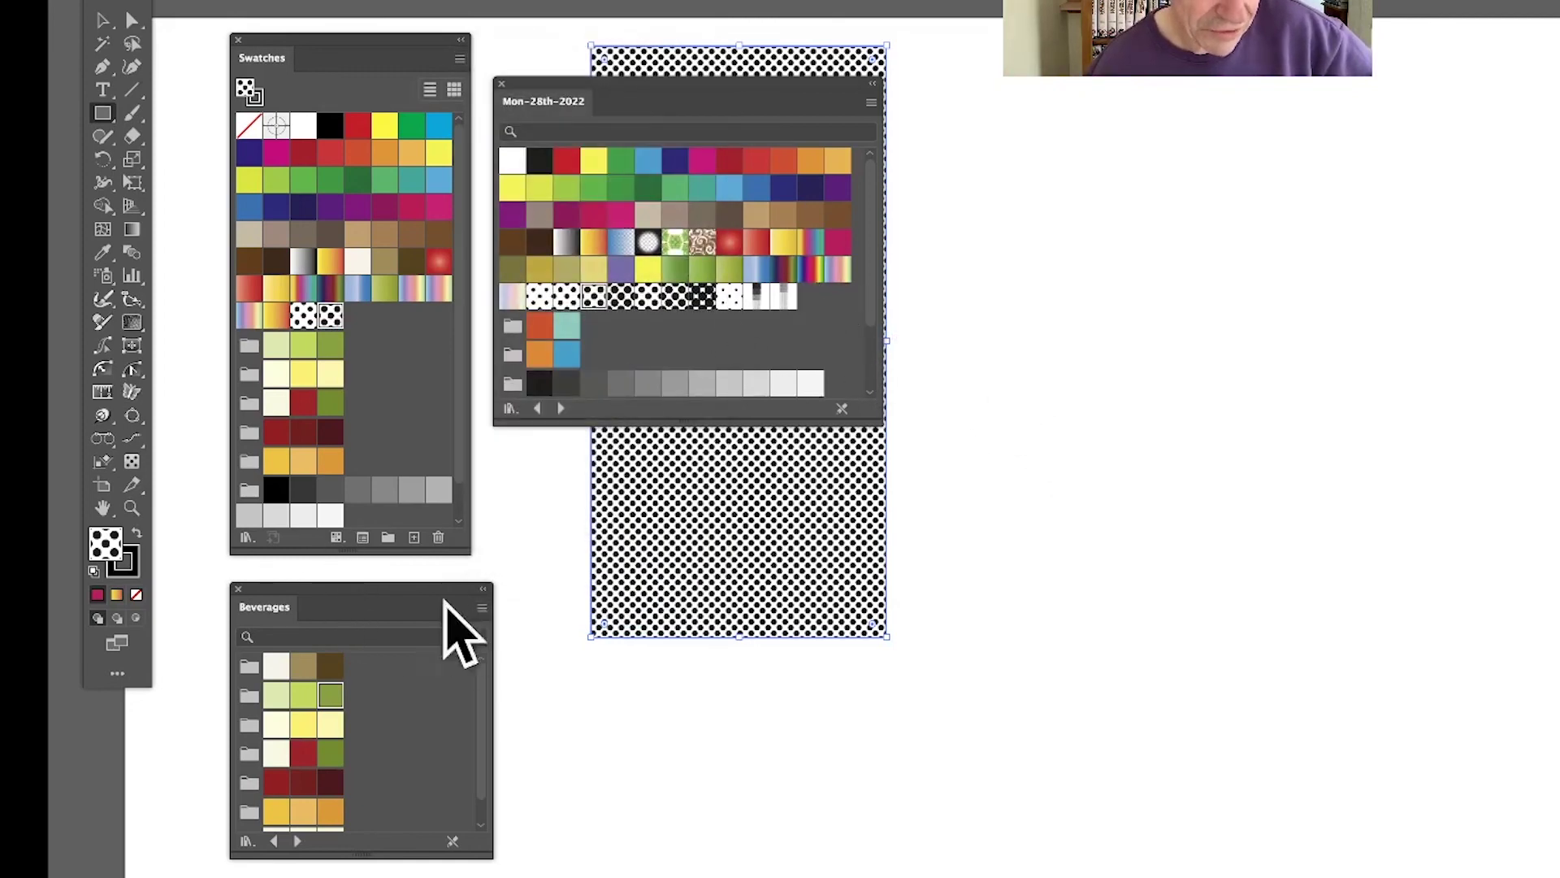
pyautogui.click(482, 608)
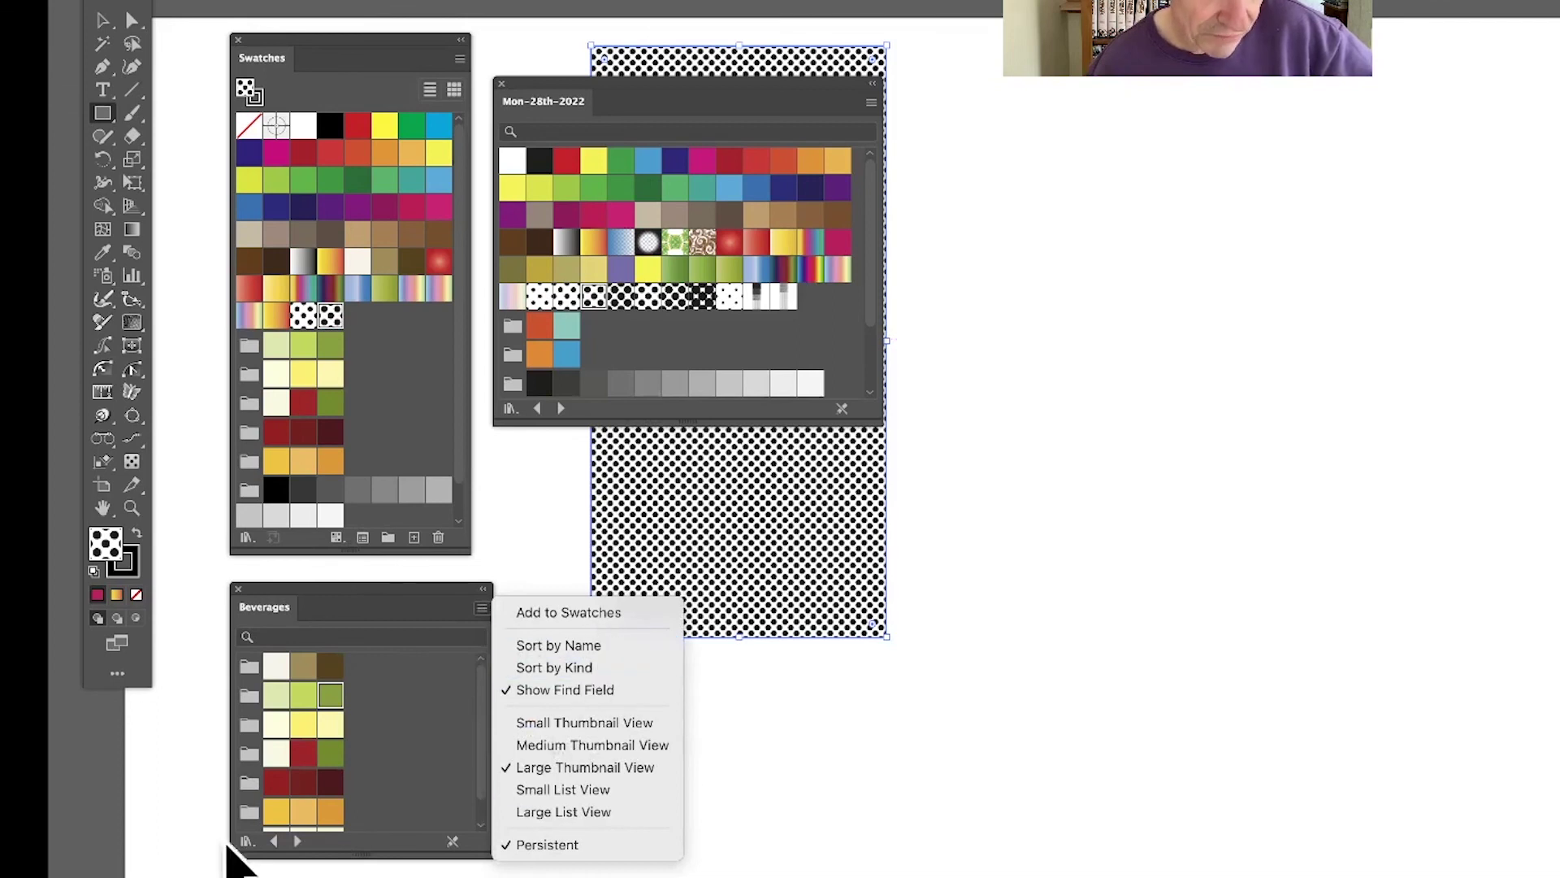
pyautogui.click(278, 620)
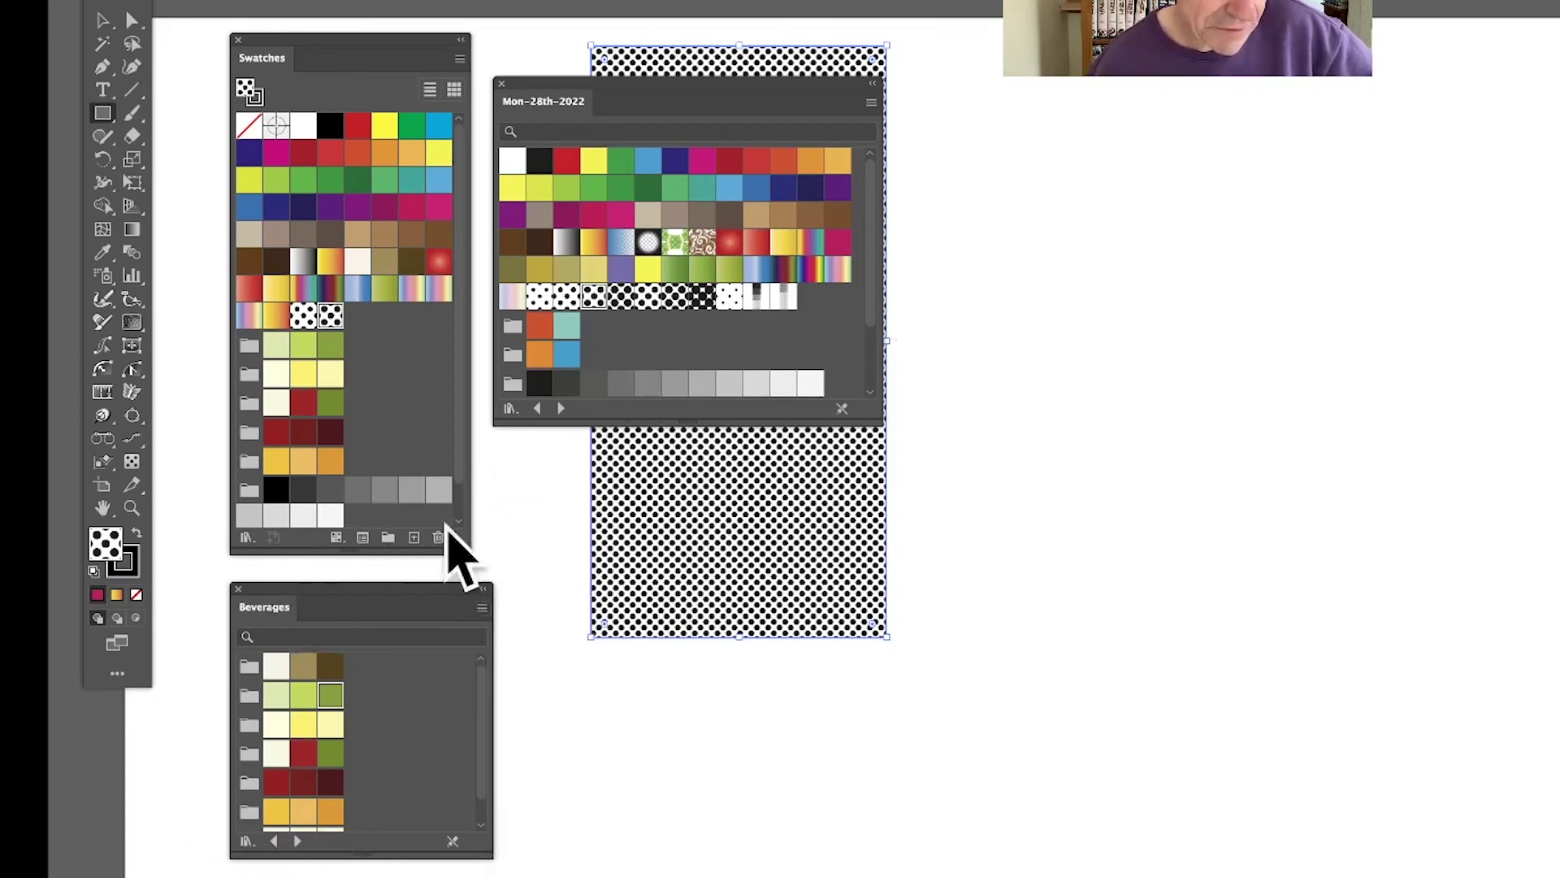
# Move the Beverages library panel over the rectangle and switch it to the Web swatch library
pyautogui.moveTo(265, 615); pyautogui.dragTo(581, 16)
pyautogui.click(545, 252)
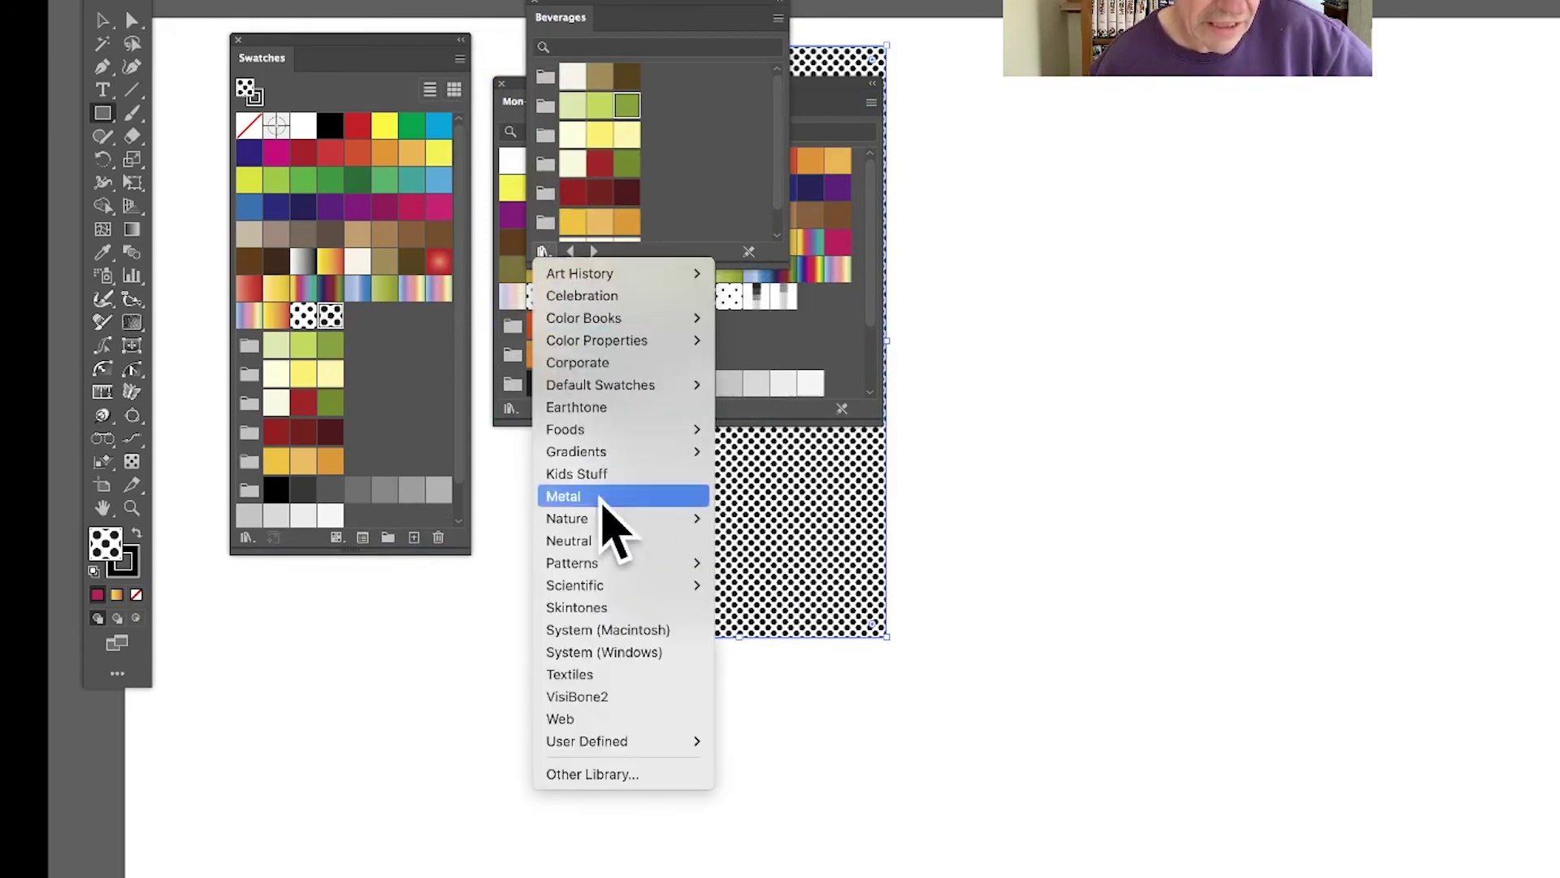
pyautogui.click(599, 720)
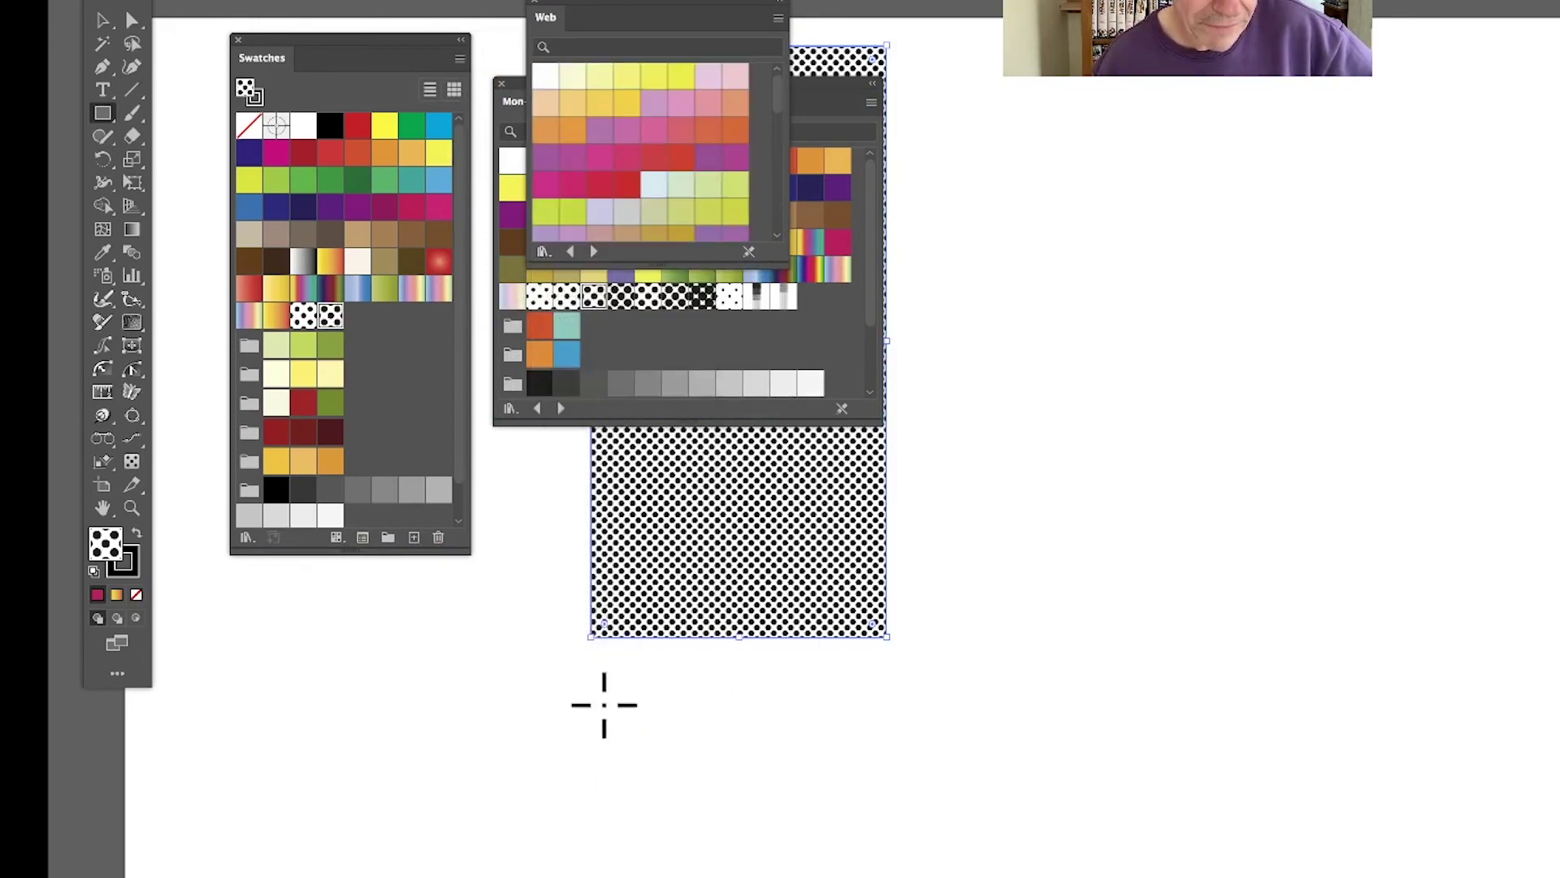
# Browse from the Mon-28th-2022 library forward to comic-book-project-1, and back through the libraries to System (Windows)
pyautogui.click(567, 412)
pyautogui.click(563, 409)
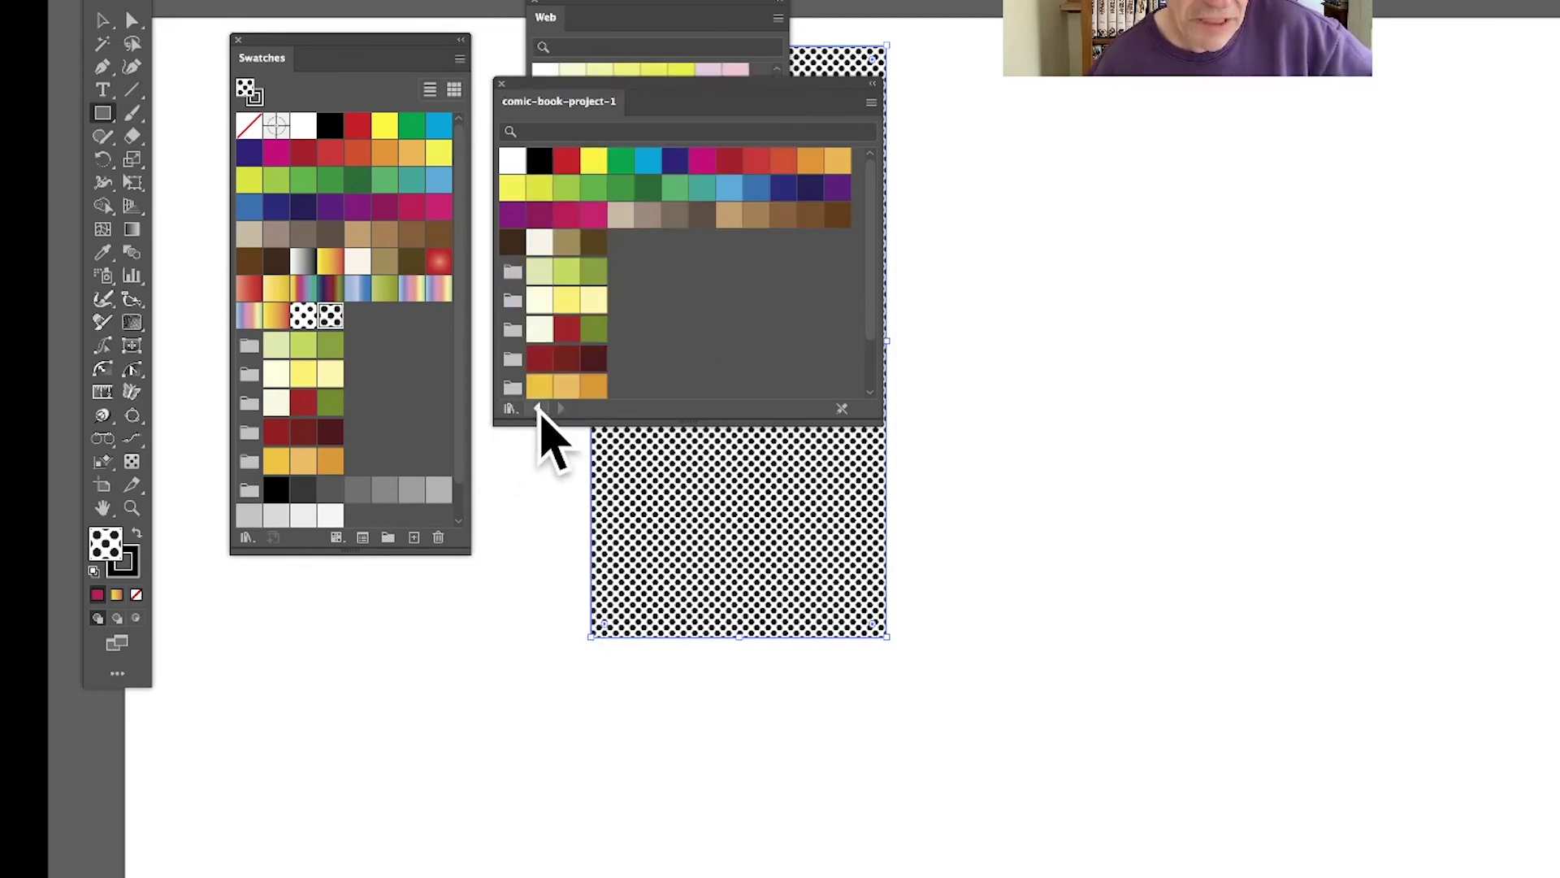
pyautogui.click(538, 409)
pyautogui.click(538, 409)
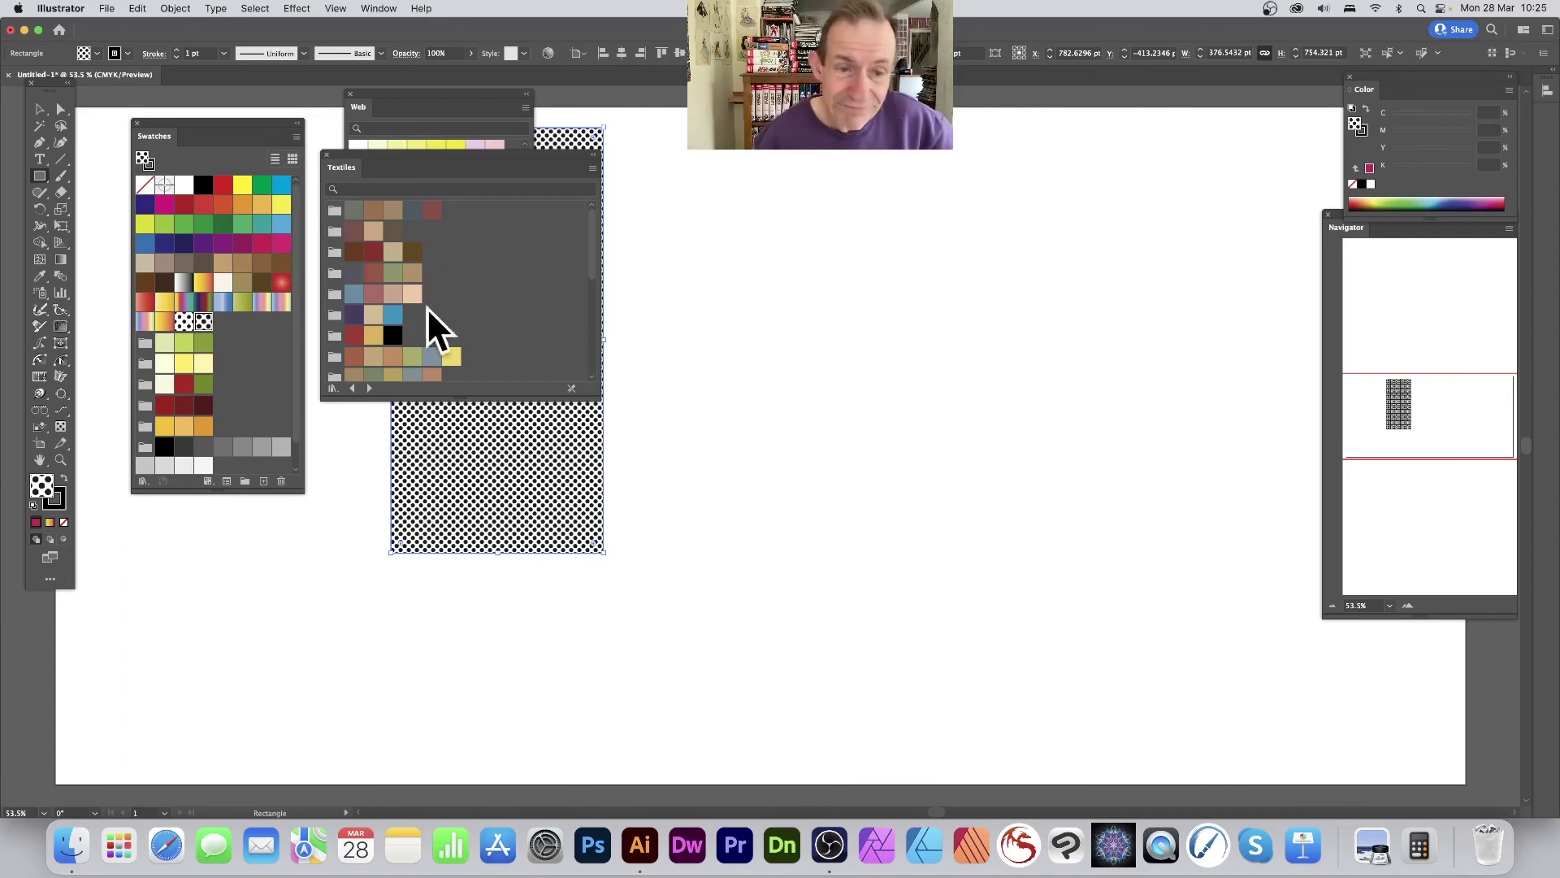
pyautogui.click(354, 388)
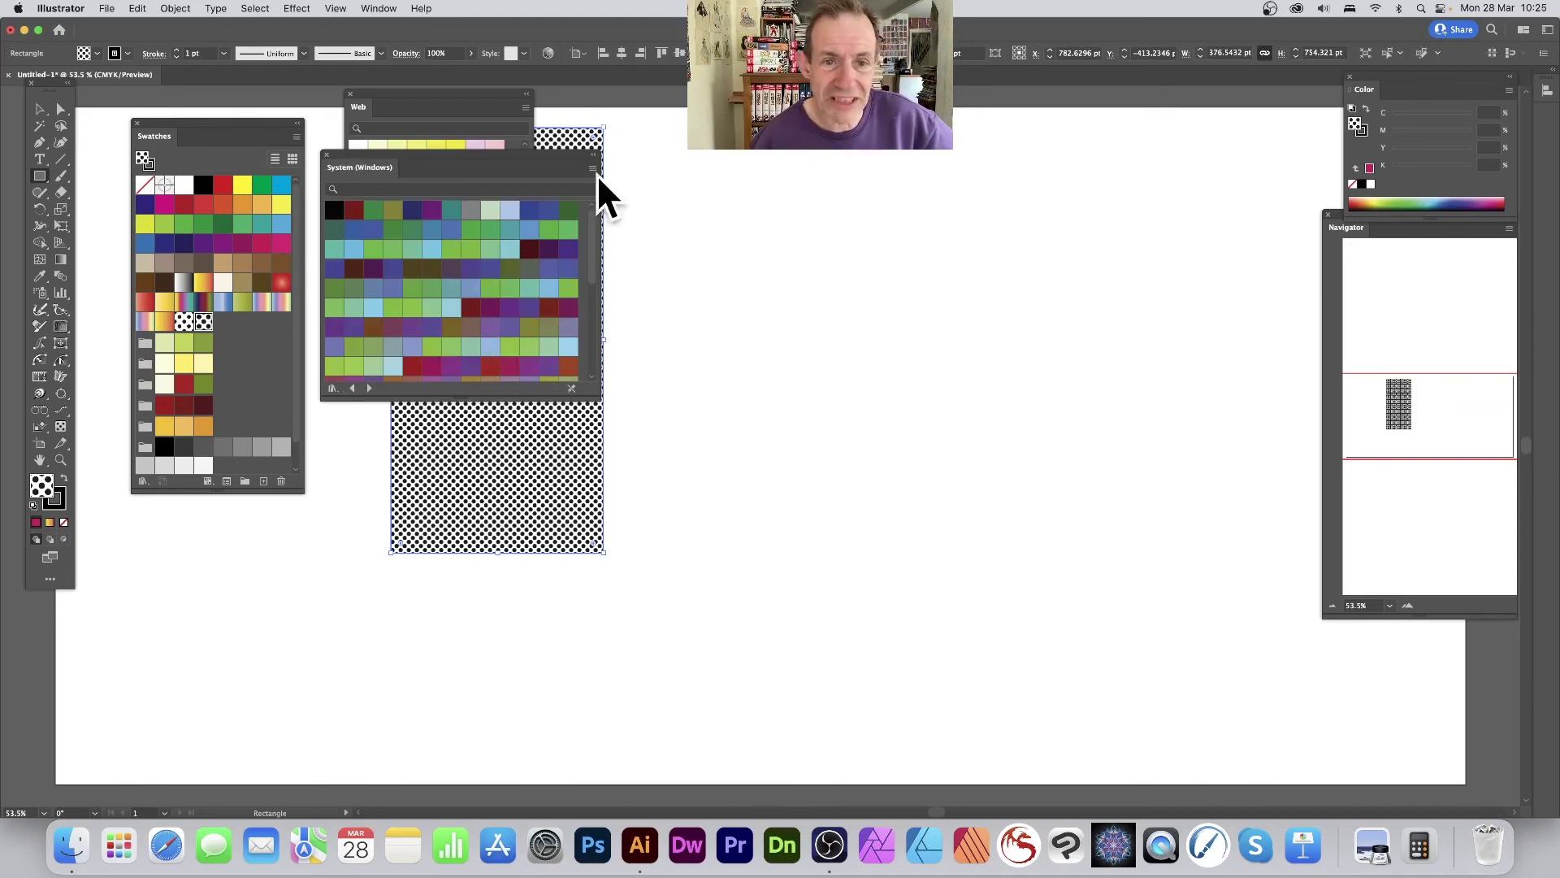